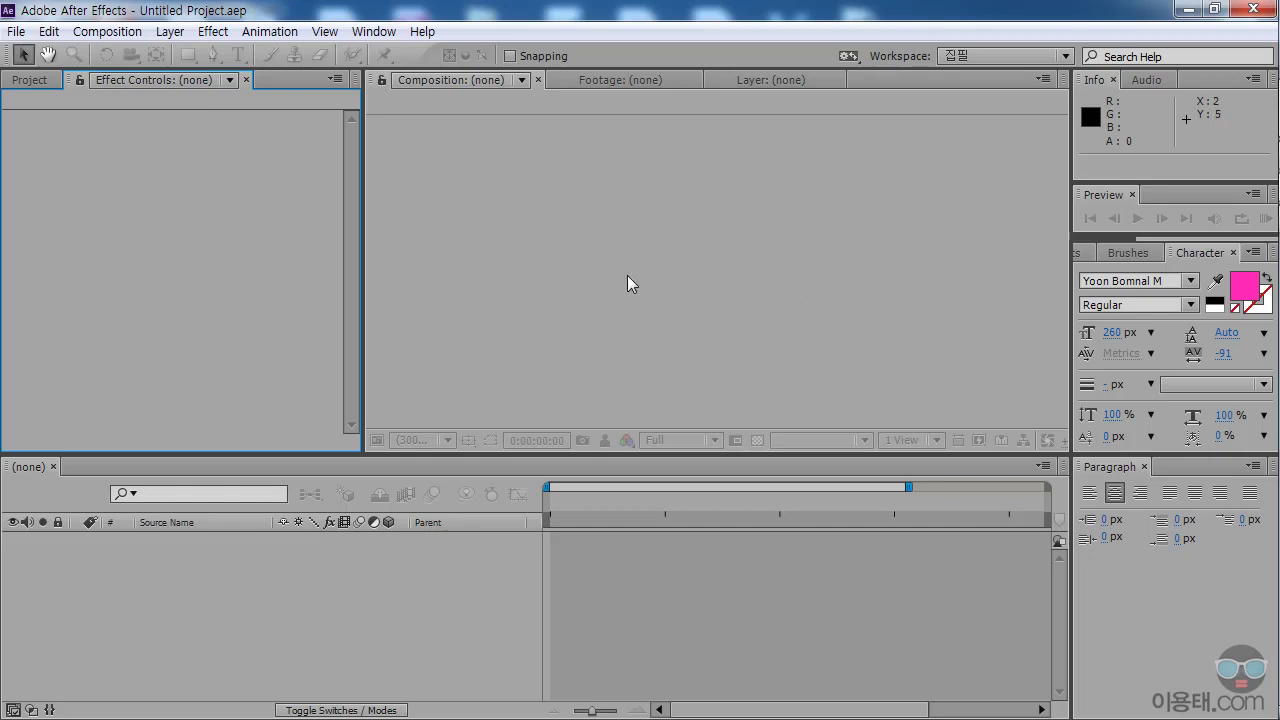
# Create a new composition named 옥스 시스템 with the HDV/HDTV 720 29.97 preset and enlarge the composition view slightly.
pyautogui.click(118, 32)
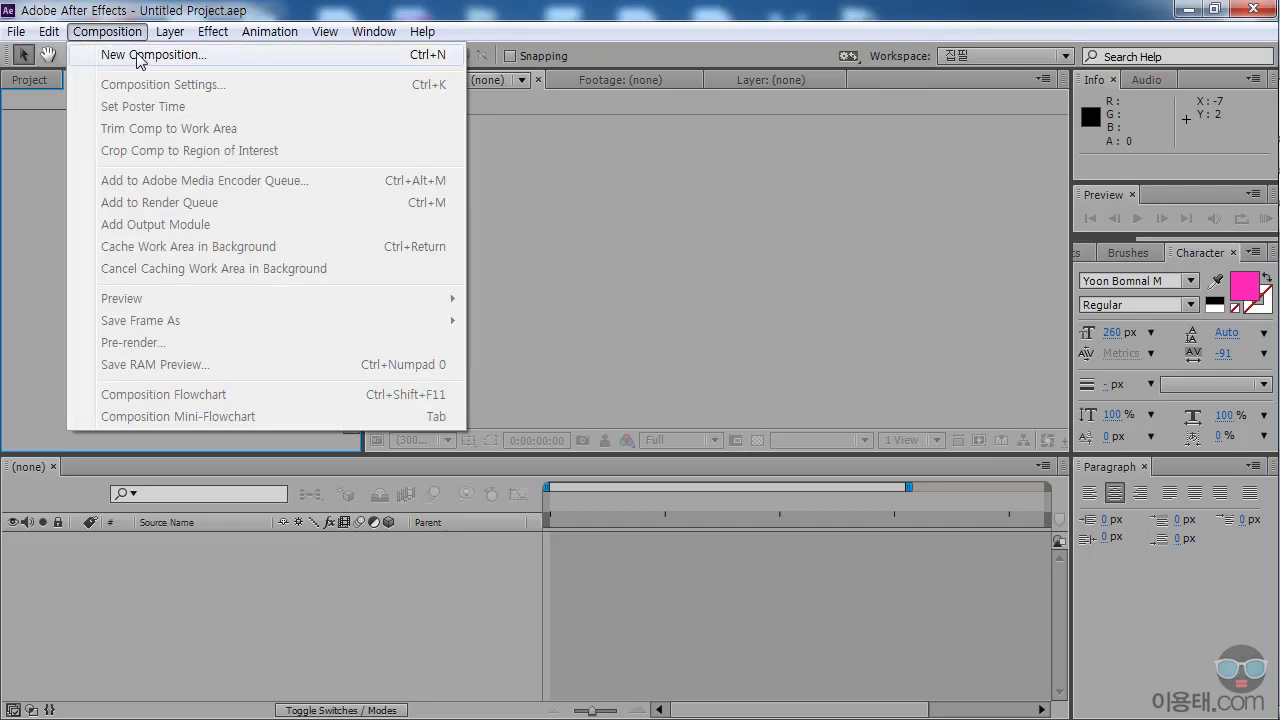
pyautogui.click(140, 60)
pyautogui.moveTo(777, 185); pyautogui.dragTo(681, 155)
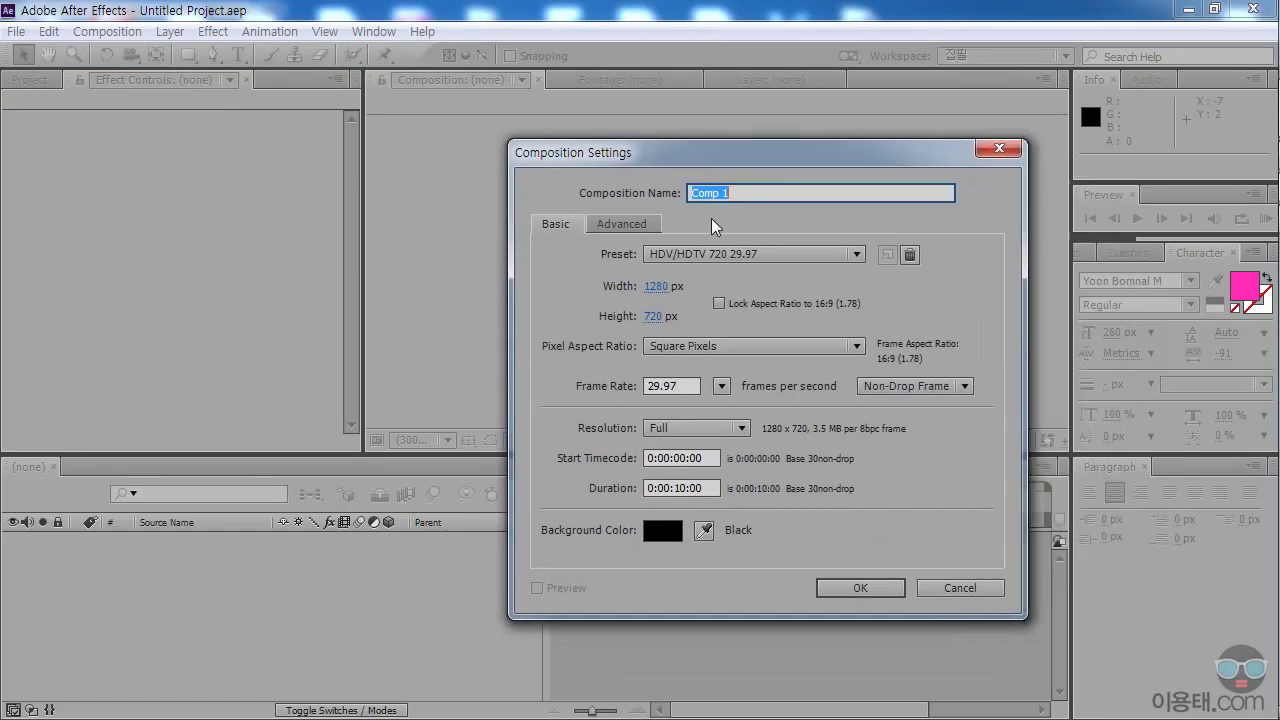
pyautogui.press('BackSpace')
pyautogui.write('목스 시스템')
pyautogui.click(860, 587)
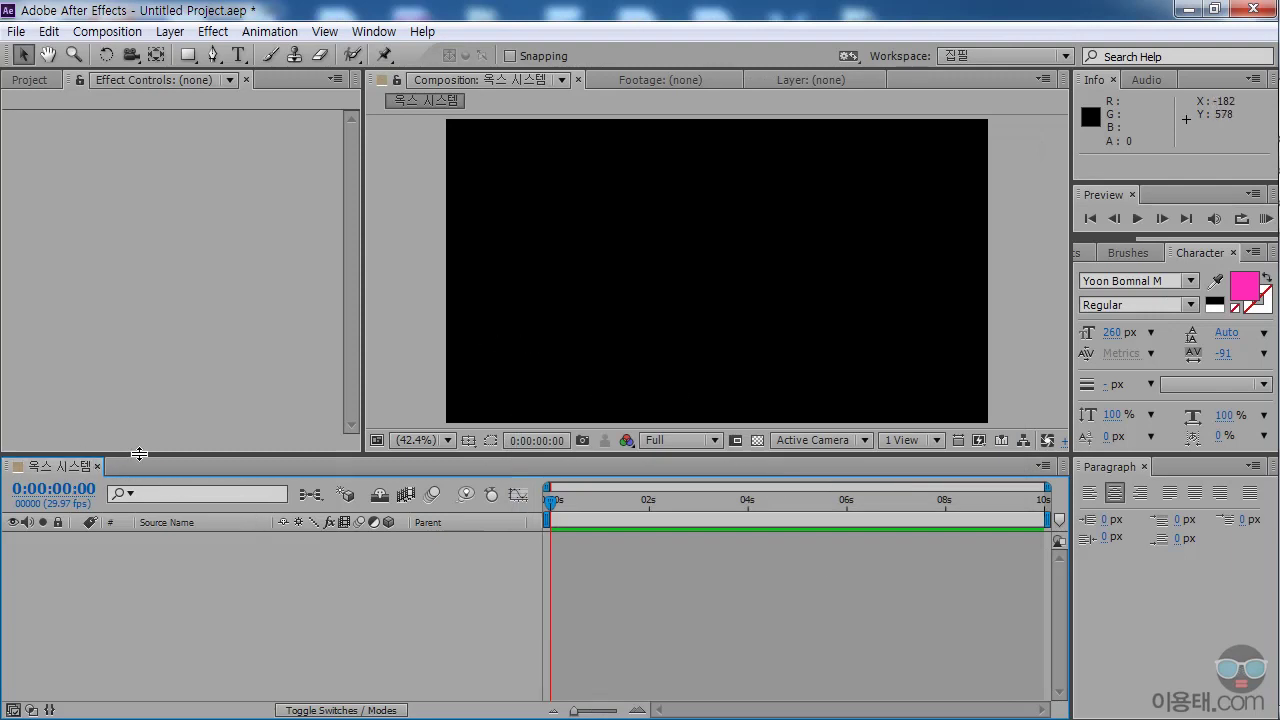
pyautogui.moveTo(137, 456); pyautogui.dragTo(140, 470)
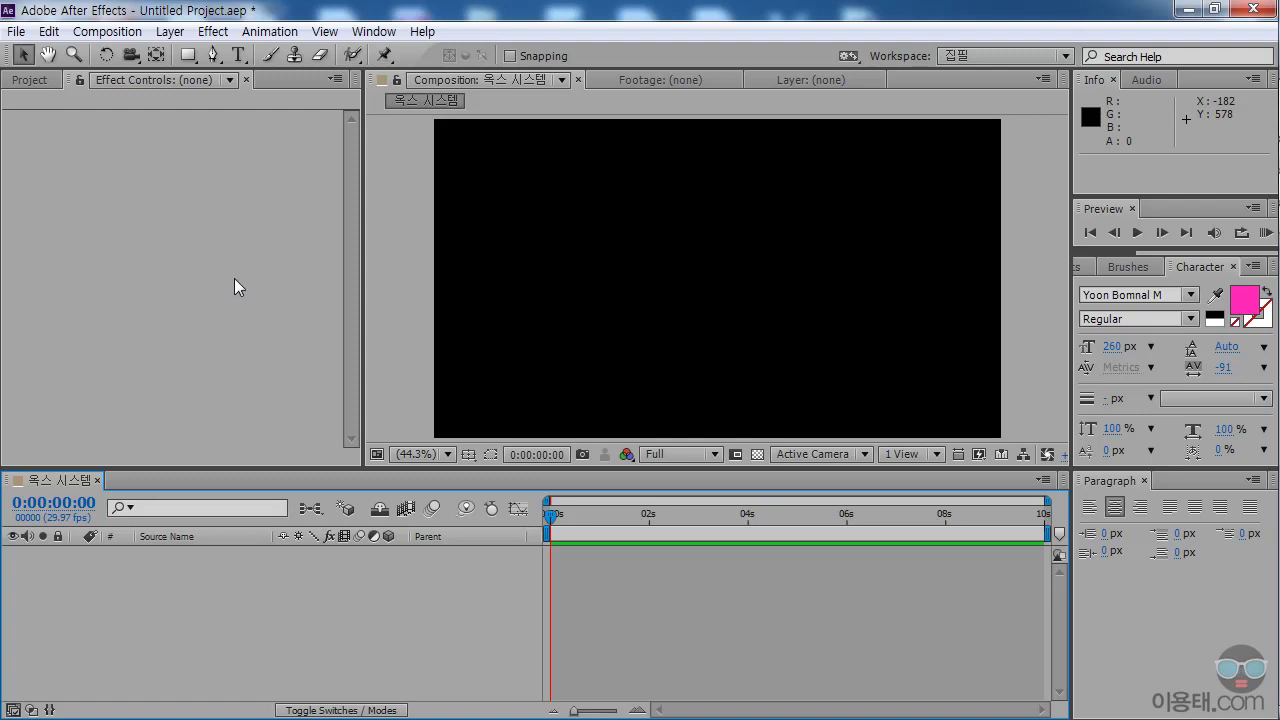
# Create a composition-sized medium cyan solid layer named 옥스 시스템.
pyautogui.click(179, 35)
pyautogui.moveTo(190, 53)
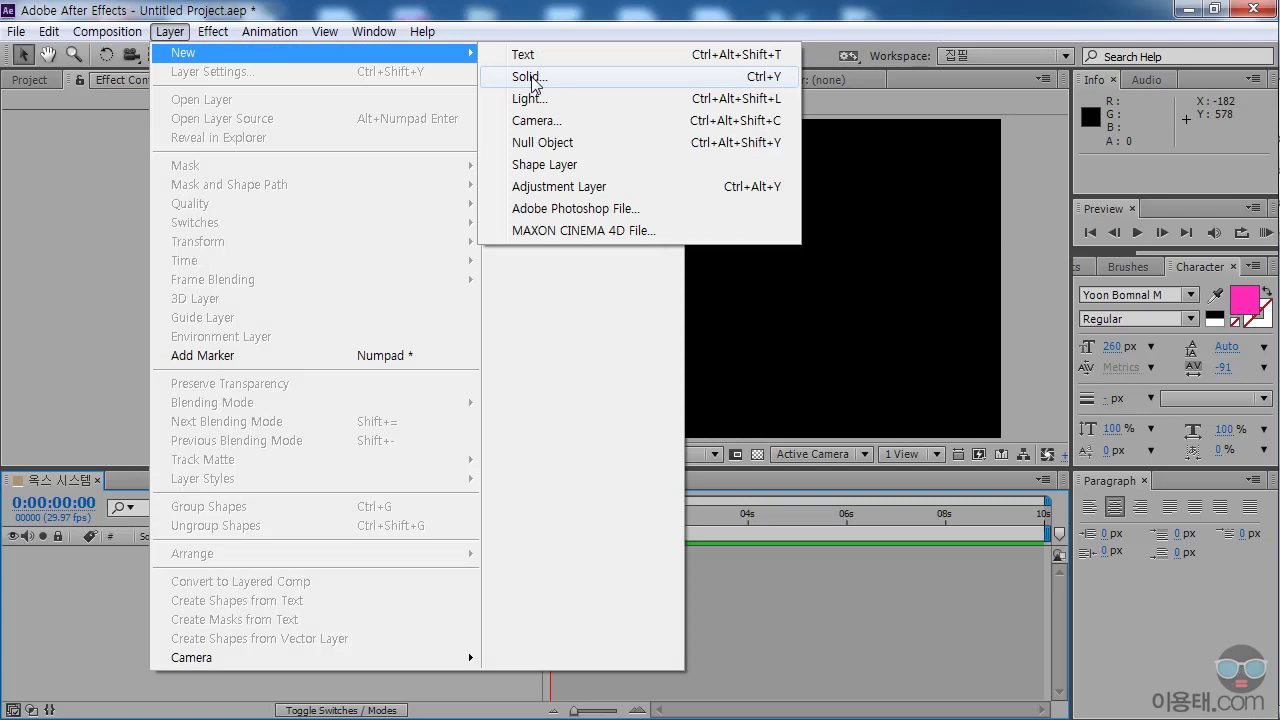
pyautogui.click(531, 78)
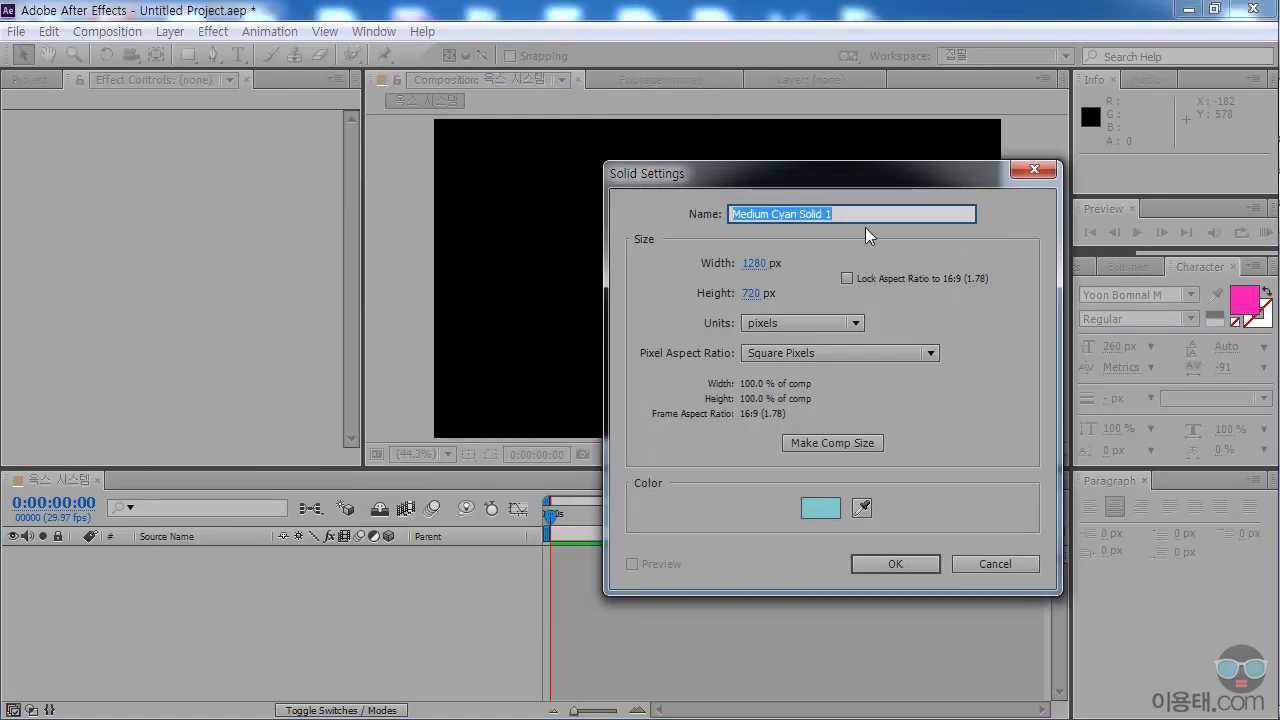
pyautogui.write('옥스')
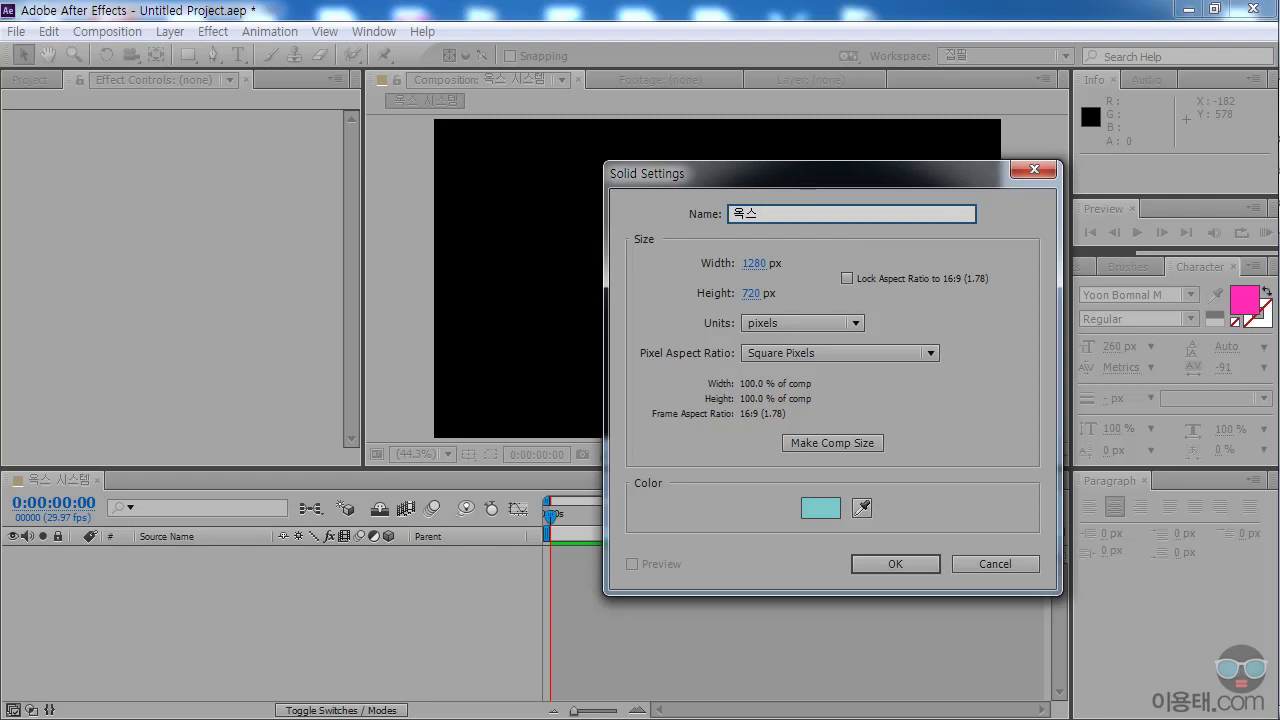
pyautogui.write(' 시스템')
pyautogui.press('BackSpace')
pyautogui.press('BackSpace')
pyautogui.write('템')
pyautogui.click(885, 564)
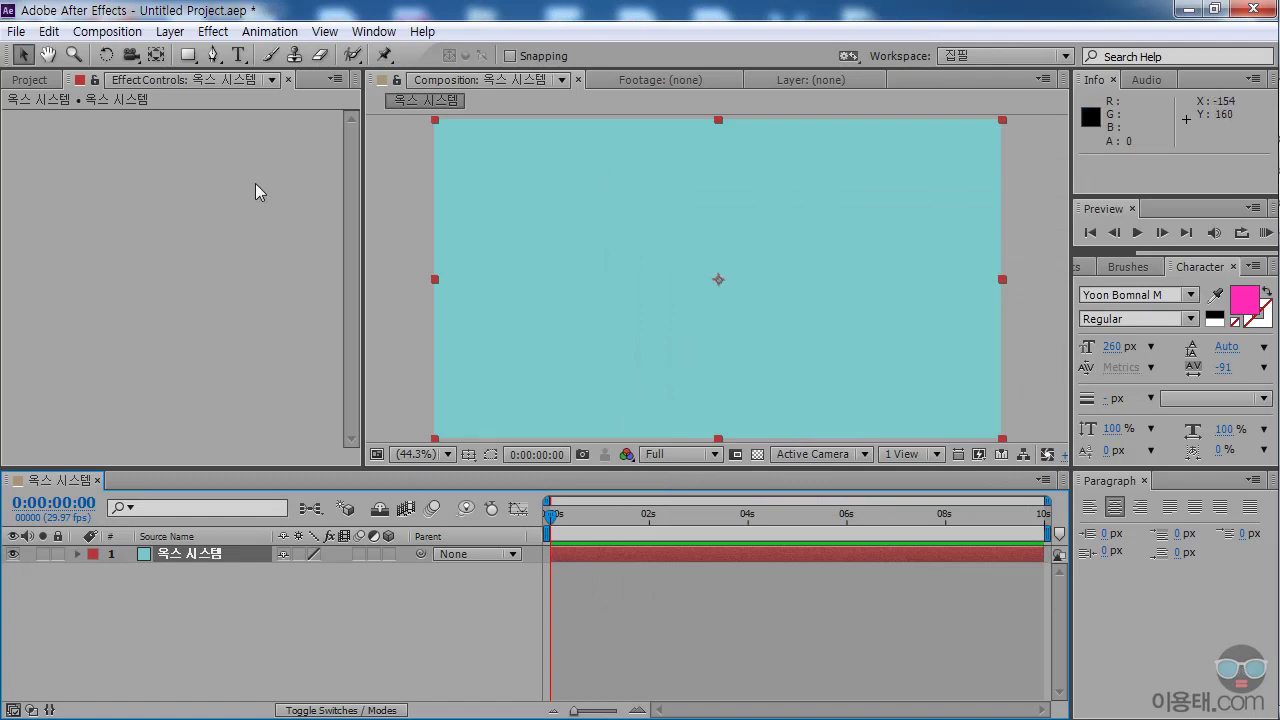
# Apply the Trapcode Particular effect to the 옥스 시스템 solid and preview its particles up to 0:00:04:19.
pyautogui.click(187, 558)
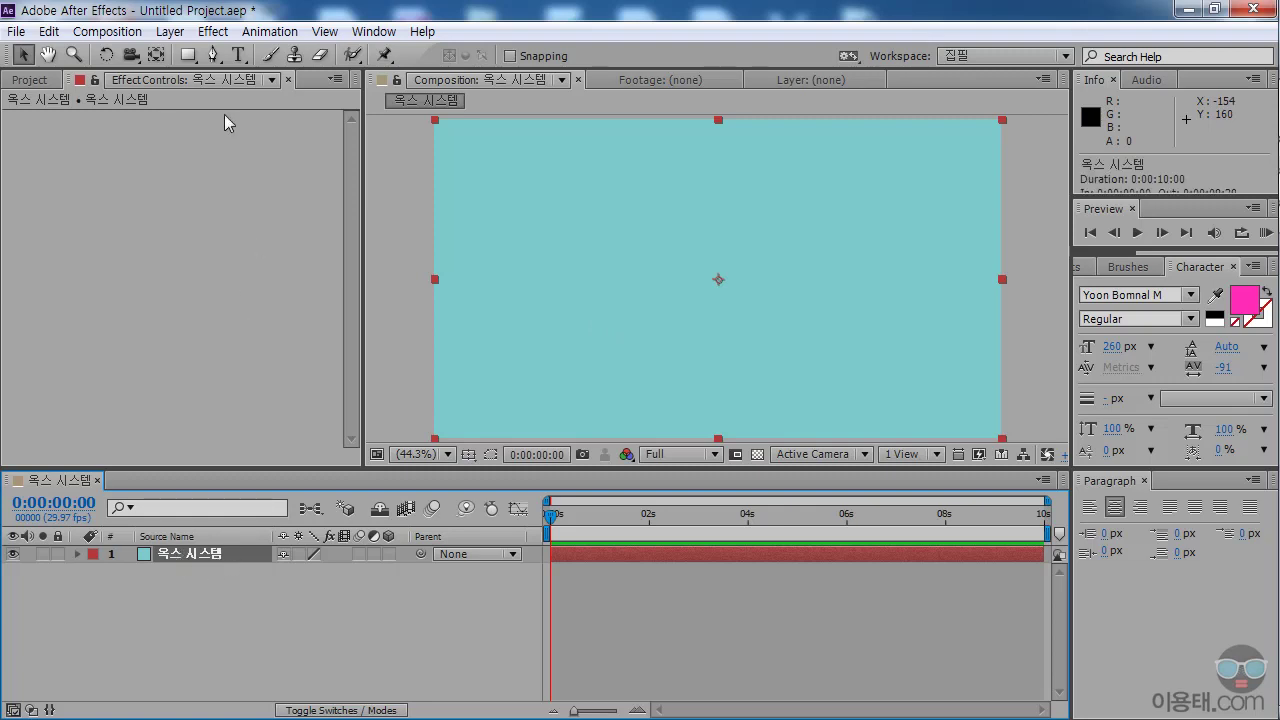
pyautogui.click(212, 33)
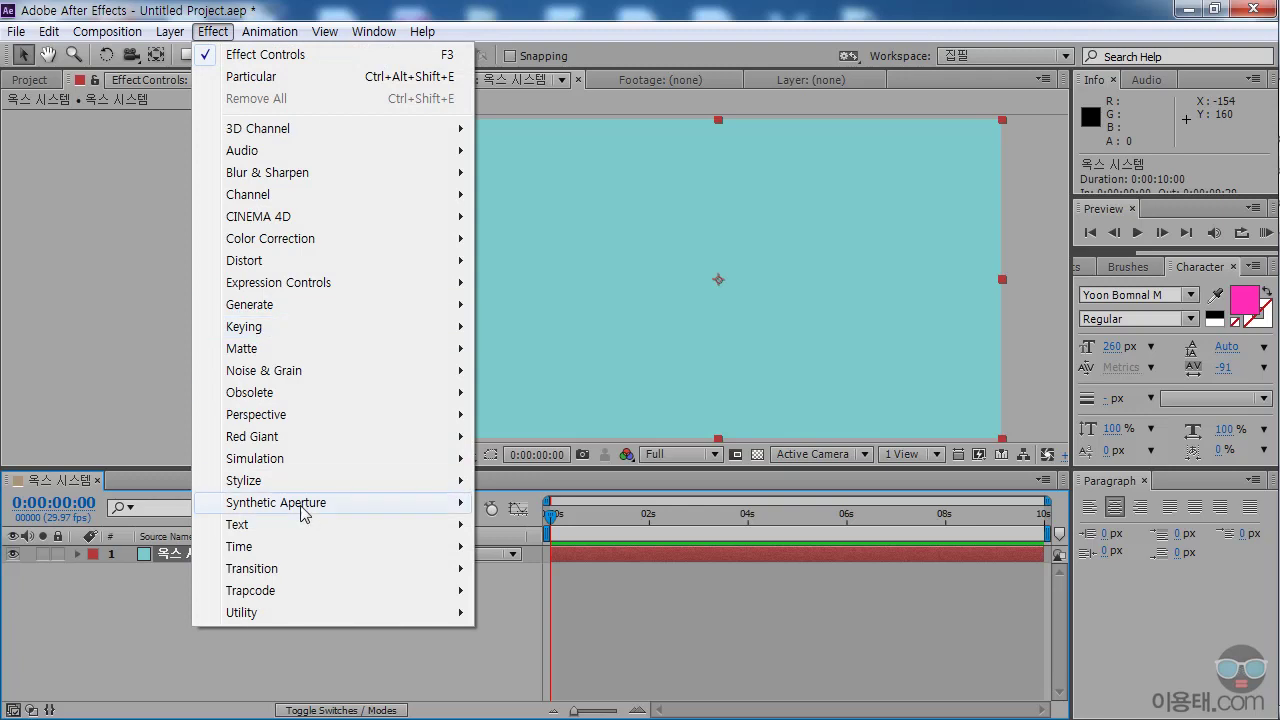
pyautogui.moveTo(296, 572)
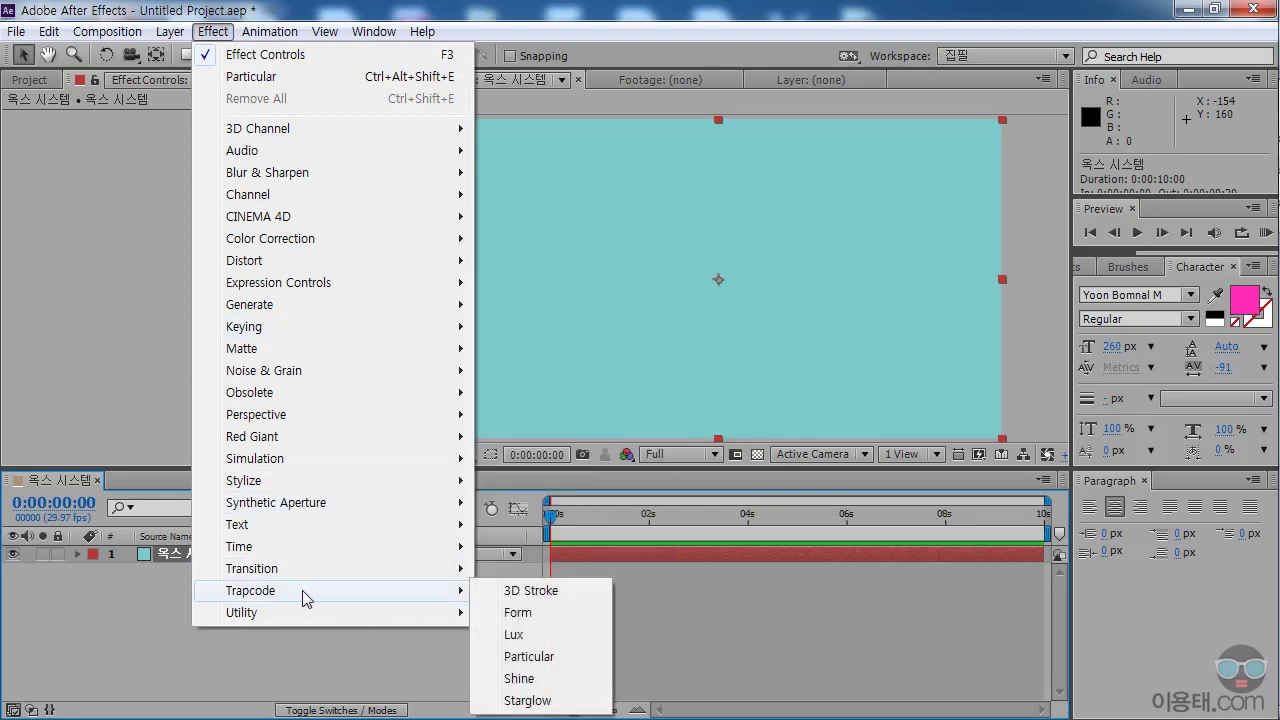
pyautogui.click(543, 658)
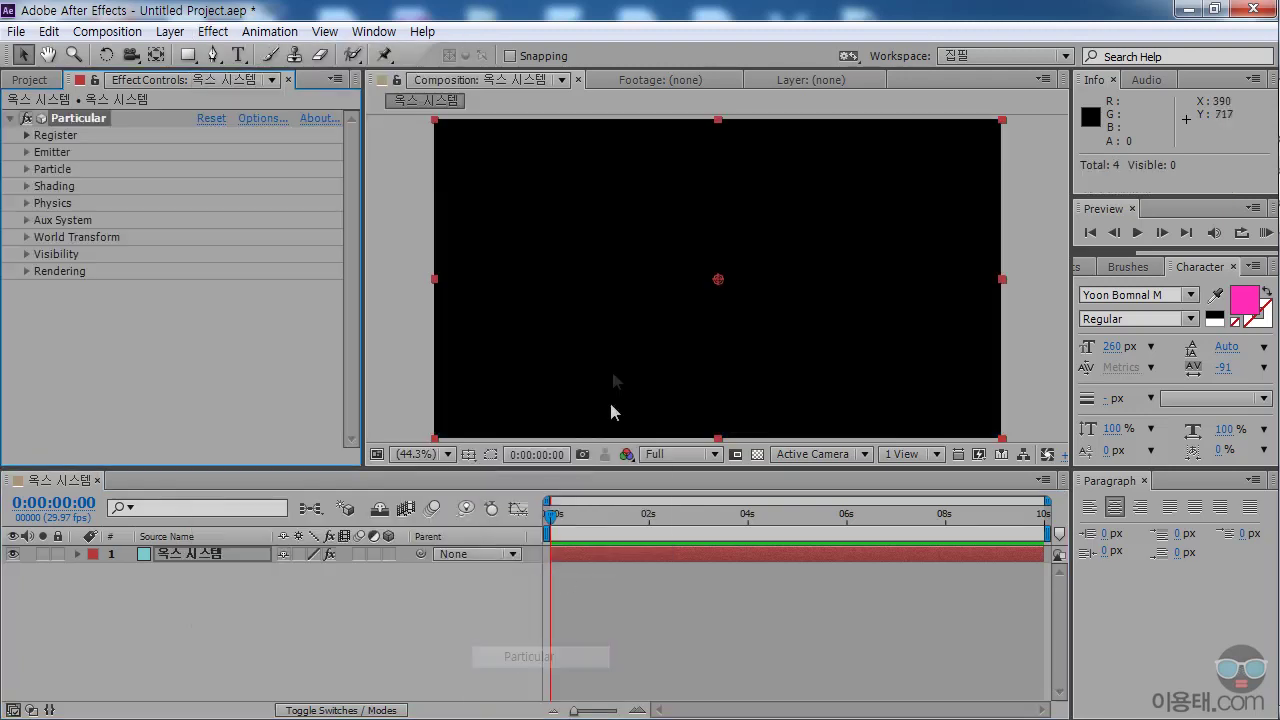
pyautogui.moveTo(569, 514); pyautogui.dragTo(780, 530)
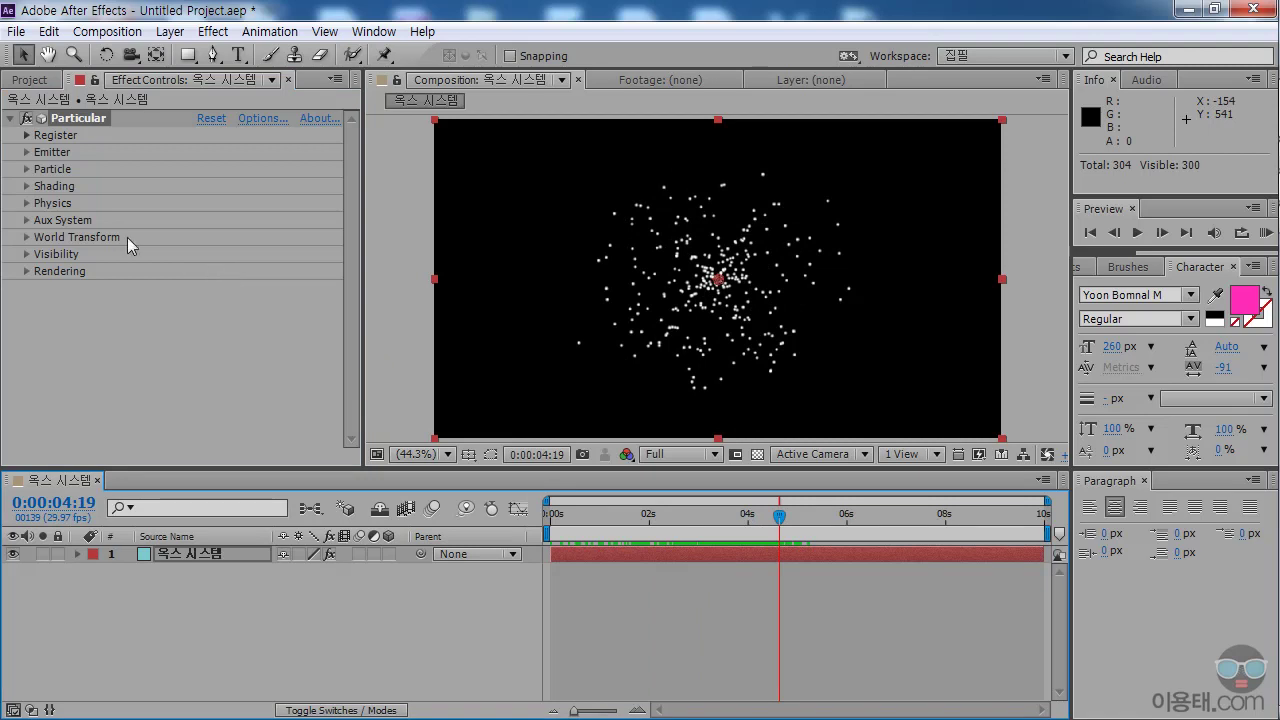
# Set the Aux System's Emit option to Continously and preview the particle trails across the timeline, stopping at 0:00:05:11.
pyautogui.click(27, 220)
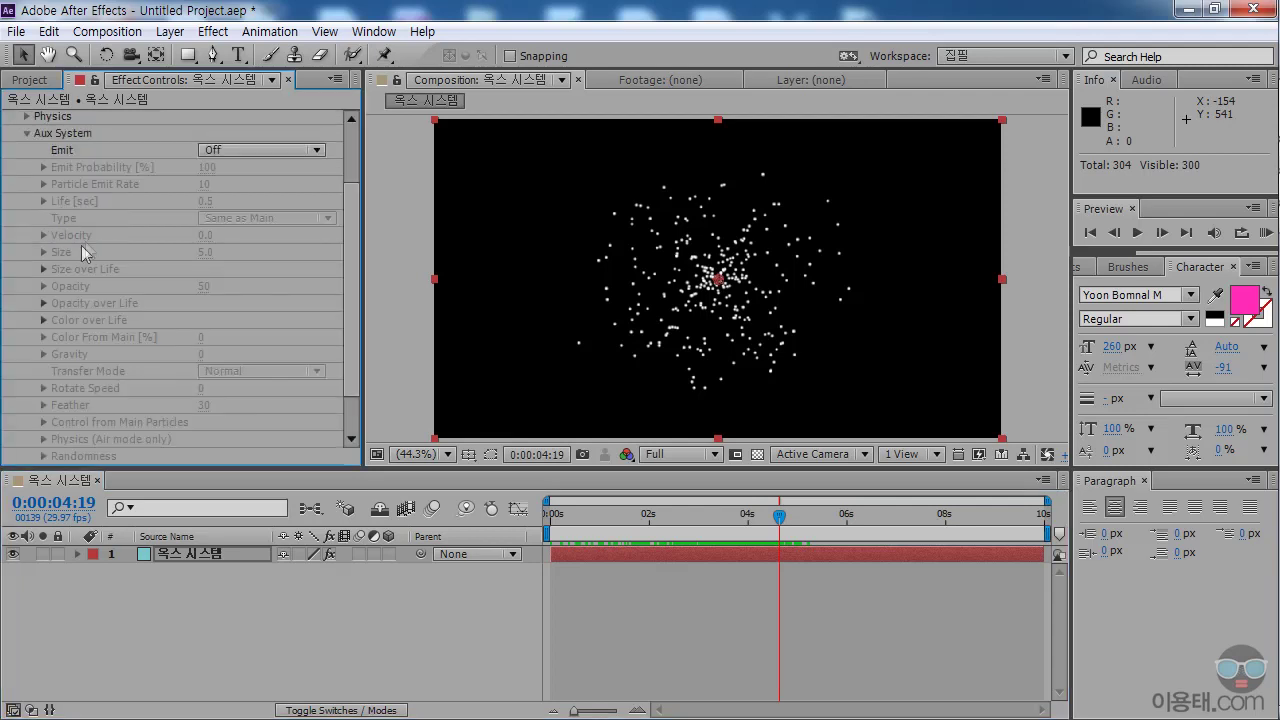
pyautogui.scroll(3, 350, 230)
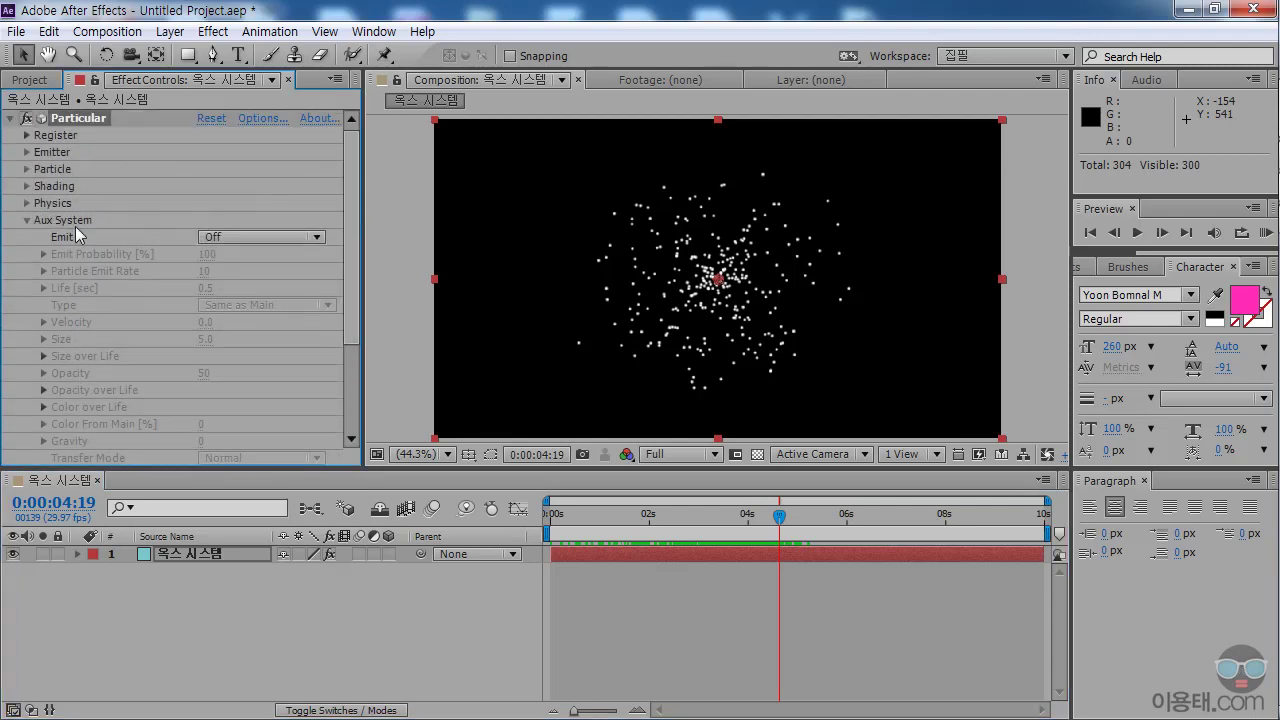
pyautogui.moveTo(350, 272)
pyautogui.mouseDown()
pyautogui.moveTo(349, 357)
pyautogui.moveTo(345, 286)
pyautogui.mouseUp()
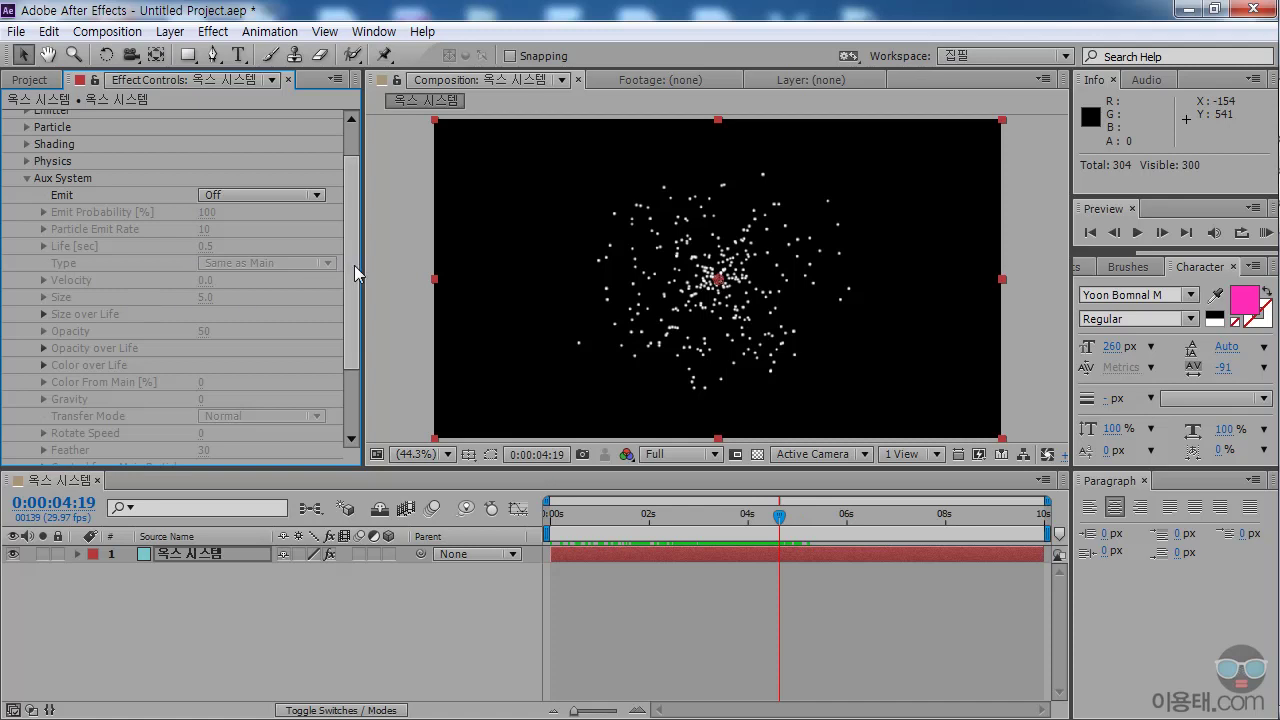
pyautogui.scroll(2, 357, 237)
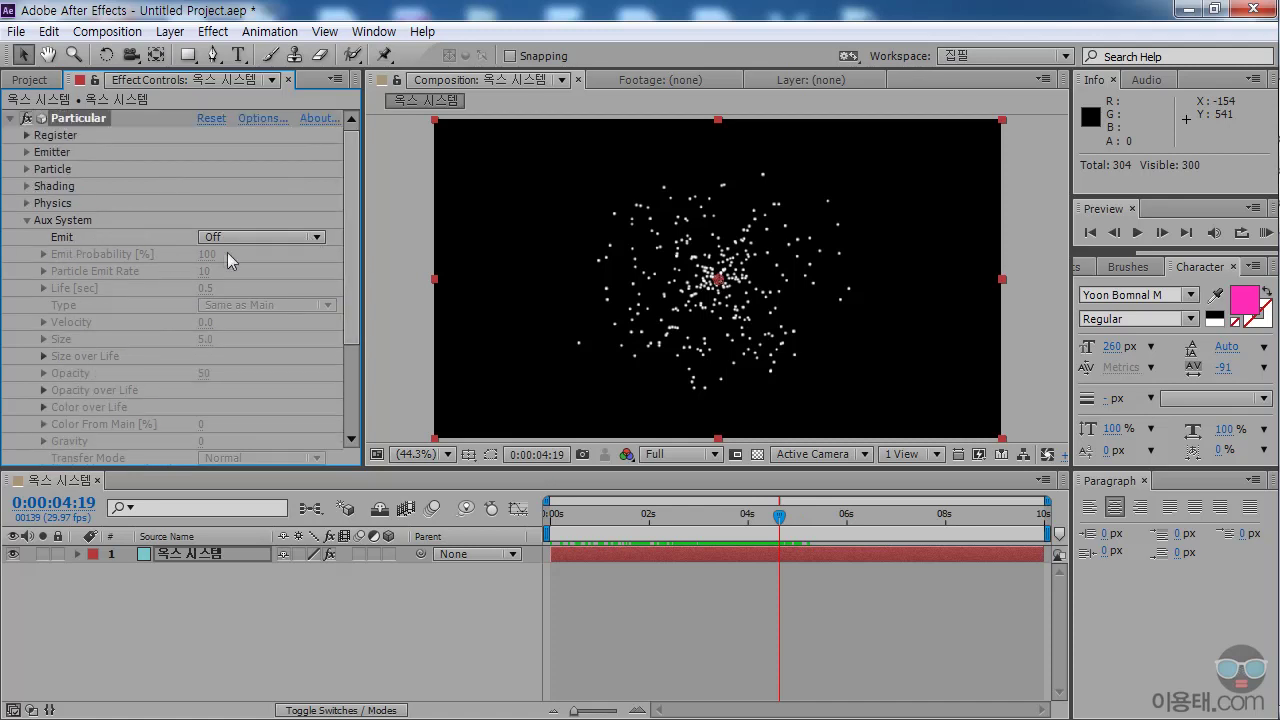
pyautogui.click(315, 238)
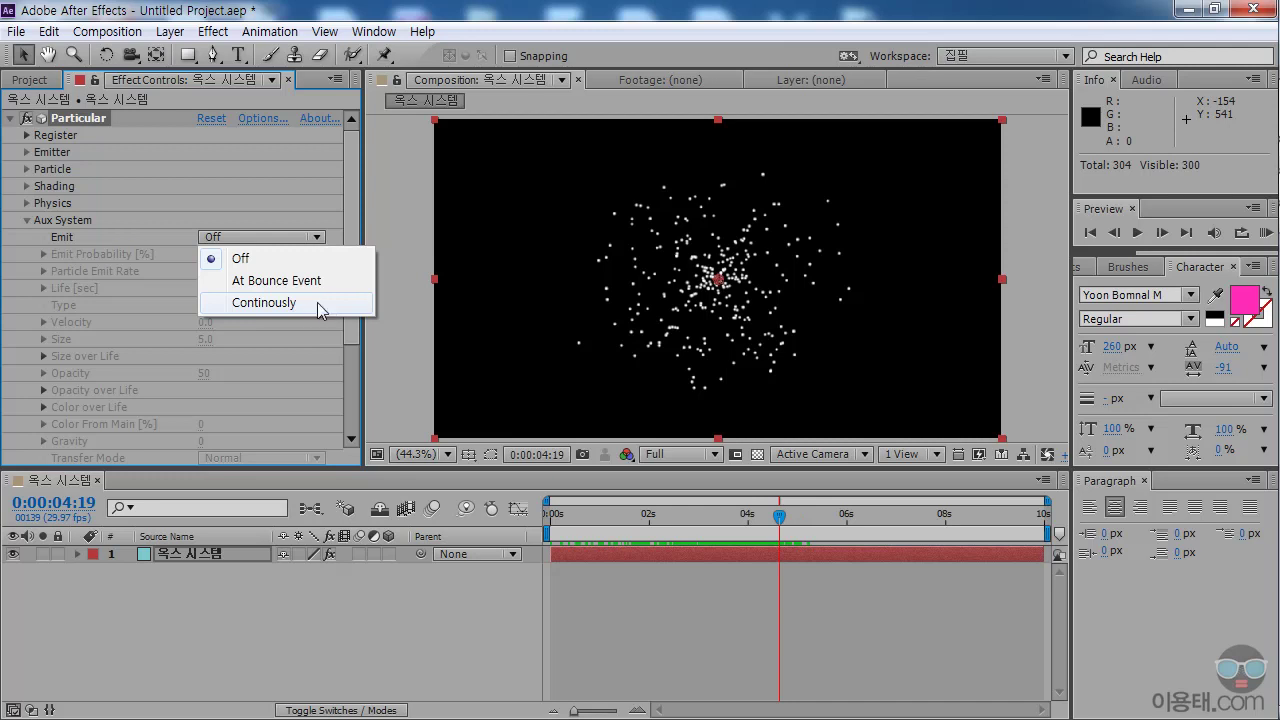
pyautogui.click(316, 303)
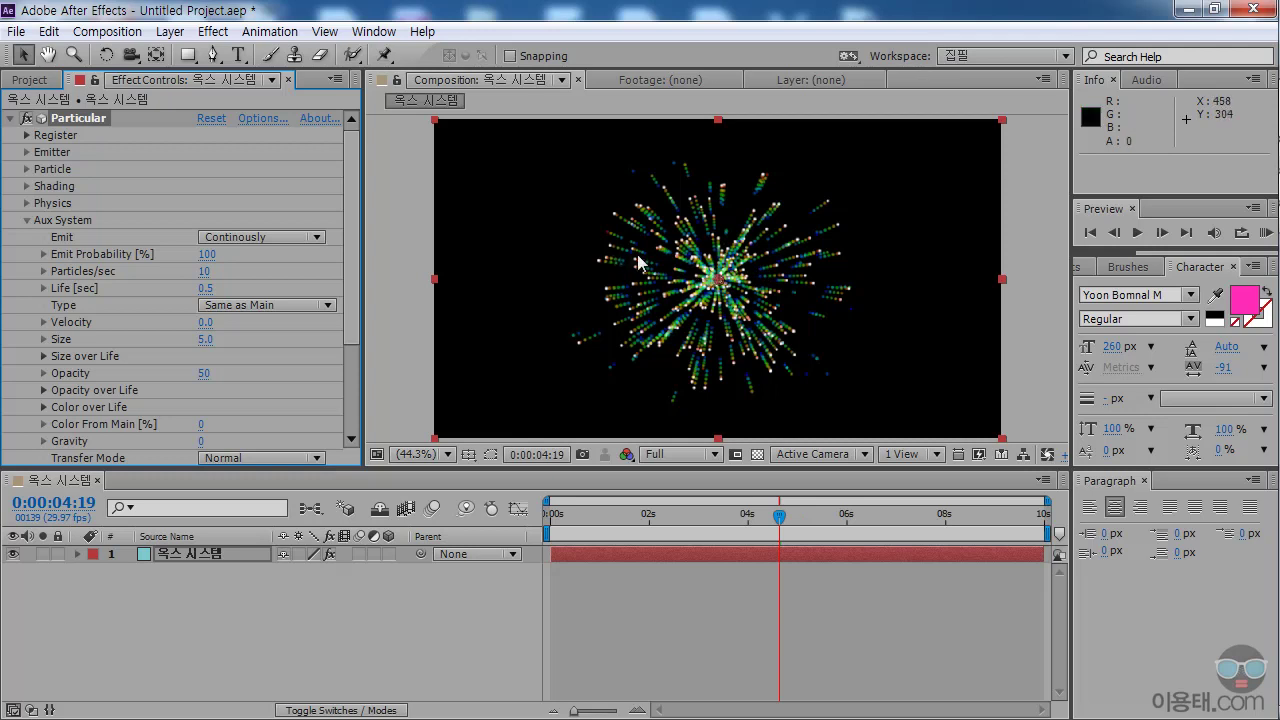
pyautogui.moveTo(616, 520); pyautogui.dragTo(843, 516)
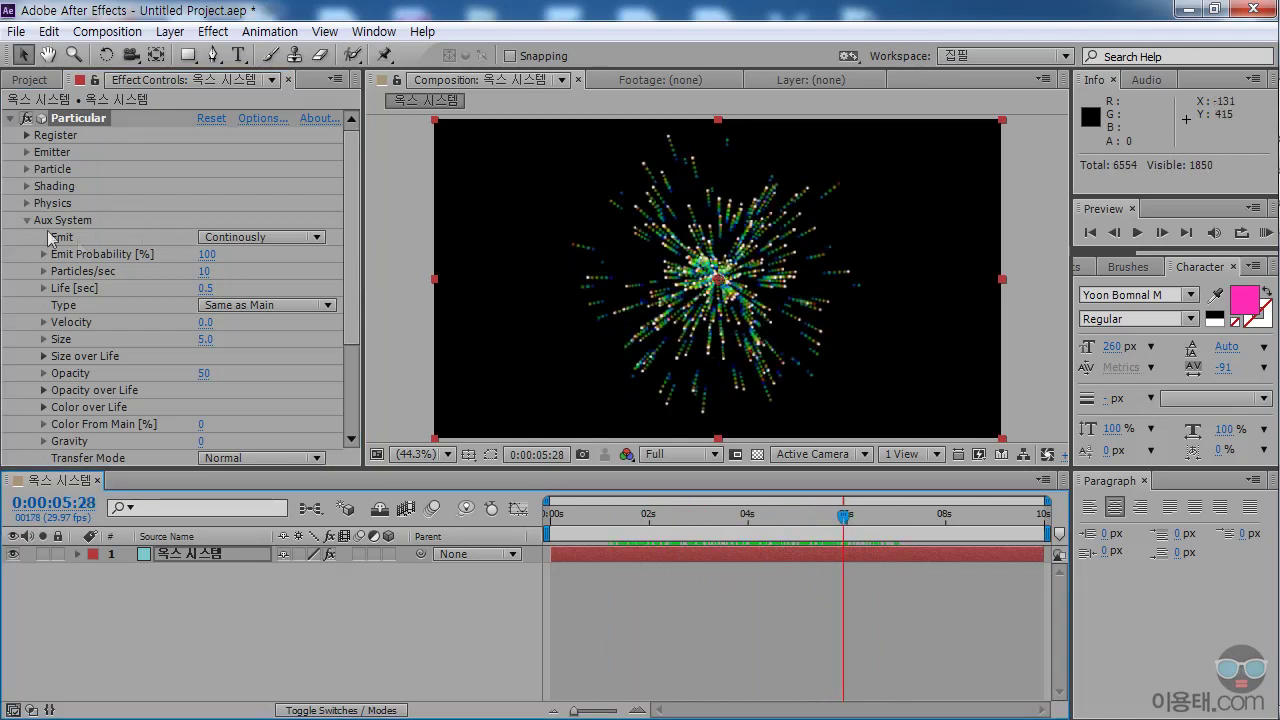
pyautogui.moveTo(644, 527); pyautogui.dragTo(876, 516)
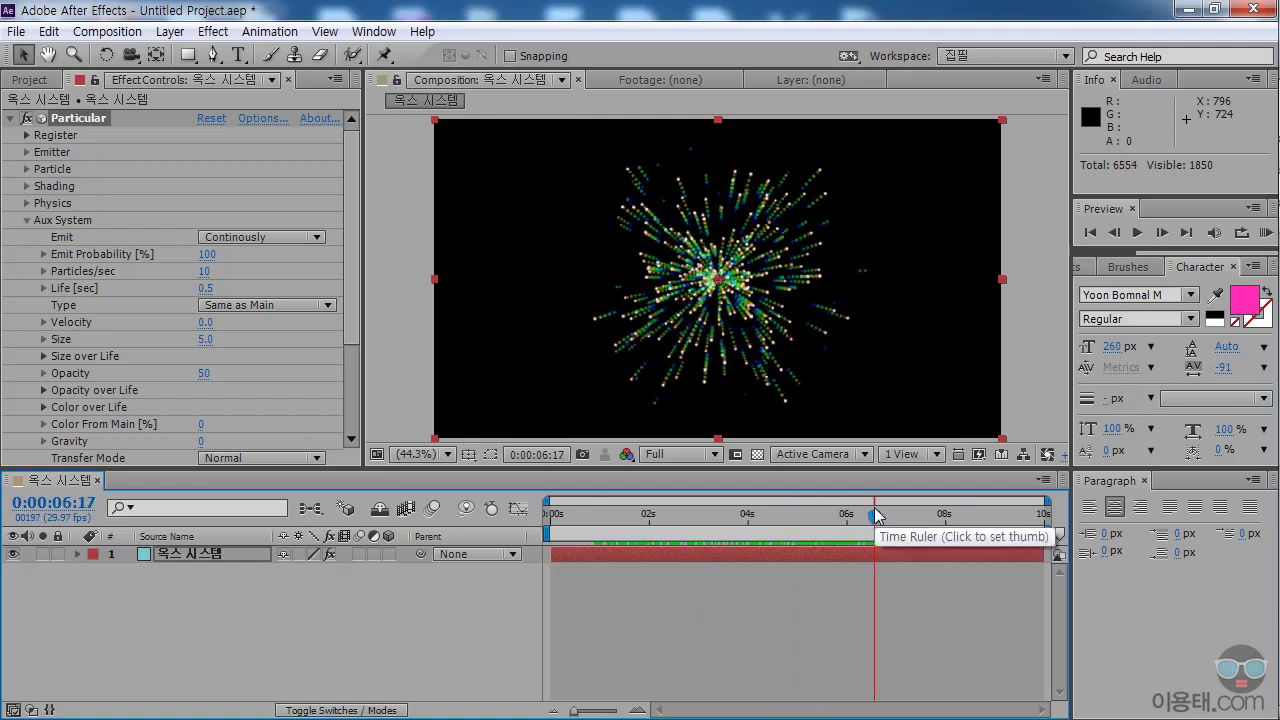
pyautogui.click(690, 516)
pyautogui.click(815, 517)
# Set the main Particle size to 10 and preview the animation up to 0:00:05:09.
pyautogui.moveTo(351, 254); pyautogui.dragTo(352, 283)
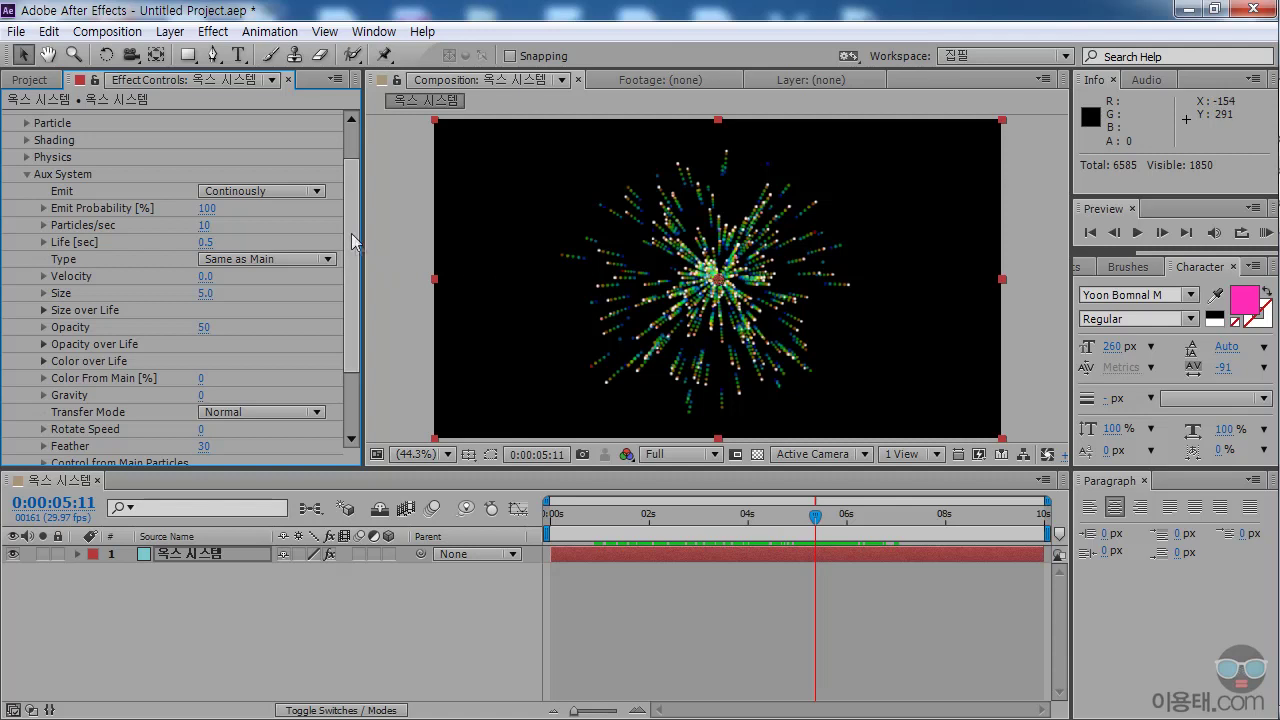
pyautogui.scroll(3, 307, 183)
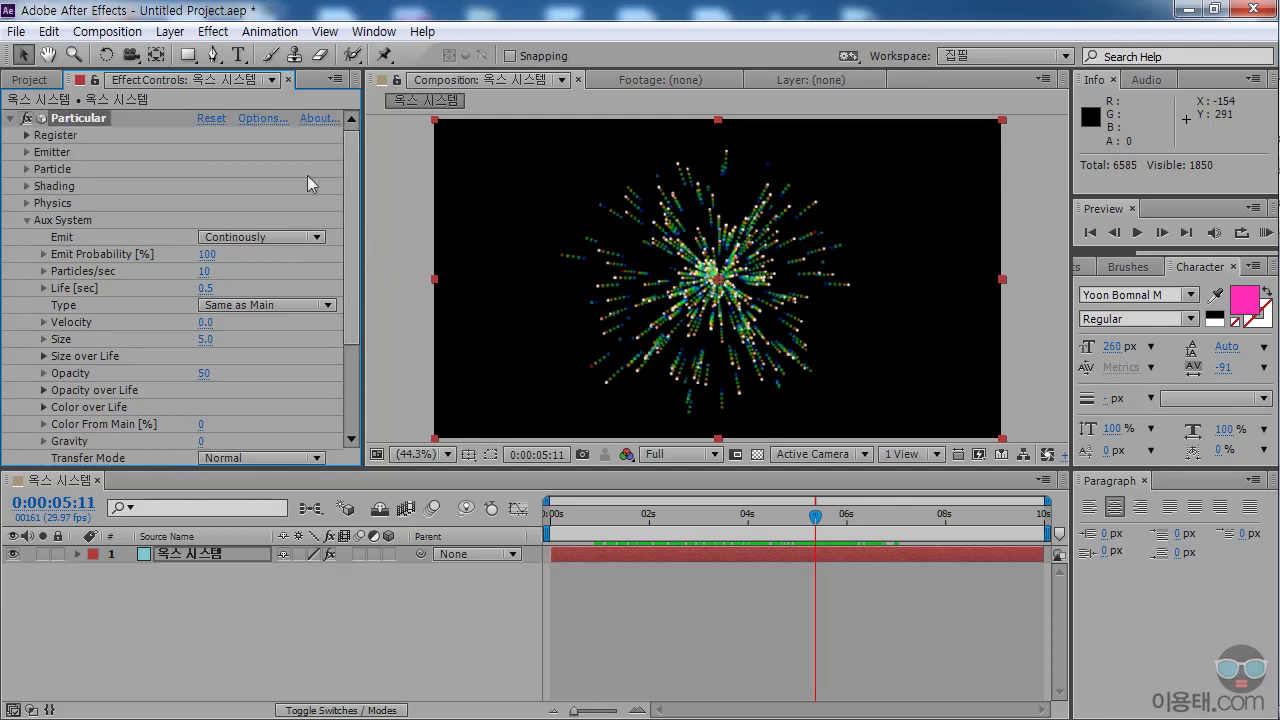
pyautogui.click(27, 169)
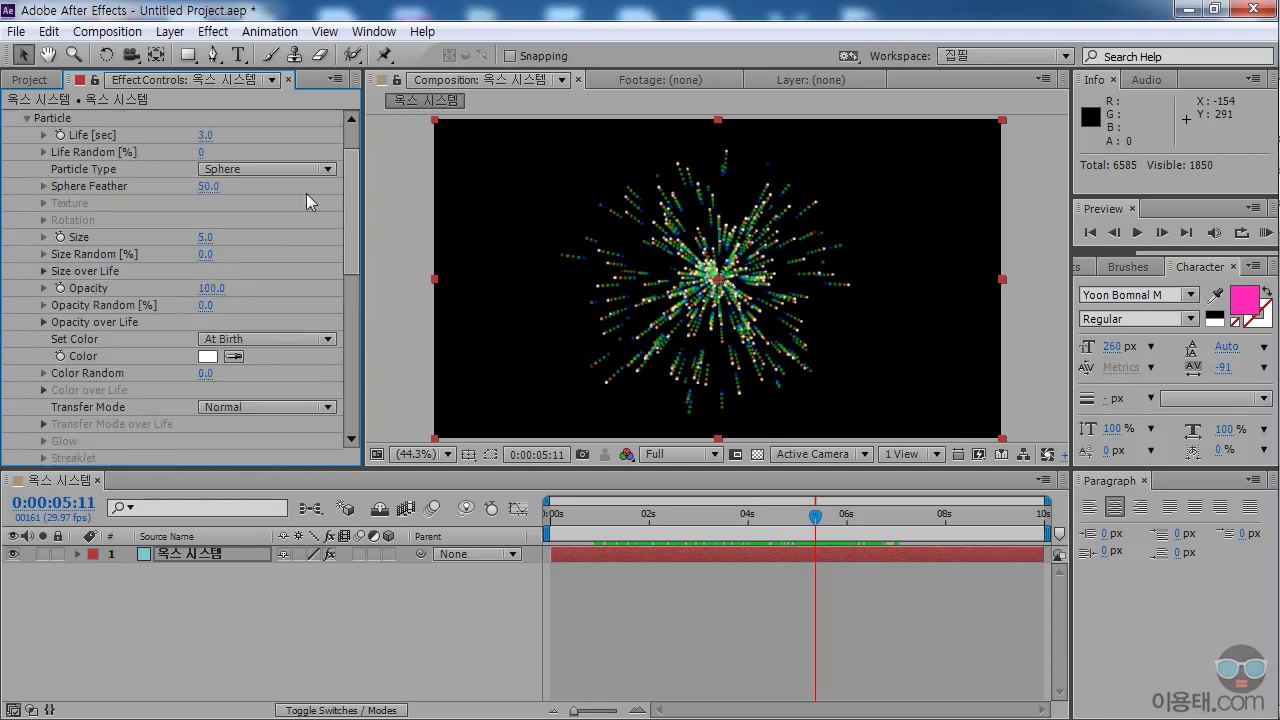
pyautogui.moveTo(353, 214); pyautogui.dragTo(354, 203)
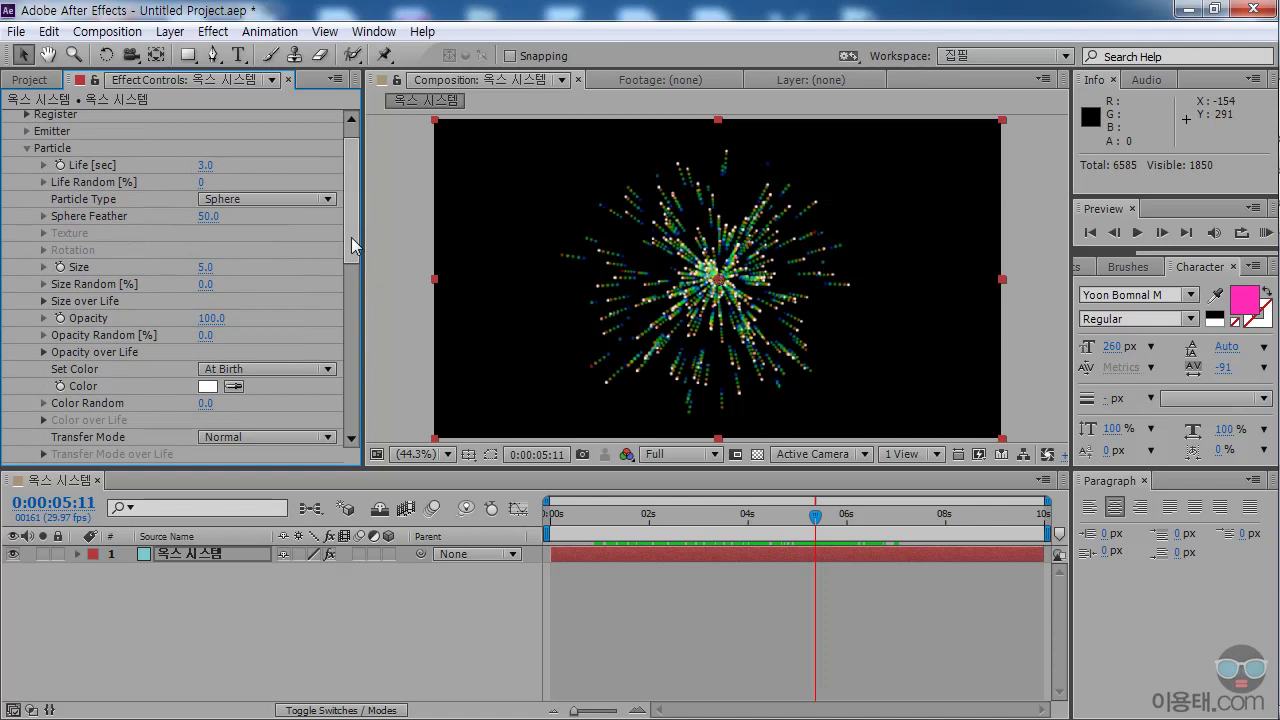
pyautogui.click(205, 267)
pyautogui.write('10')
pyautogui.press('Return')
pyautogui.moveTo(570, 515); pyautogui.dragTo(802, 515)
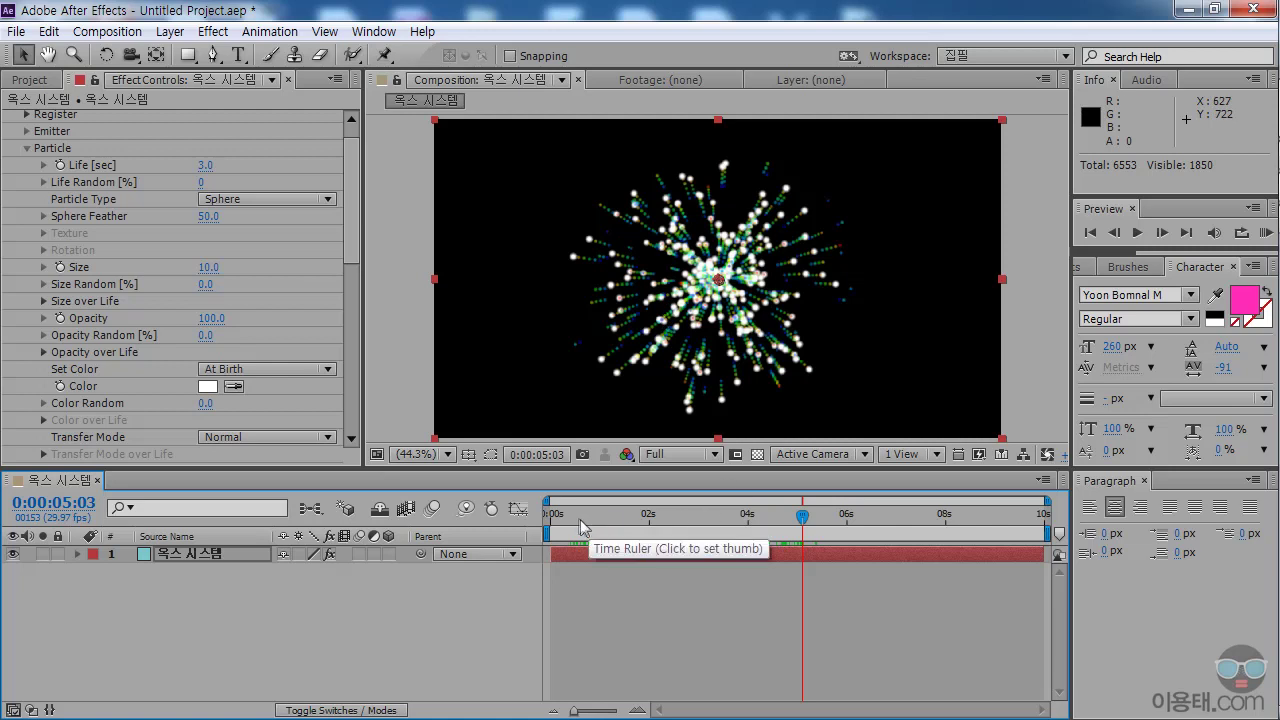
pyautogui.moveTo(563, 520); pyautogui.dragTo(812, 518)
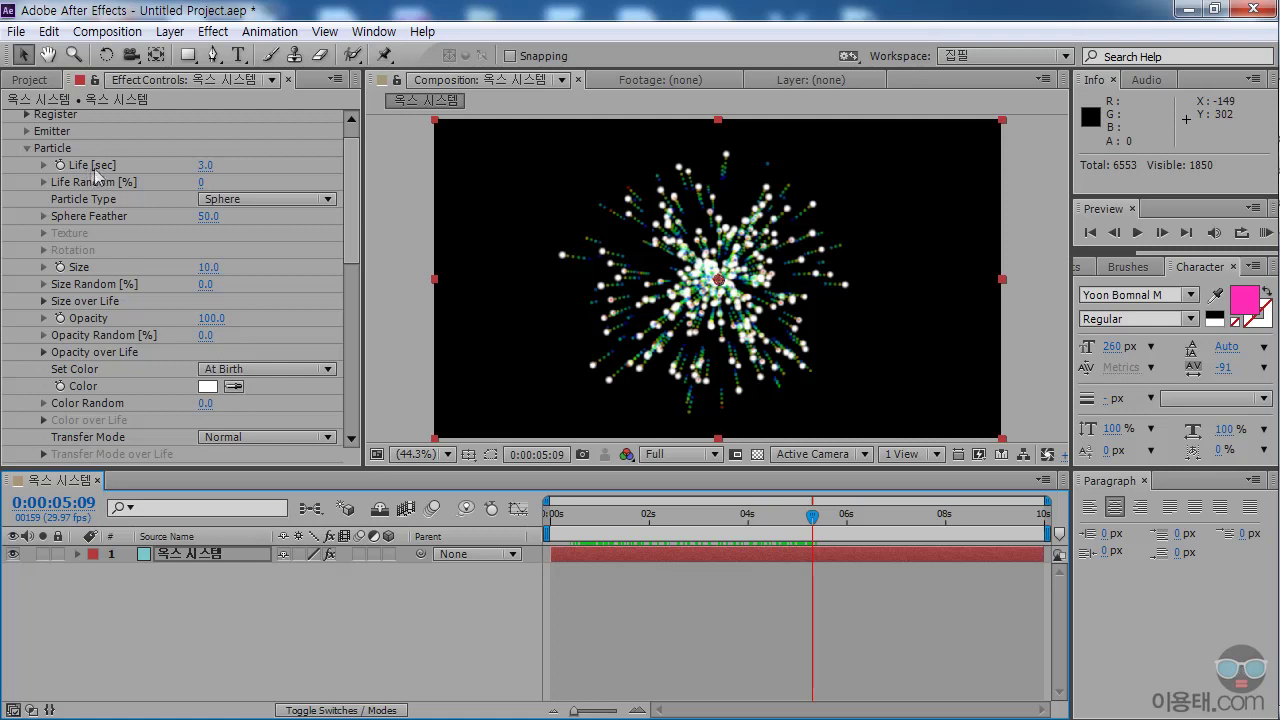
# Set the main Particle life to 7 seconds and preview the particles from the start to 0:00:05:09.
pyautogui.click(204, 165)
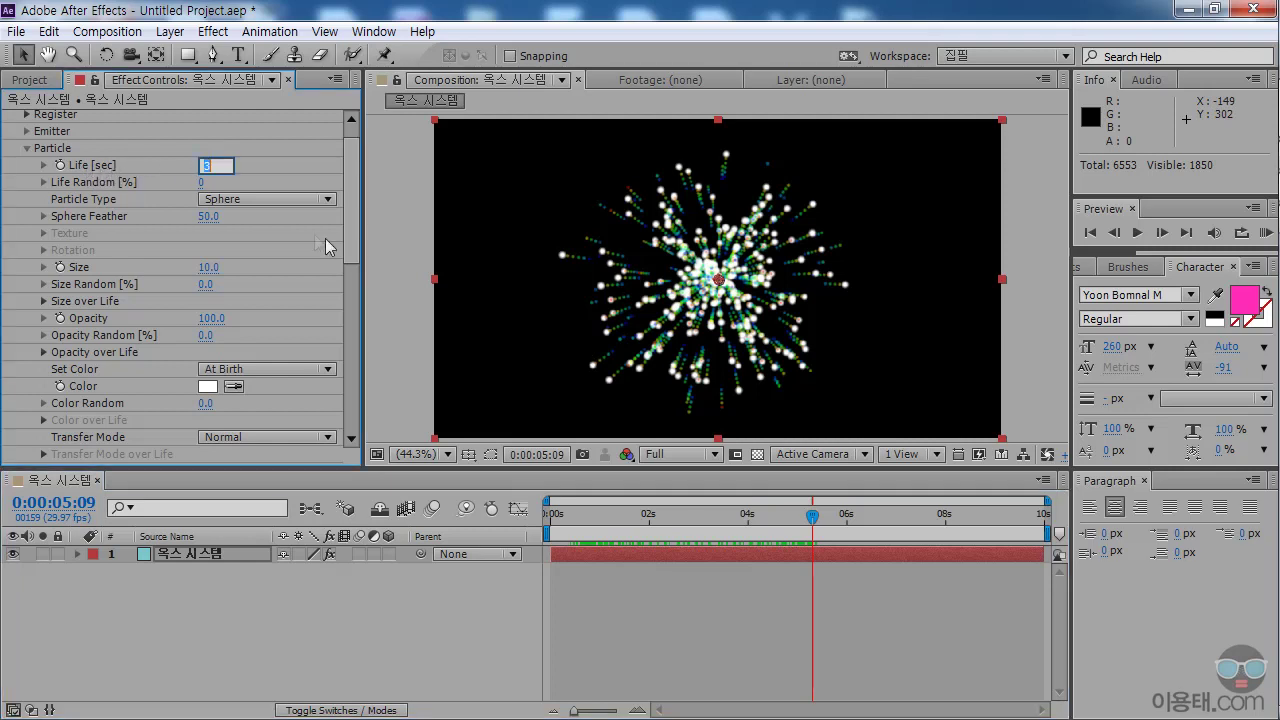
pyautogui.write('7')
pyautogui.press('Return')
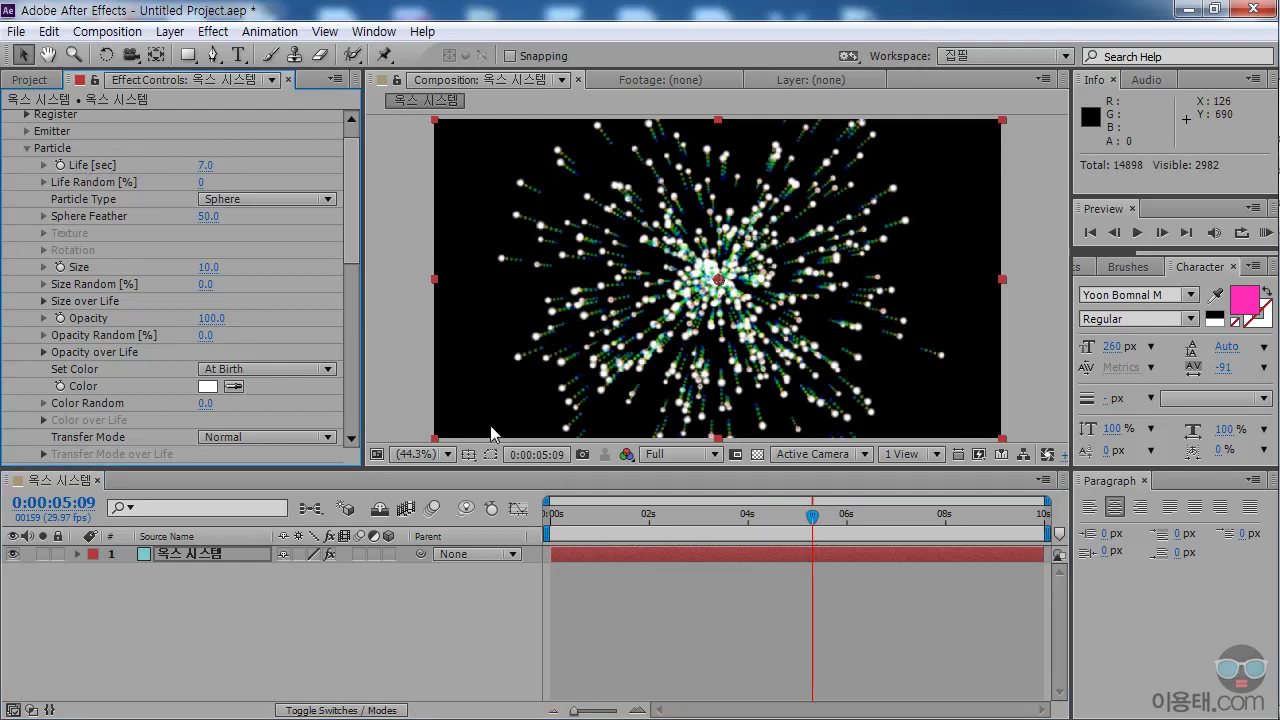
pyautogui.moveTo(562, 519); pyautogui.dragTo(815, 533)
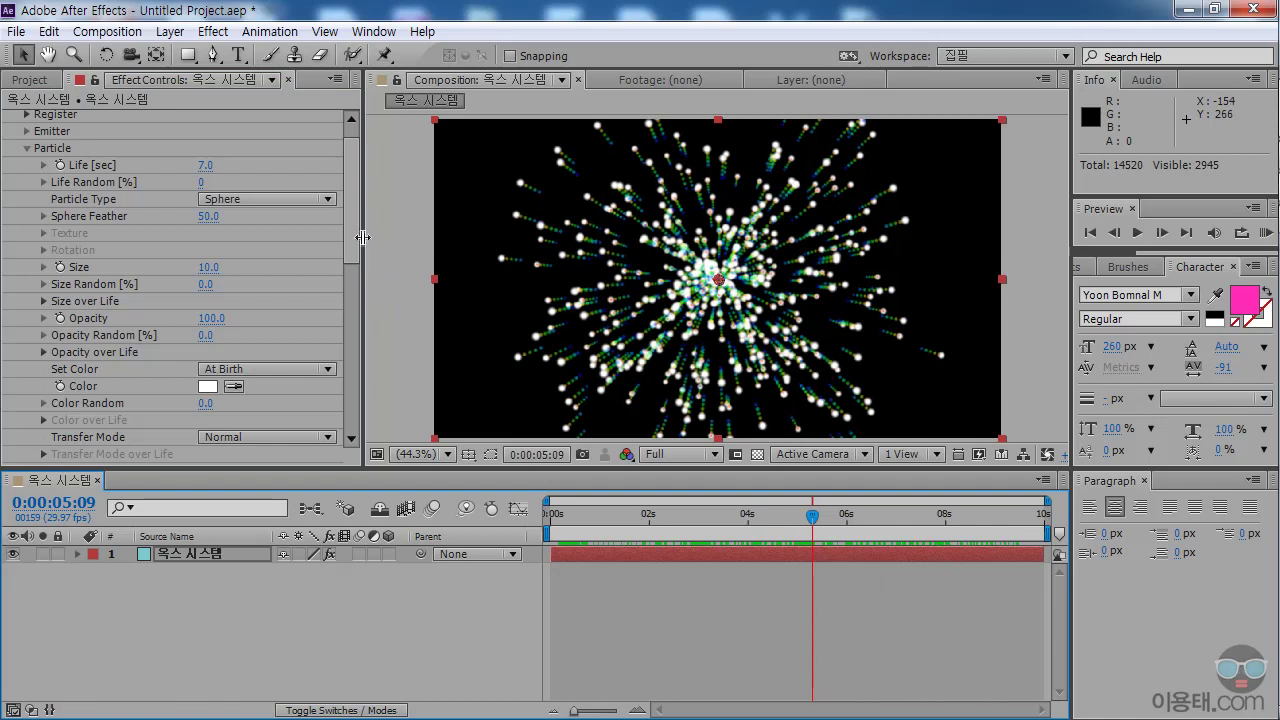
# Try an Aux System Emit Probability of 9 % and restore it to 100 %.
pyautogui.moveTo(352, 233); pyautogui.dragTo(358, 358)
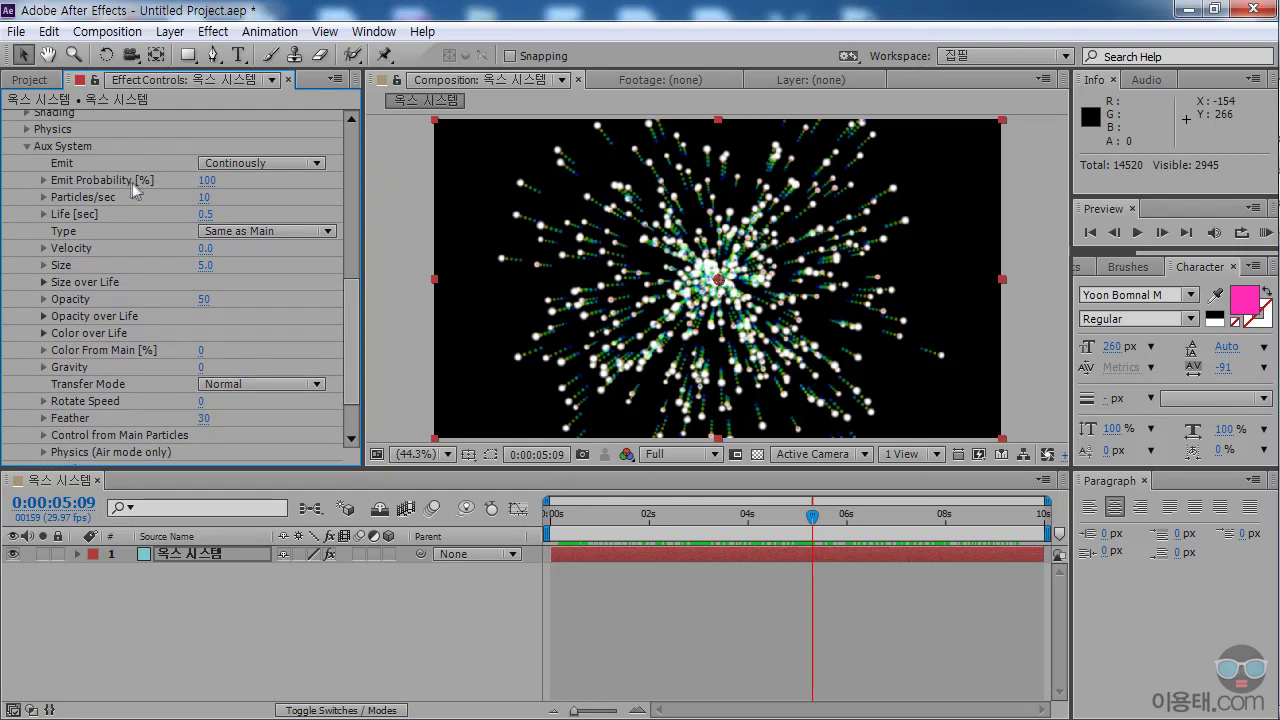
pyautogui.click(43, 180)
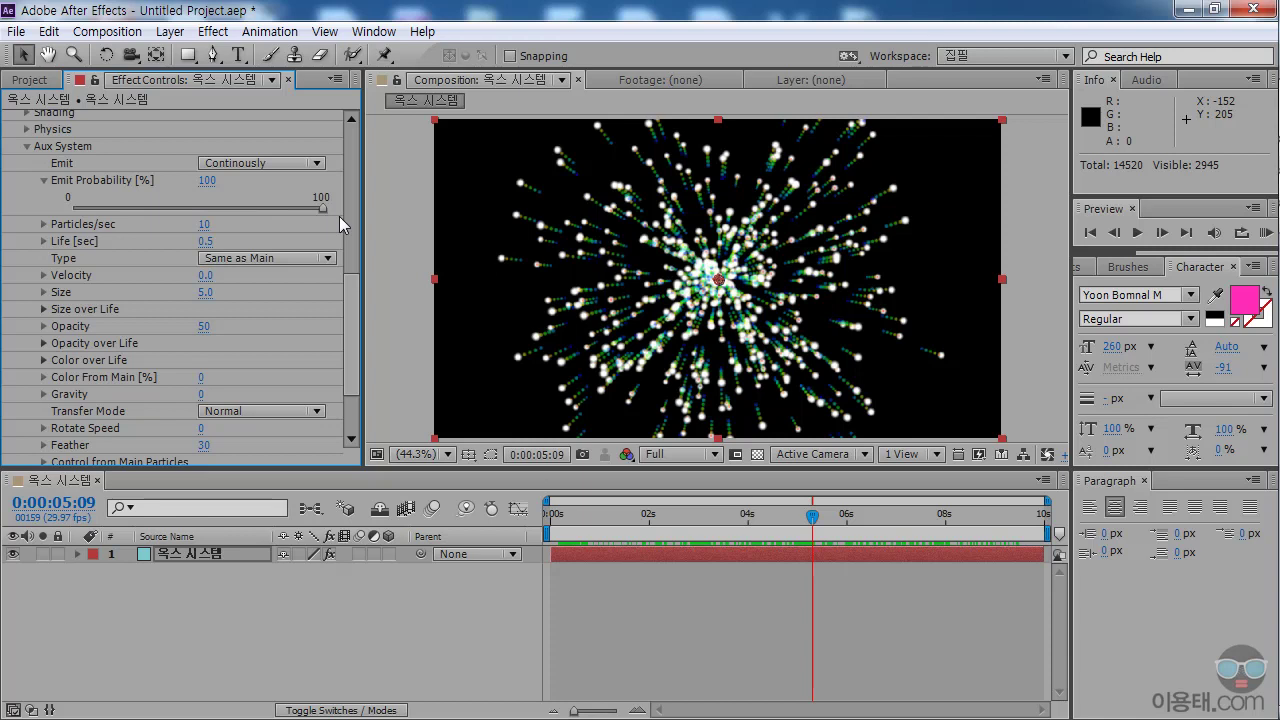
pyautogui.moveTo(322, 209); pyautogui.dragTo(96, 209)
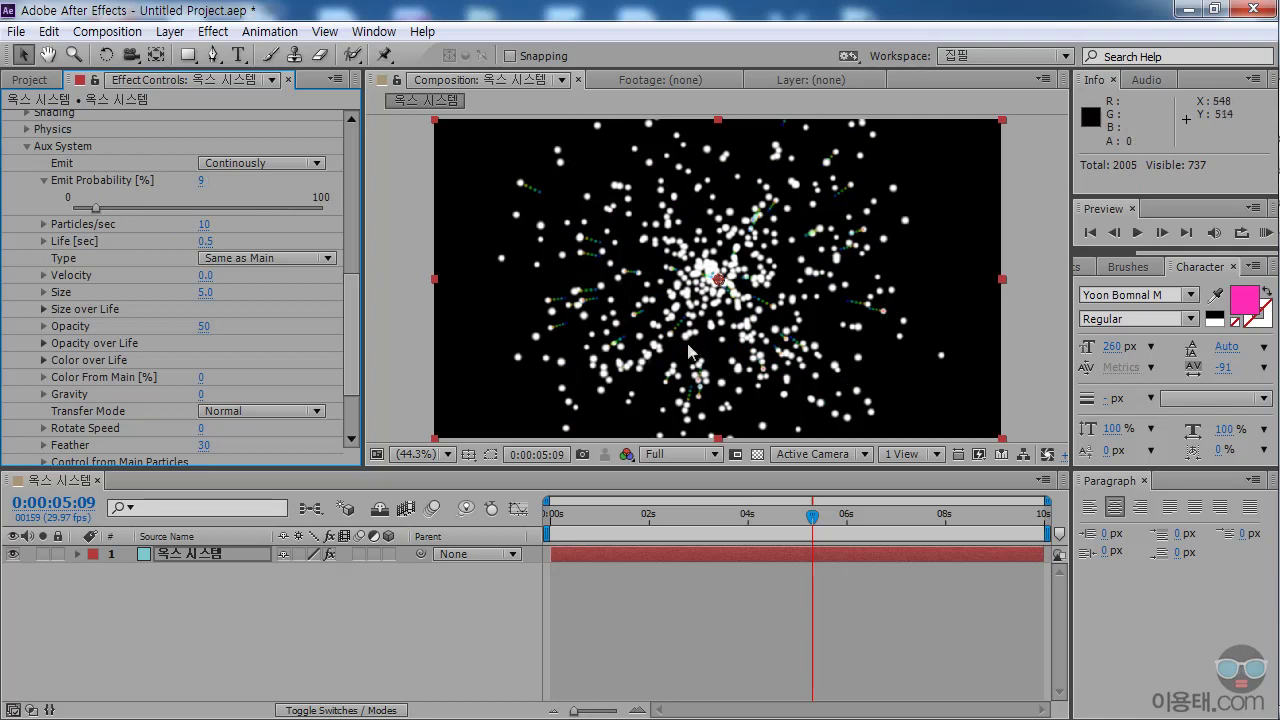
pyautogui.moveTo(97, 209); pyautogui.dragTo(332, 211)
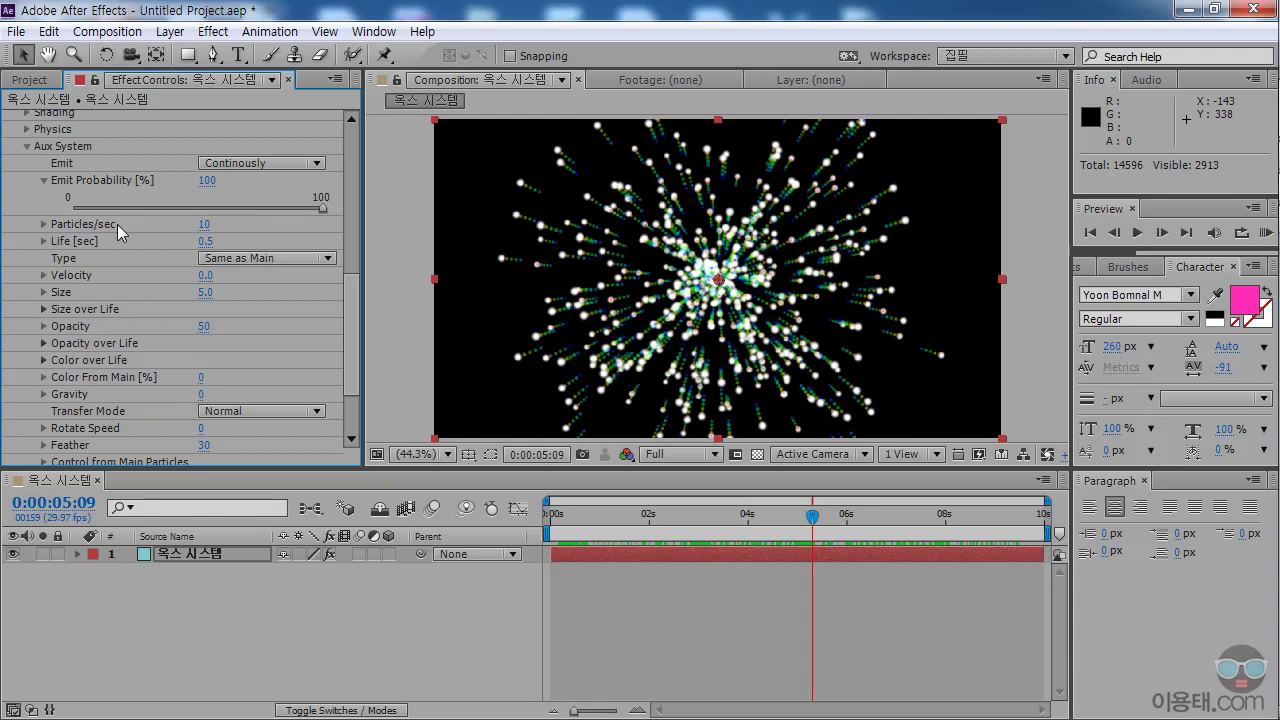
# Check the main Emitter settings for comparison and set the Aux System's Particles/sec to 40.
pyautogui.click(44, 224)
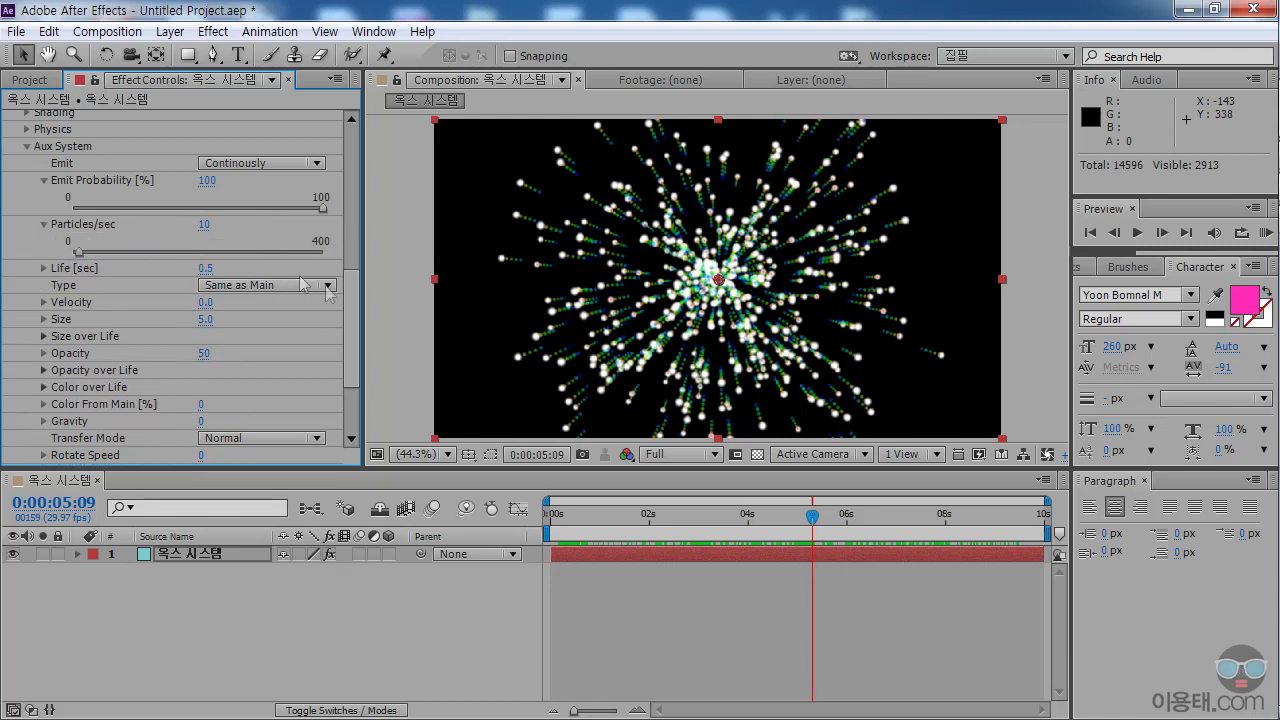
pyautogui.moveTo(350, 300); pyautogui.dragTo(355, 165)
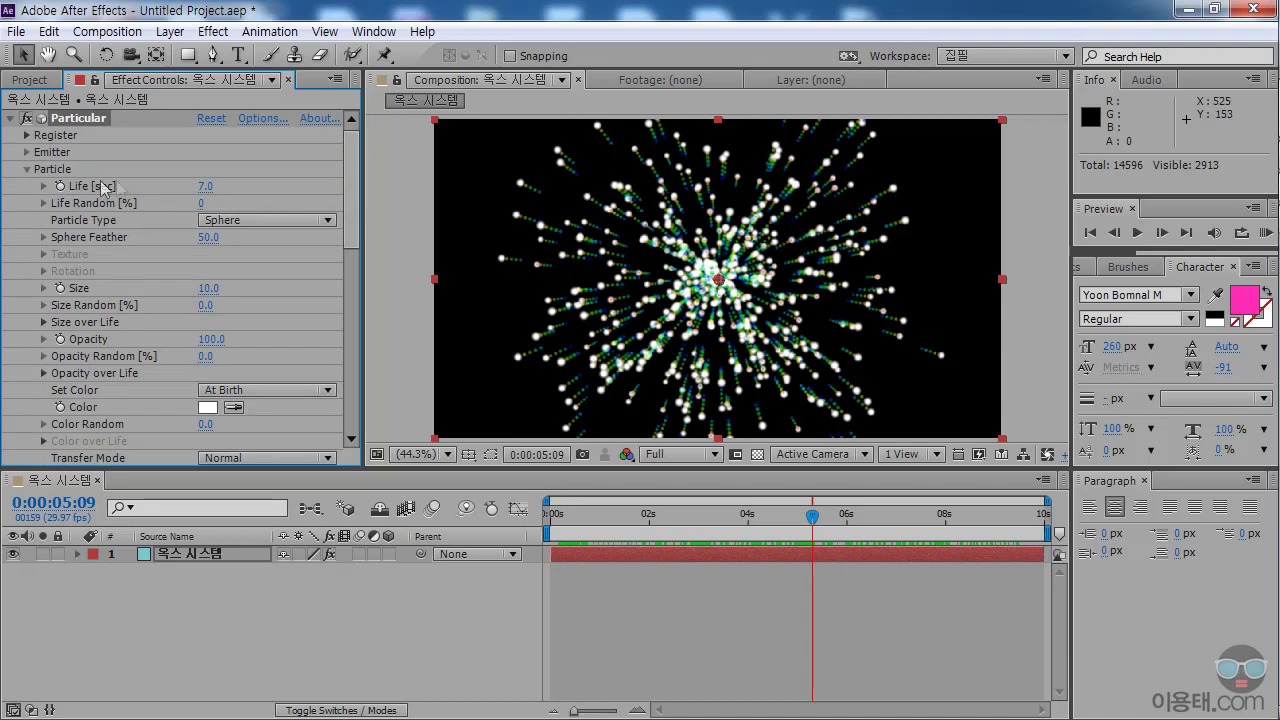
pyautogui.click(27, 152)
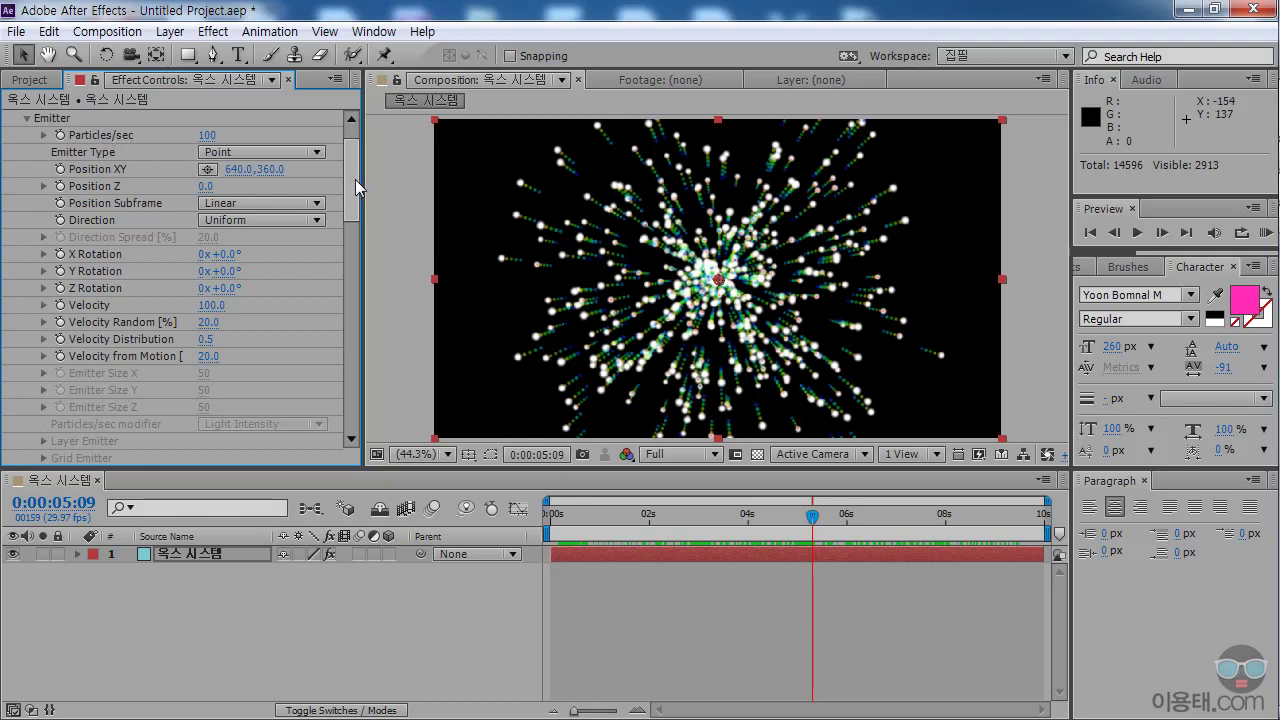
pyautogui.moveTo(352, 178); pyautogui.dragTo(353, 362)
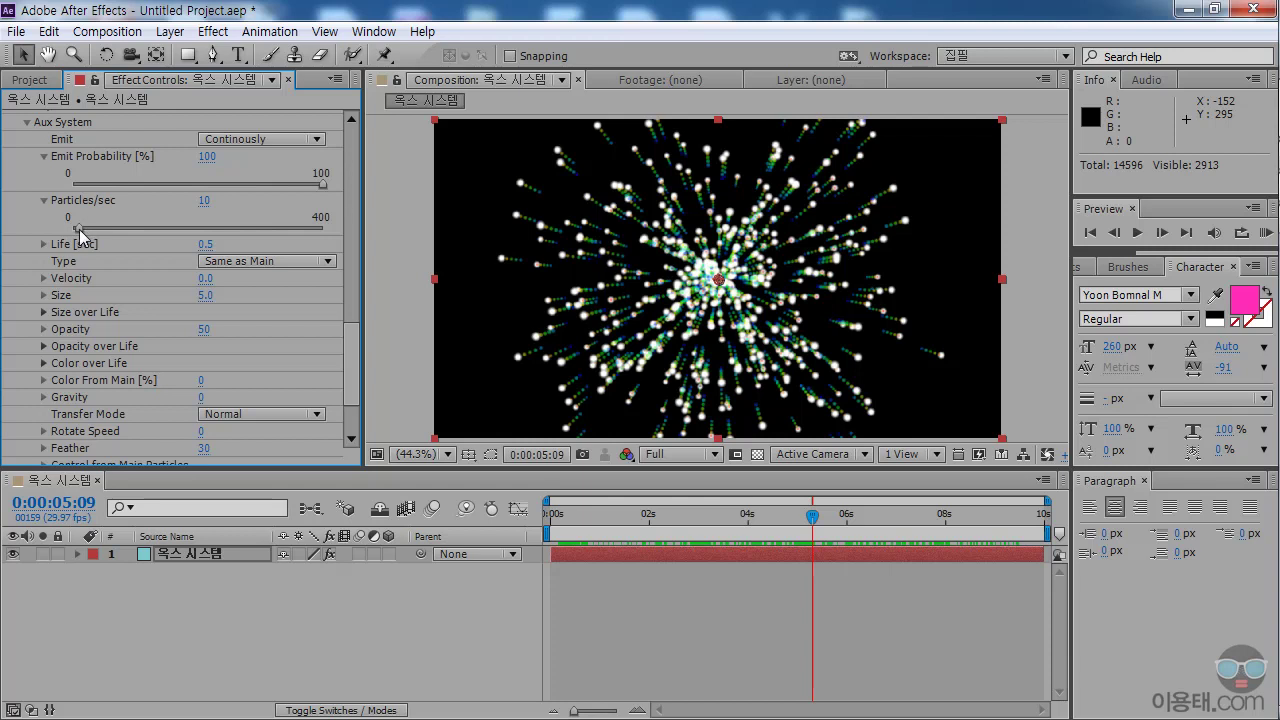
pyautogui.moveTo(80, 234); pyautogui.dragTo(98, 237)
pyautogui.click(202, 201)
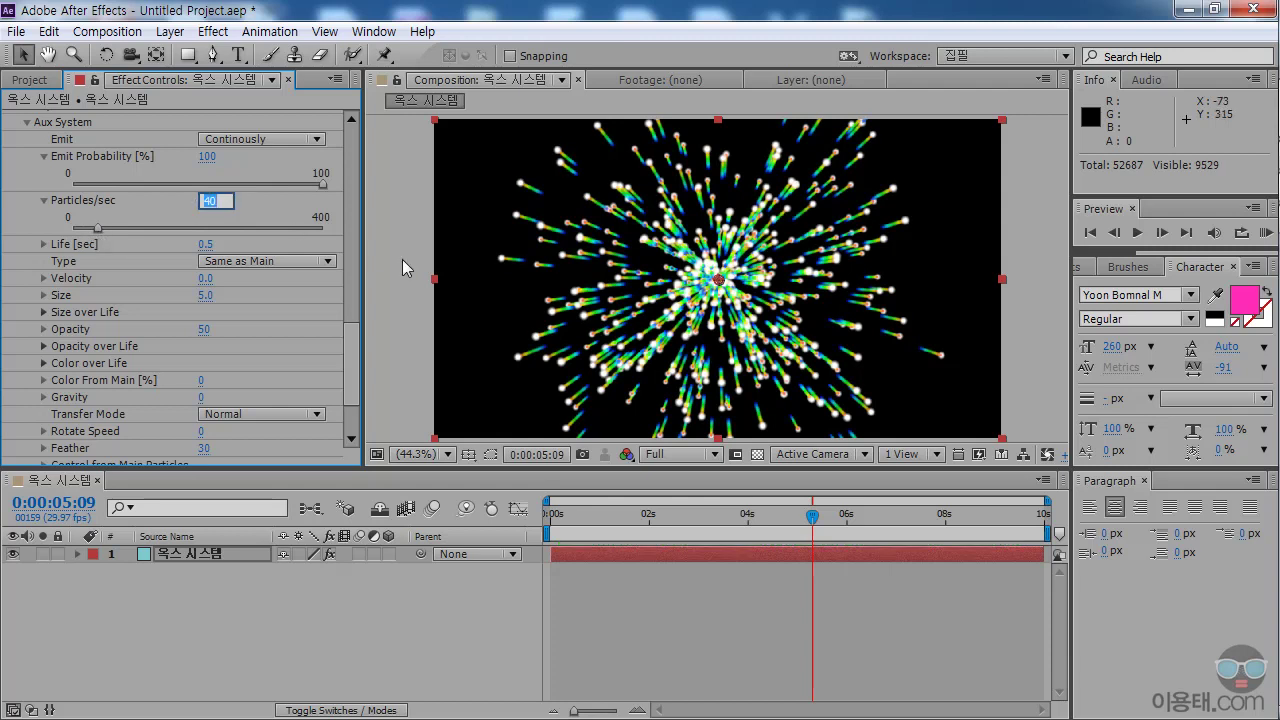
pyautogui.press('Return')
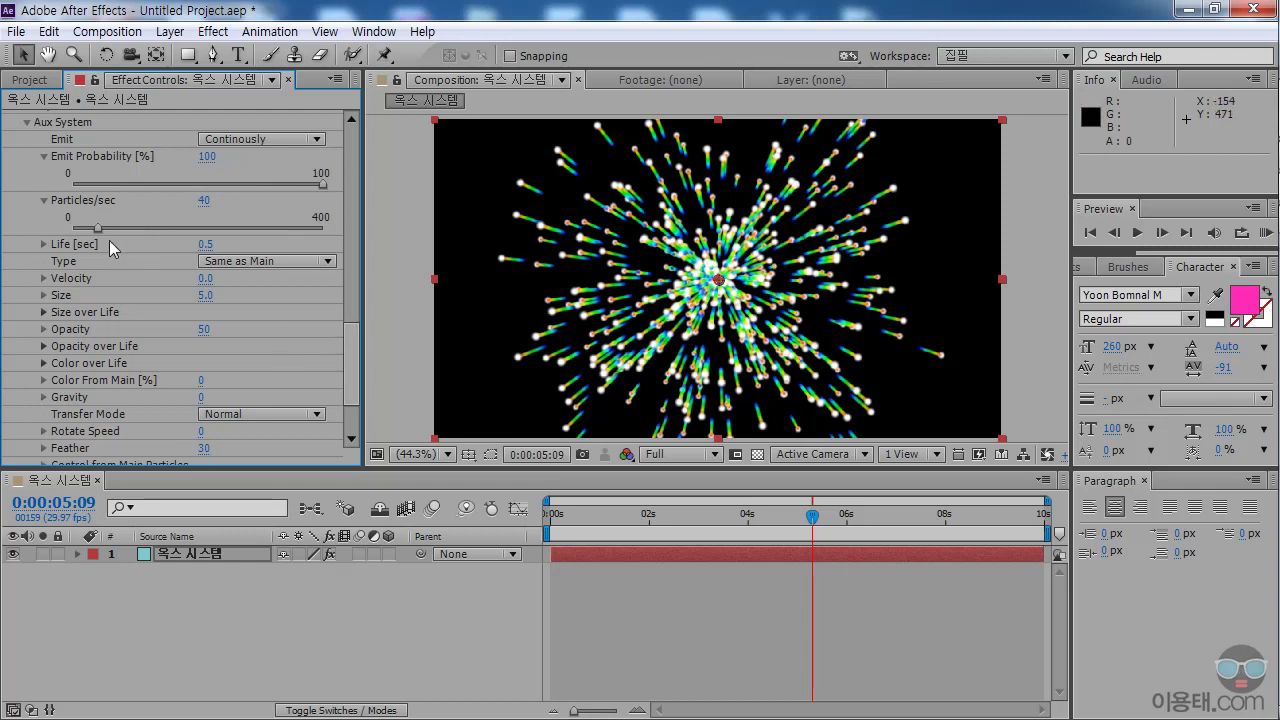
# Set the Aux System's Life to 3 seconds and preview the longer trails from the start to 0:00:05:09.
pyautogui.click(44, 244)
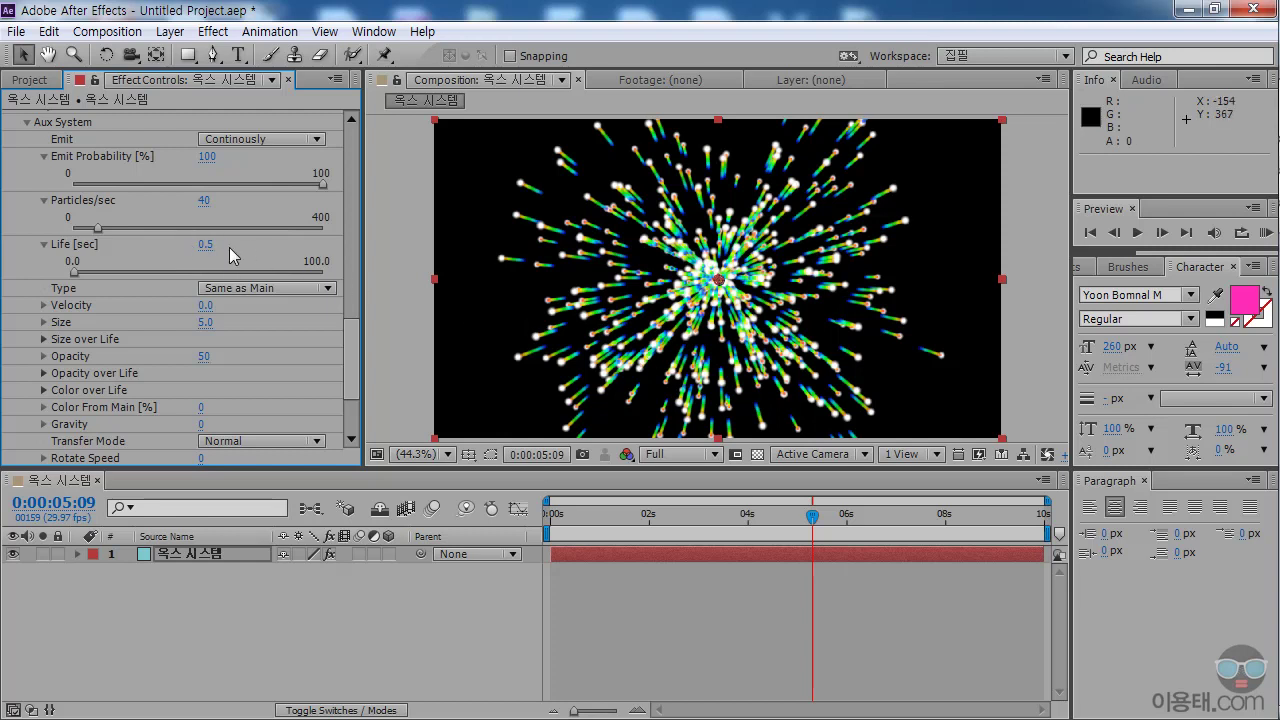
pyautogui.moveTo(566, 518); pyautogui.dragTo(832, 520)
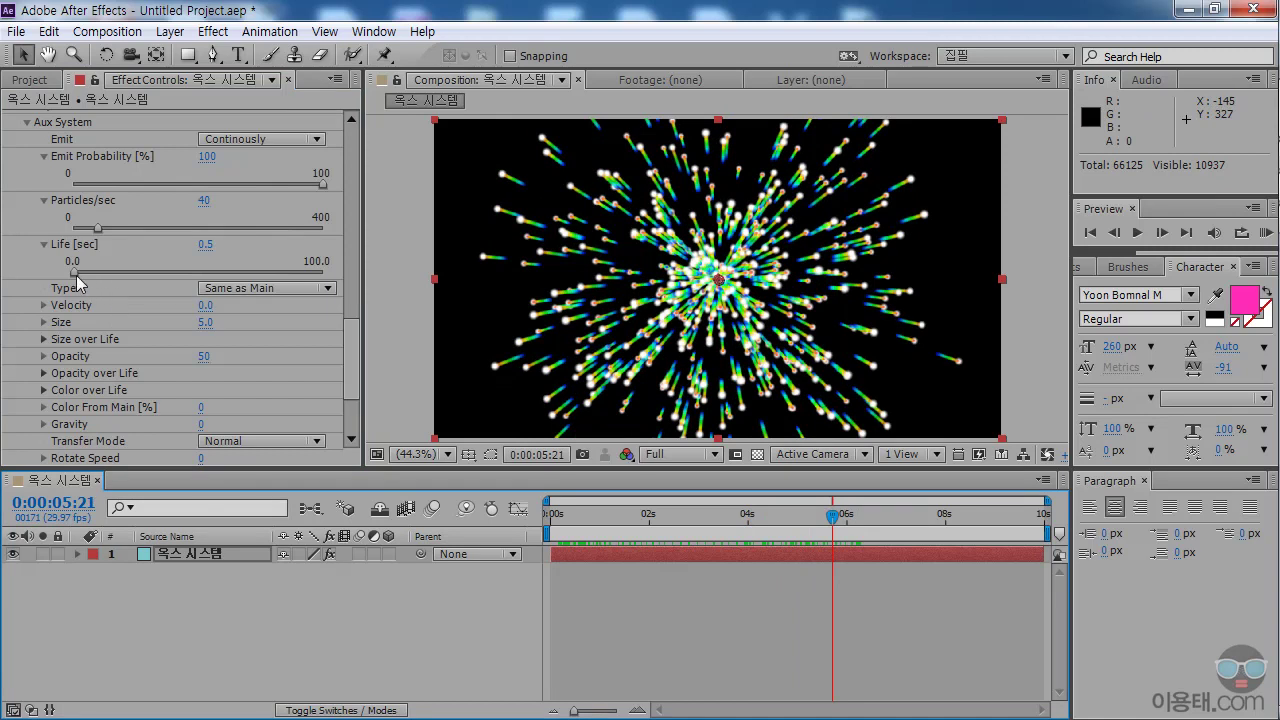
pyautogui.moveTo(76, 276); pyautogui.dragTo(82, 278)
pyautogui.click(205, 244)
pyautogui.write('3')
pyautogui.press('Return')
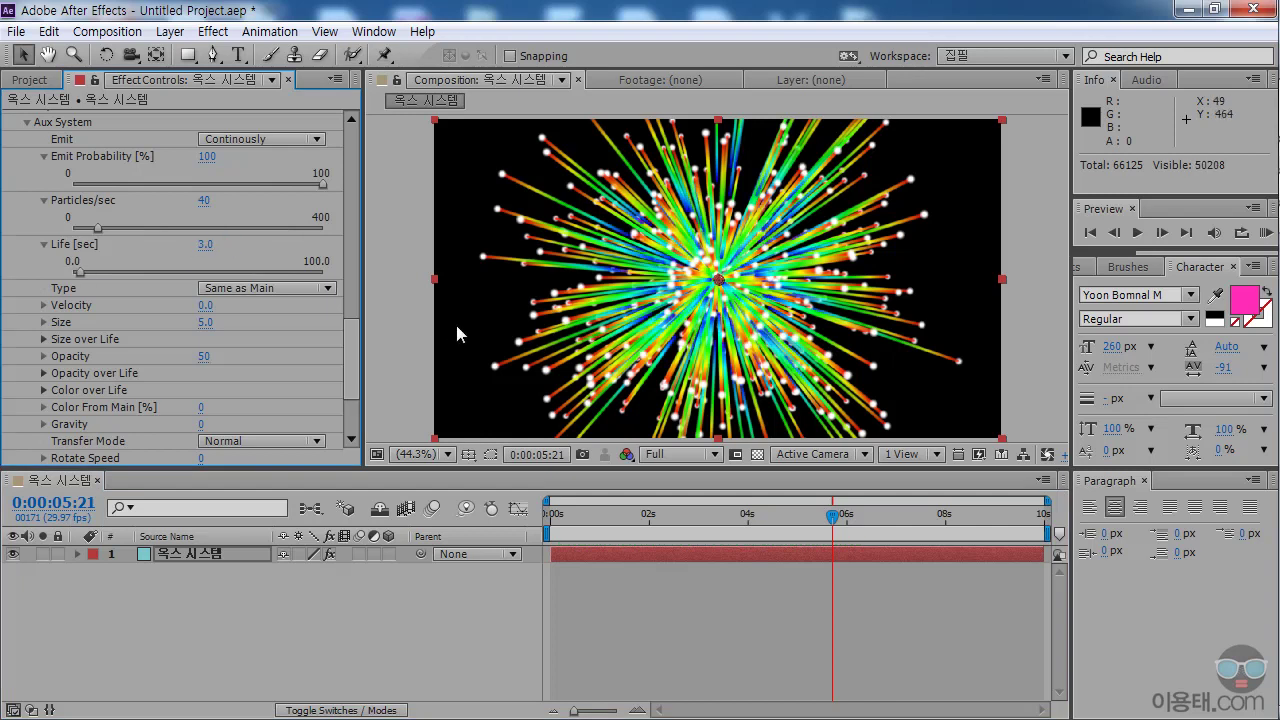
pyautogui.moveTo(553, 516); pyautogui.dragTo(814, 515)
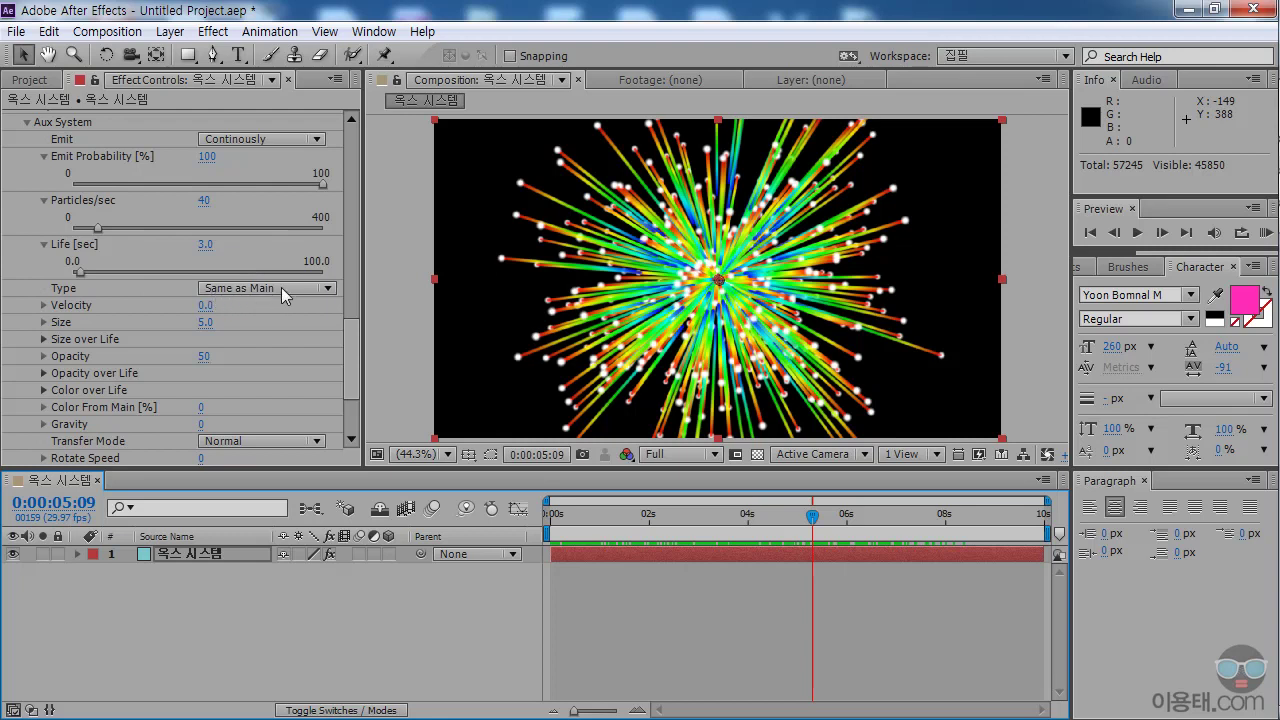
# Compare the main Particle Type with the Type options available in the Aux System.
pyautogui.click(350, 343)
pyautogui.moveTo(350, 343)
pyautogui.mouseDown()
pyautogui.moveTo(354, 147)
pyautogui.moveTo(358, 242)
pyautogui.mouseUp()
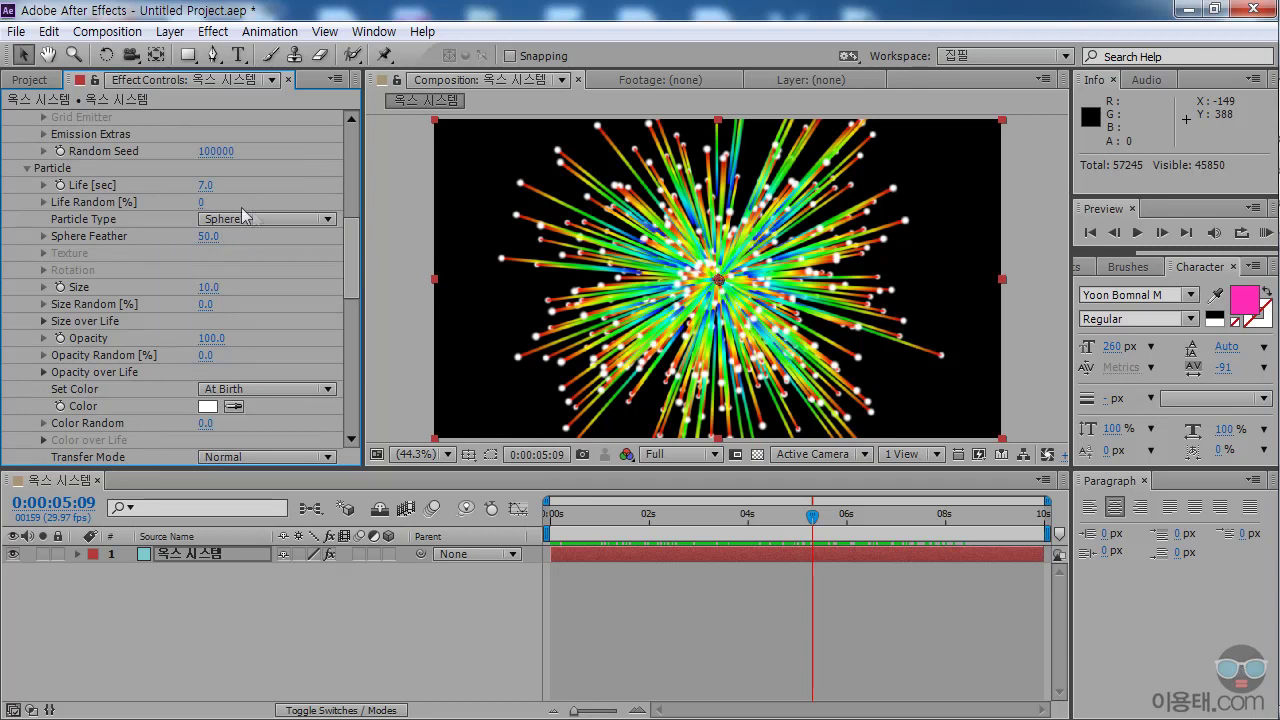
pyautogui.moveTo(351, 265); pyautogui.dragTo(352, 349)
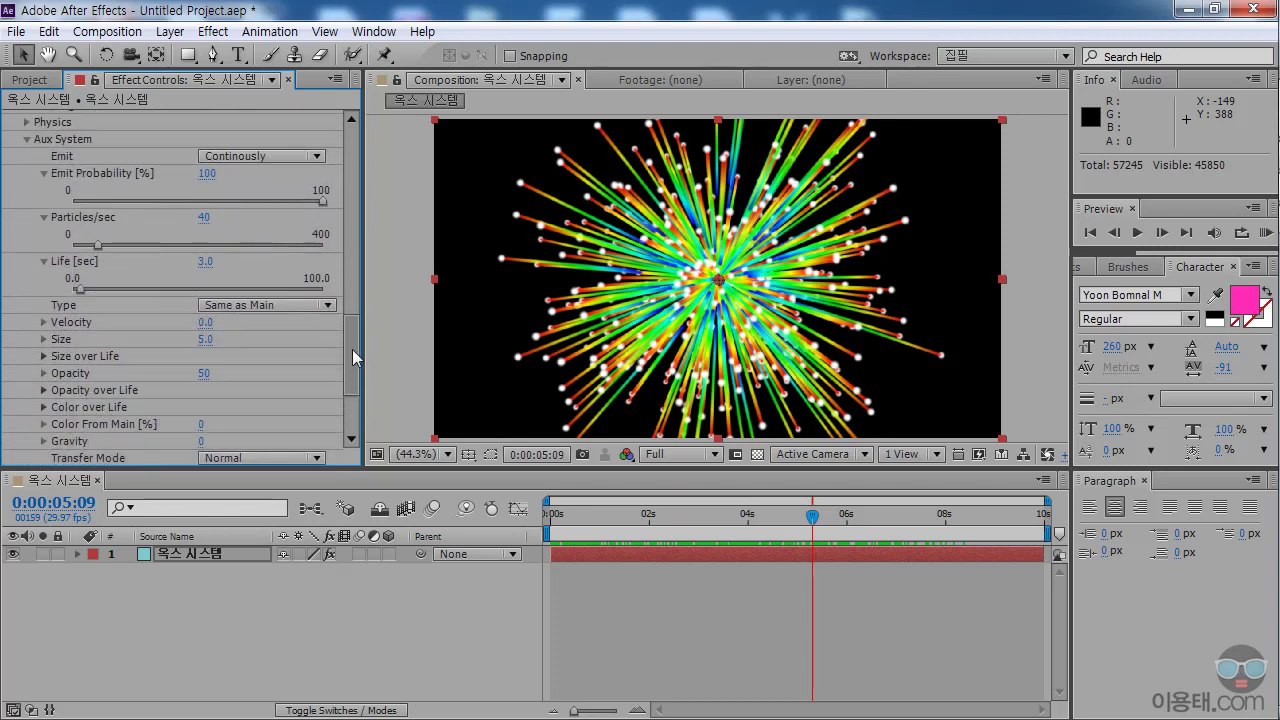
pyautogui.click(327, 305)
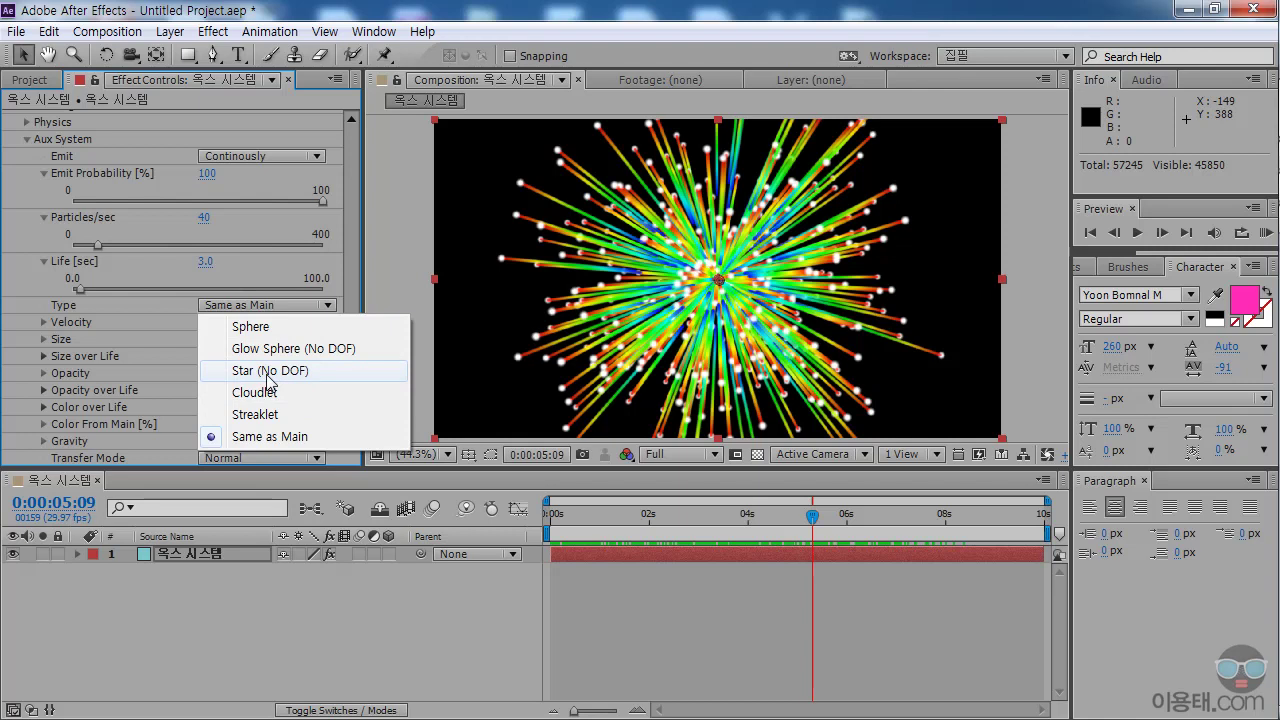
pyautogui.click(26, 277)
# Try an Aux System Velocity of 14.4 and preview the trails up to 0:00:05:23, going back to 0:00:05:03.
pyautogui.moveTo(353, 334); pyautogui.dragTo(352, 358)
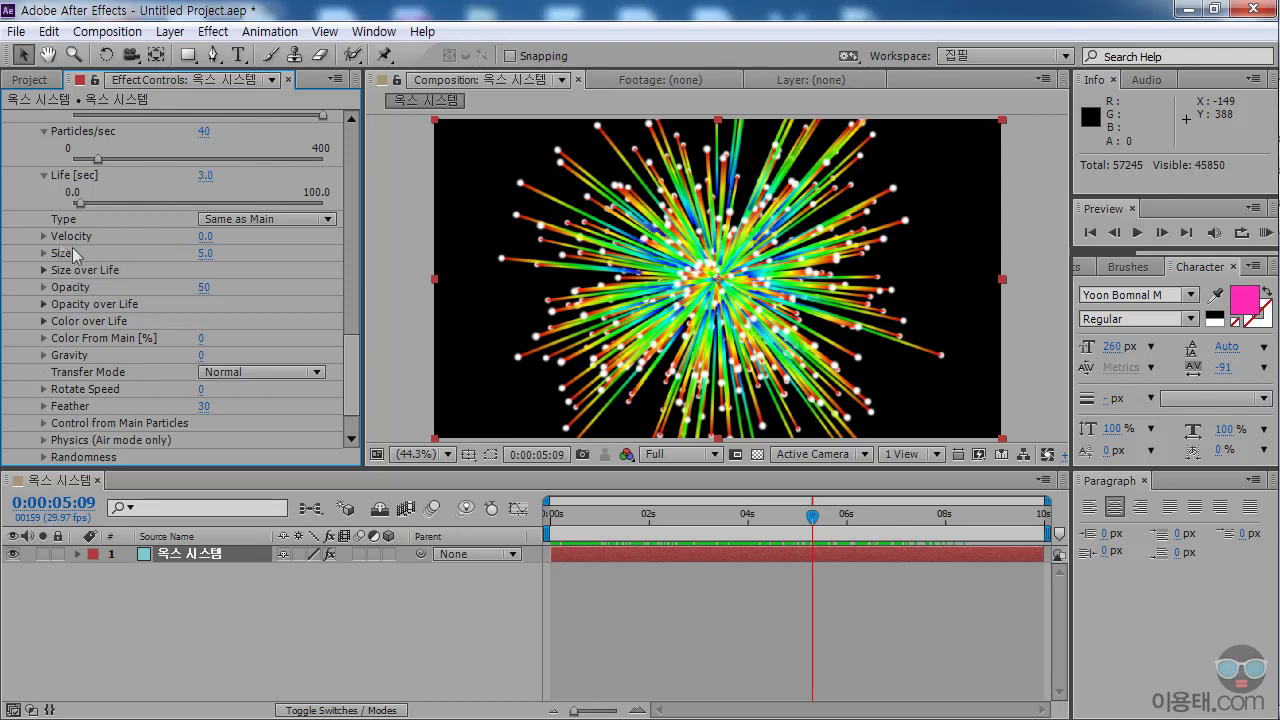
pyautogui.click(44, 236)
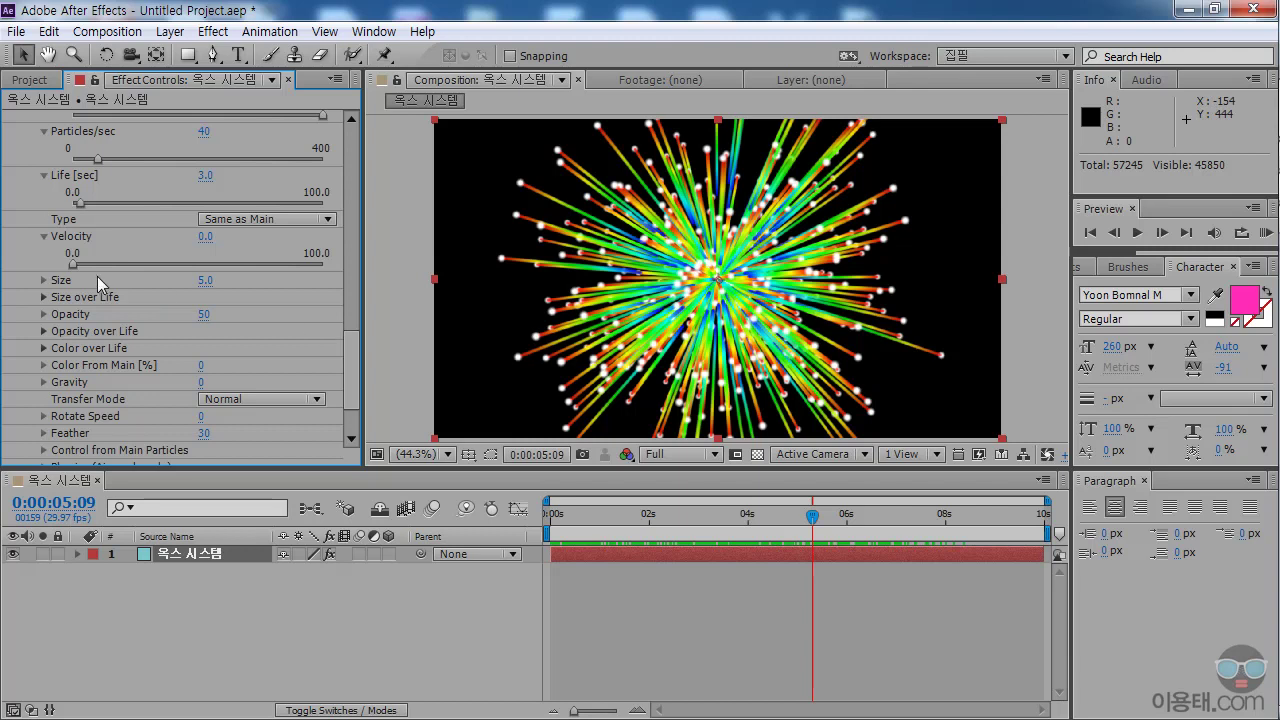
pyautogui.moveTo(72, 268); pyautogui.dragTo(108, 268)
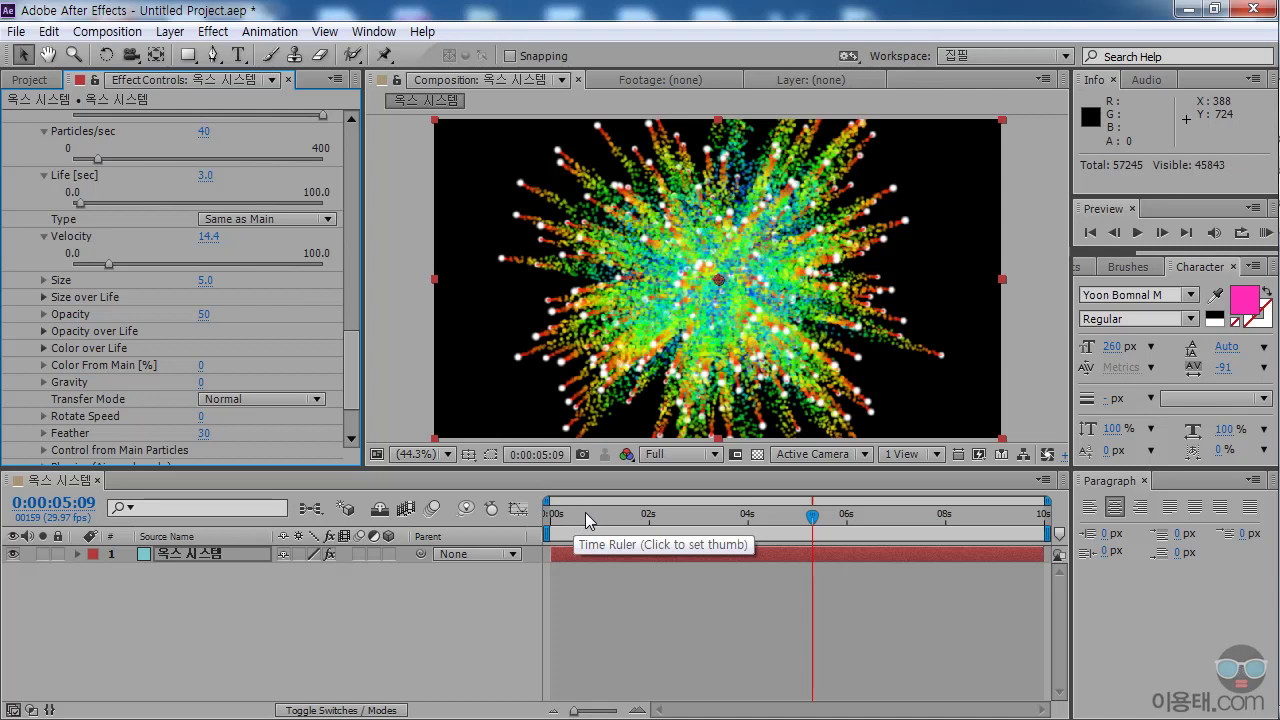
pyautogui.moveTo(557, 514); pyautogui.dragTo(837, 522)
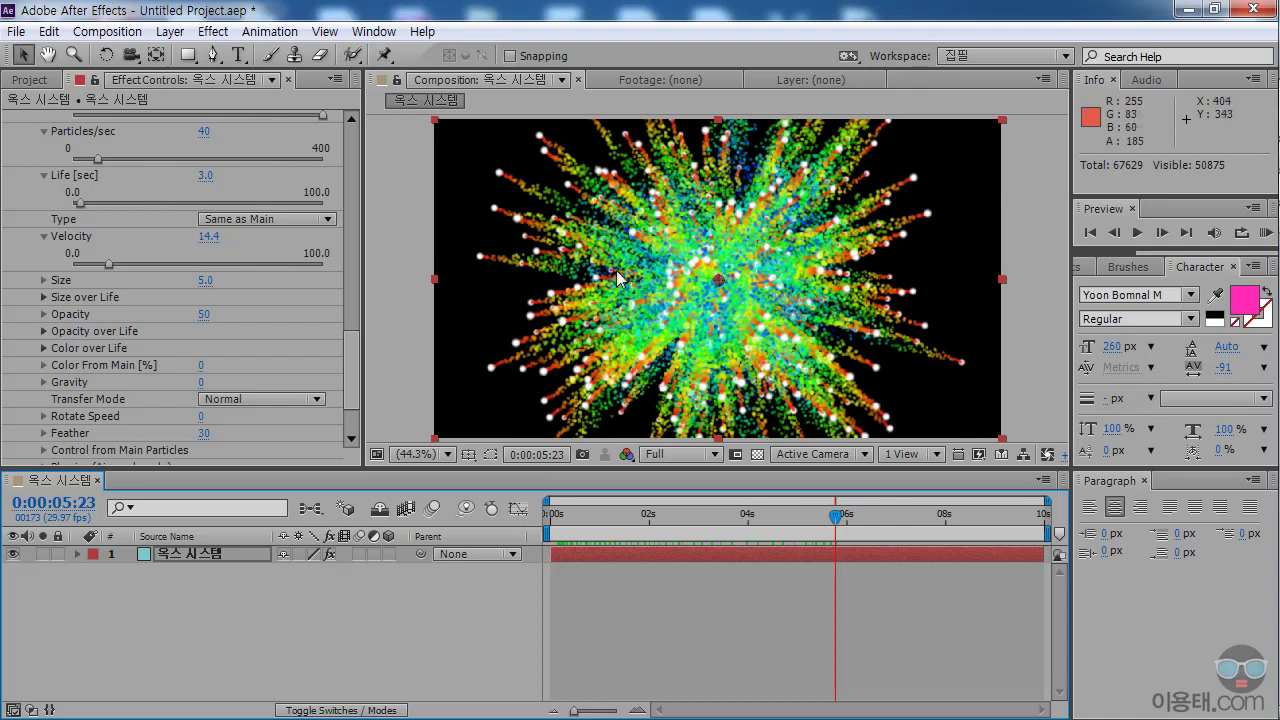
pyautogui.moveTo(838, 517); pyautogui.dragTo(803, 518)
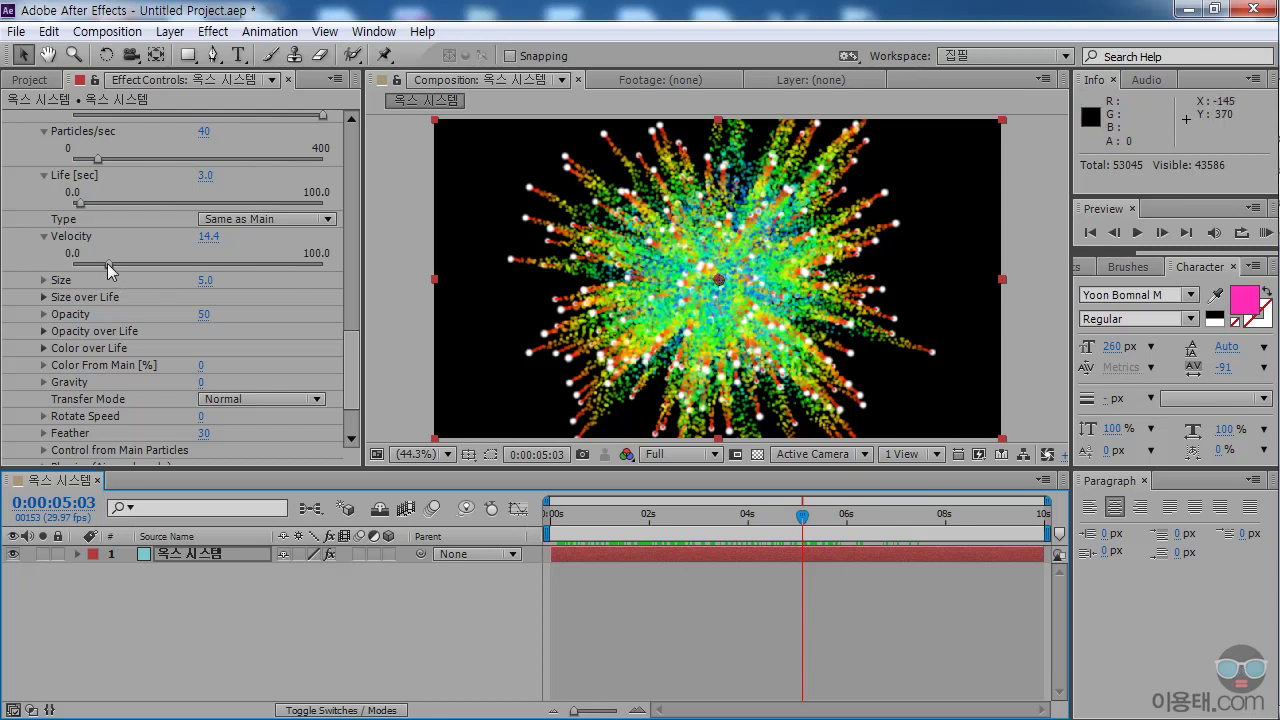
# Set the Aux System's Velocity to 7 and preview the trails from the start to 0:00:05:06.
pyautogui.moveTo(107, 263); pyautogui.dragTo(91, 265)
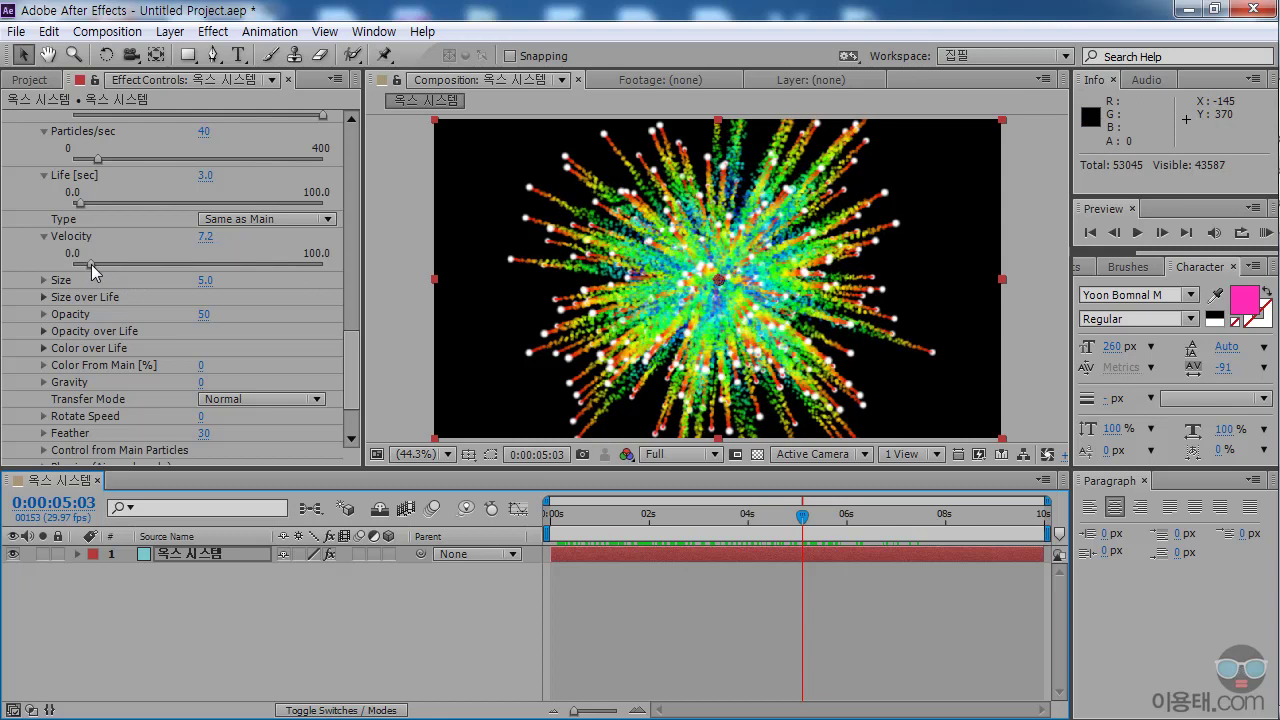
pyautogui.click(207, 240)
pyautogui.press('Return')
pyautogui.moveTo(570, 520); pyautogui.dragTo(808, 517)
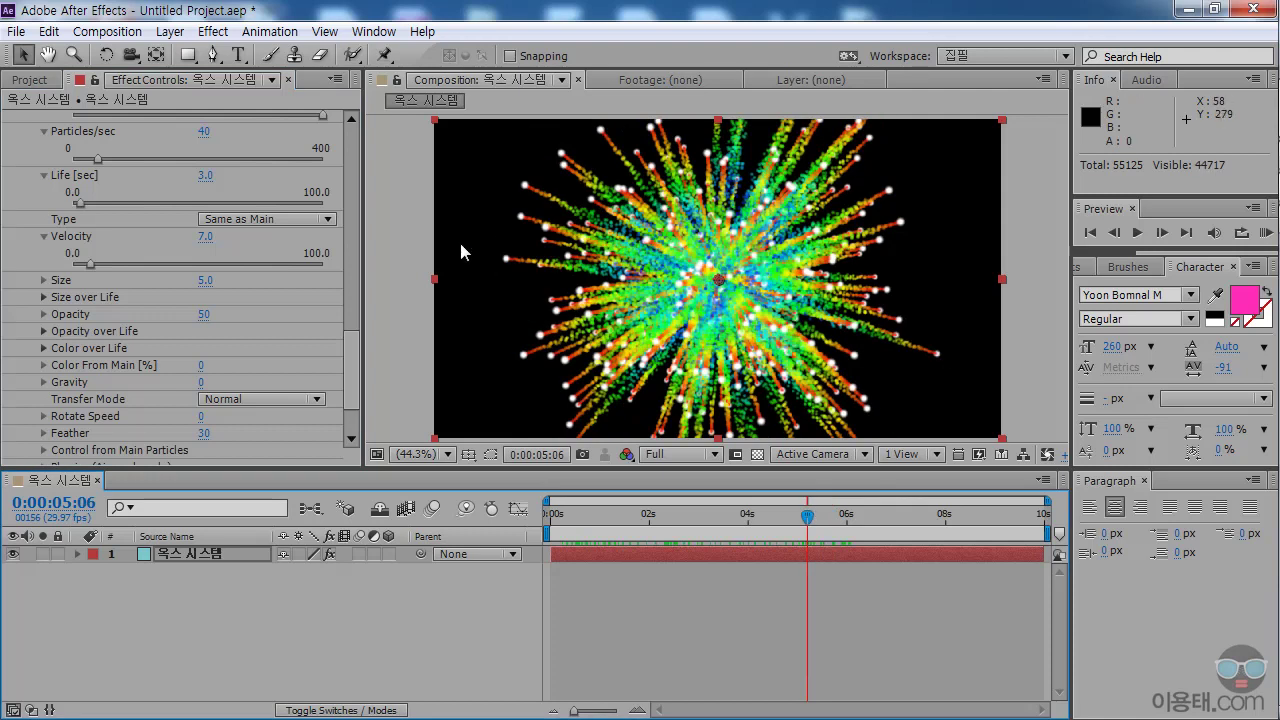
# Try an Aux System Size of 55.2, set it to 6, and preview the trails up to 0:00:04:25.
pyautogui.click(43, 280)
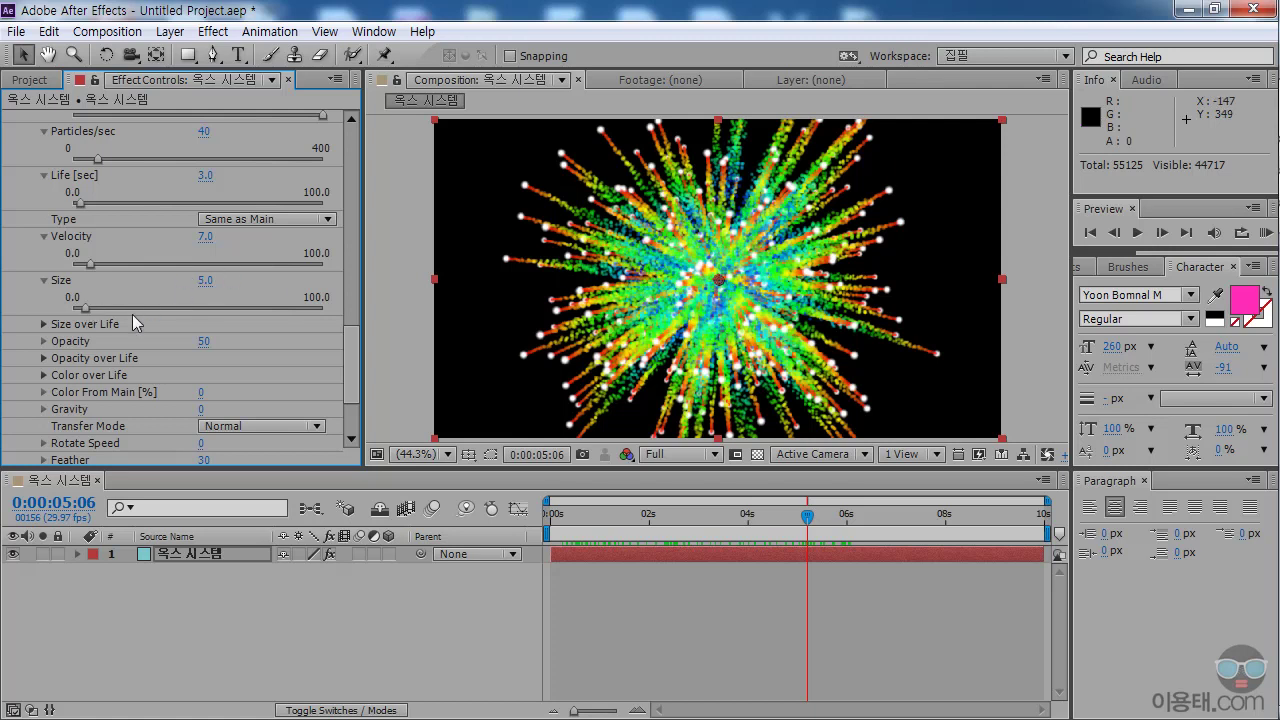
pyautogui.moveTo(84, 310); pyautogui.dragTo(142, 311)
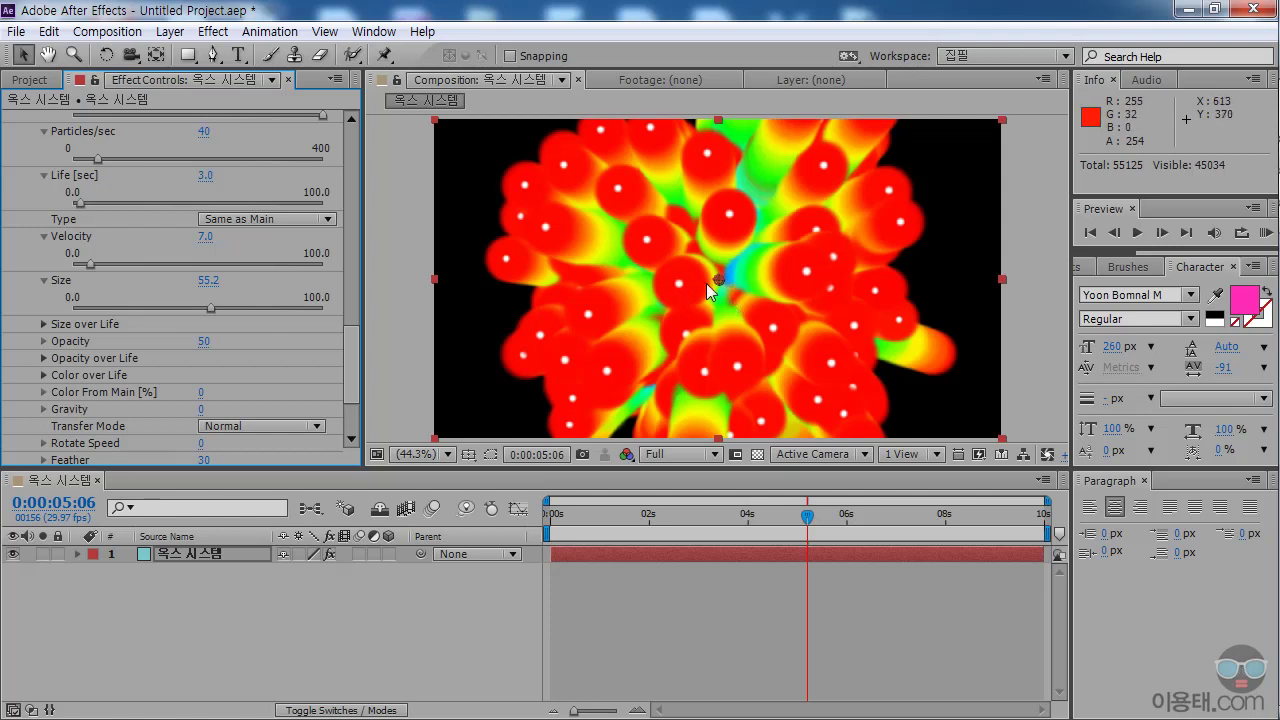
pyautogui.moveTo(94, 310); pyautogui.dragTo(92, 313)
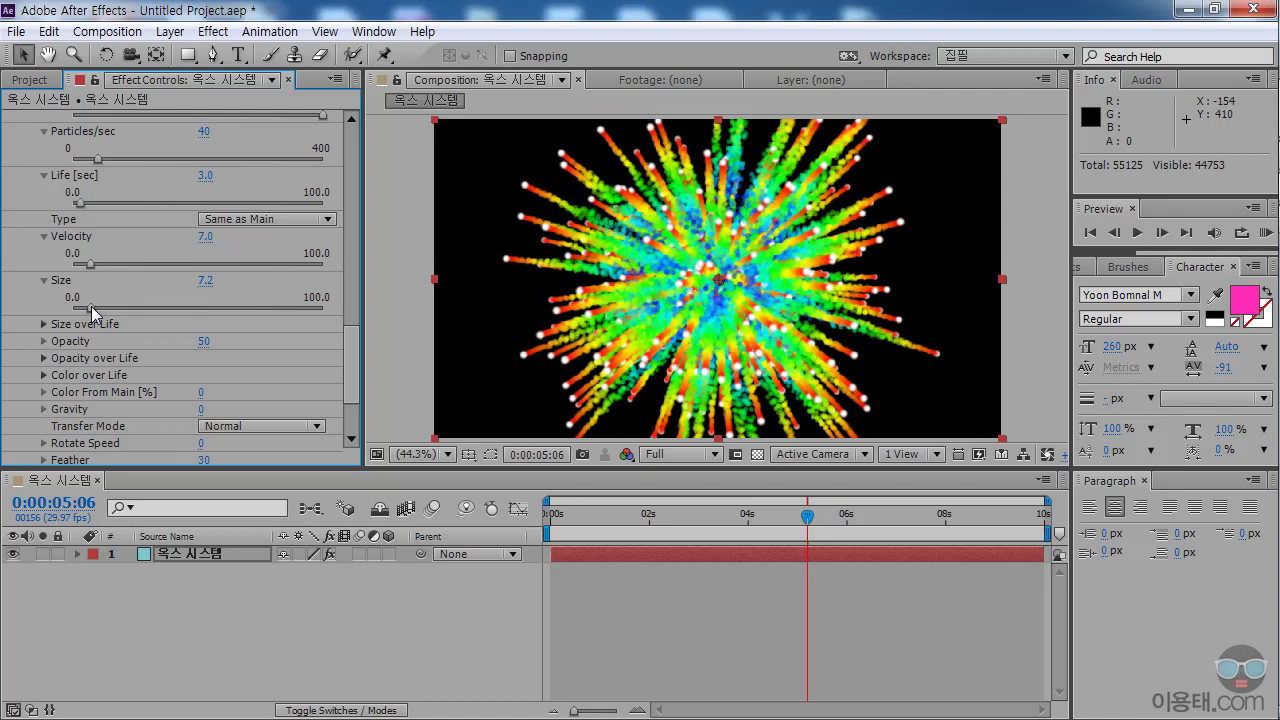
pyautogui.click(206, 281)
pyautogui.write('6')
pyautogui.press('Return')
pyautogui.moveTo(572, 521); pyautogui.dragTo(789, 517)
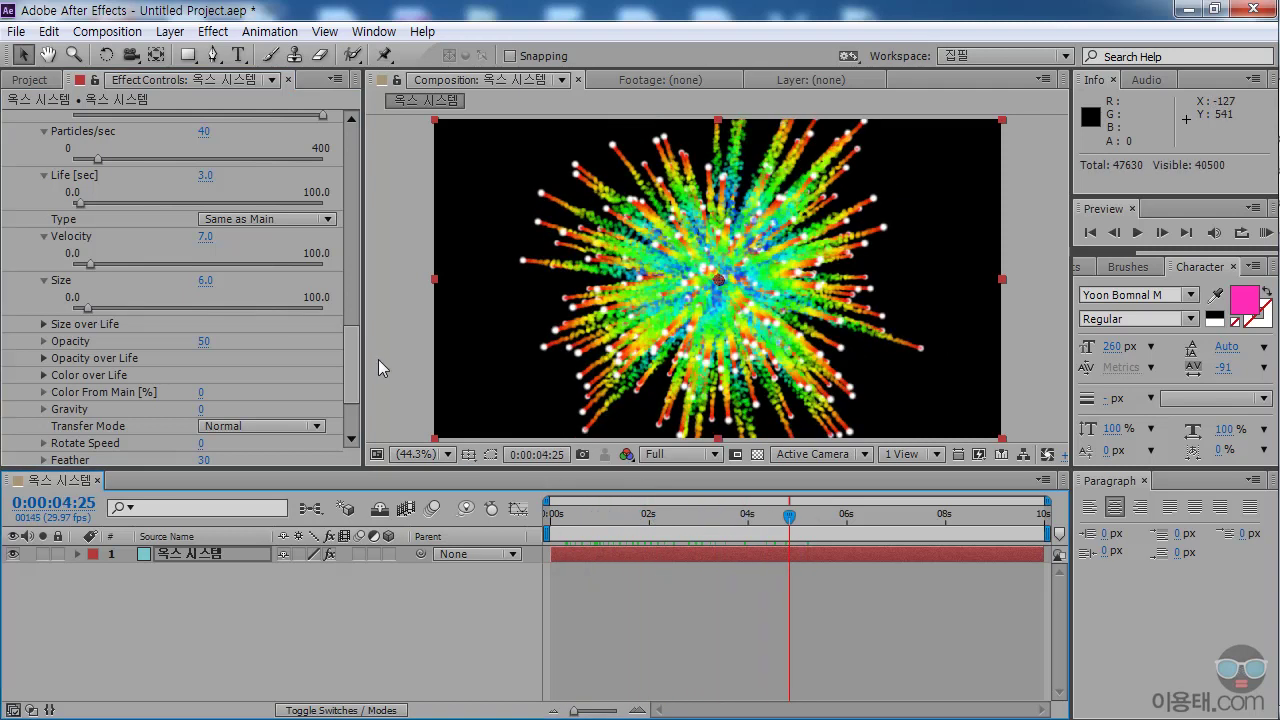
# Give the Aux System's Size over Life graph the last preset, a falling curve with random spikes.
pyautogui.moveTo(354, 352); pyautogui.dragTo(356, 376)
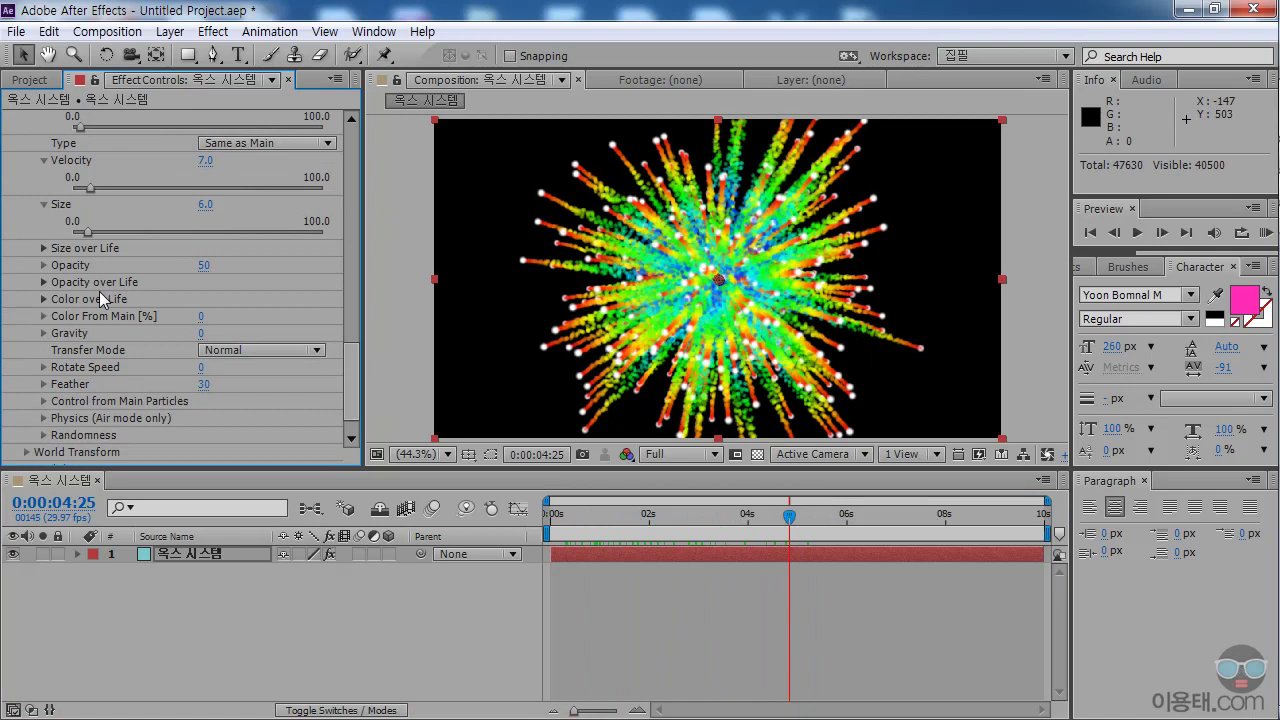
pyautogui.click(44, 249)
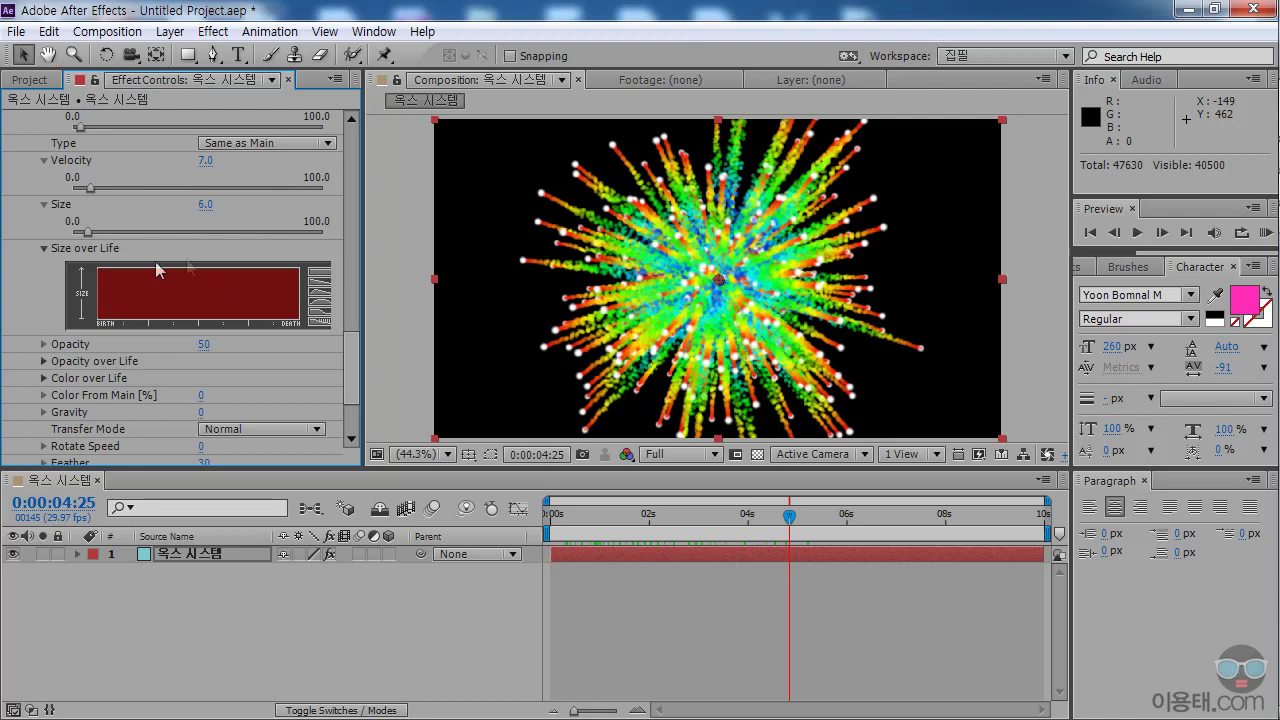
pyautogui.moveTo(361, 316); pyautogui.dragTo(395, 320)
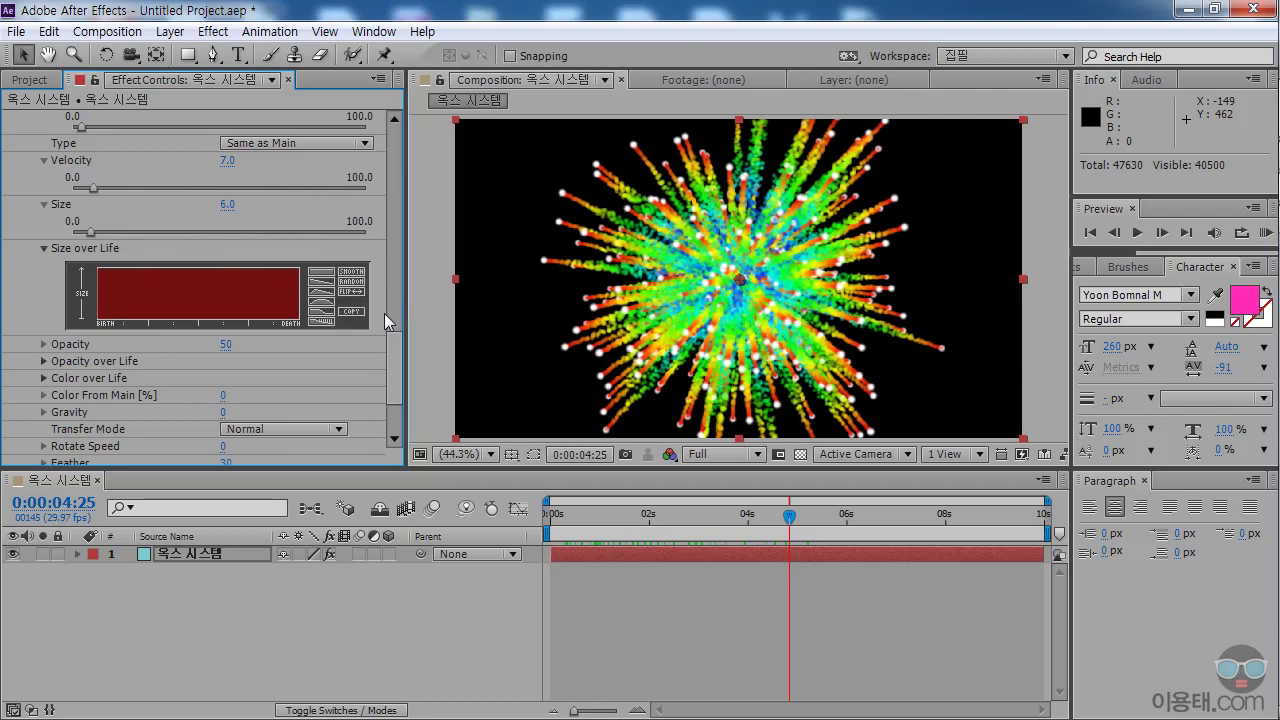
pyautogui.click(320, 317)
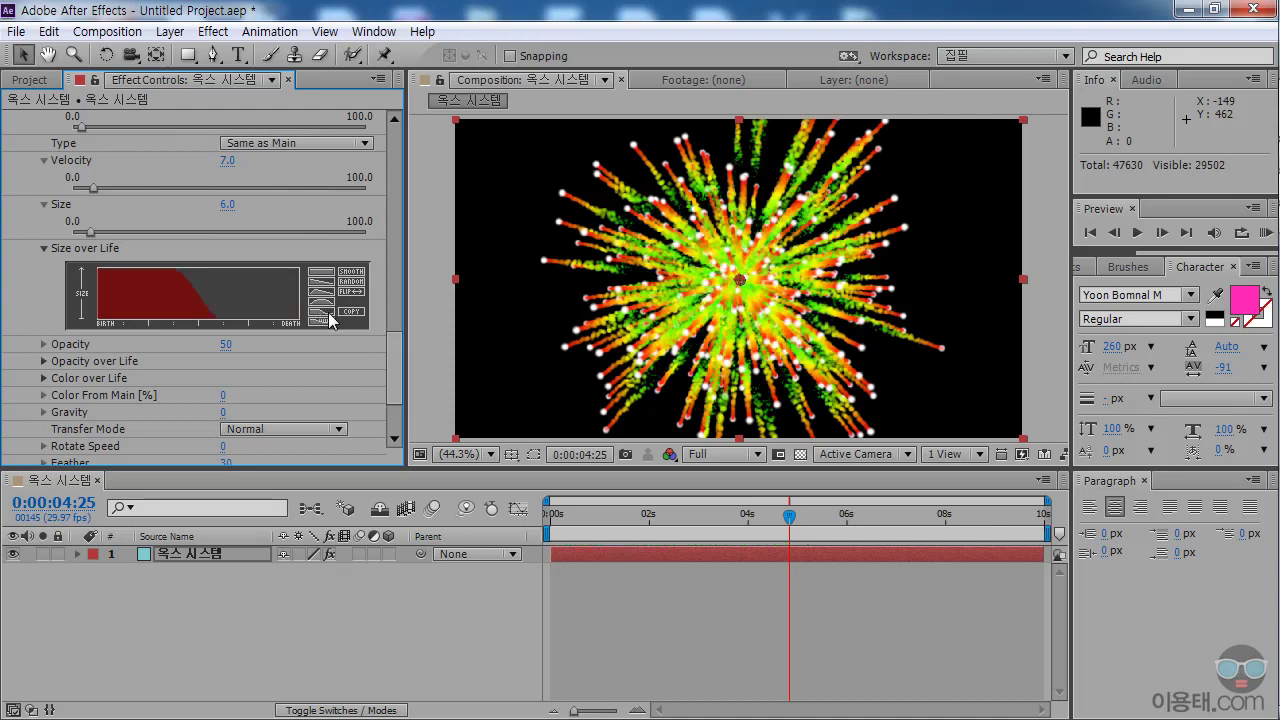
pyautogui.click(316, 322)
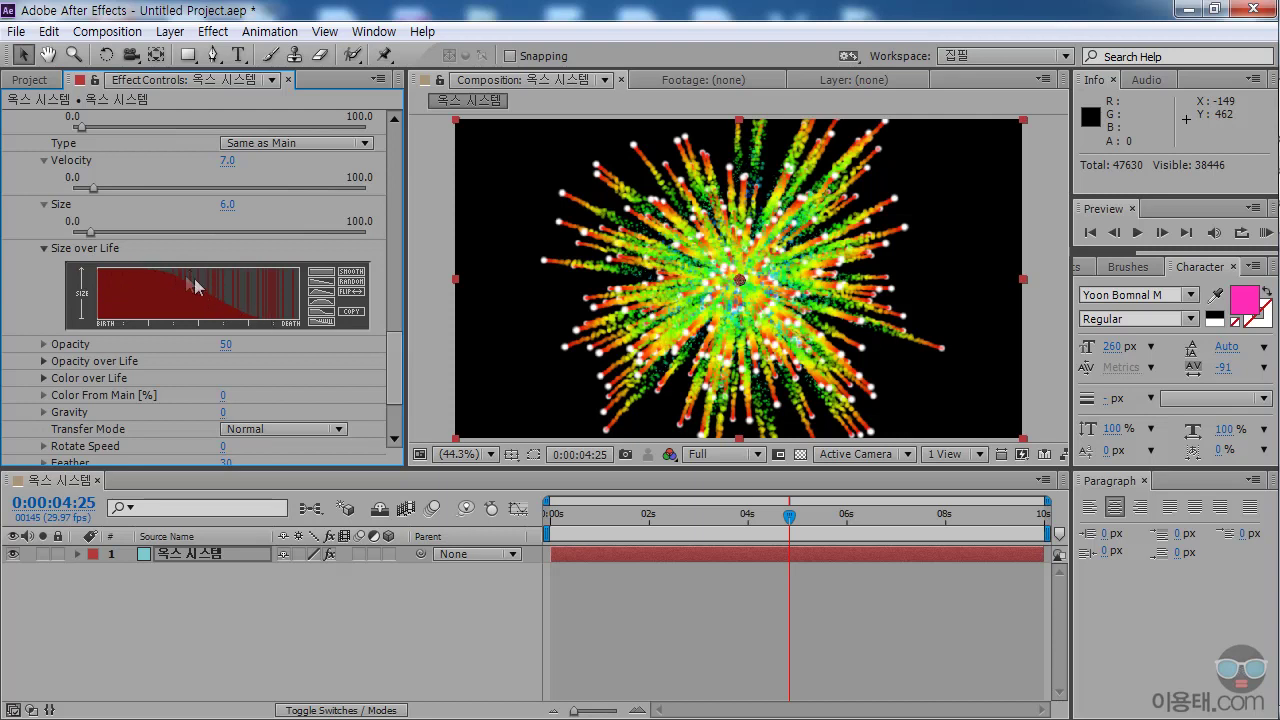
pyautogui.moveTo(274, 321); pyautogui.dragTo(193, 290)
# Vary the Aux System's Opacity slightly and restore it to 50.
pyautogui.moveTo(399, 344); pyautogui.dragTo(398, 365)
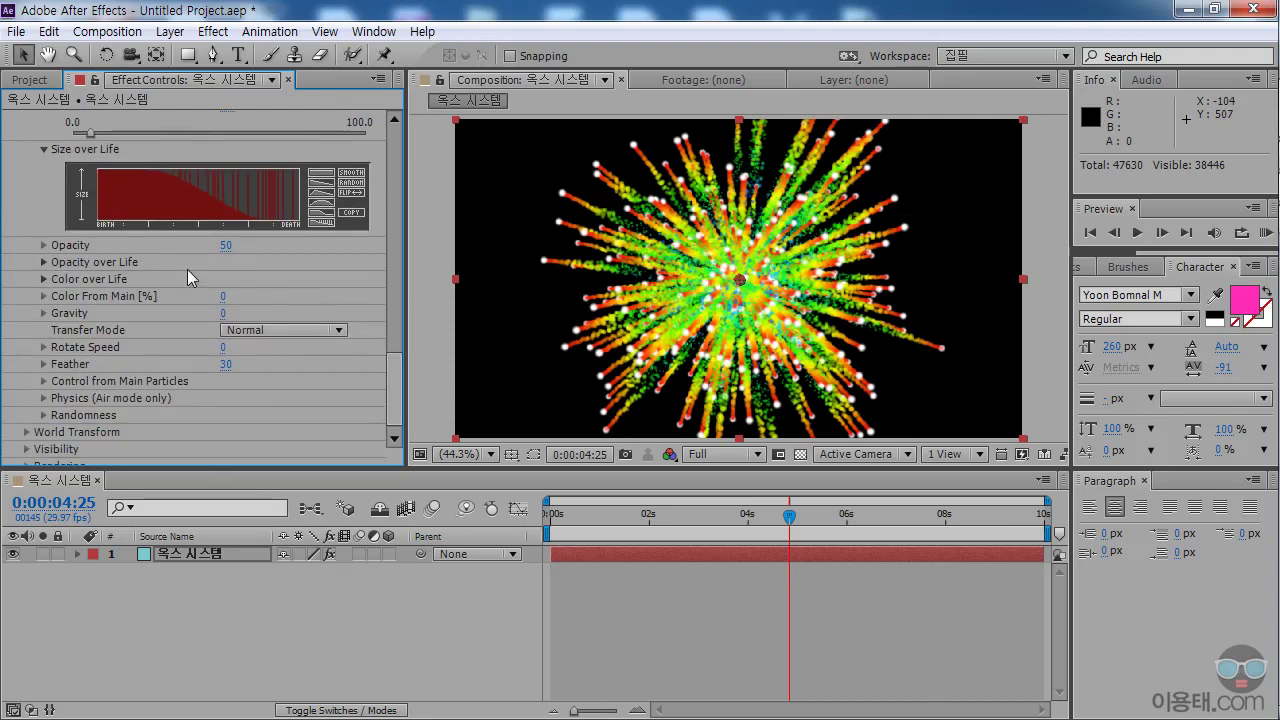
pyautogui.click(44, 246)
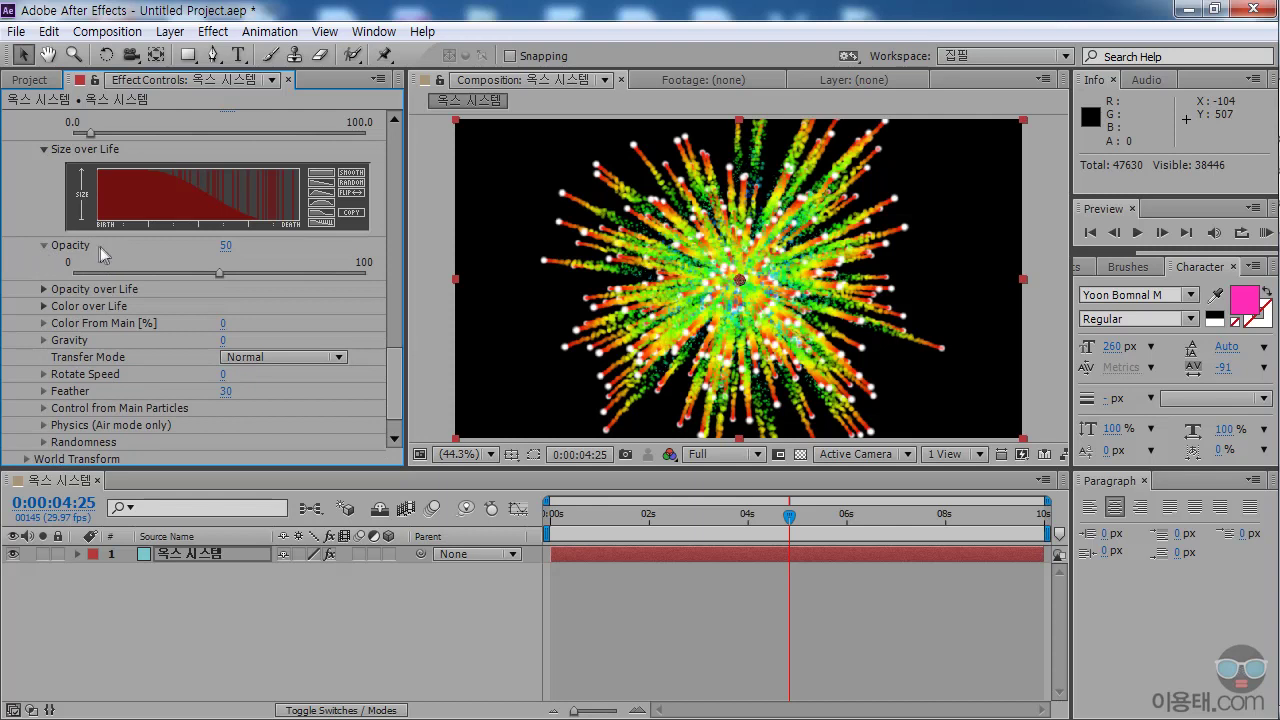
pyautogui.moveTo(245, 275); pyautogui.dragTo(216, 273)
pyautogui.click(240, 245)
pyautogui.write('50')
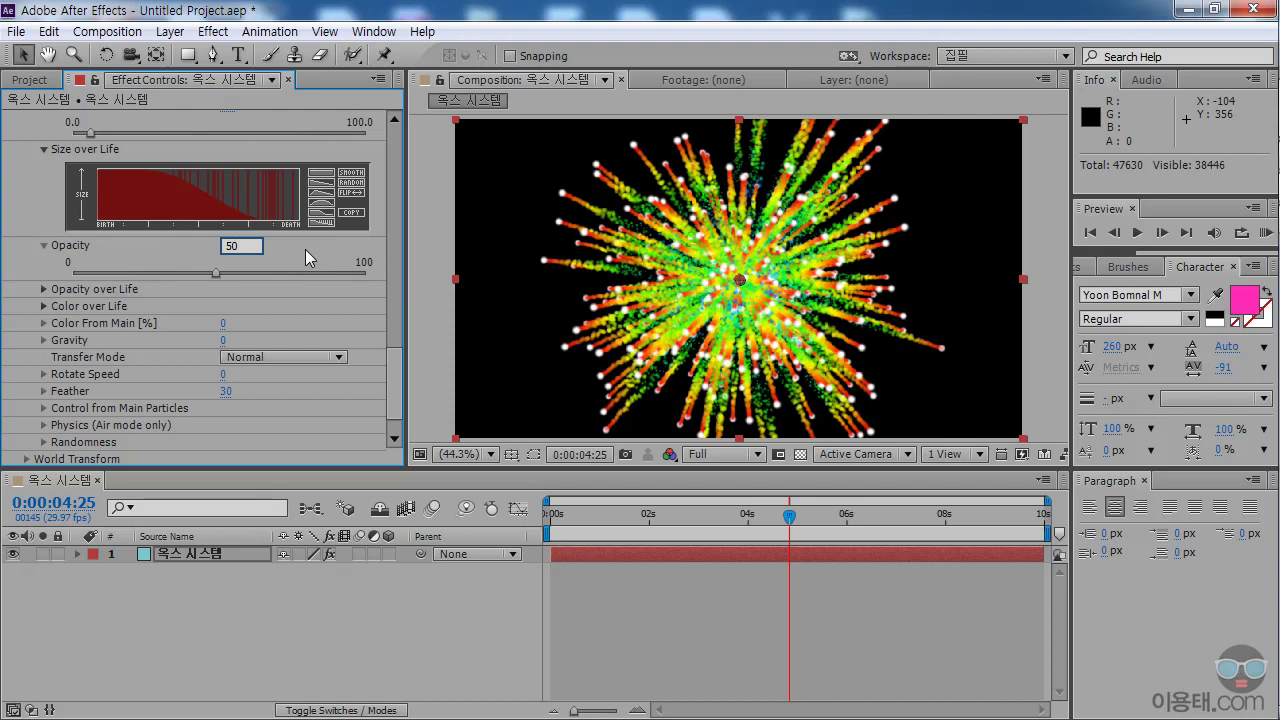
pyautogui.press('Return')
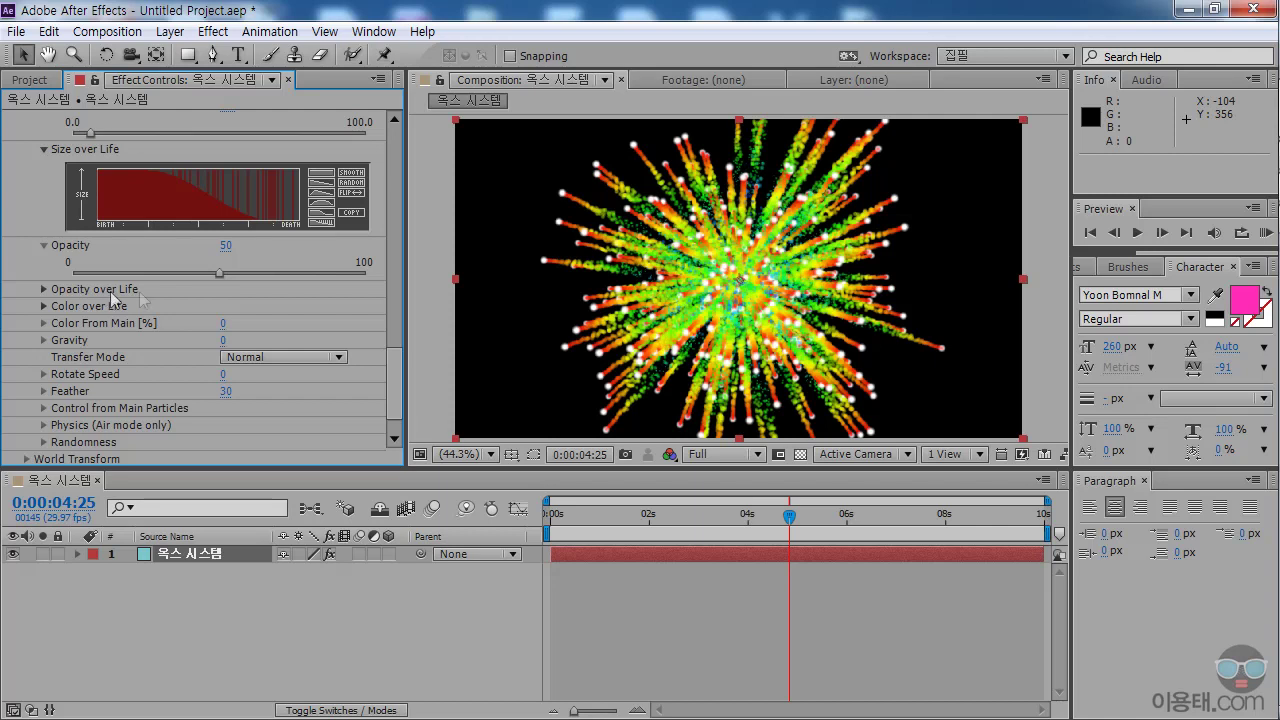
# Give the Aux System's Opacity over Life graph the last preset, the falling curve with random spikes.
pyautogui.click(43, 290)
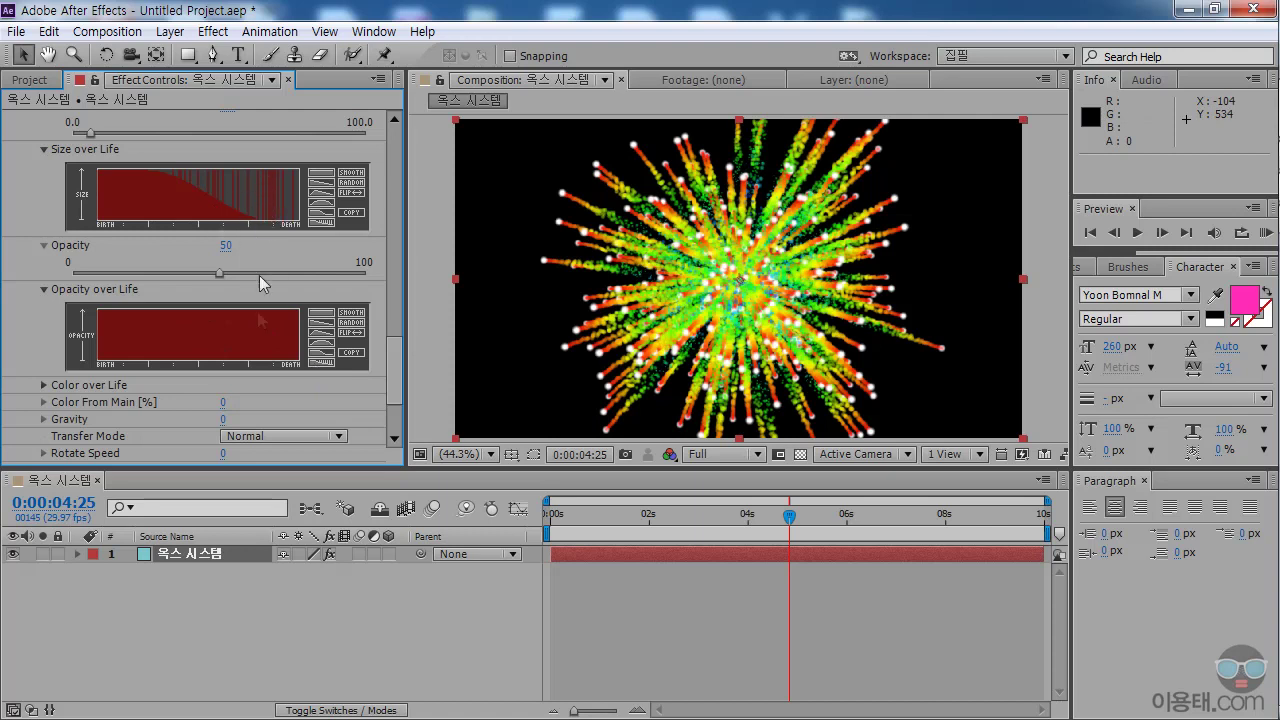
pyautogui.click(319, 364)
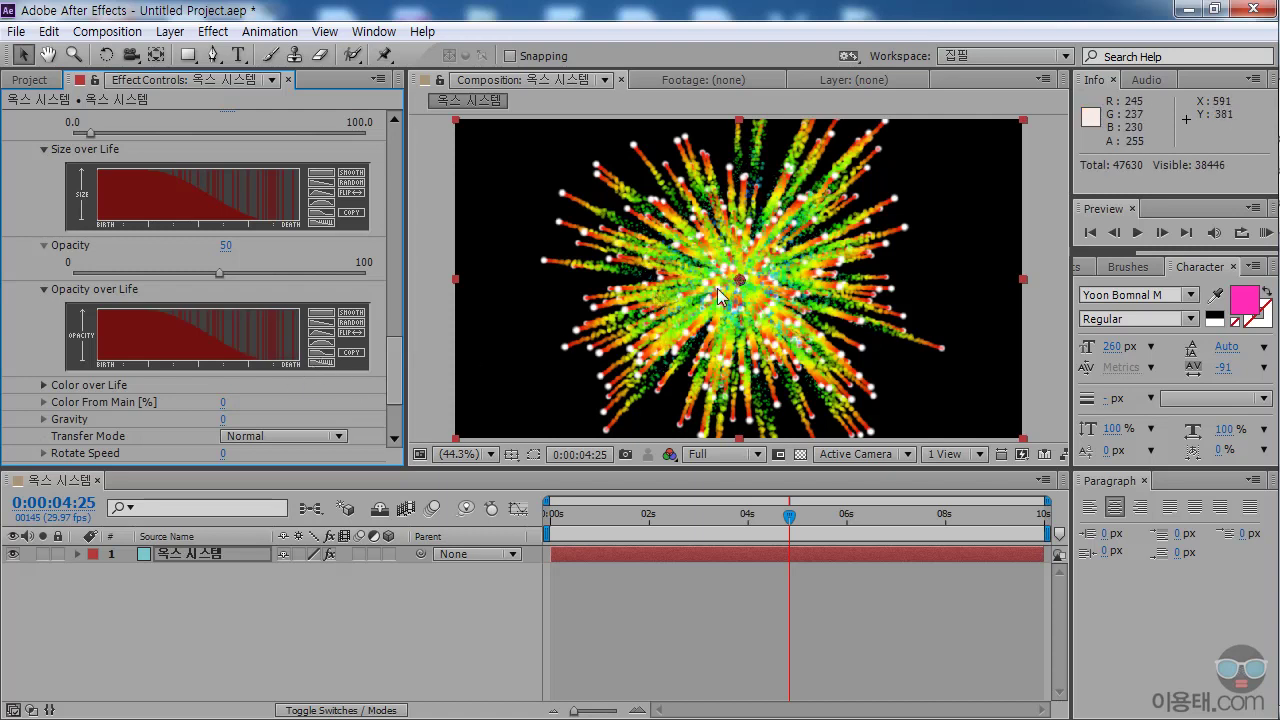
# Try the flat Opacity over Life preset, inspect the trails at 100% zoom, and restore the falling, spiked preset and the fitted view.
pyautogui.click(322, 312)
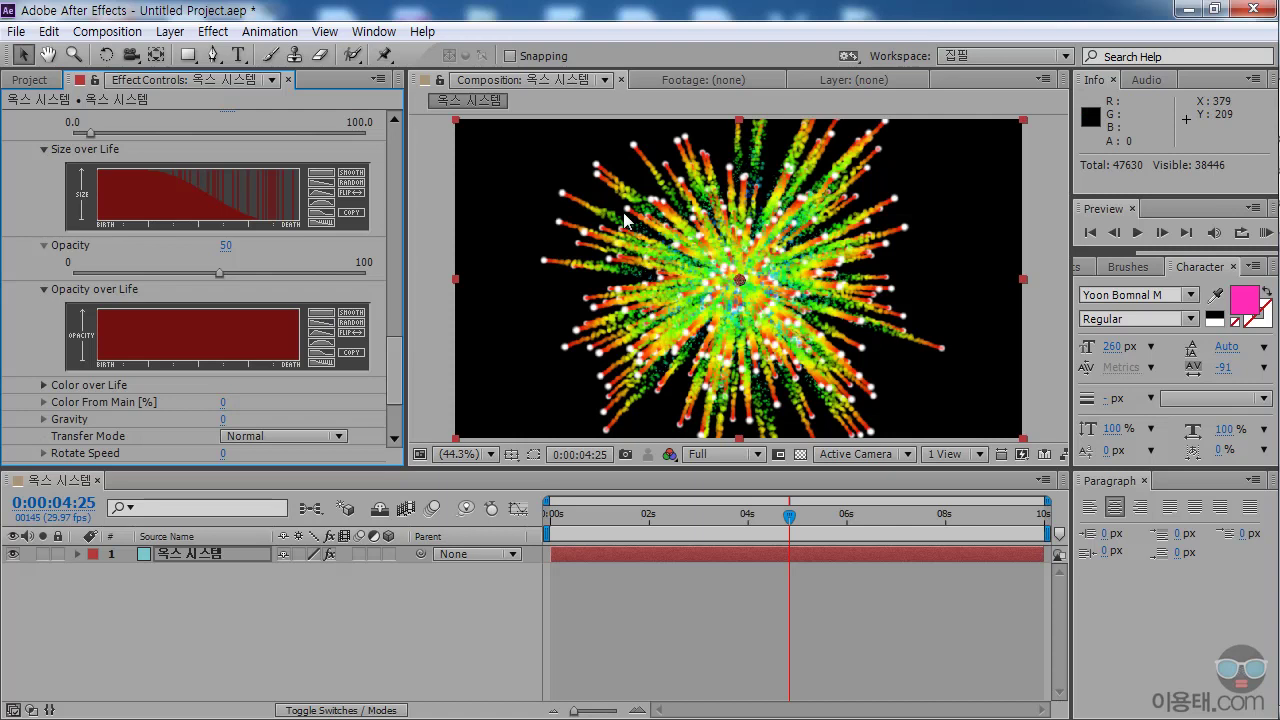
pyautogui.press('.')
pyautogui.press('.')
pyautogui.press('.')
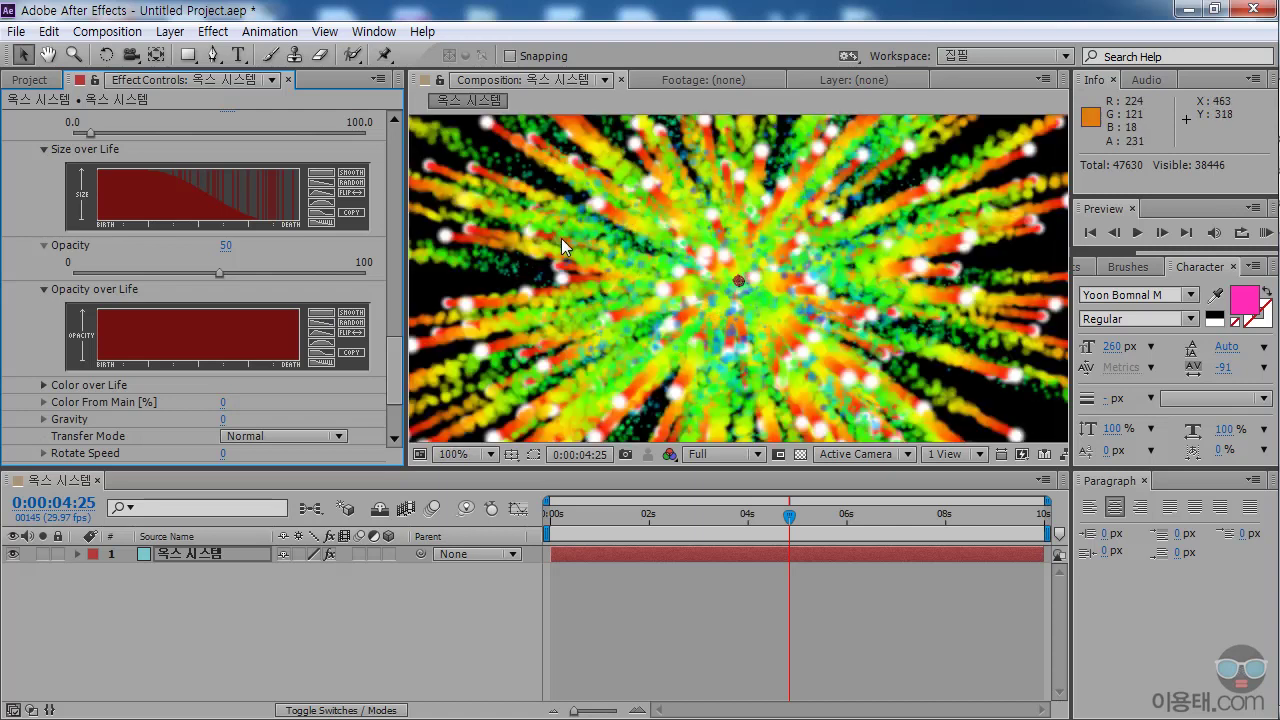
pyautogui.press('h')
pyautogui.moveTo(574, 252); pyautogui.dragTo(748, 352)
pyautogui.press('v')
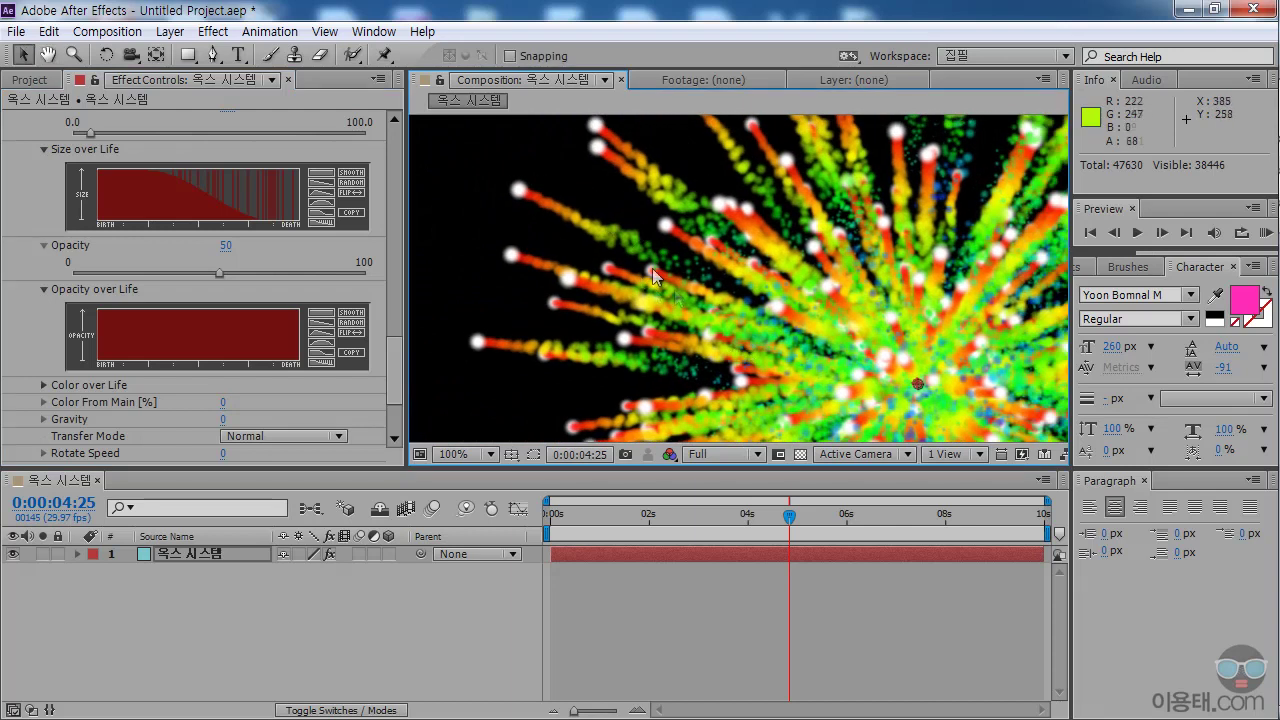
pyautogui.click(322, 362)
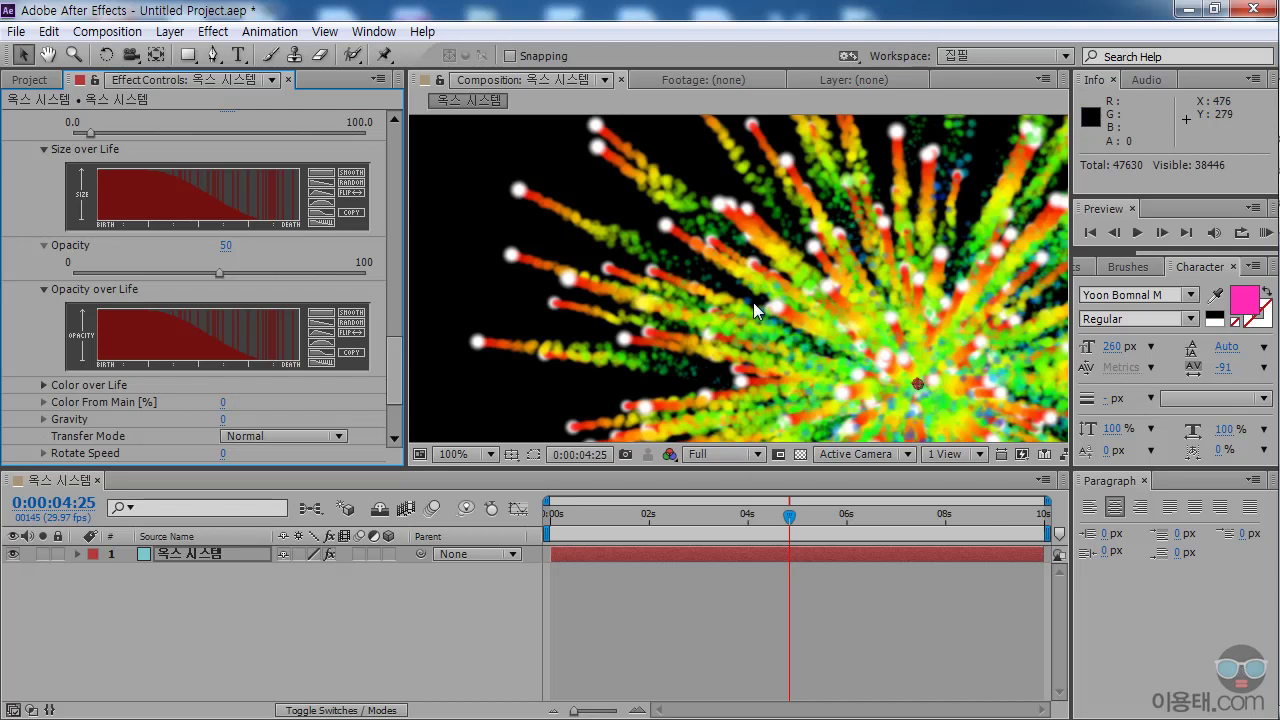
pyautogui.click(467, 455)
pyautogui.click(490, 119)
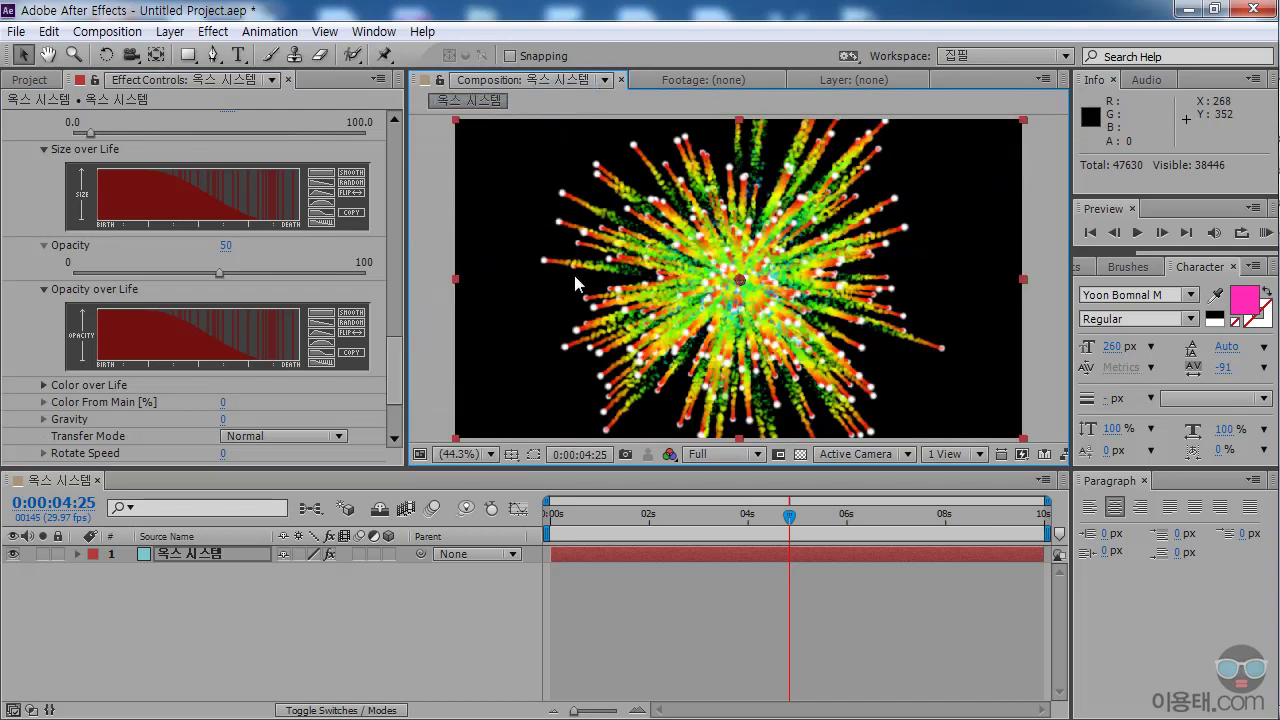
# Give the Aux System's Color over Life the white-cyan-blue gradient preset and preview the trails up to 0:00:05:01.
pyautogui.moveTo(395, 352); pyautogui.dragTo(400, 378)
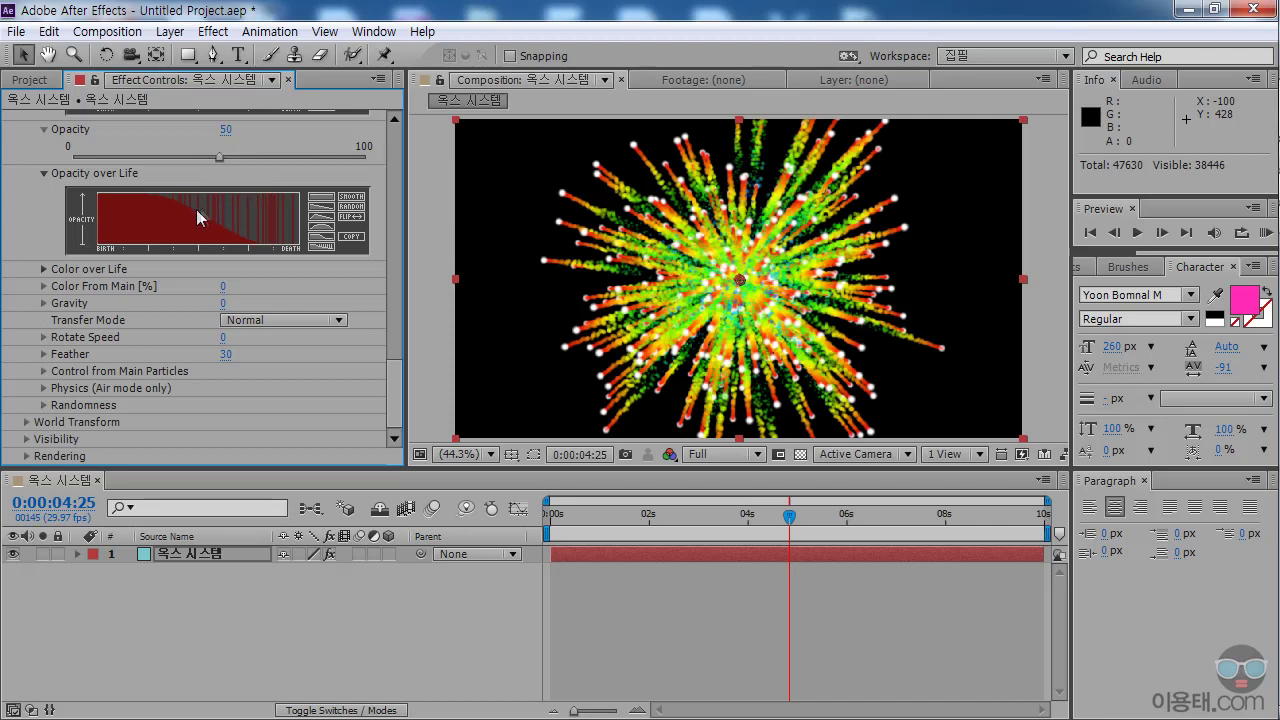
pyautogui.click(43, 269)
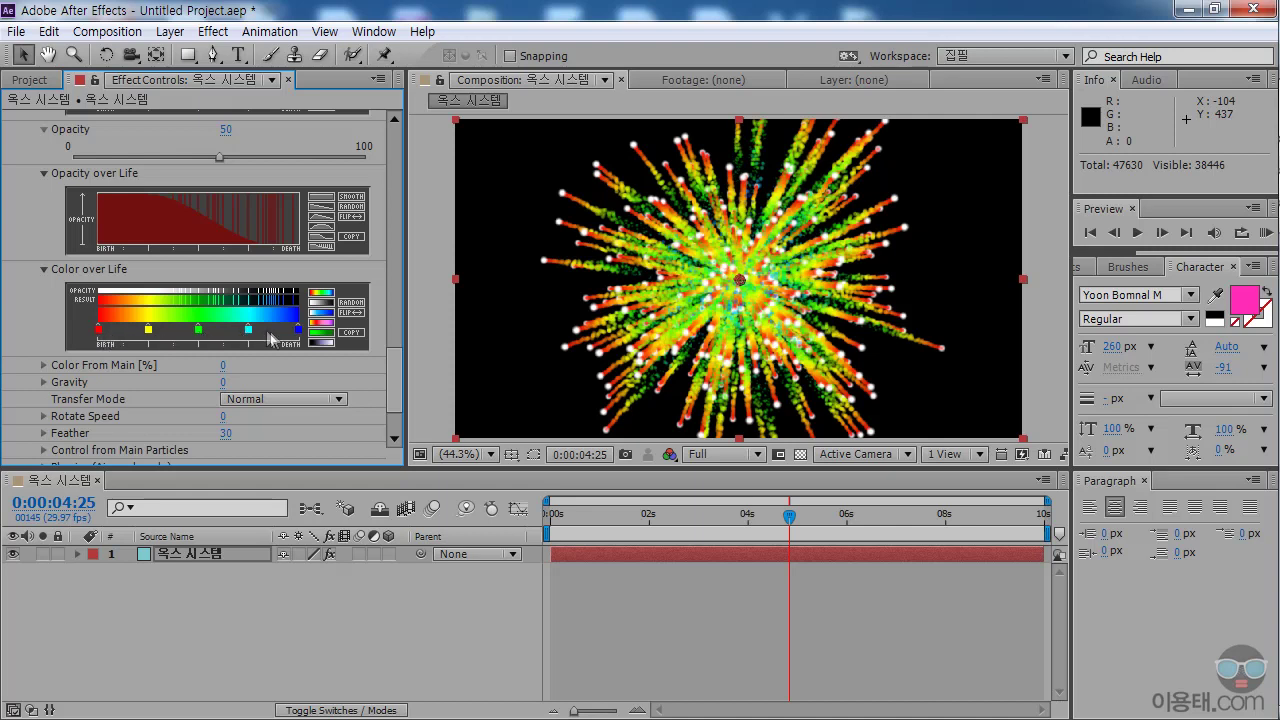
pyautogui.moveTo(580, 515); pyautogui.dragTo(764, 514)
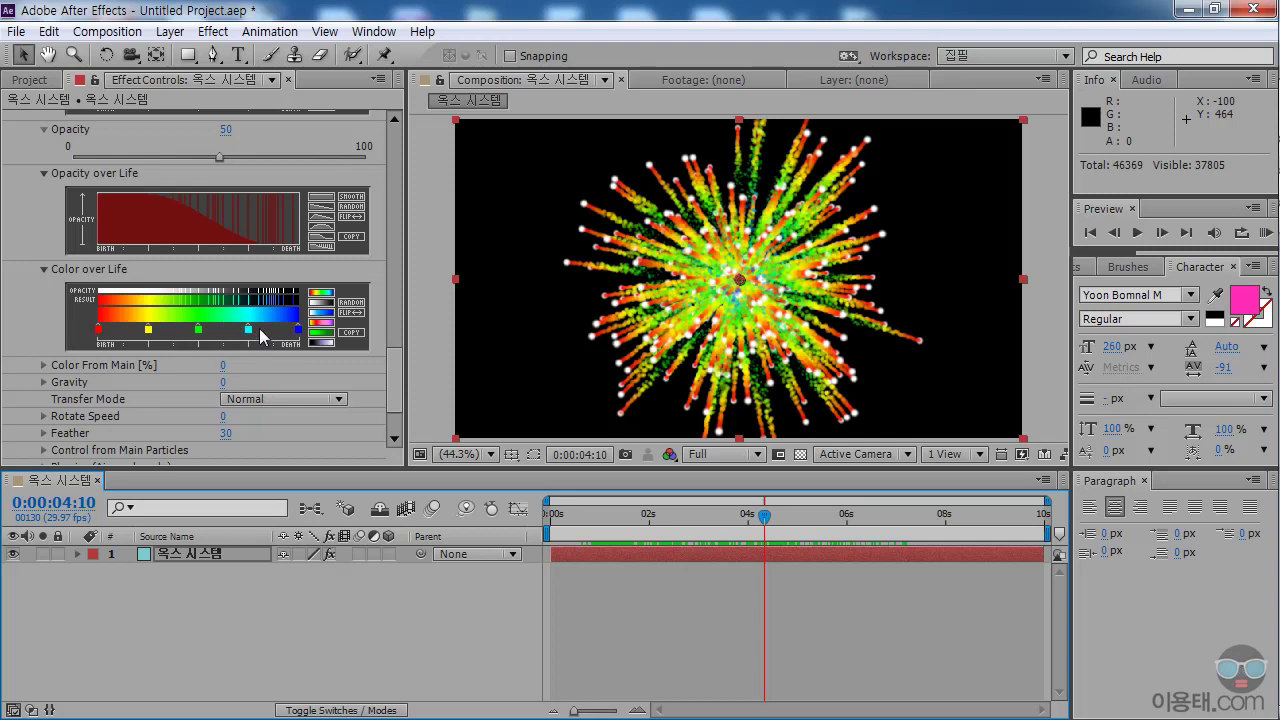
pyautogui.click(322, 317)
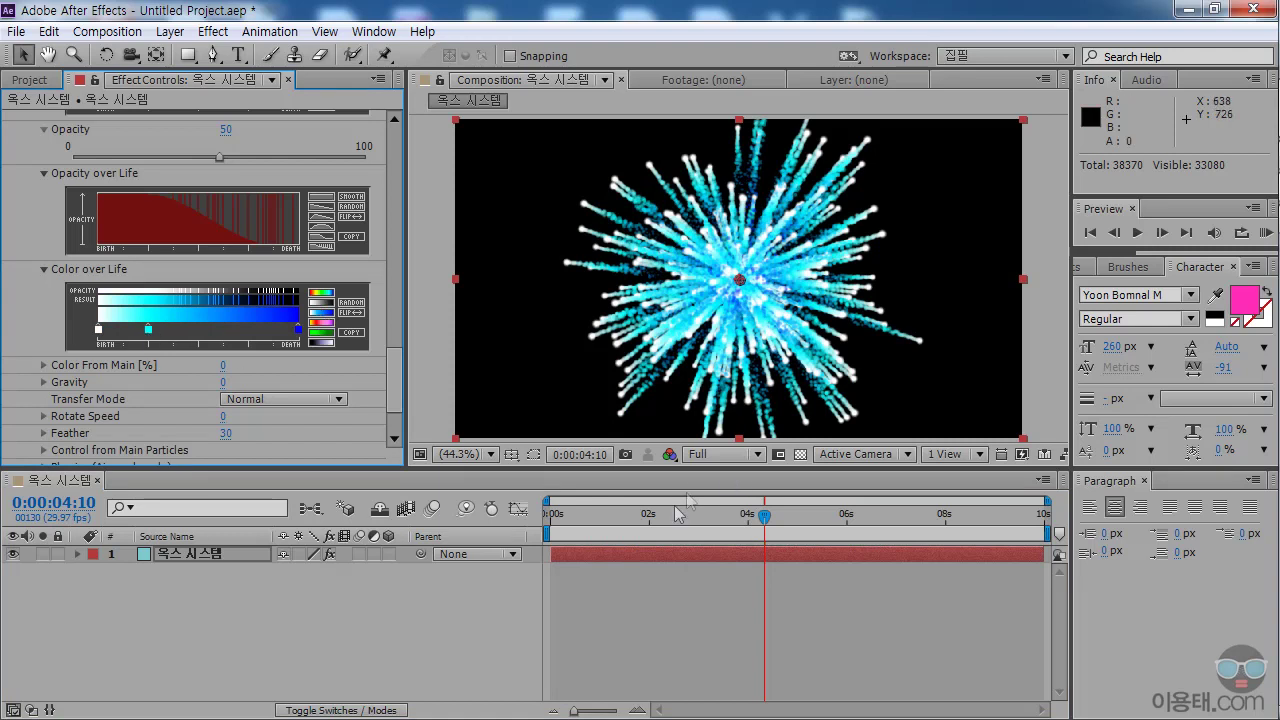
pyautogui.click(559, 515)
pyautogui.moveTo(560, 518); pyautogui.dragTo(800, 520)
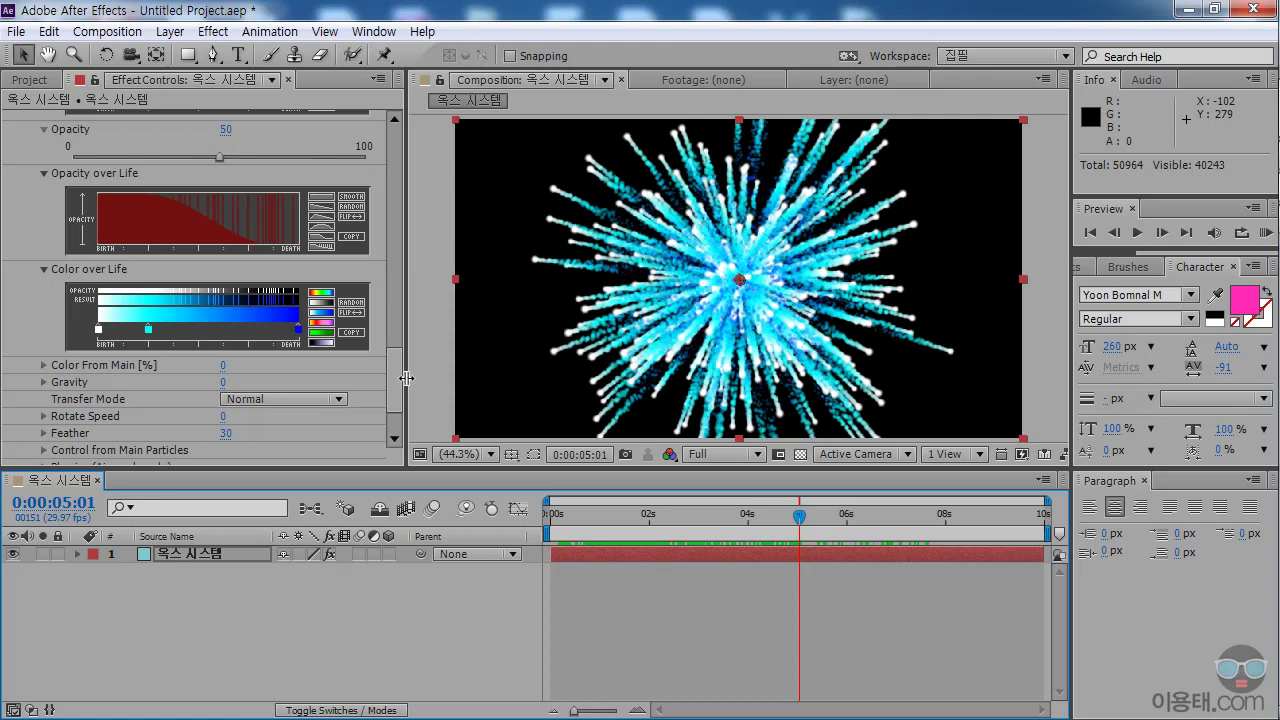
# Try the Aux System's Color From Main at 50% and raise it to 100%.
pyautogui.scroll(-3, 200, 320)
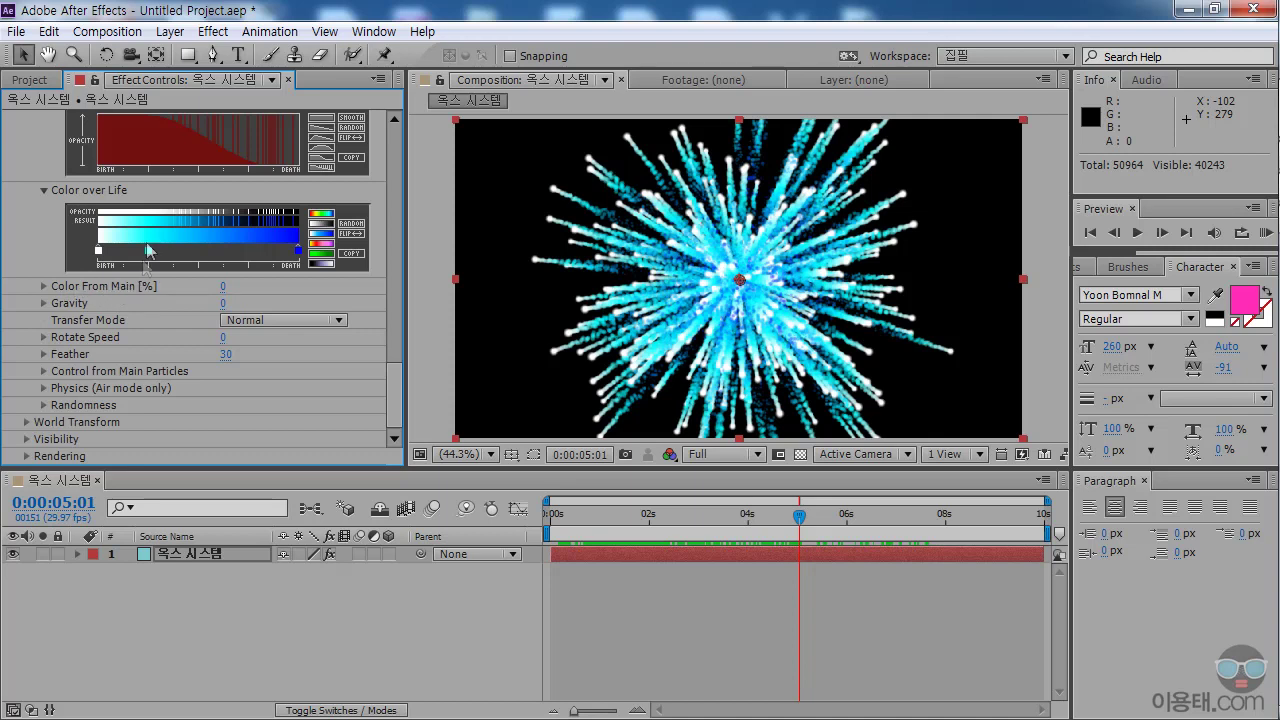
pyautogui.click(188, 247)
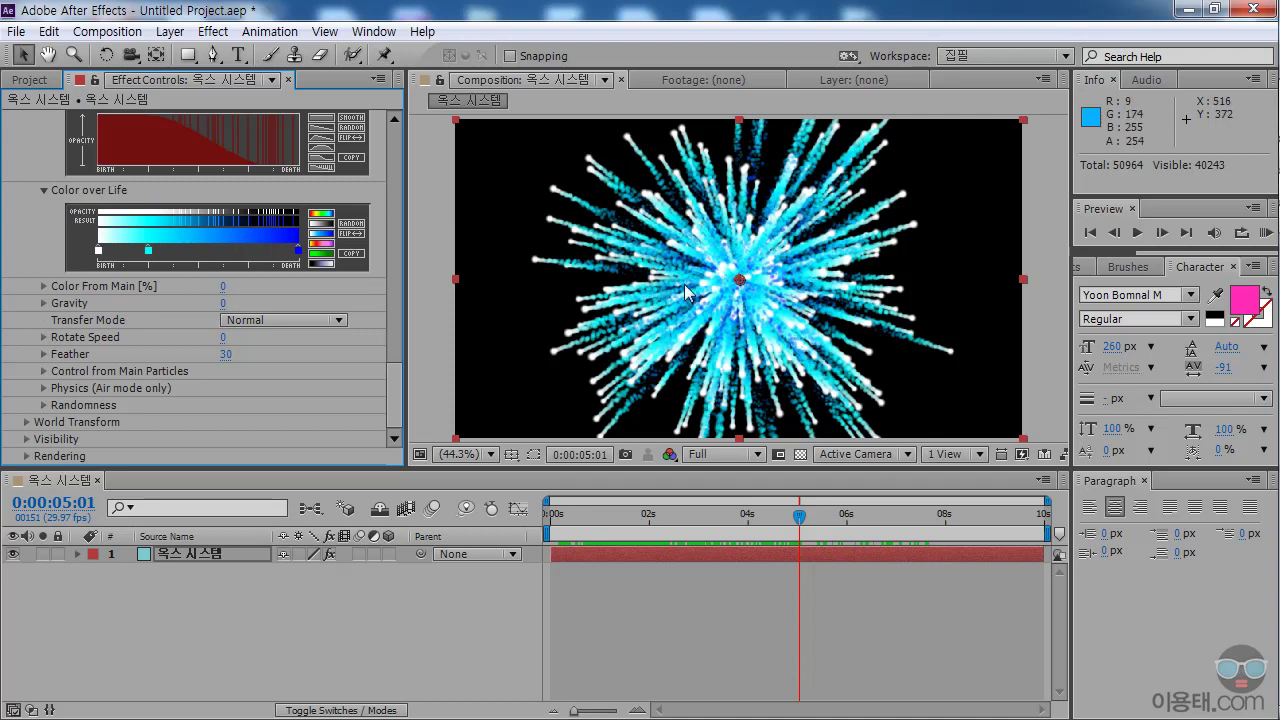
pyautogui.click(44, 286)
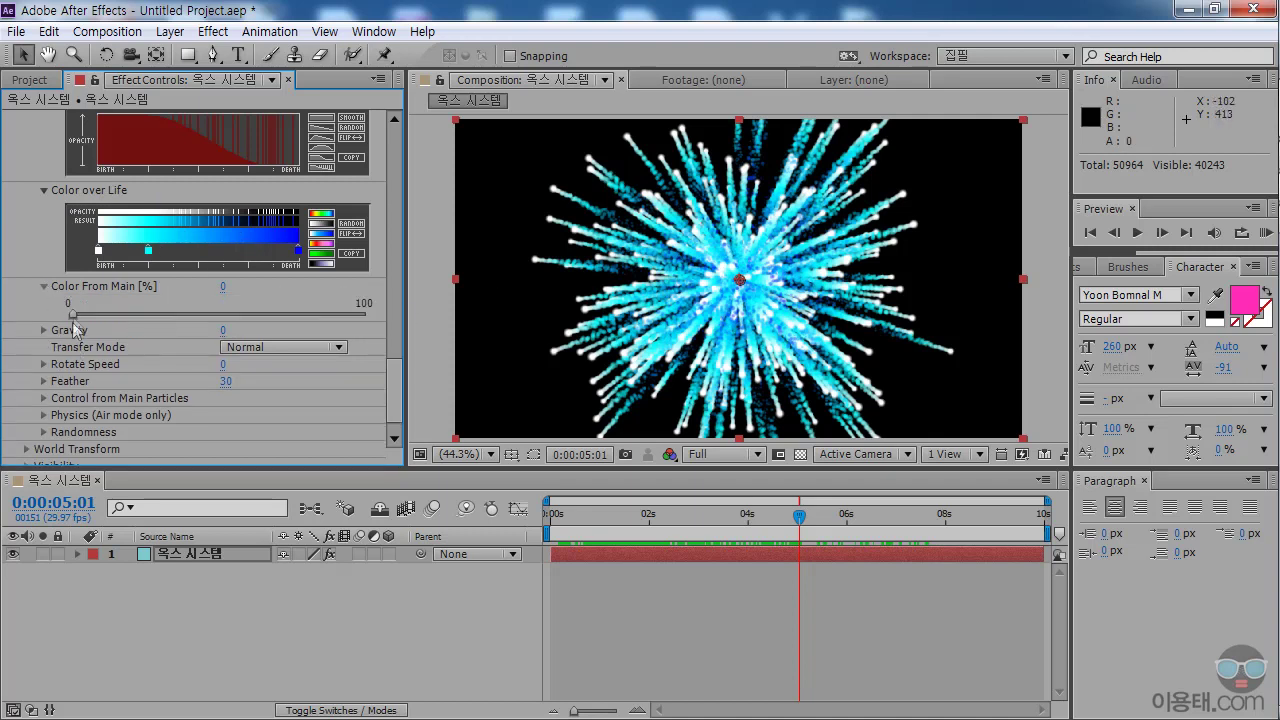
pyautogui.moveTo(73, 318); pyautogui.dragTo(221, 316)
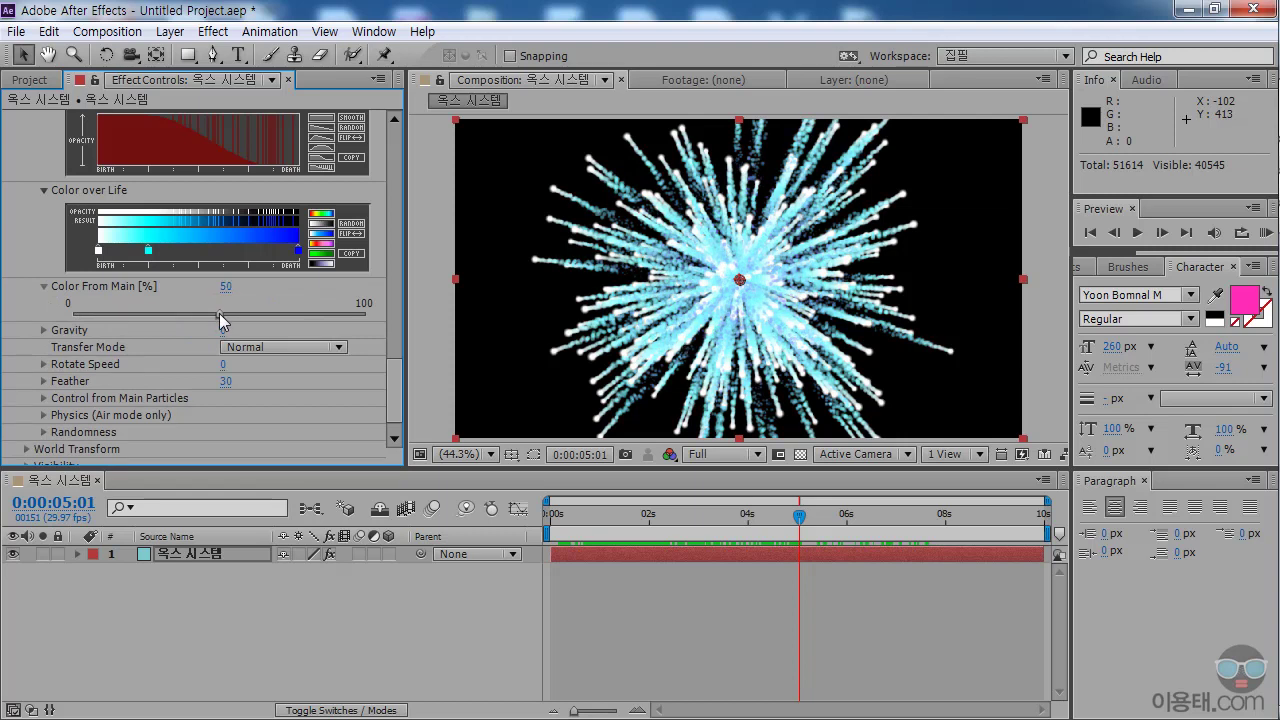
pyautogui.moveTo(220, 320); pyautogui.dragTo(380, 324)
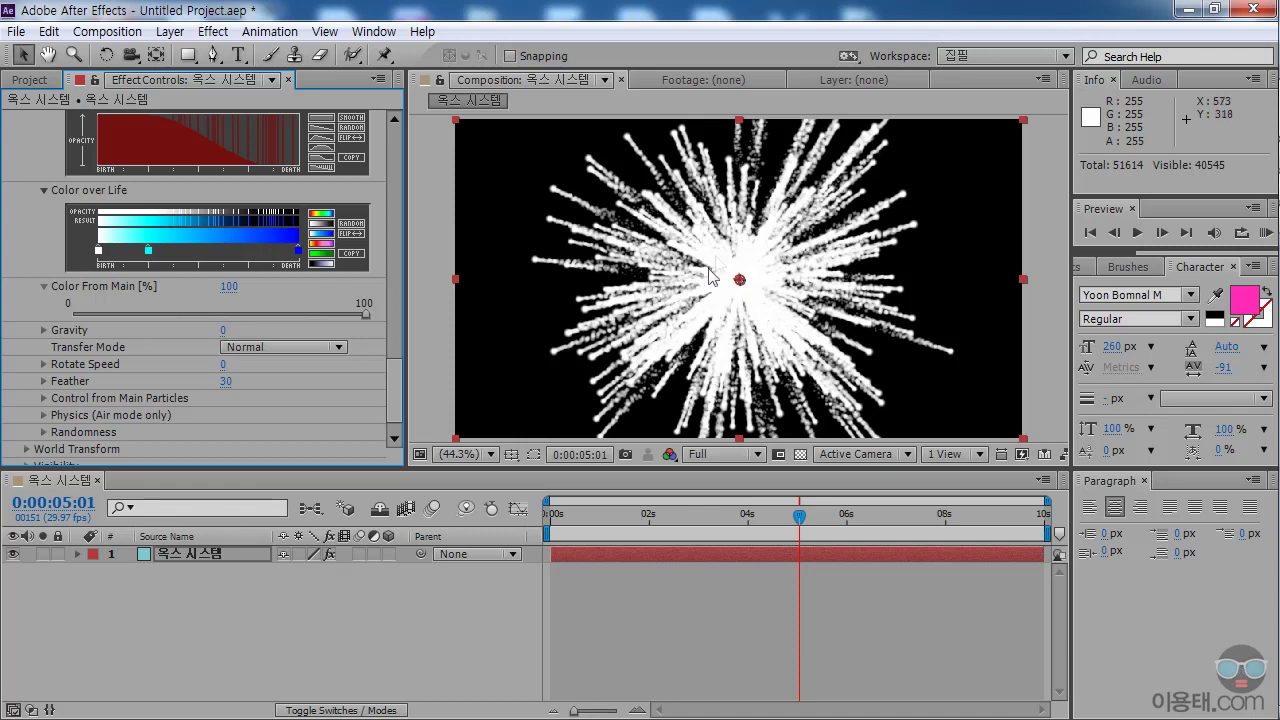
# Set the main Particle color to golden brown A2750A and preview the animation up to 0:00:06:23.
pyautogui.moveTo(398, 388); pyautogui.dragTo(395, 229)
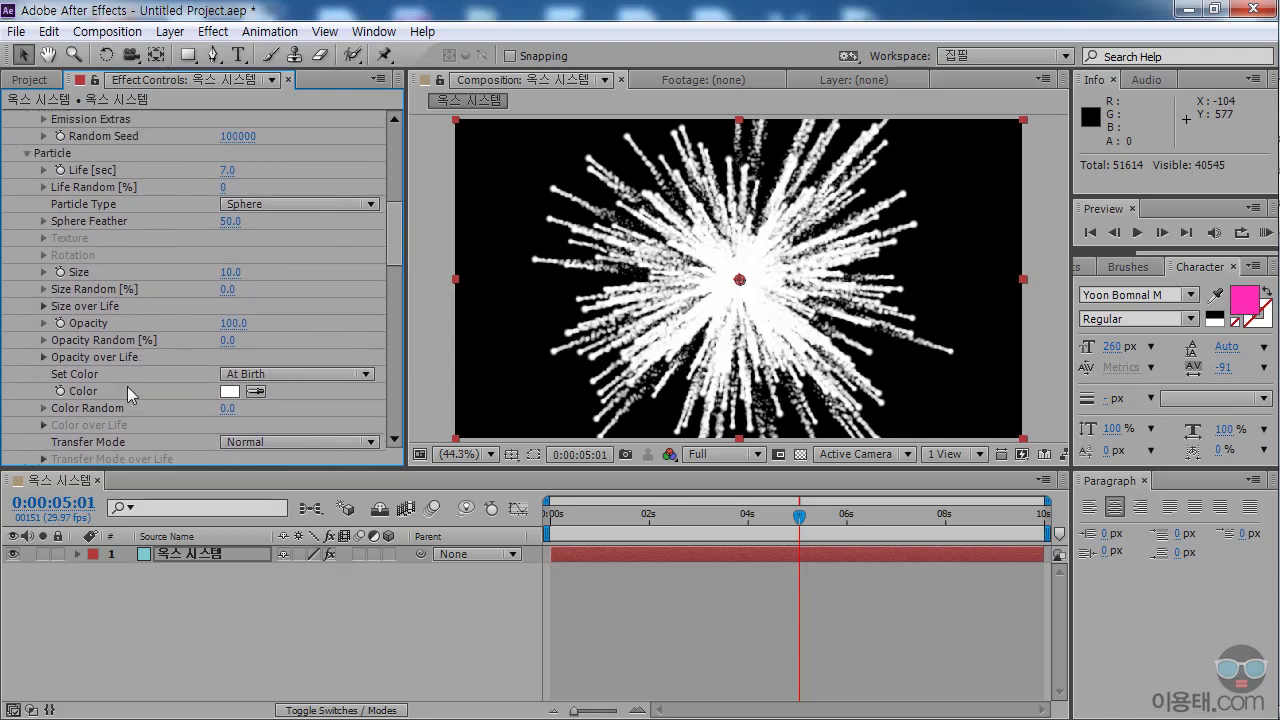
pyautogui.click(230, 394)
pyautogui.moveTo(726, 279); pyautogui.dragTo(684, 284)
pyautogui.moveTo(824, 508); pyautogui.dragTo(833, 540)
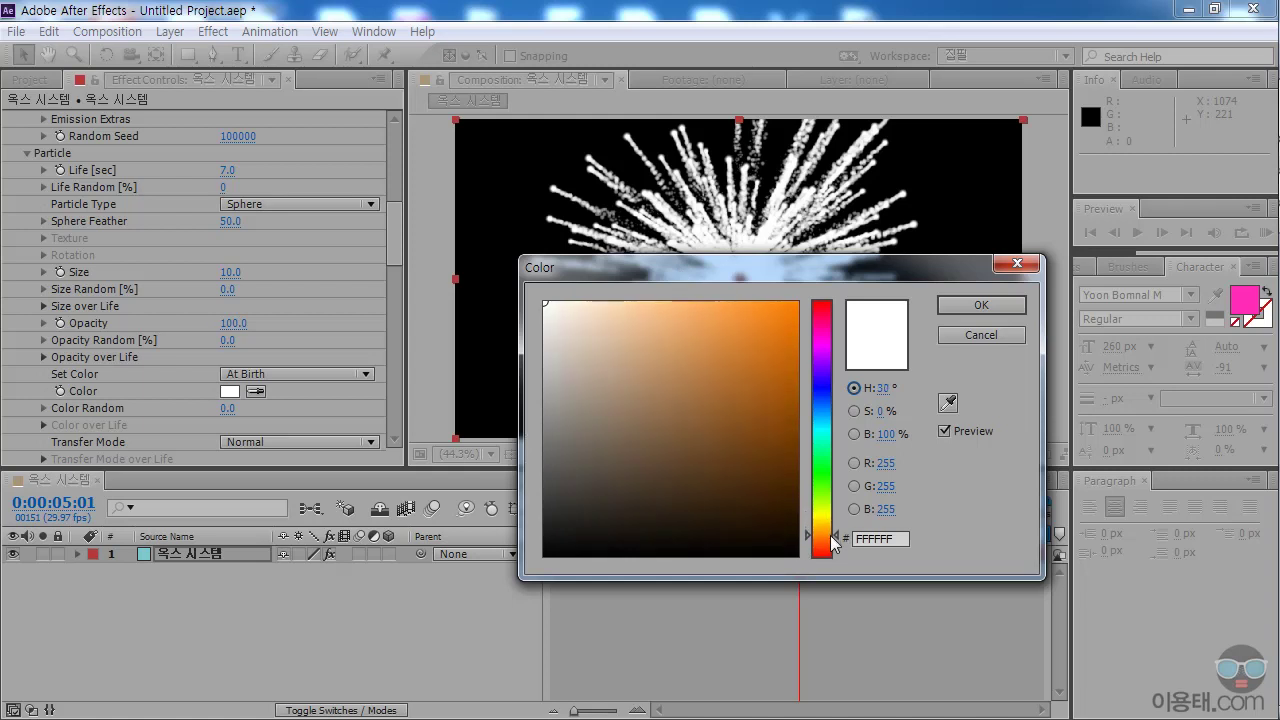
pyautogui.moveTo(770, 455); pyautogui.dragTo(791, 397)
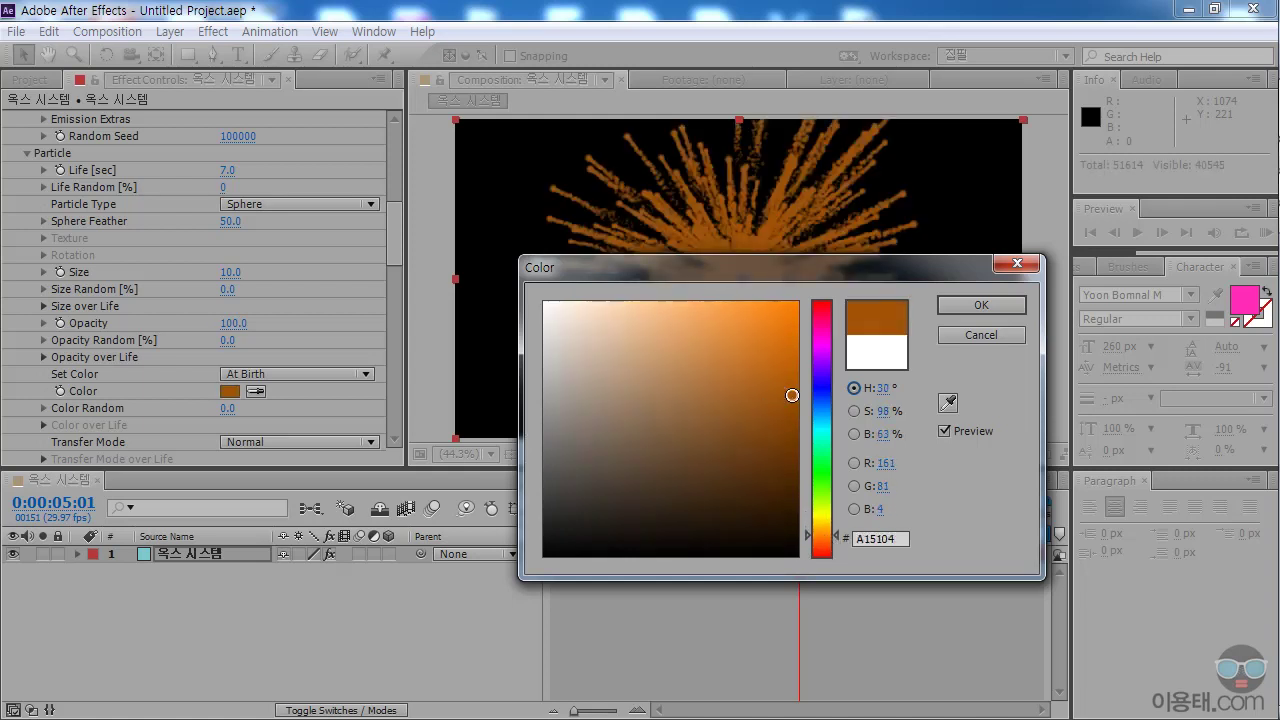
pyautogui.moveTo(832, 514); pyautogui.dragTo(831, 527)
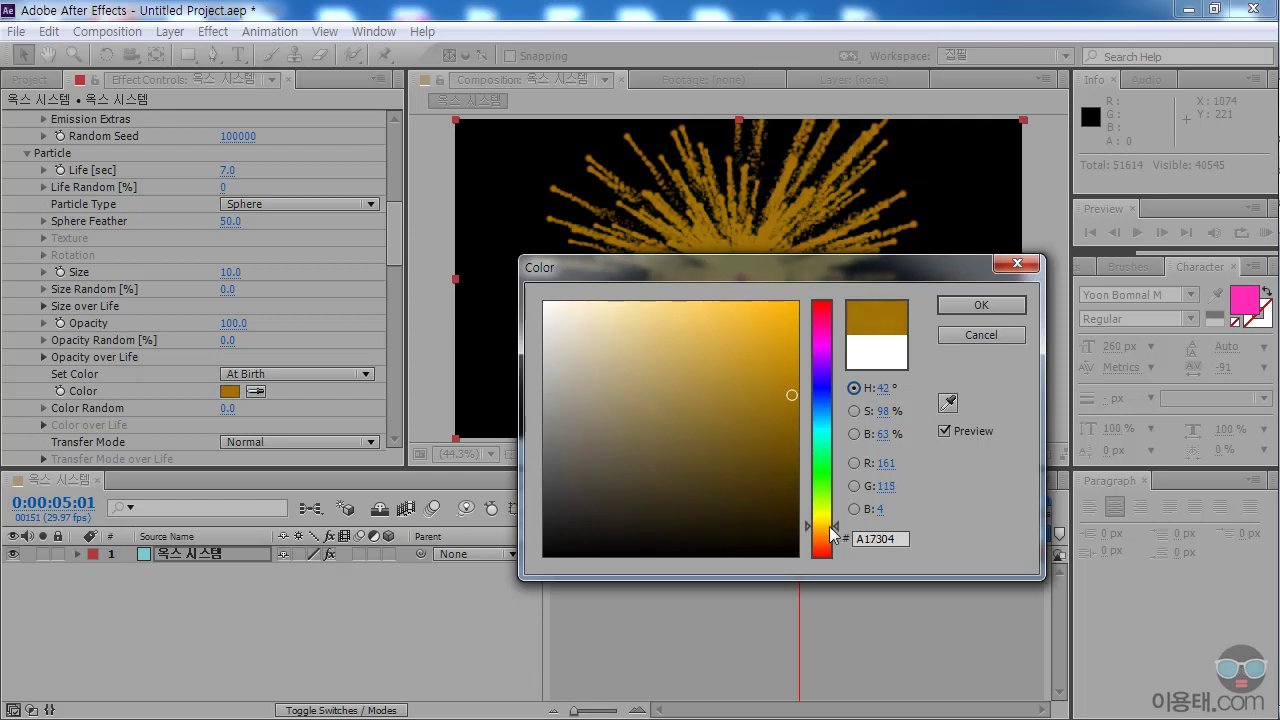
pyautogui.click(783, 394)
pyautogui.moveTo(800, 265); pyautogui.dragTo(766, 315)
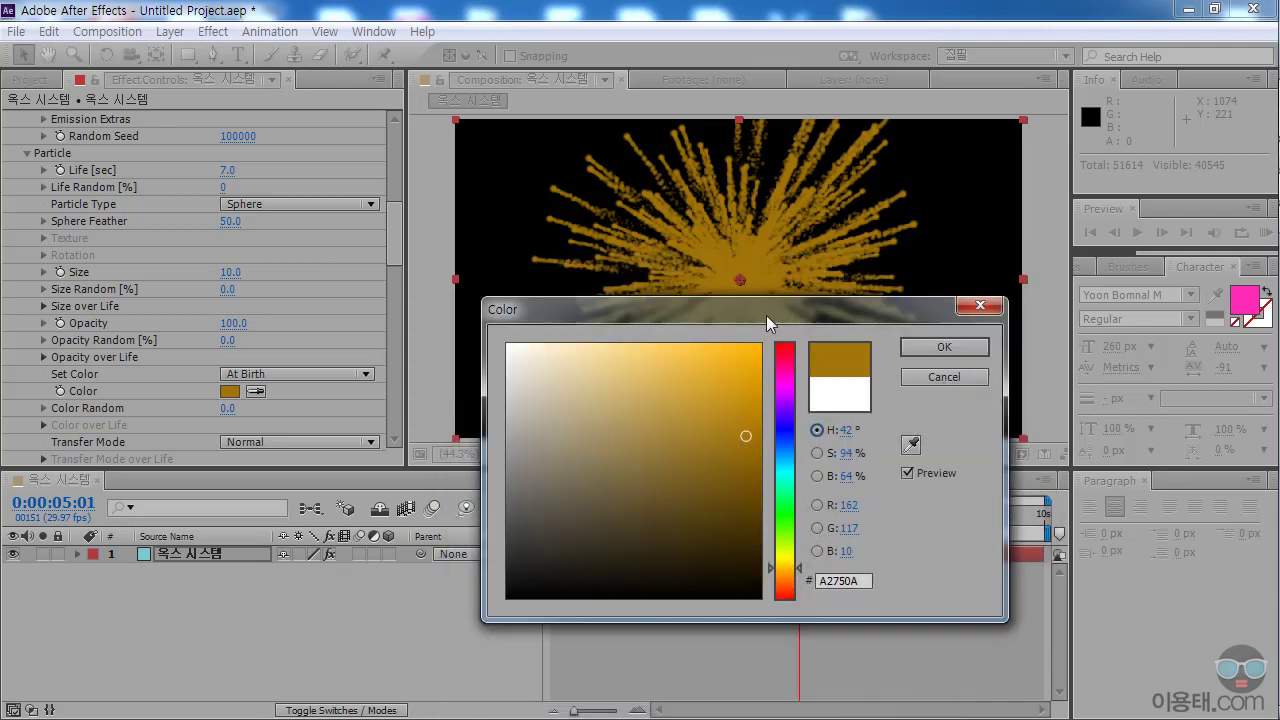
pyautogui.click(942, 346)
pyautogui.moveTo(589, 519); pyautogui.dragTo(884, 519)
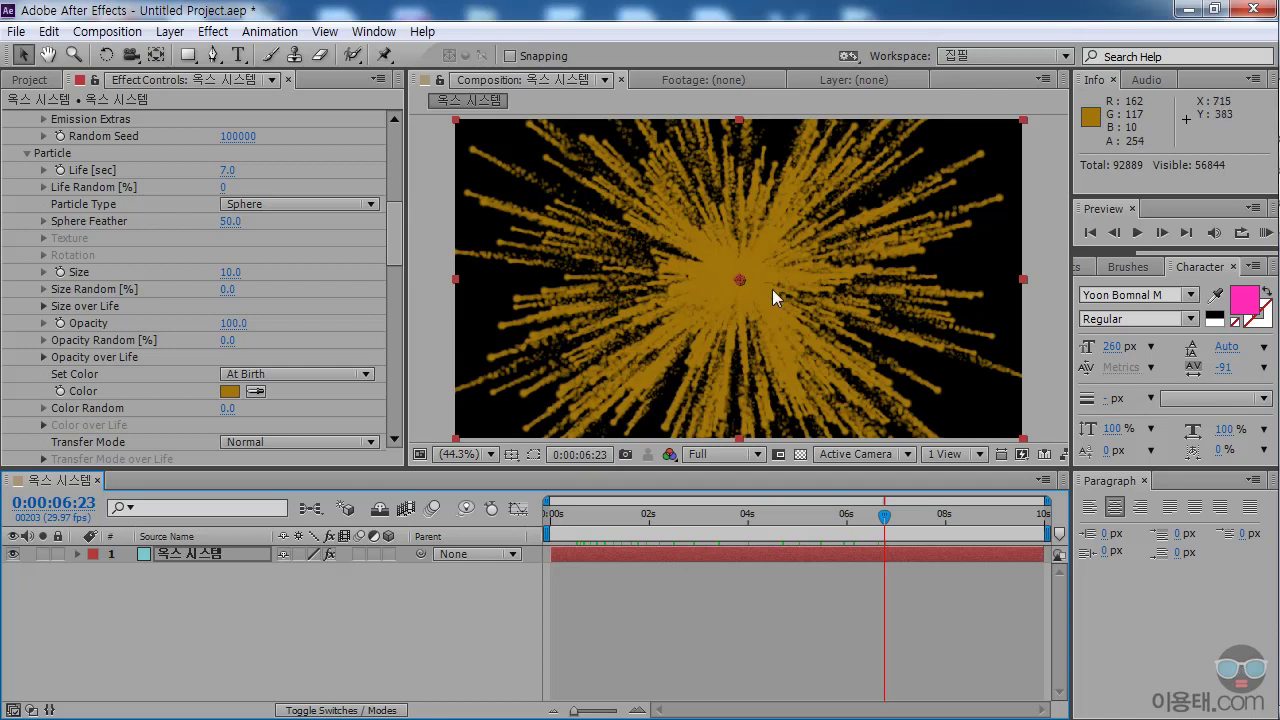
# Try the Add transfer mode for the Aux System, switch it to Screen, and preview the trails up to 0:00:06:12.
pyautogui.moveTo(394, 225); pyautogui.dragTo(397, 400)
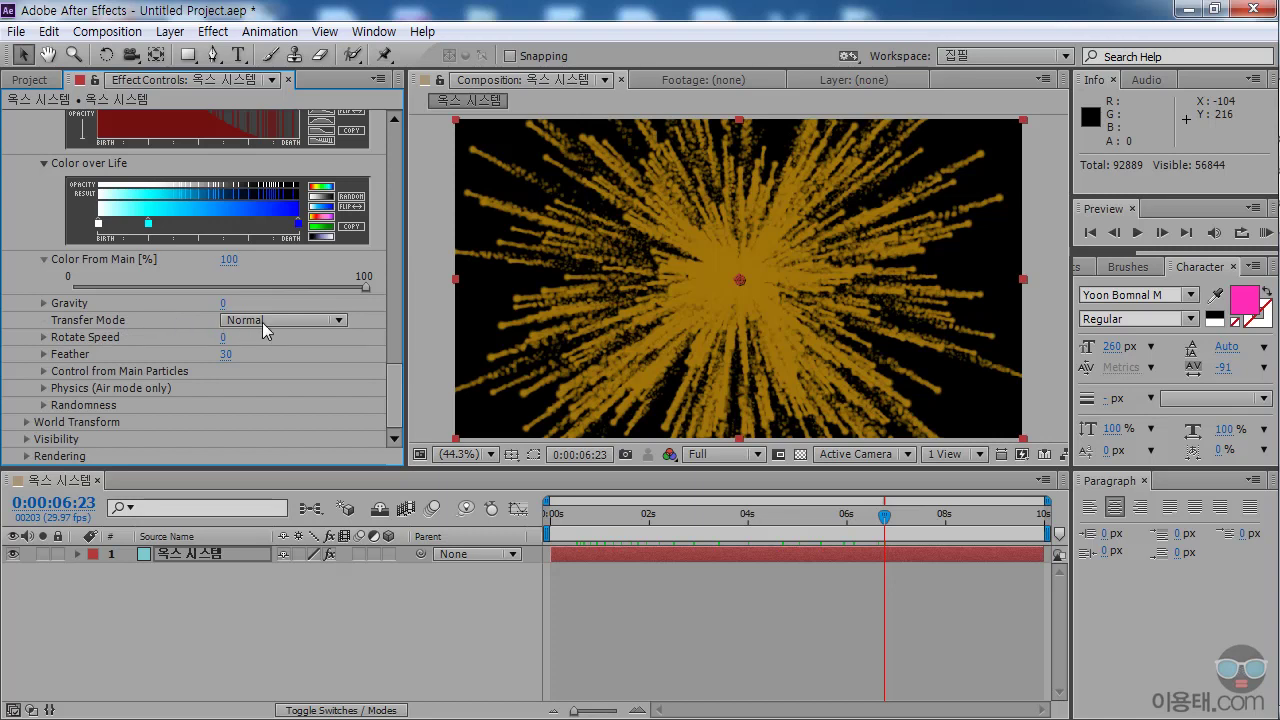
pyautogui.click(295, 321)
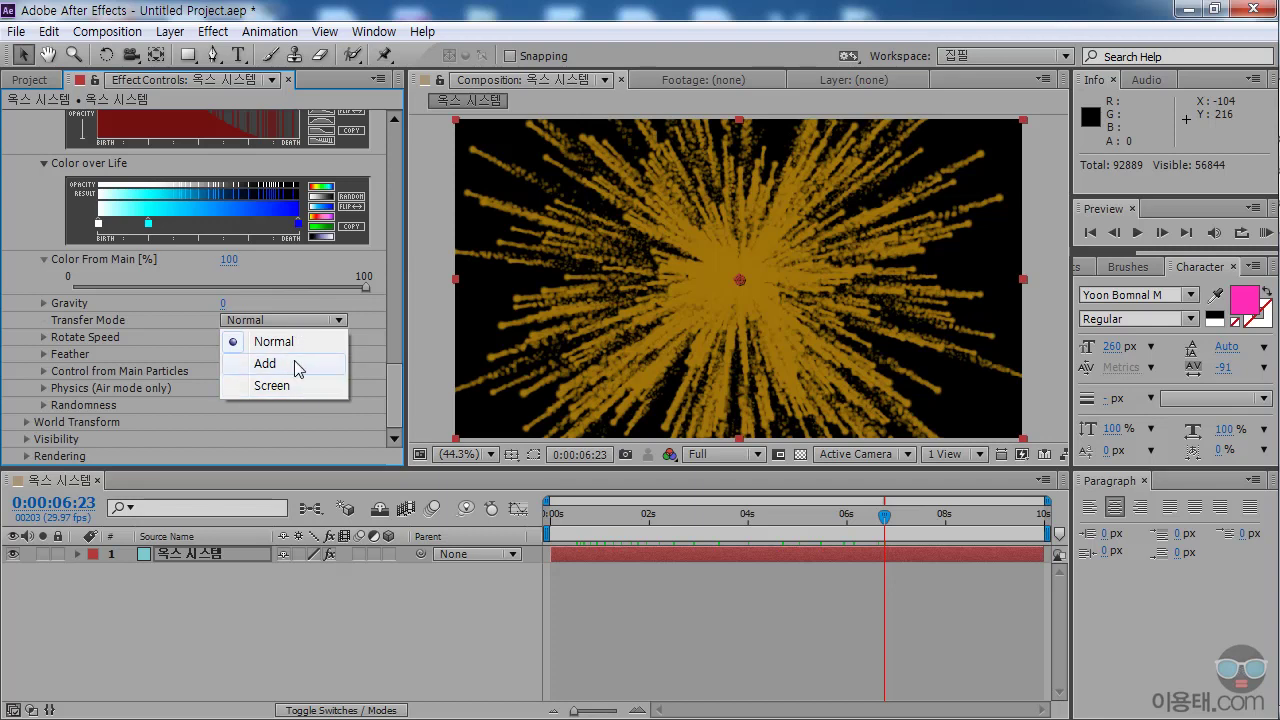
pyautogui.click(312, 364)
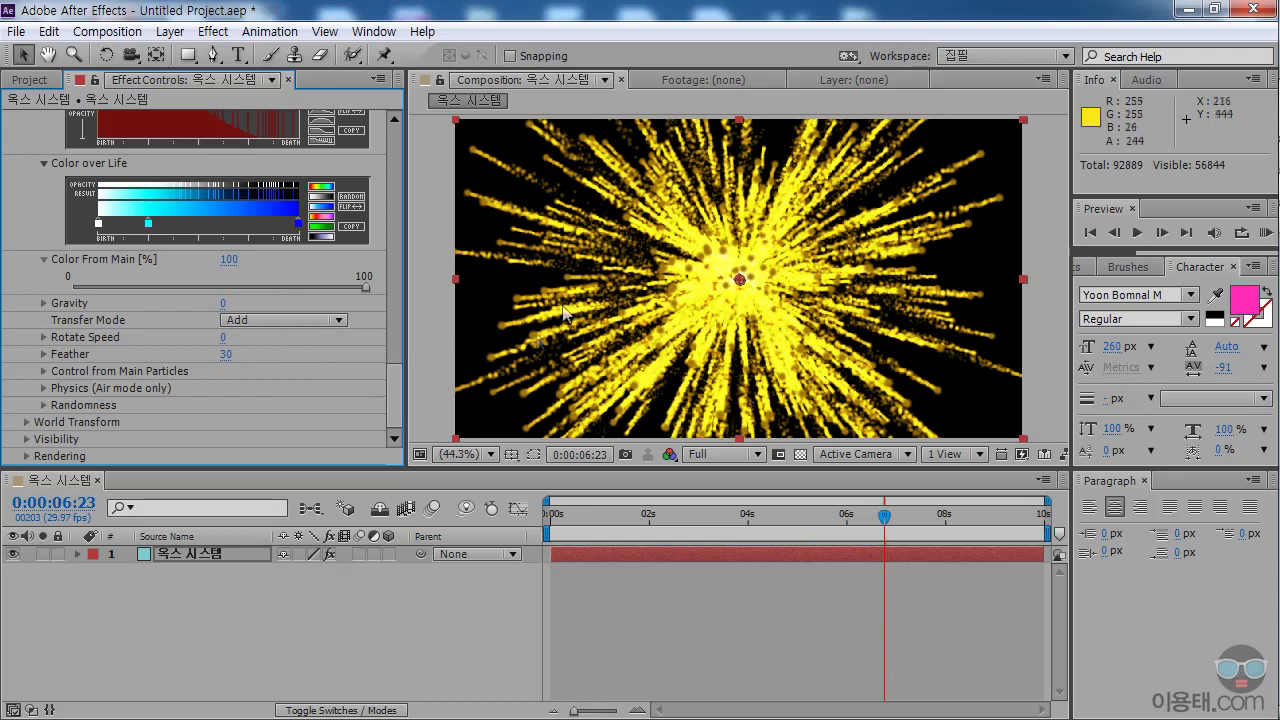
pyautogui.click(318, 322)
pyautogui.click(287, 387)
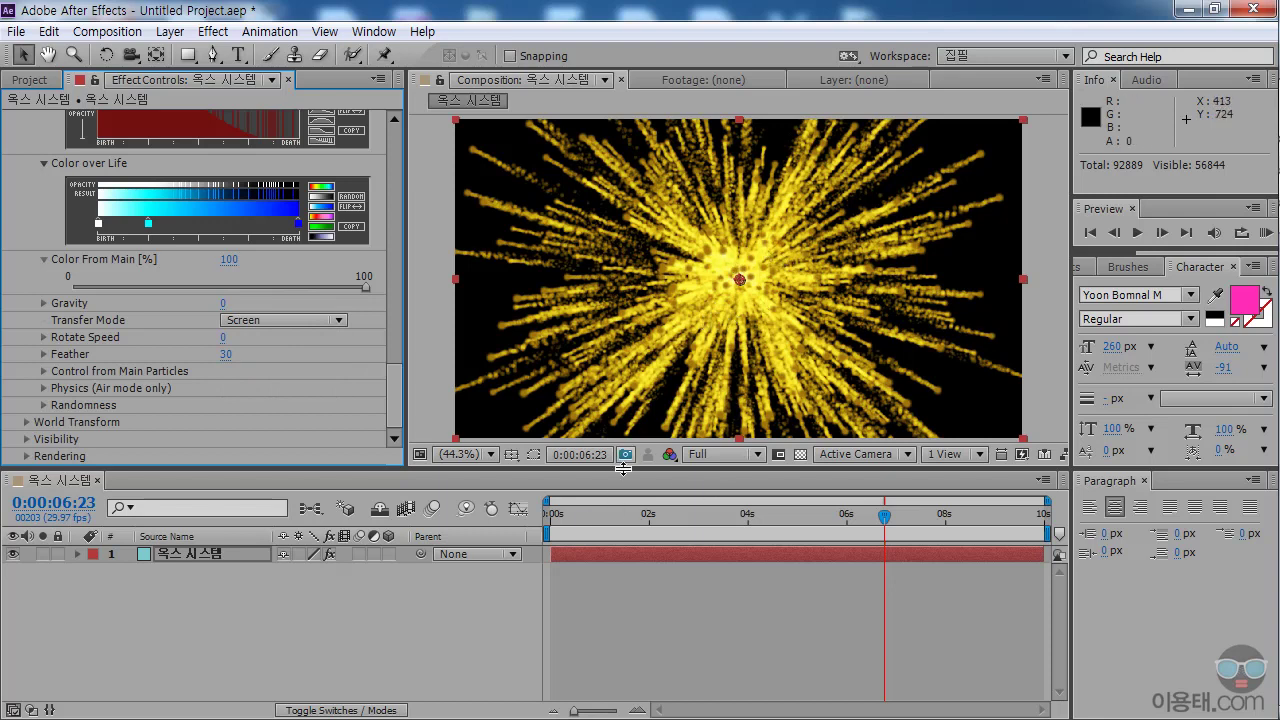
pyautogui.moveTo(572, 513); pyautogui.dragTo(866, 515)
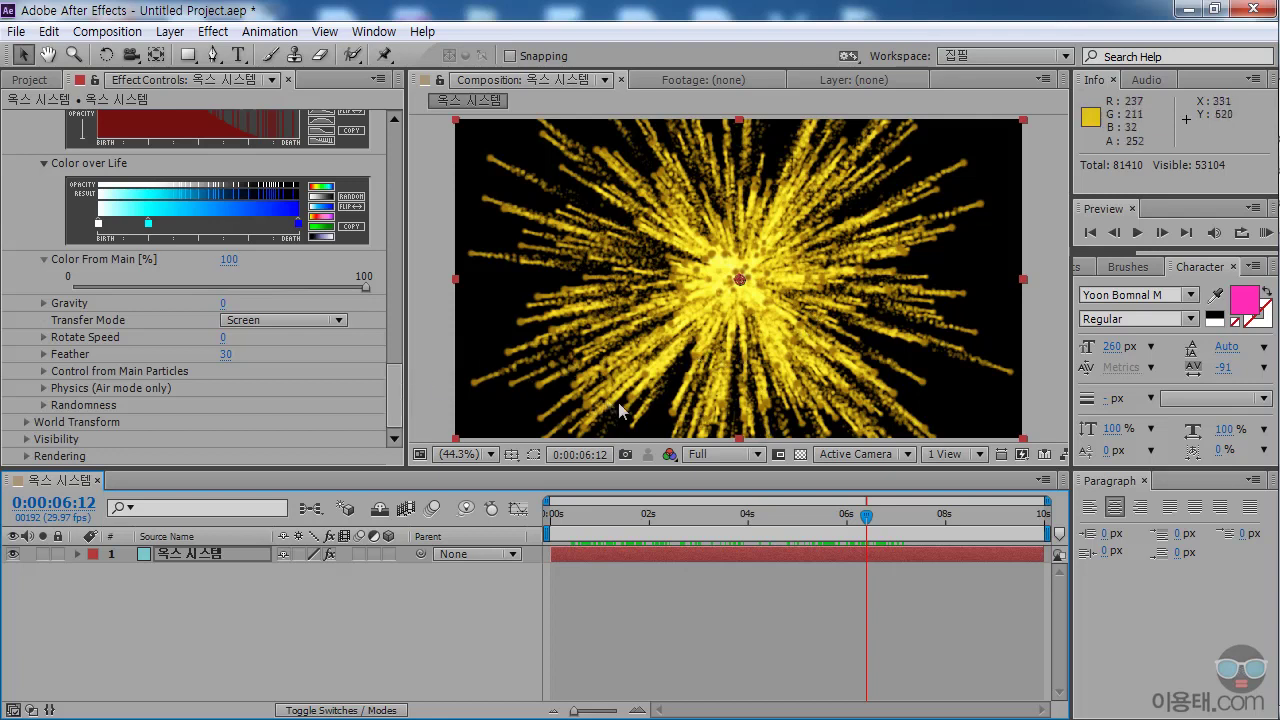
# Set the Aux System's Particles/sec to 50 and preview the trails up to 0:00:06:03.
pyautogui.scroll(2, 393, 386)
pyautogui.moveTo(393, 386); pyautogui.dragTo(397, 300)
pyautogui.click(229, 245)
pyautogui.press('Return')
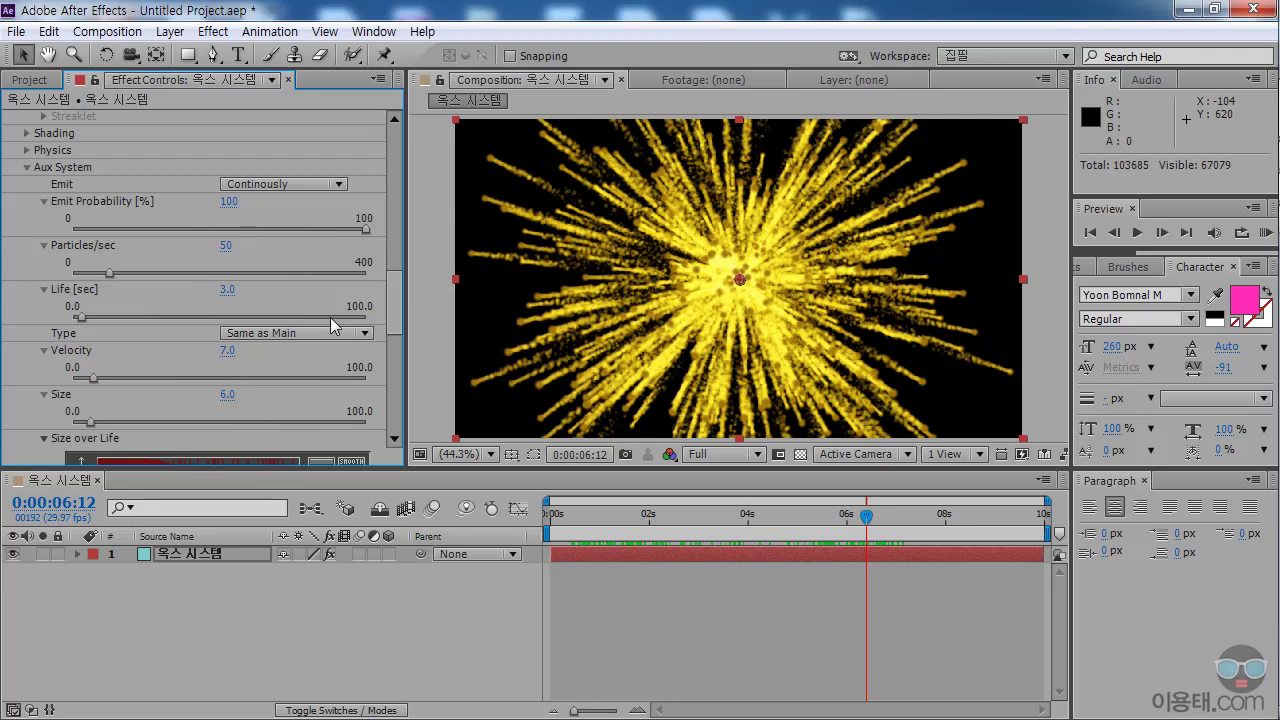
pyautogui.moveTo(568, 515); pyautogui.dragTo(845, 516)
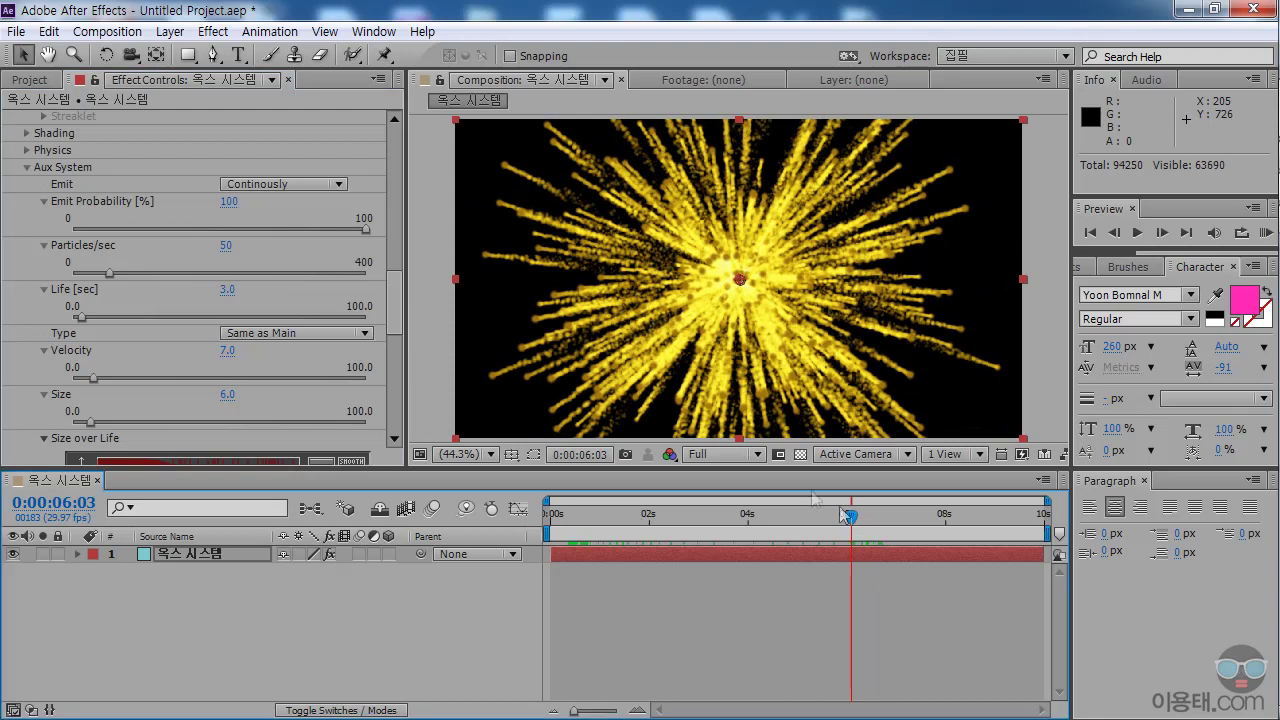
# Set the Aux System's Velocity to 10 and preview the trails up to 0:00:05:26.
pyautogui.click(395, 311)
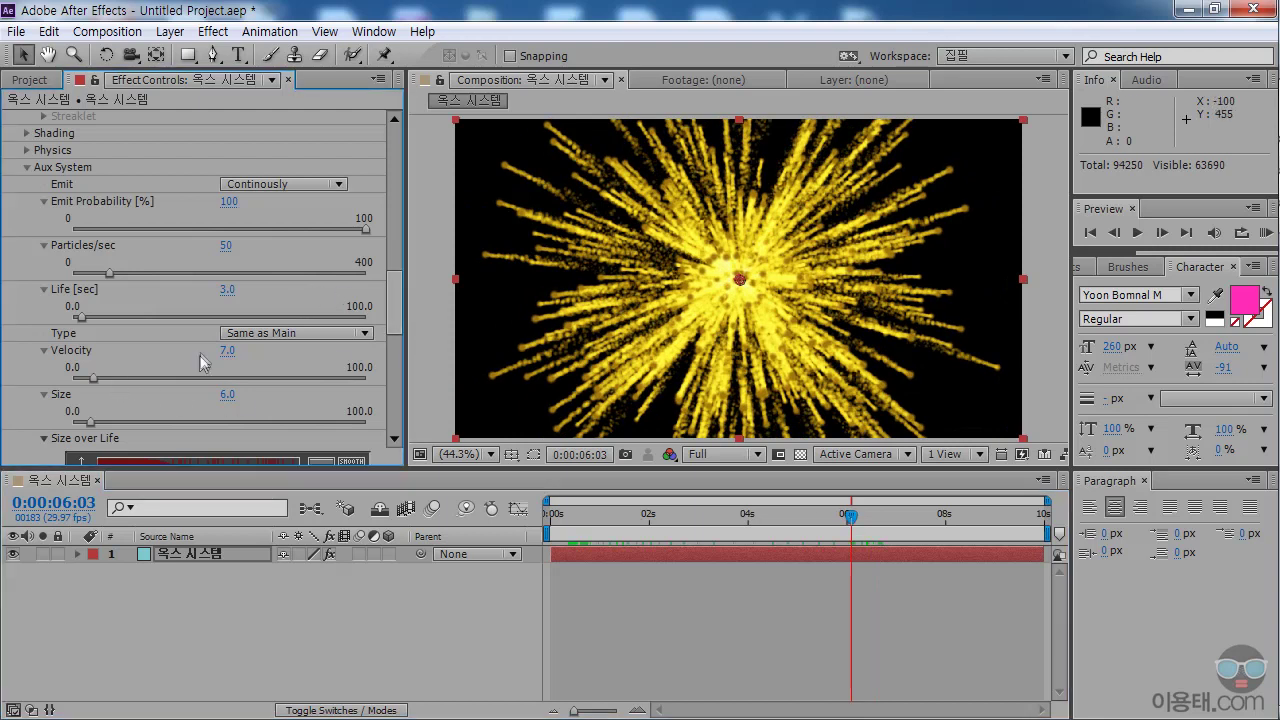
pyautogui.click(226, 356)
pyautogui.write('10')
pyautogui.press('Return')
pyautogui.moveTo(575, 516); pyautogui.dragTo(841, 530)
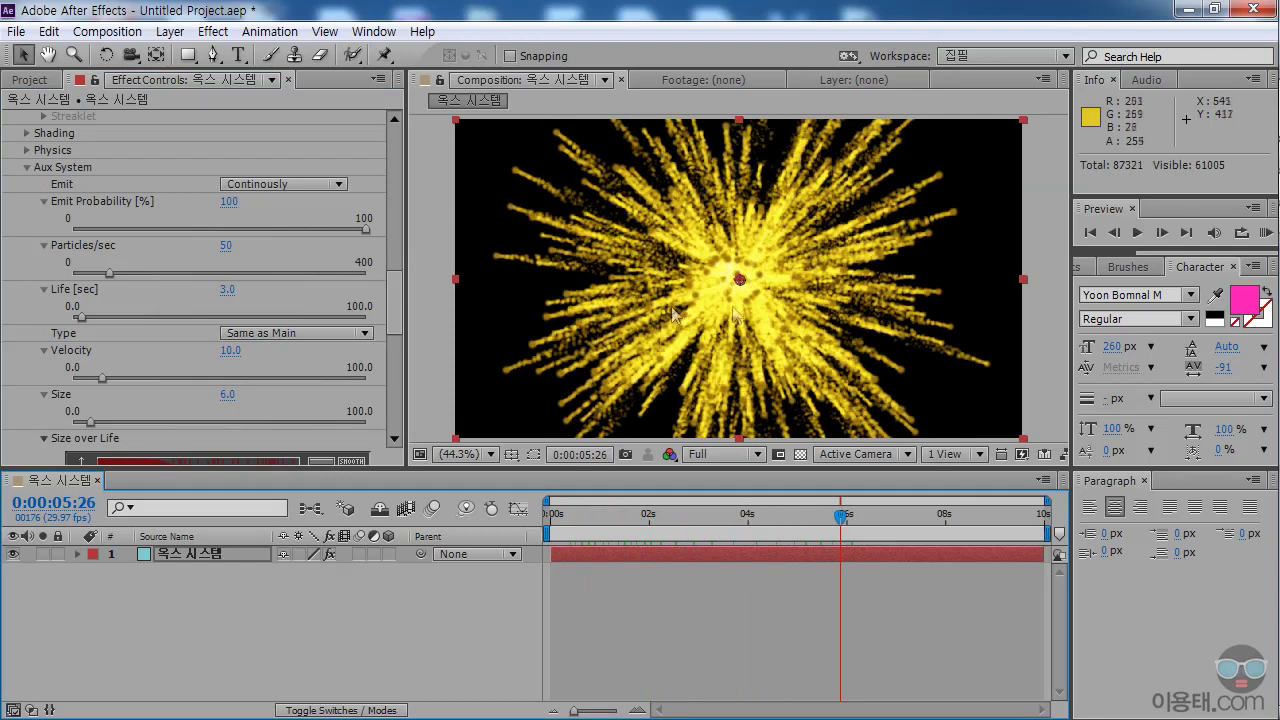
# Set the Aux System's Gravity to 15 and preview the trails up to 0:00:06:12.
pyautogui.moveTo(395, 325); pyautogui.dragTo(395, 414)
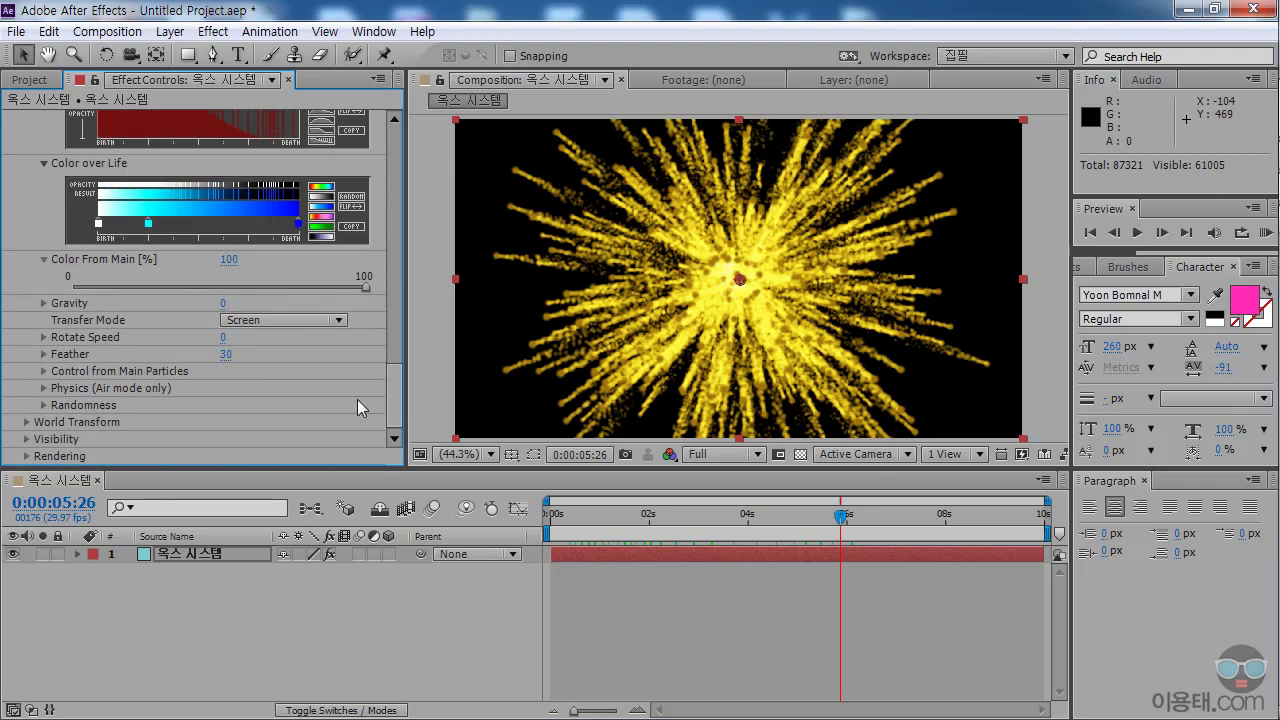
pyautogui.click(43, 303)
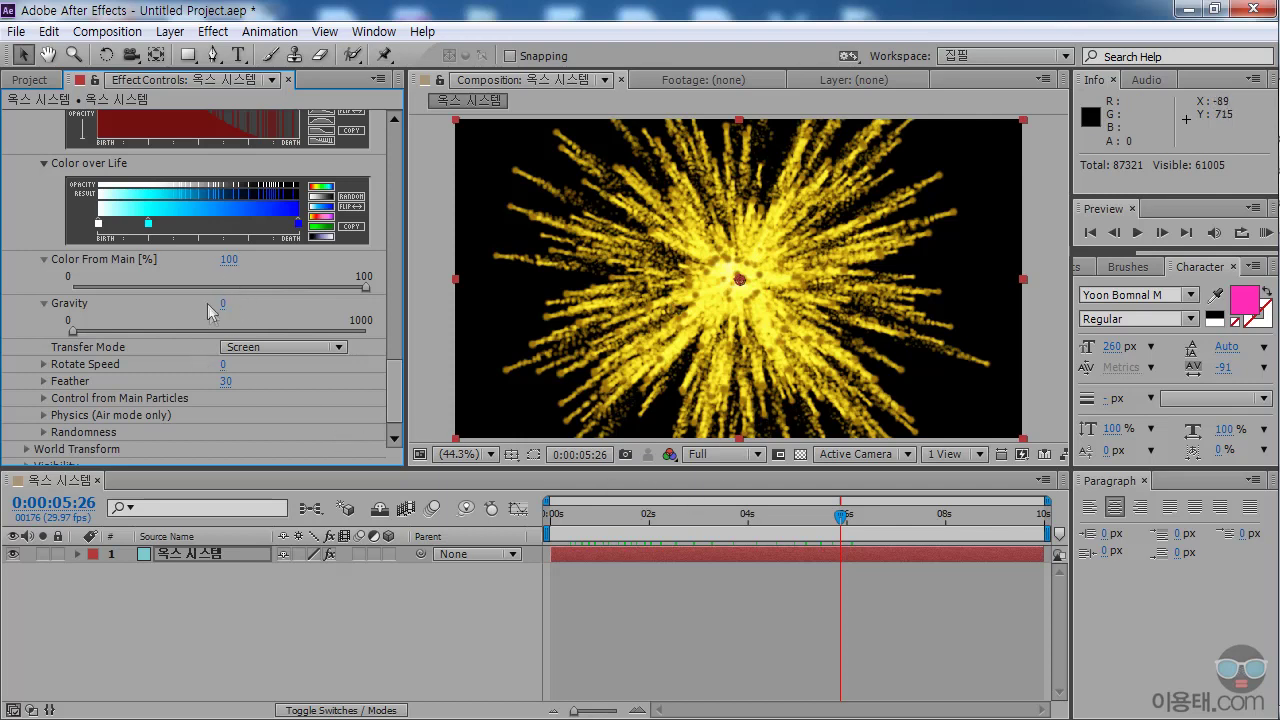
pyautogui.moveTo(553, 516); pyautogui.dragTo(860, 518)
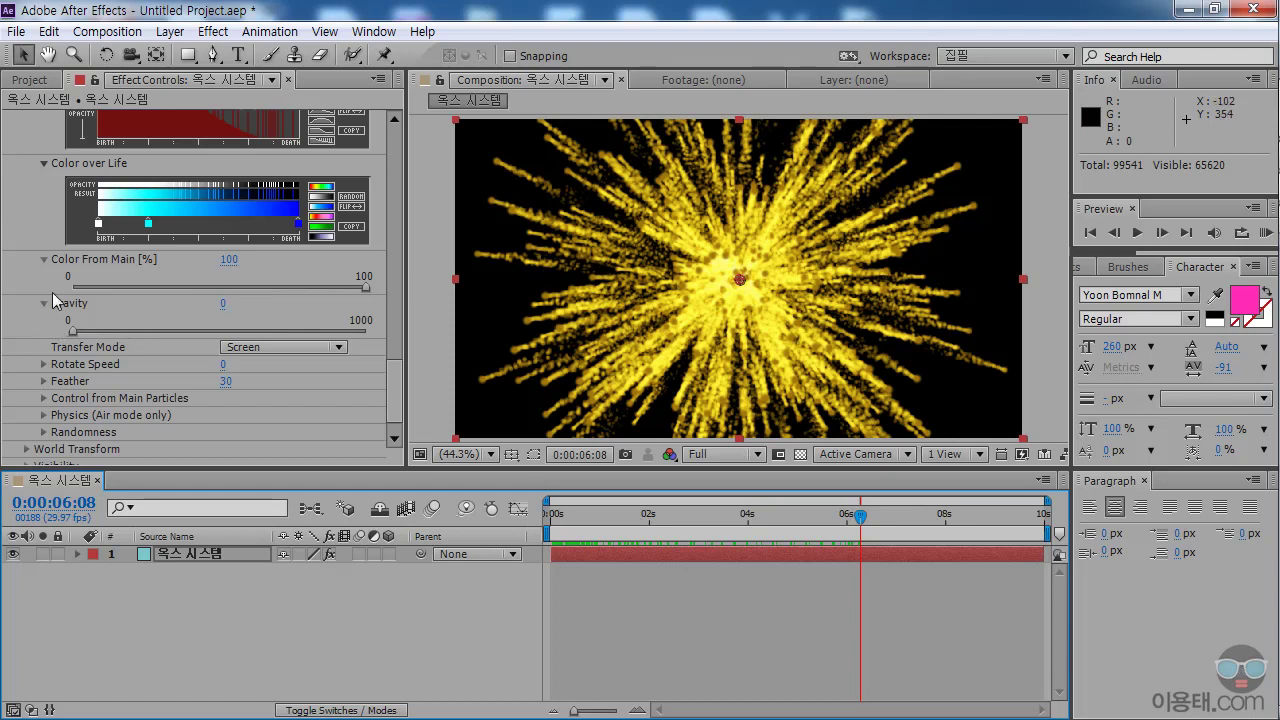
pyautogui.moveTo(73, 332); pyautogui.dragTo(74, 332)
pyautogui.click(232, 303)
pyautogui.write('15')
pyautogui.press('Return')
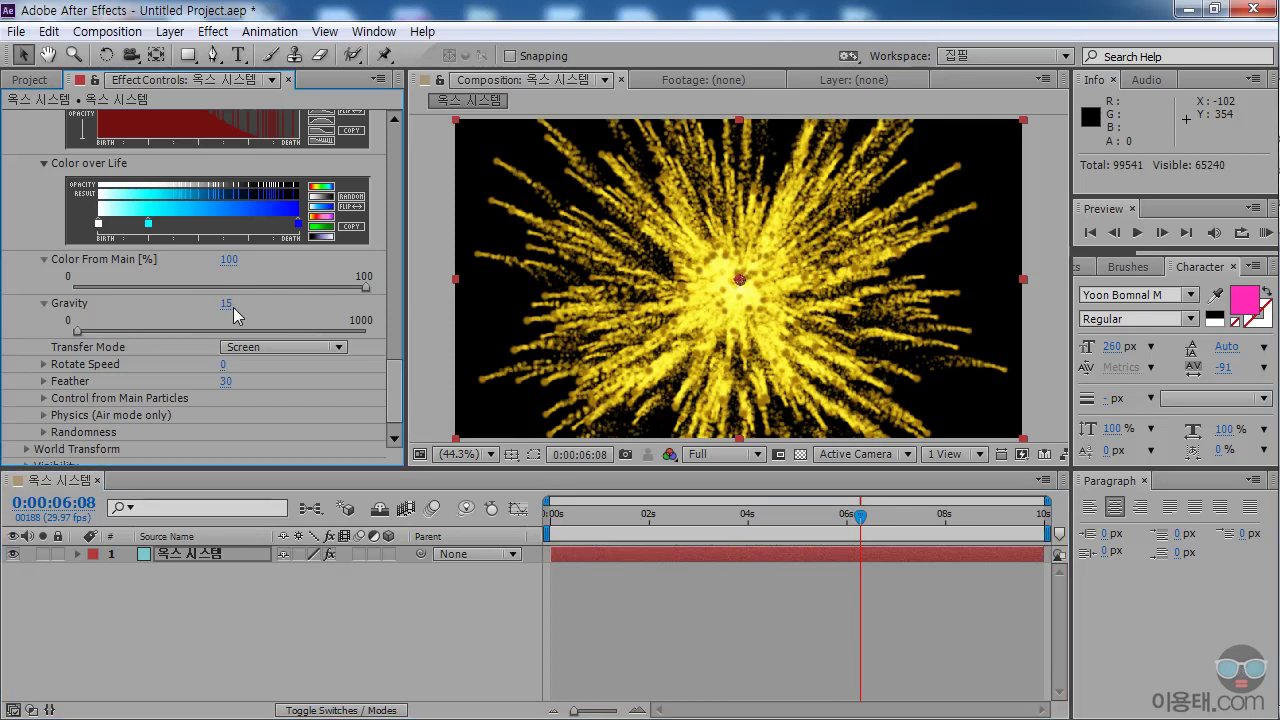
pyautogui.moveTo(572, 512); pyautogui.dragTo(865, 531)
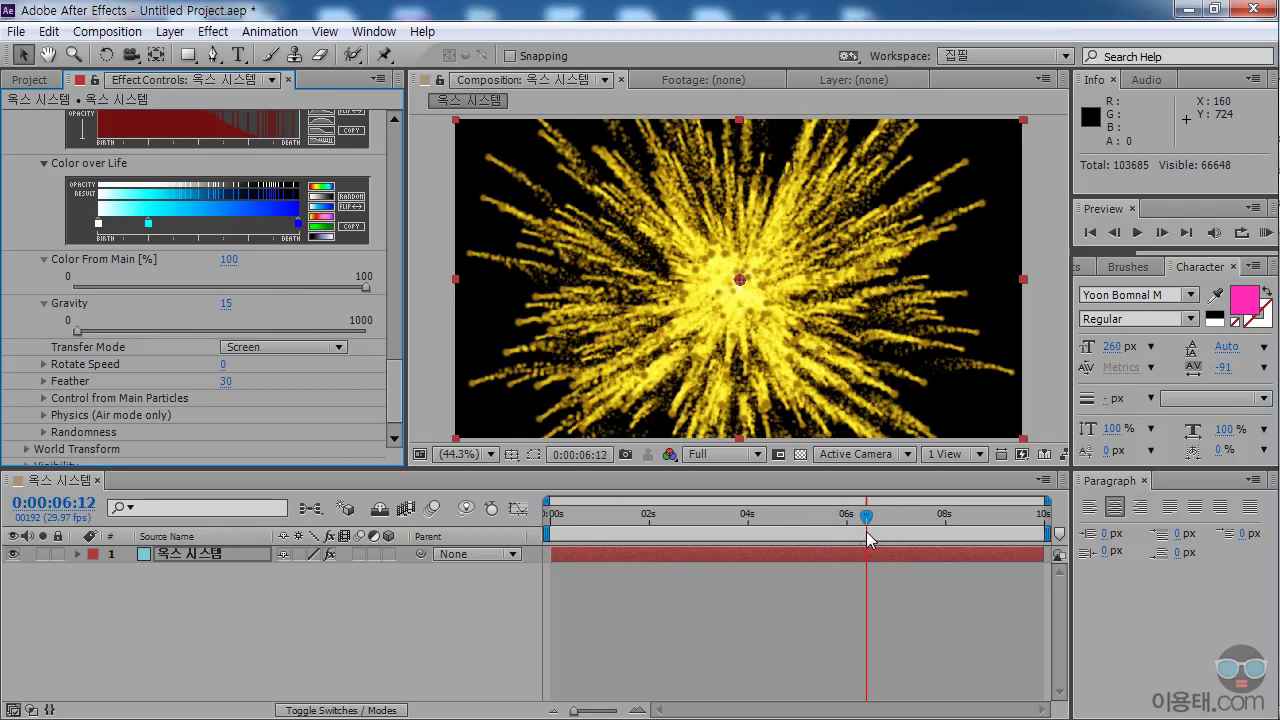
# Set the Aux System's Gravity to 20 and preview the trails up to 0:00:05:08.
pyautogui.click(228, 304)
pyautogui.write('20')
pyautogui.press('Return')
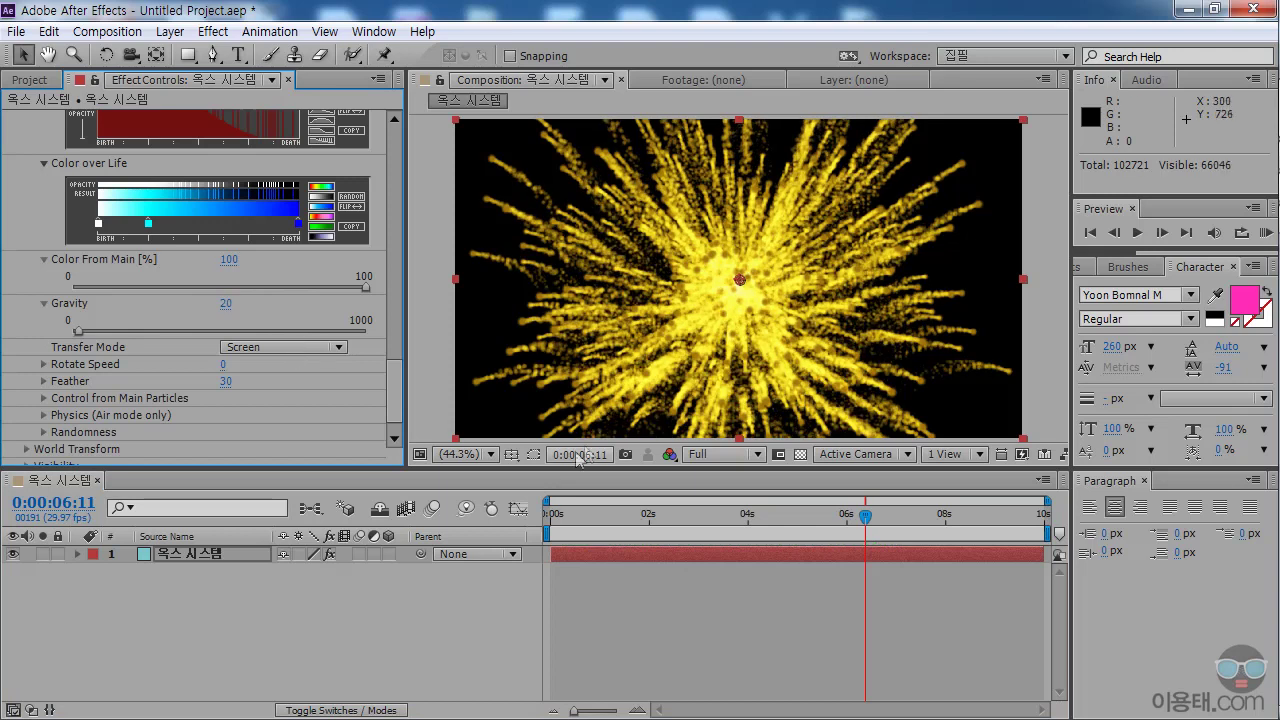
pyautogui.moveTo(568, 515); pyautogui.dragTo(810, 527)
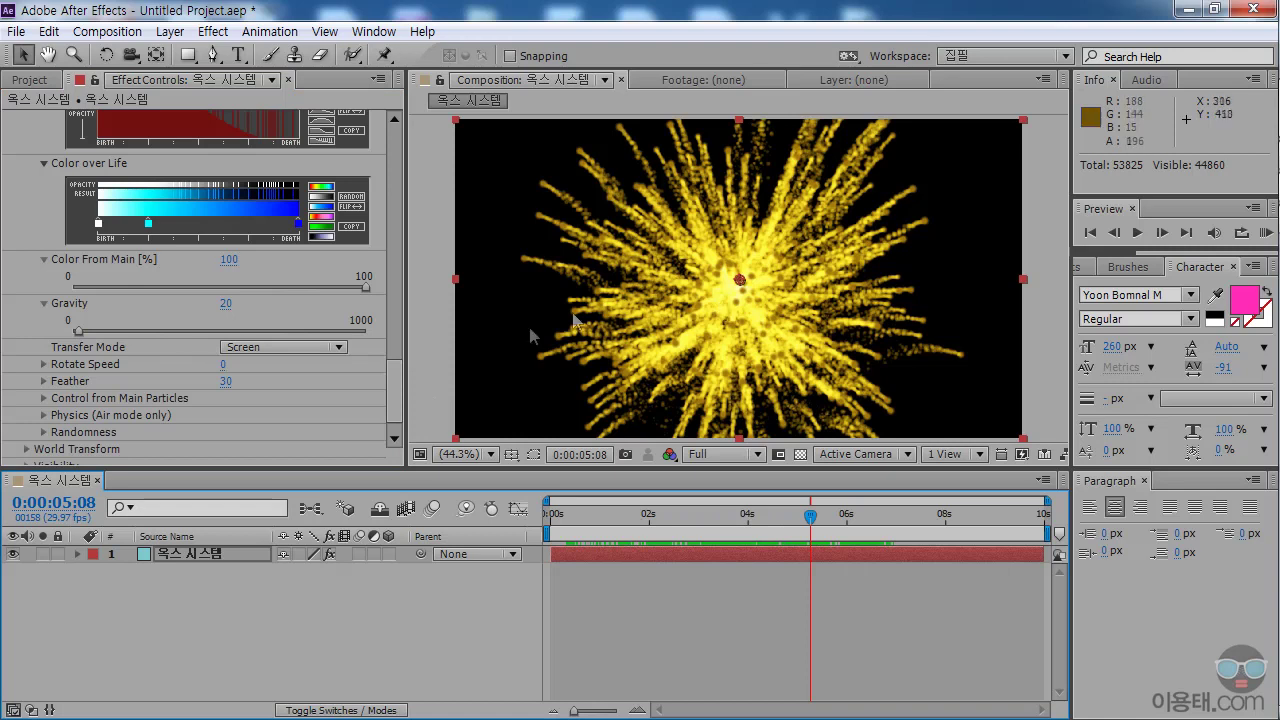
# Try an Aux System Gravity of 280, preview the trails up to 0:00:04:00, and undo the change.
pyautogui.moveTo(75, 330); pyautogui.dragTo(155, 332)
pyautogui.moveTo(566, 514); pyautogui.dragTo(748, 528)
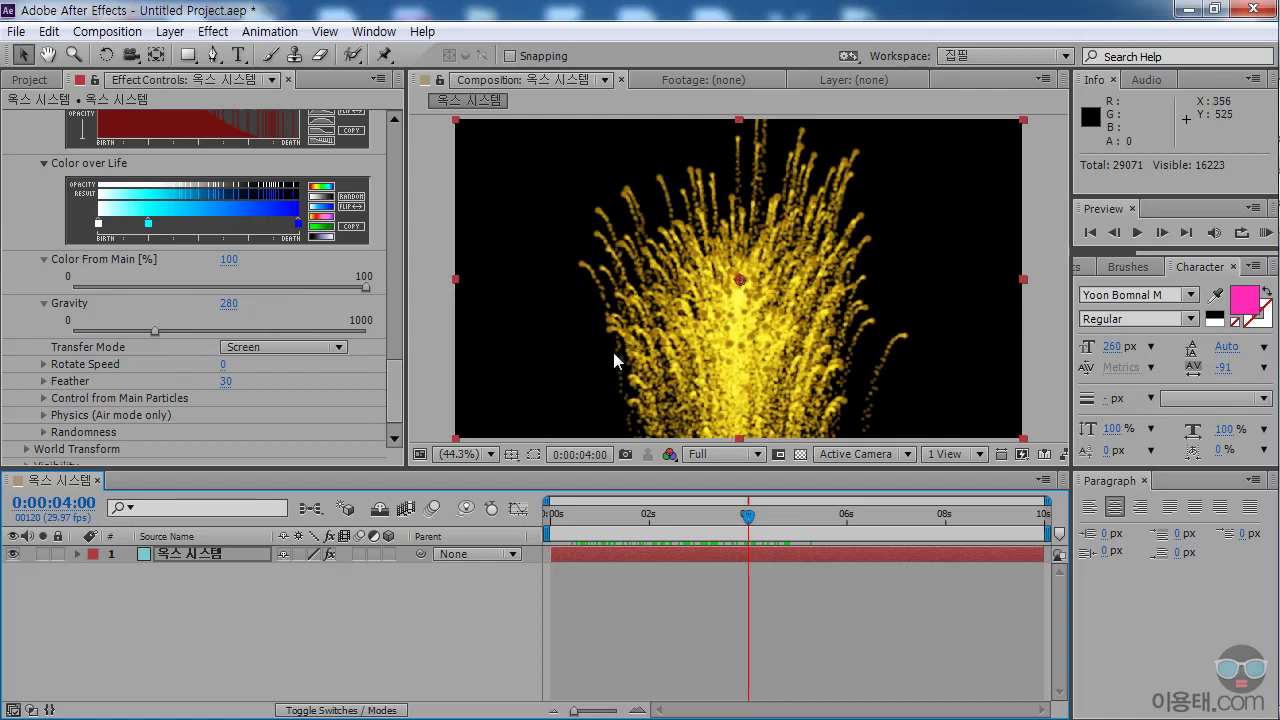
pyautogui.hotkey('ctrl', 'z')
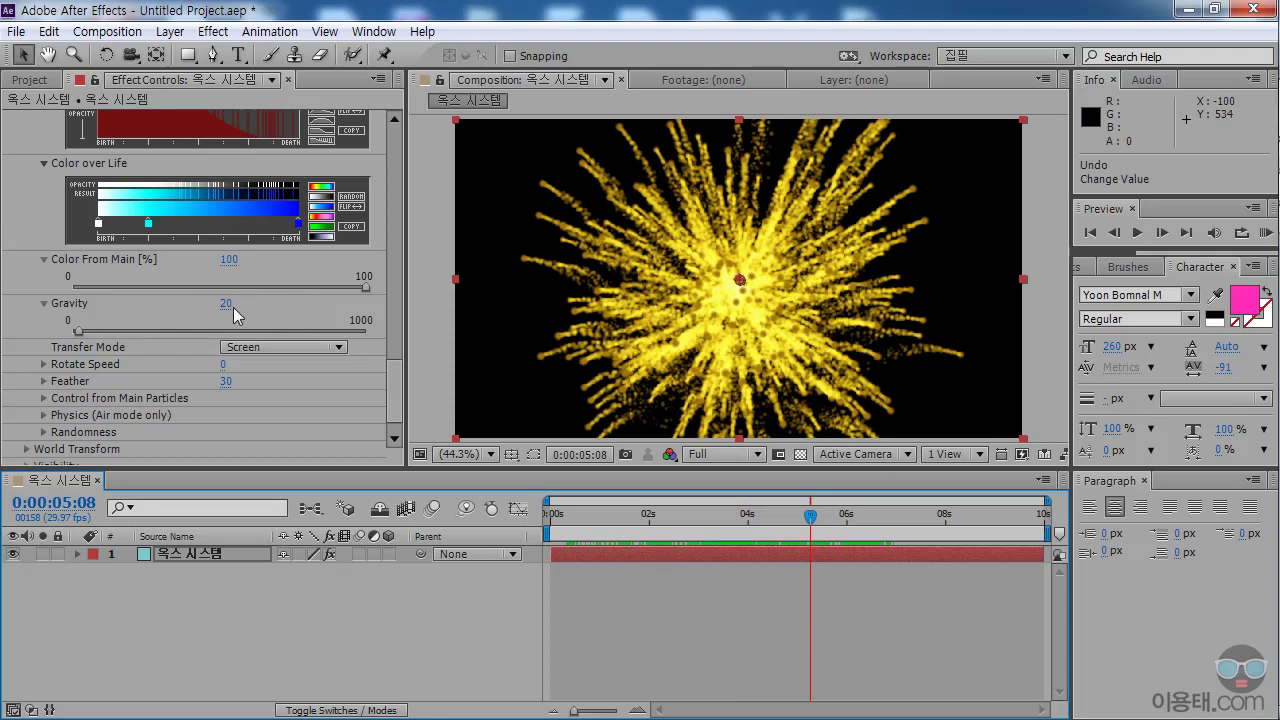
# Try an Aux System Rotate Speed of 72 and preview the trails up to 0:00:05:12.
pyautogui.scroll(-1, 300, 370)
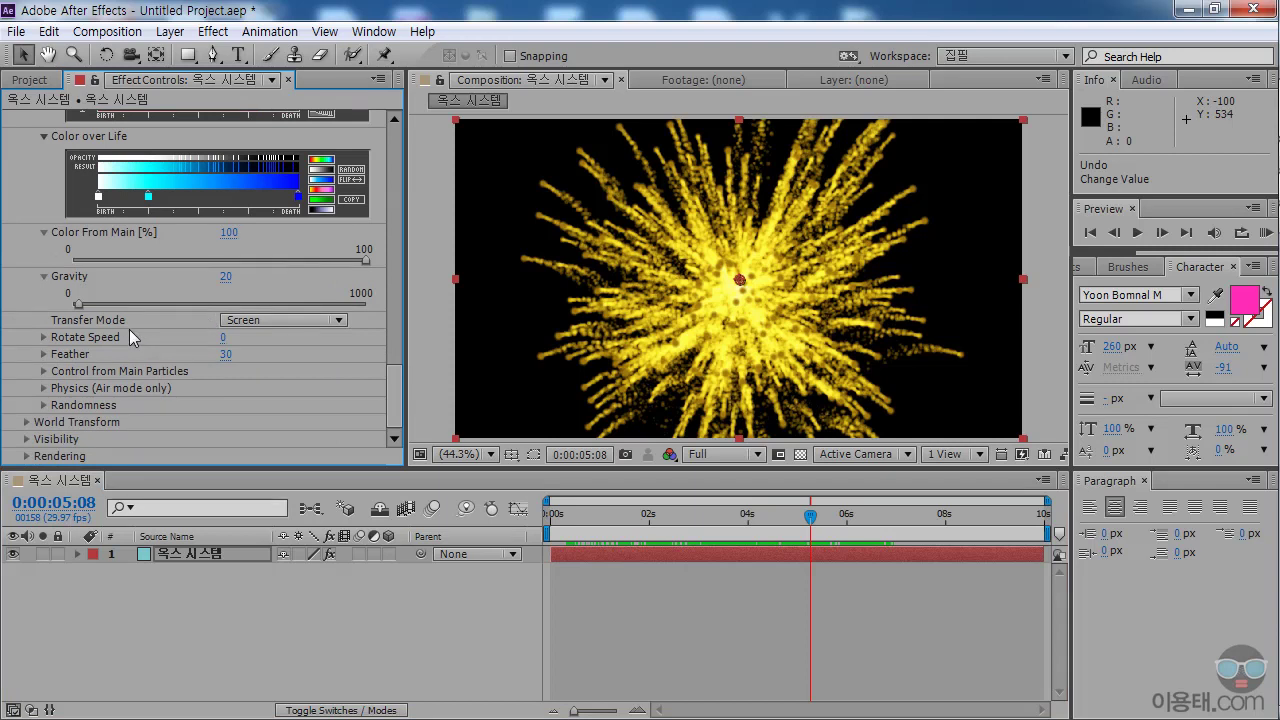
pyautogui.click(43, 337)
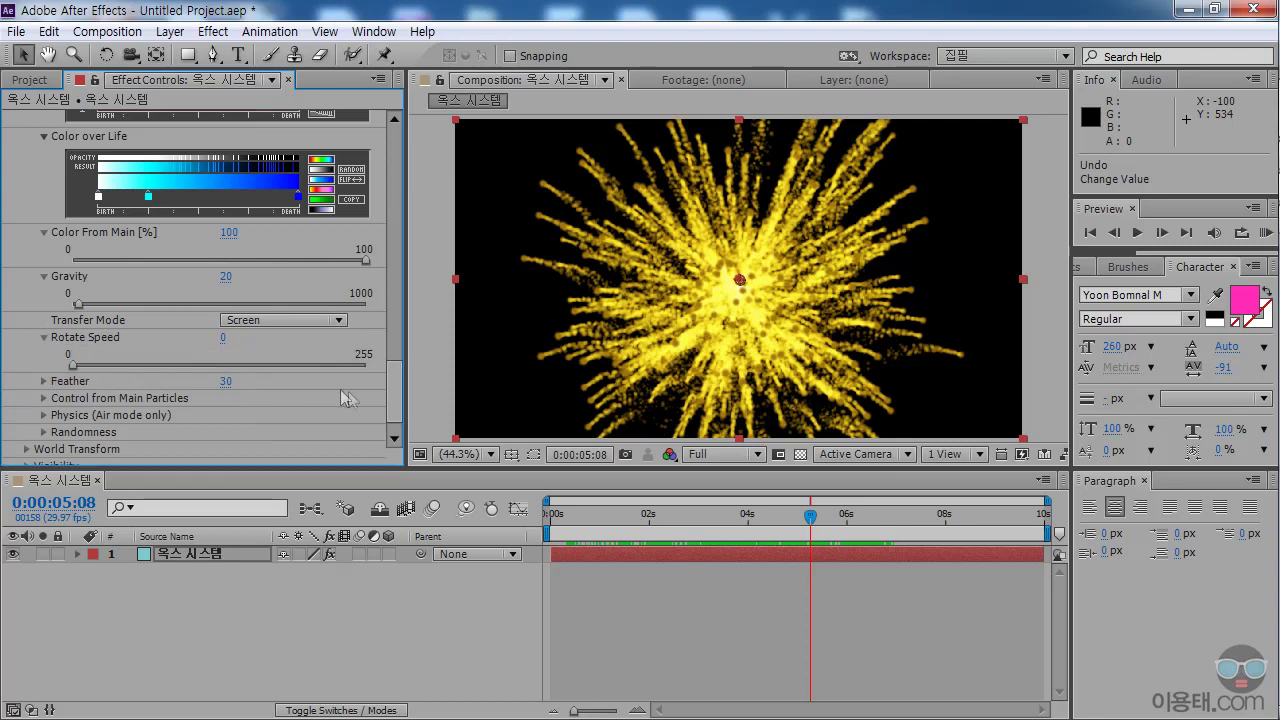
pyautogui.scroll(-1, 392, 393)
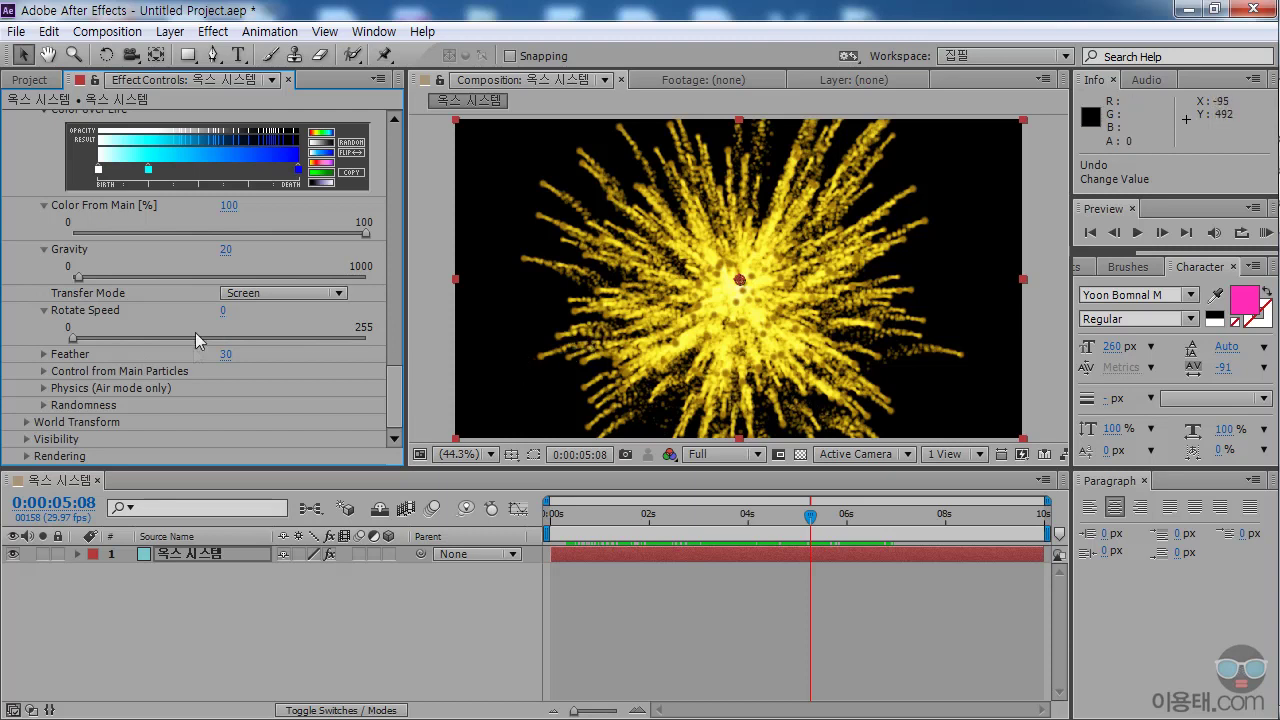
pyautogui.moveTo(72, 347); pyautogui.dragTo(92, 347)
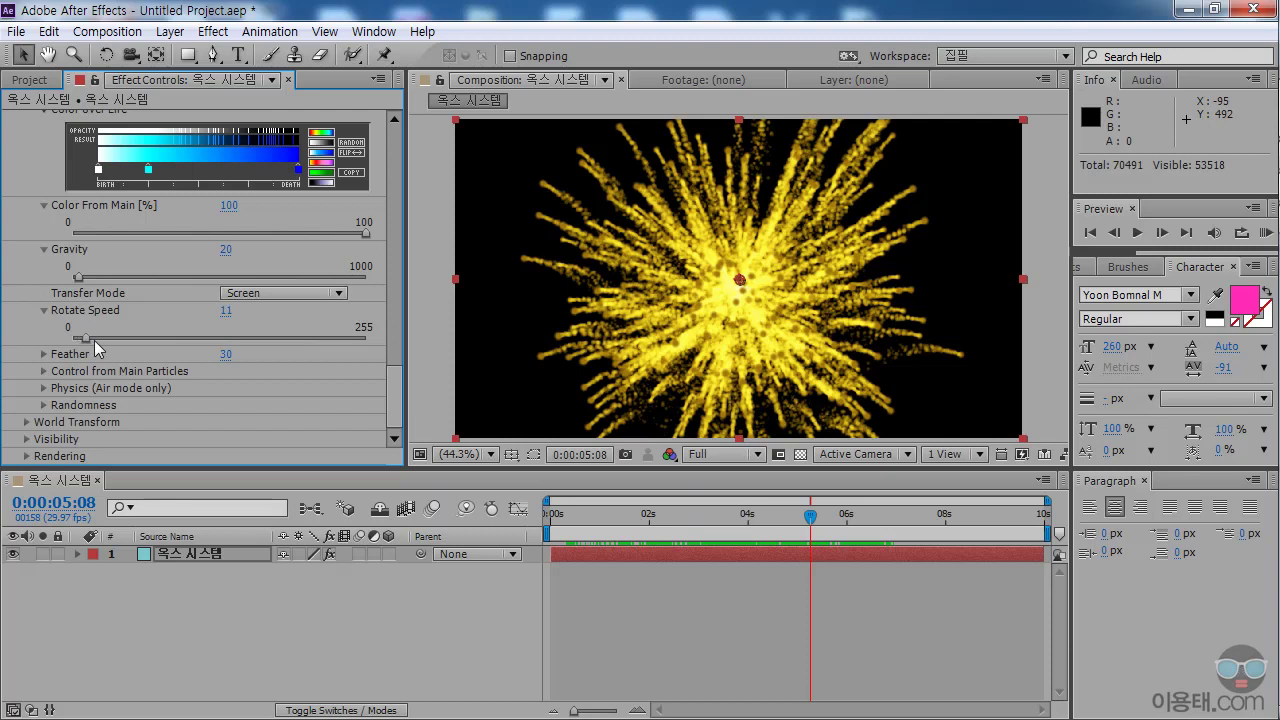
pyautogui.moveTo(563, 515); pyautogui.dragTo(818, 524)
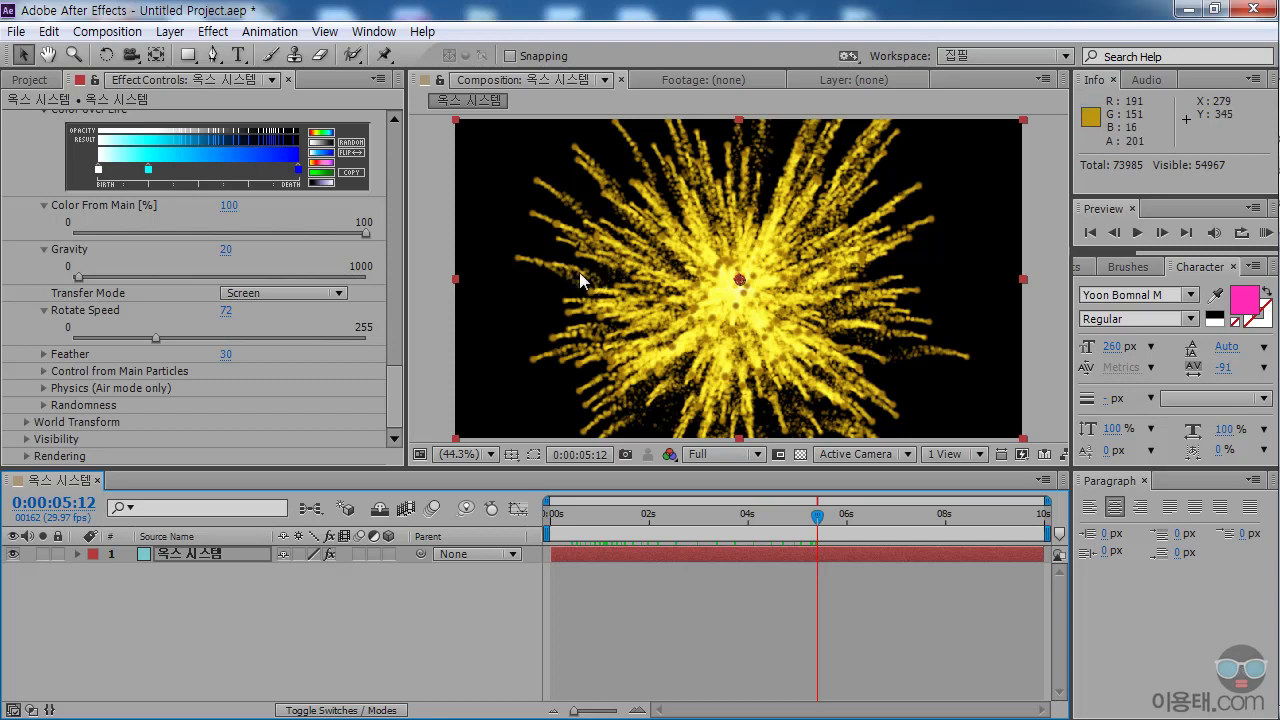
# Try the Star (No DOF) type for the Aux System particles and switch back to Same as Main.
pyautogui.moveTo(395, 386)
pyautogui.mouseDown()
pyautogui.moveTo(396, 201)
pyautogui.moveTo(400, 323)
pyautogui.moveTo(400, 302)
pyautogui.mouseUp()
pyautogui.click(275, 204)
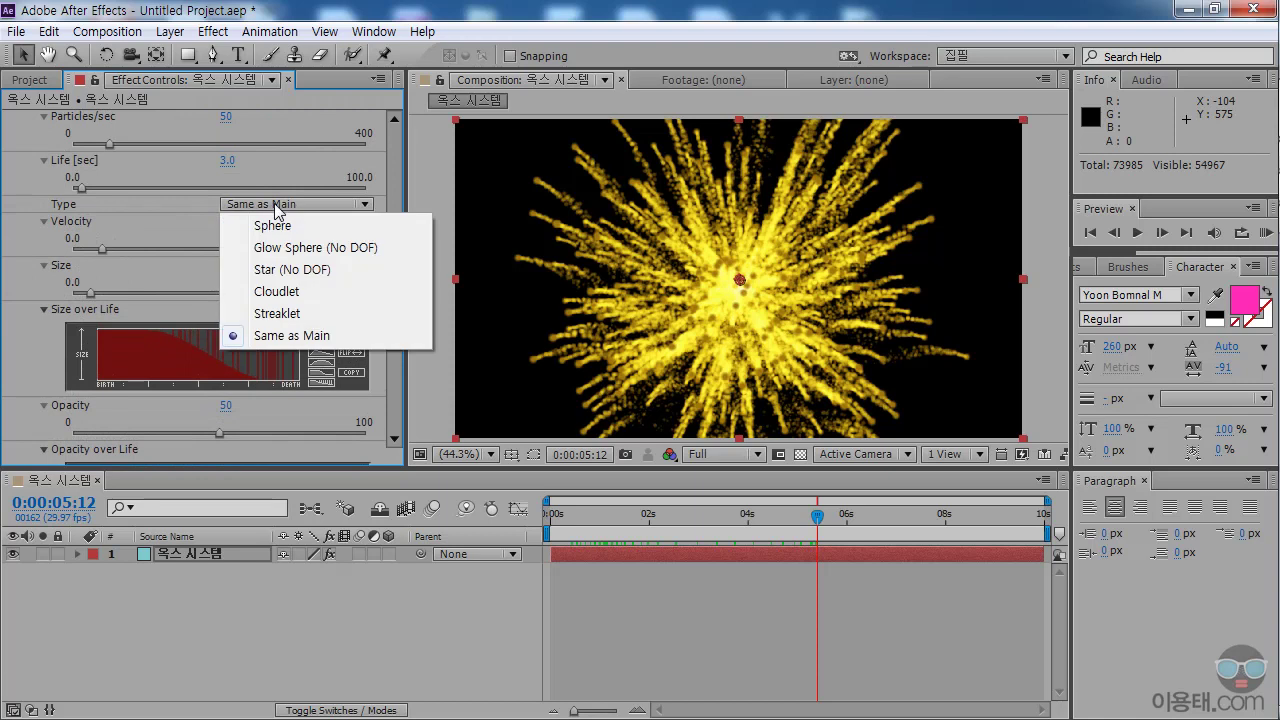
pyautogui.click(276, 278)
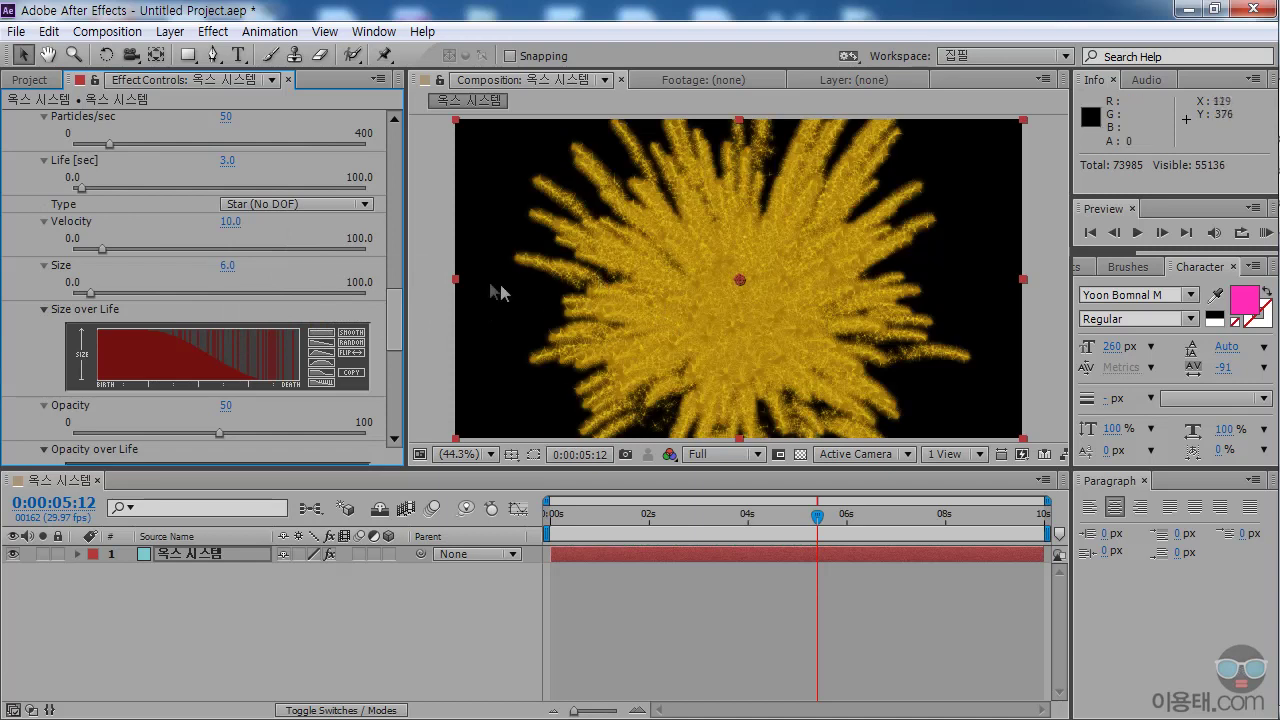
pyautogui.click(306, 204)
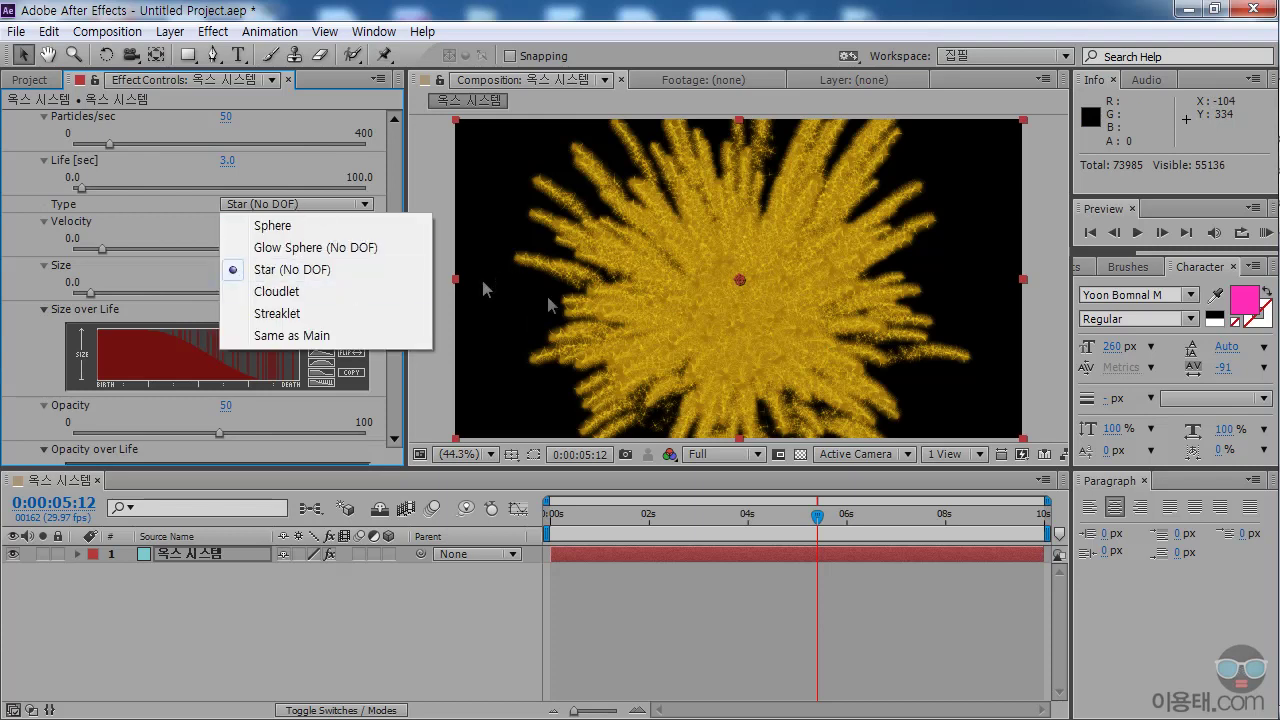
pyautogui.click(305, 335)
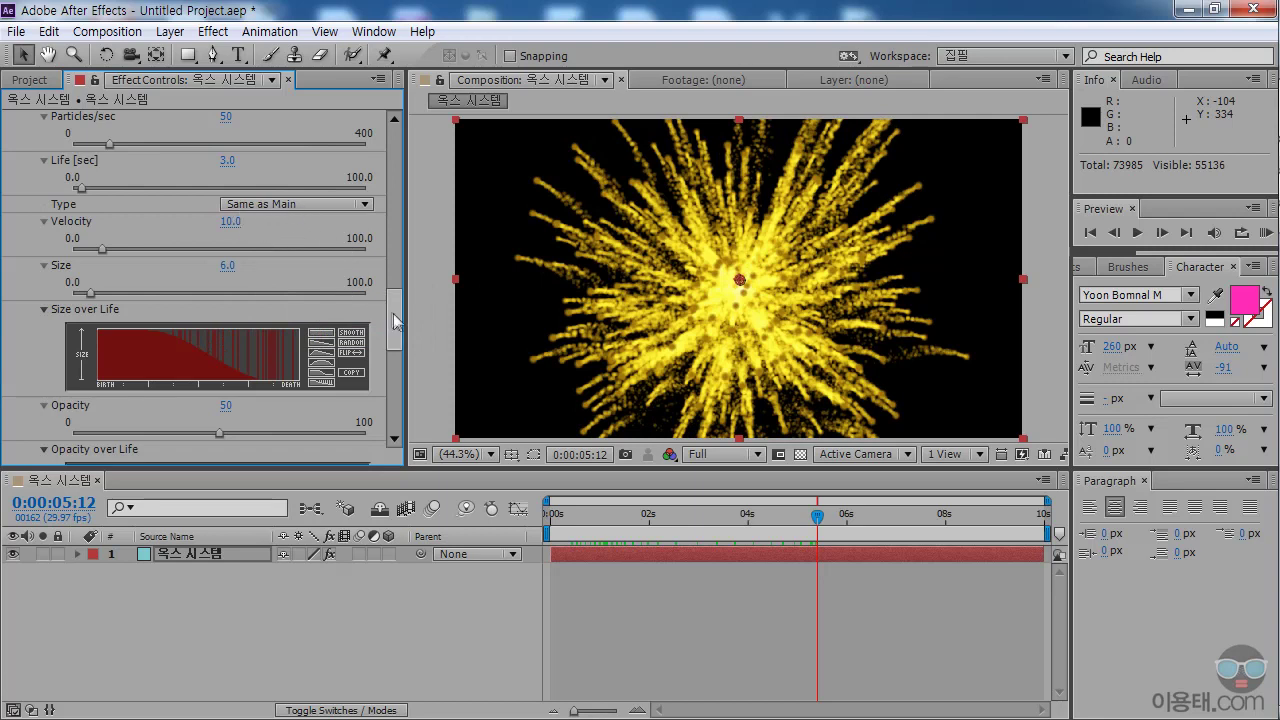
# Set the Aux System's Rotate Speed back to 0.
pyautogui.moveTo(396, 320); pyautogui.dragTo(397, 406)
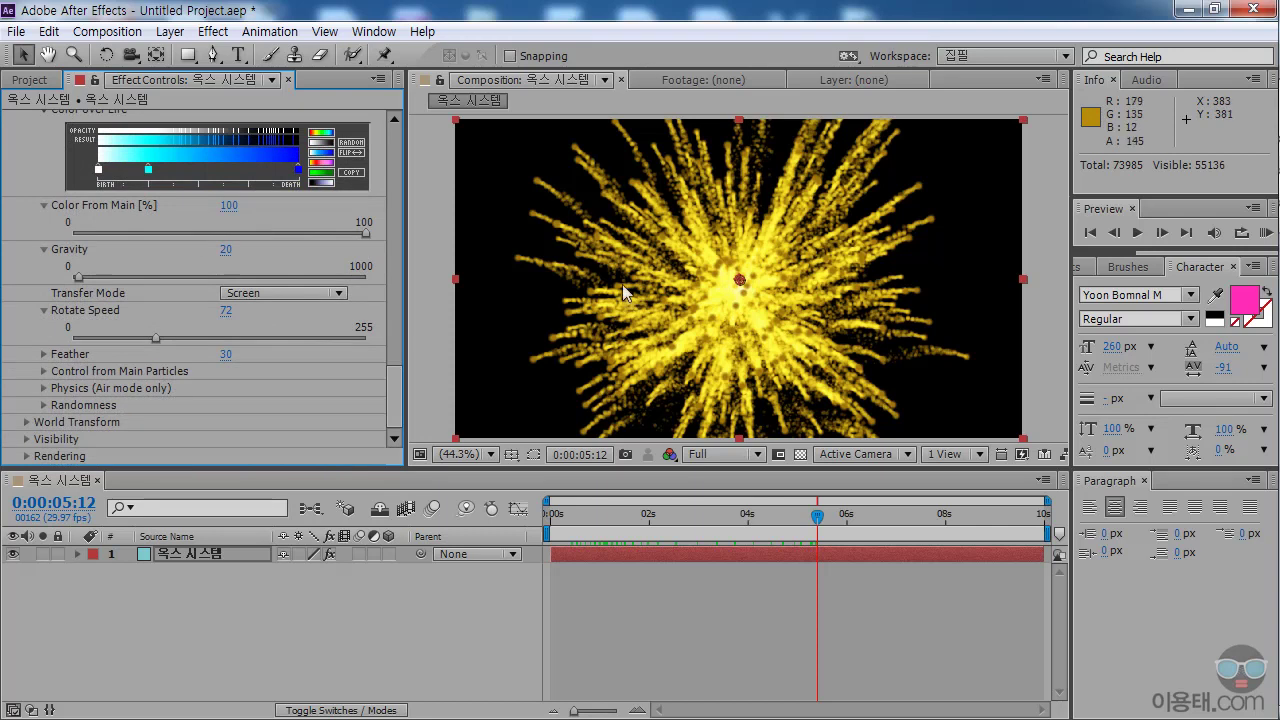
pyautogui.moveTo(155, 338); pyautogui.dragTo(41, 339)
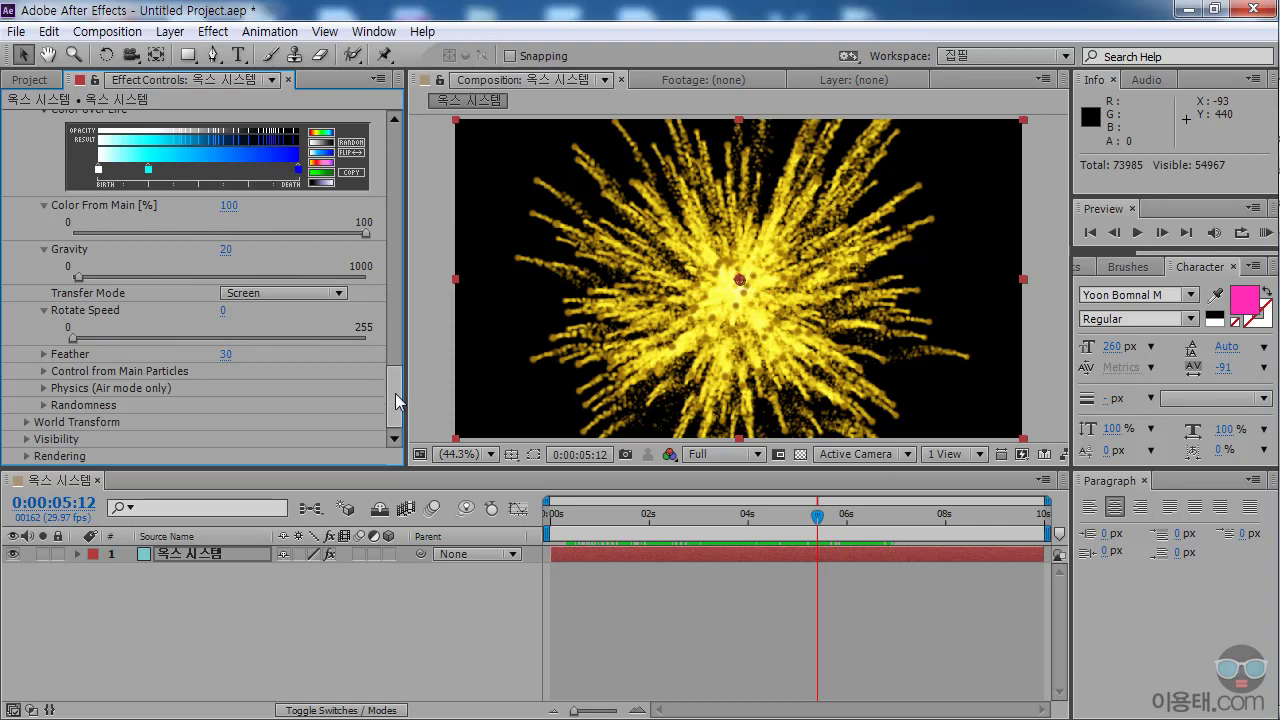
# Try Aux System Feather values of 0 and 82 while inspecting the trails at 100% magnification.
pyautogui.click(43, 355)
pyautogui.scroll(-1, 388, 402)
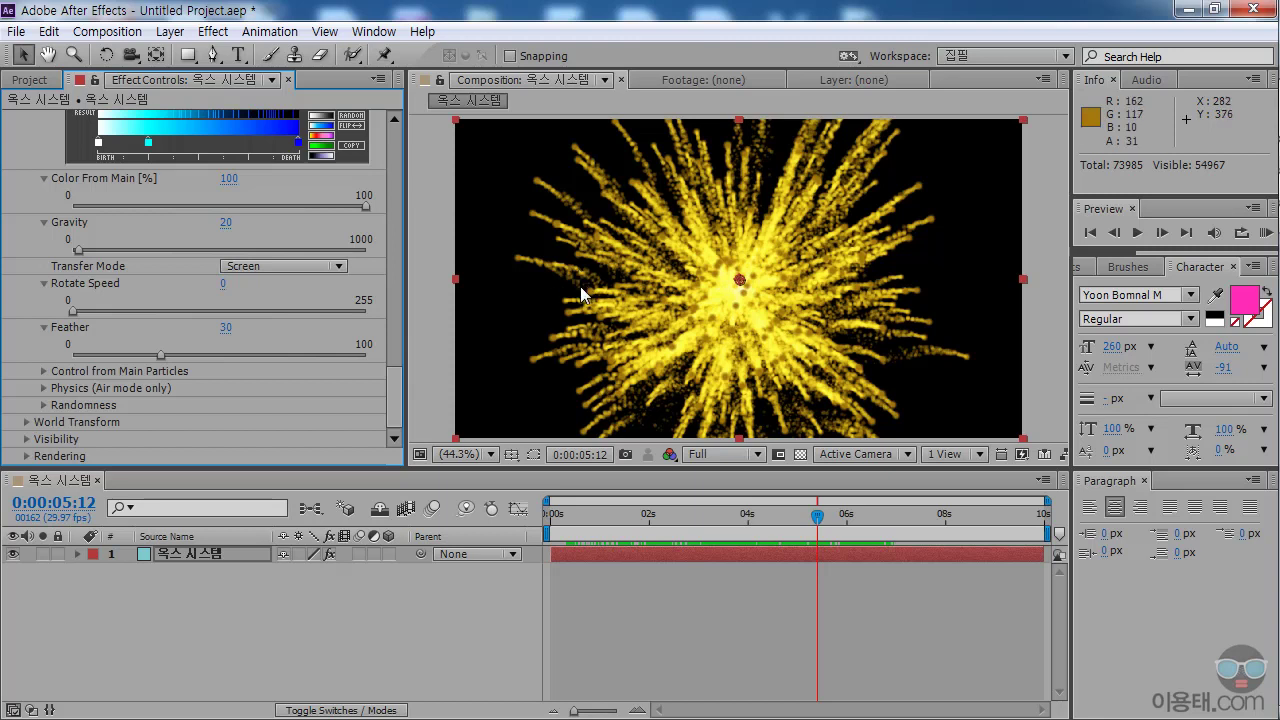
pyautogui.press('.')
pyautogui.press('.')
pyautogui.press('.')
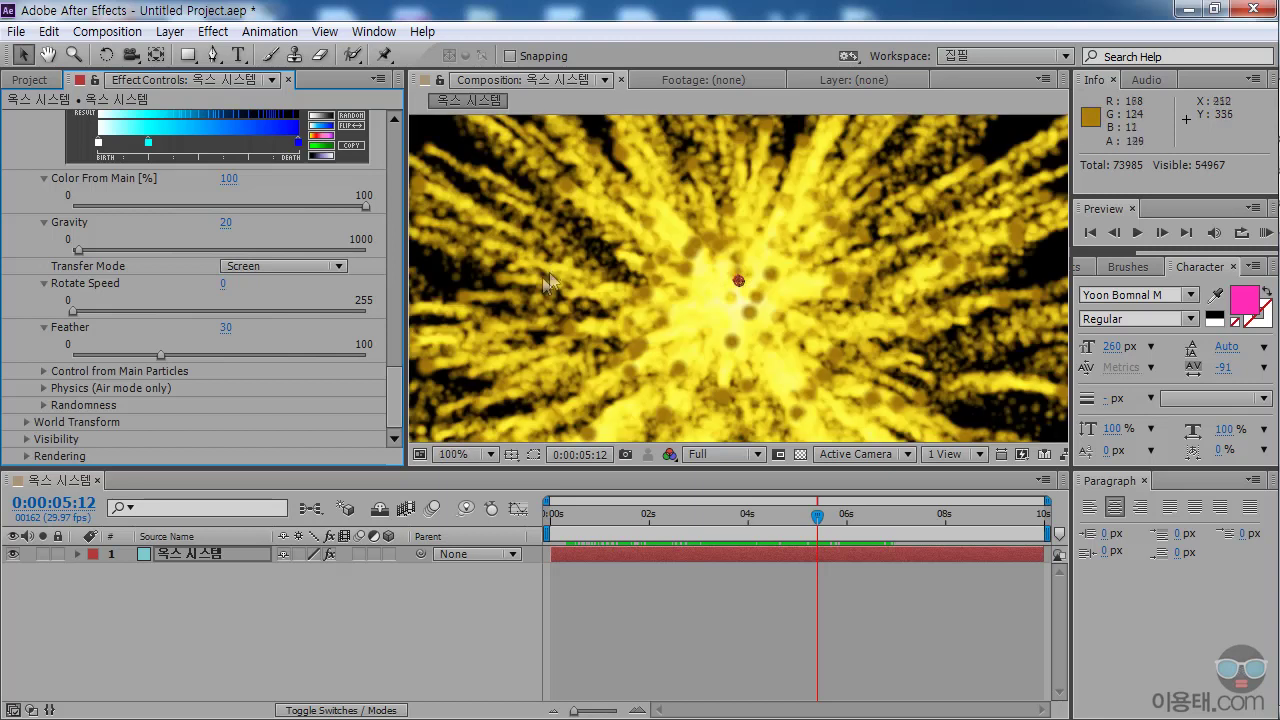
pyautogui.moveTo(525, 278); pyautogui.dragTo(707, 300)
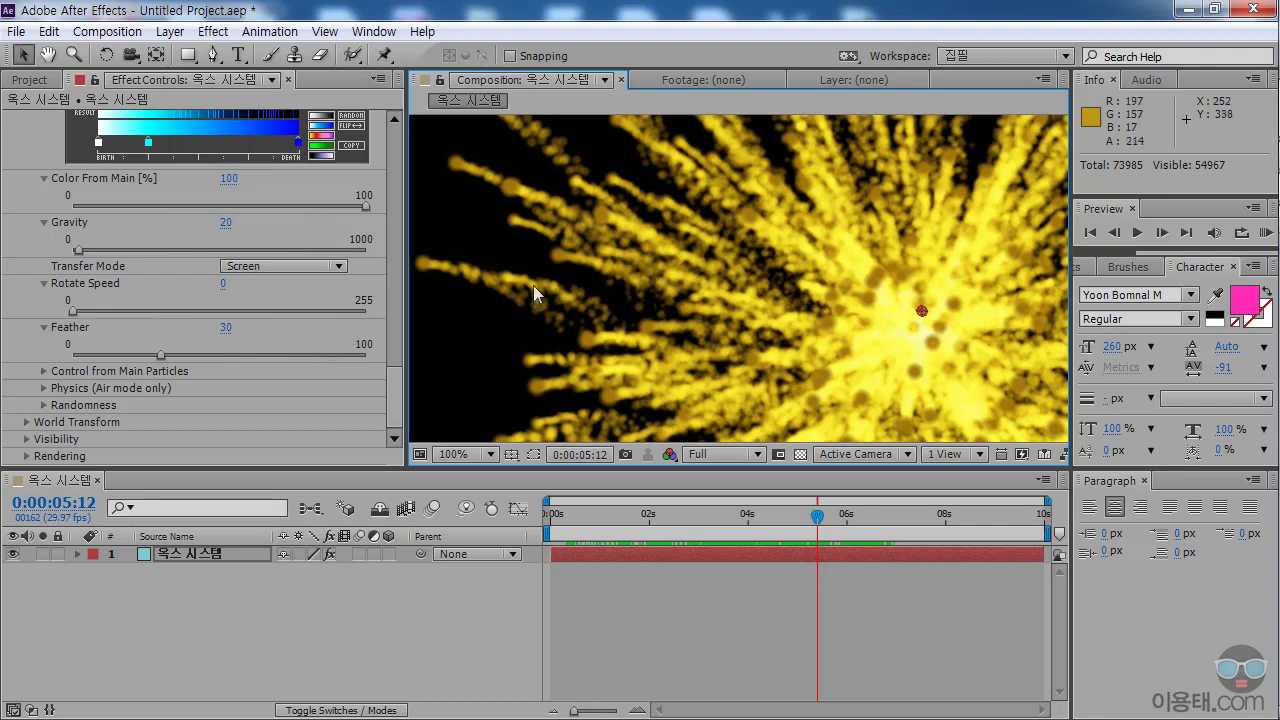
pyautogui.moveTo(159, 354); pyautogui.dragTo(30, 353)
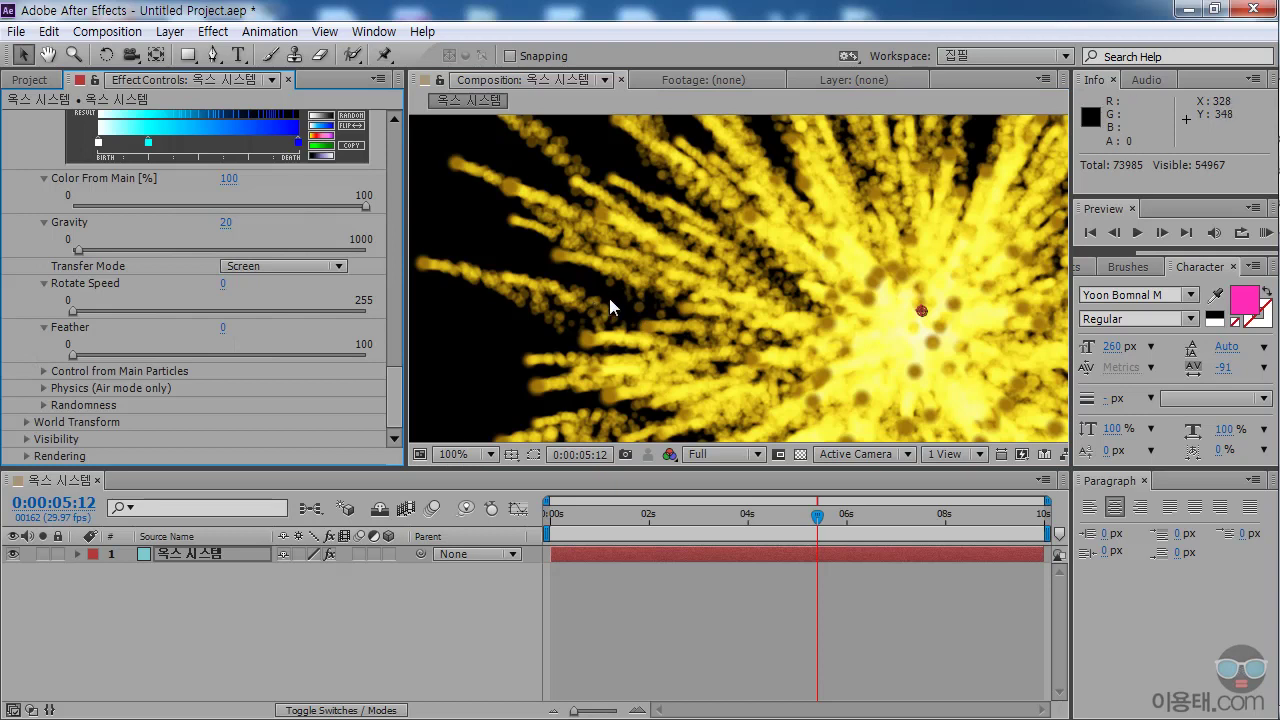
pyautogui.moveTo(73, 366); pyautogui.dragTo(314, 363)
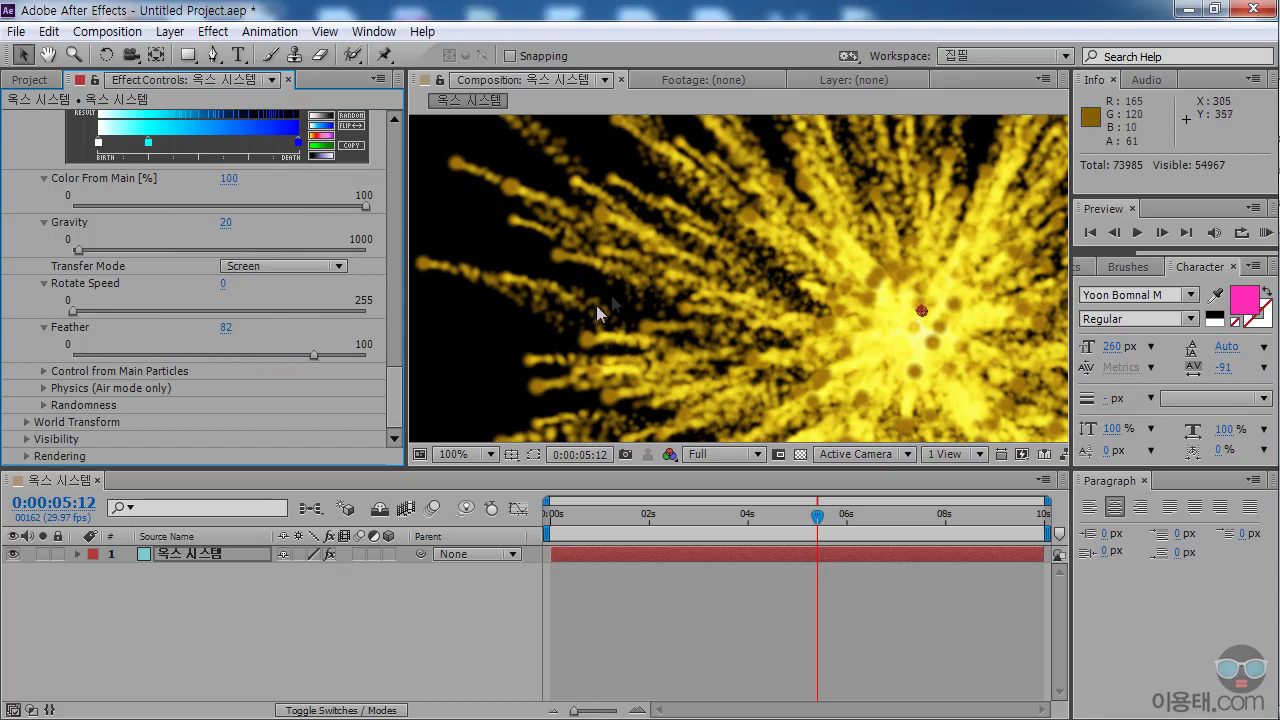
# Set the Aux System's Feather to 30 and fit the whole composition in the viewer.
pyautogui.click(225, 330)
pyautogui.write('30')
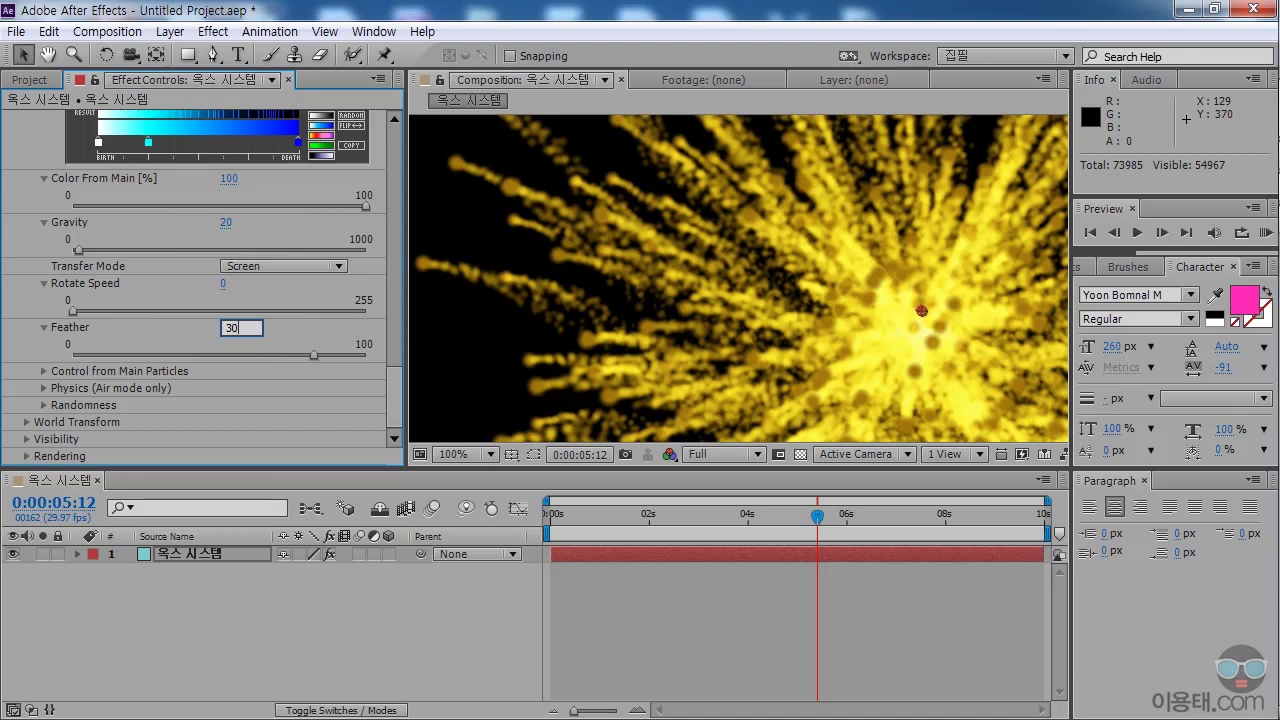
pyautogui.press('Return')
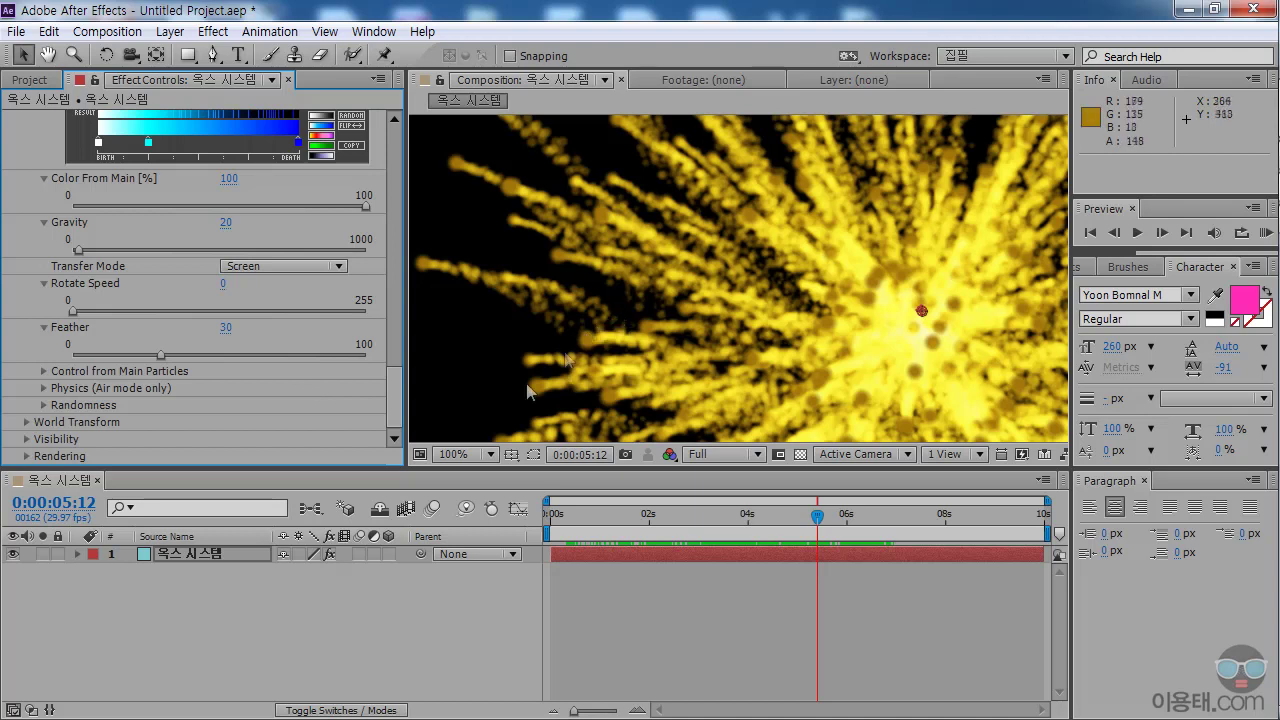
pyautogui.click(458, 454)
pyautogui.click(493, 110)
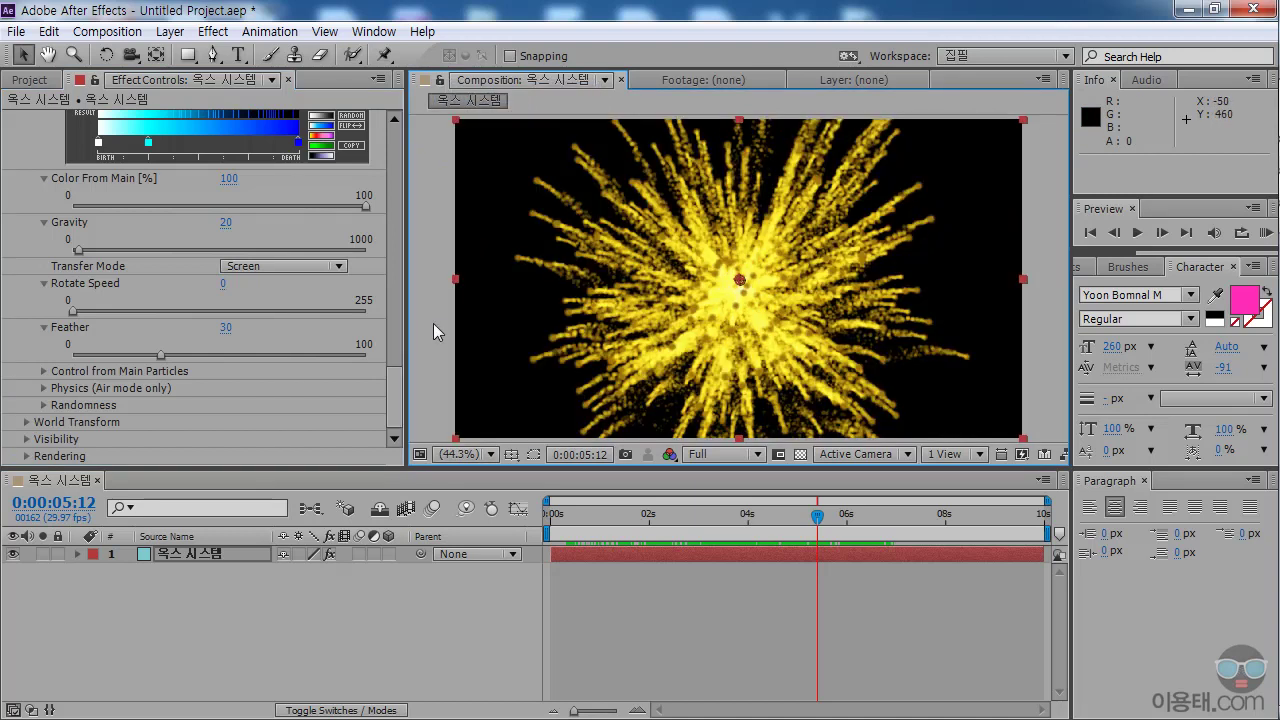
# Open the Inherit Velocity setting under Control from Main Particles and preview the trails up to 0:00:04:12.
pyautogui.click(395, 403)
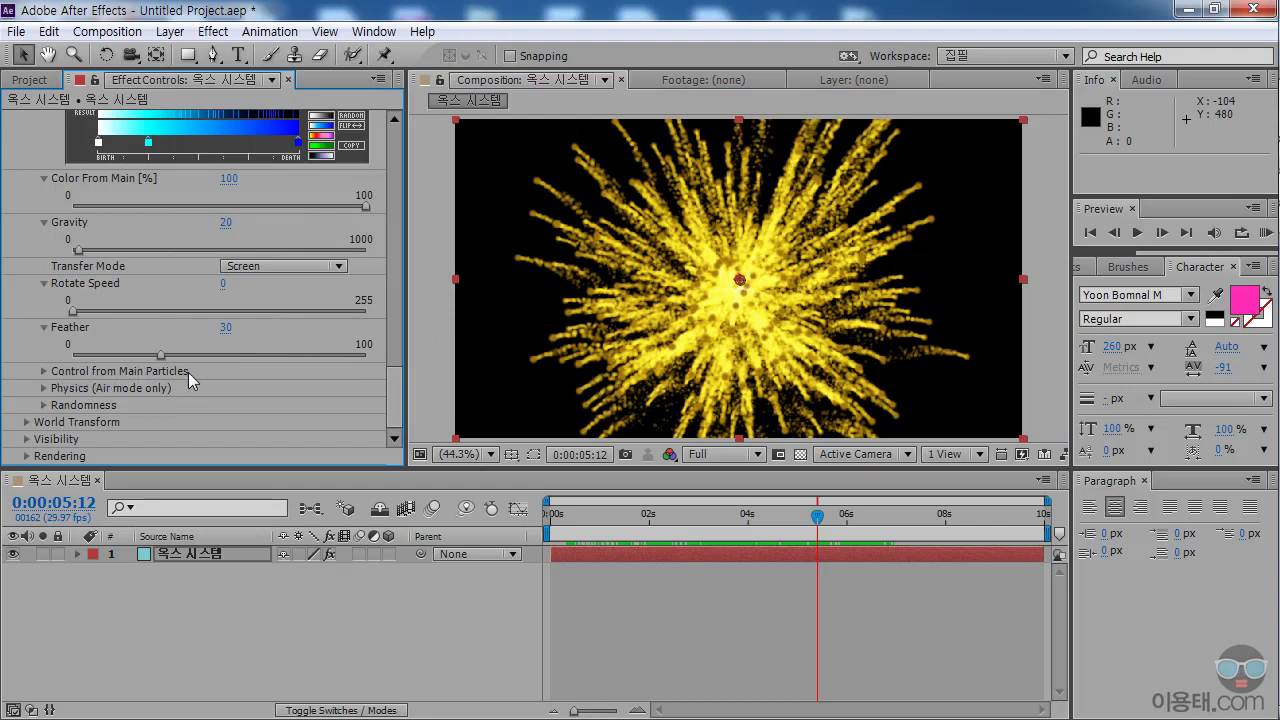
pyautogui.click(44, 371)
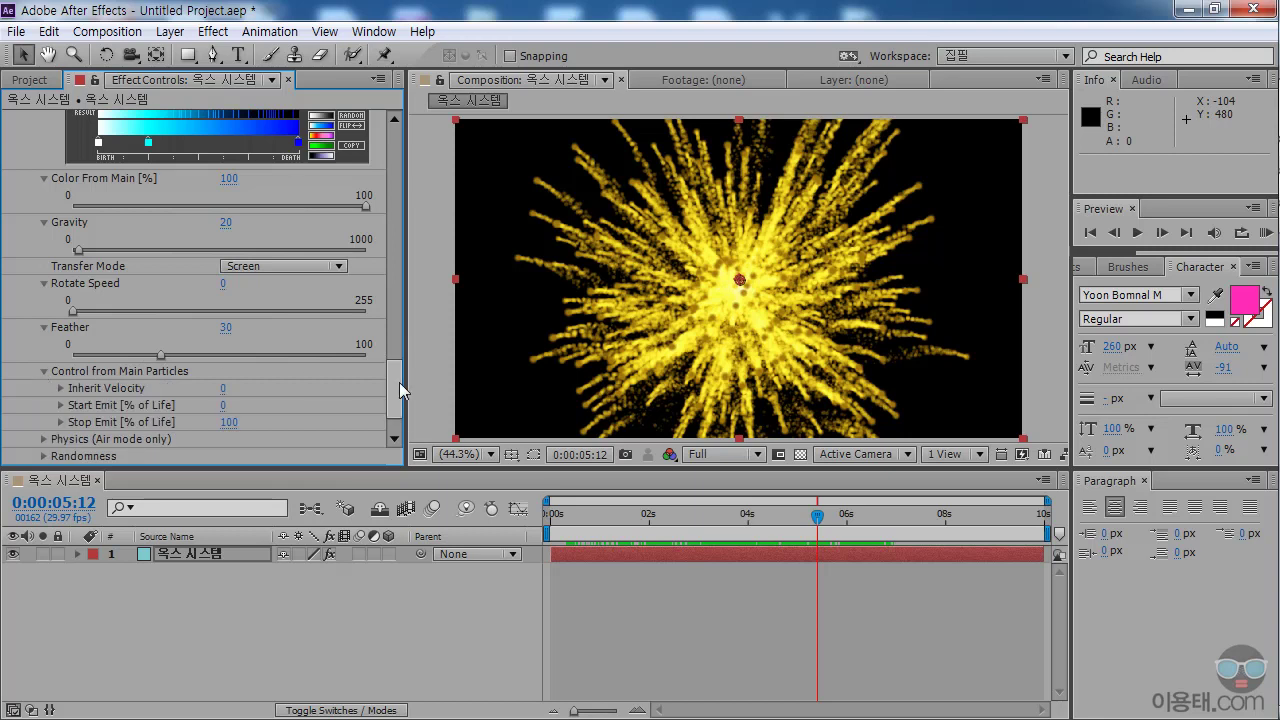
pyautogui.scroll(-2, 397, 381)
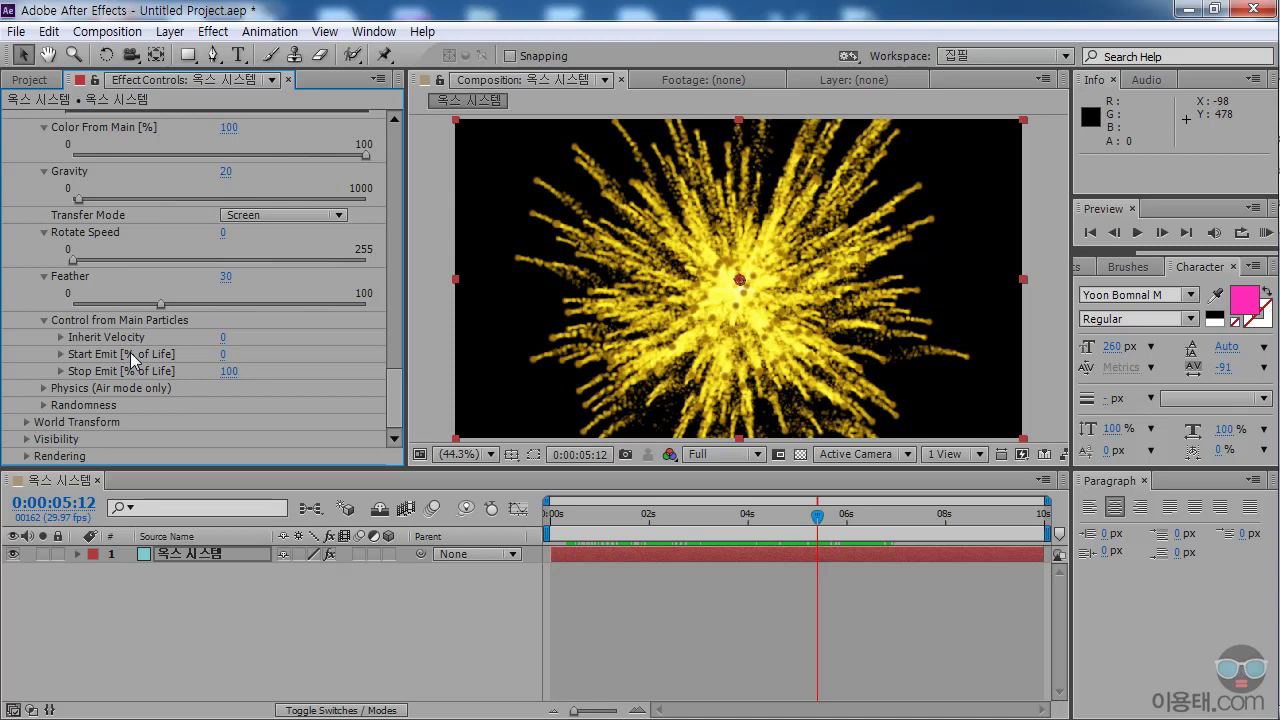
pyautogui.click(60, 337)
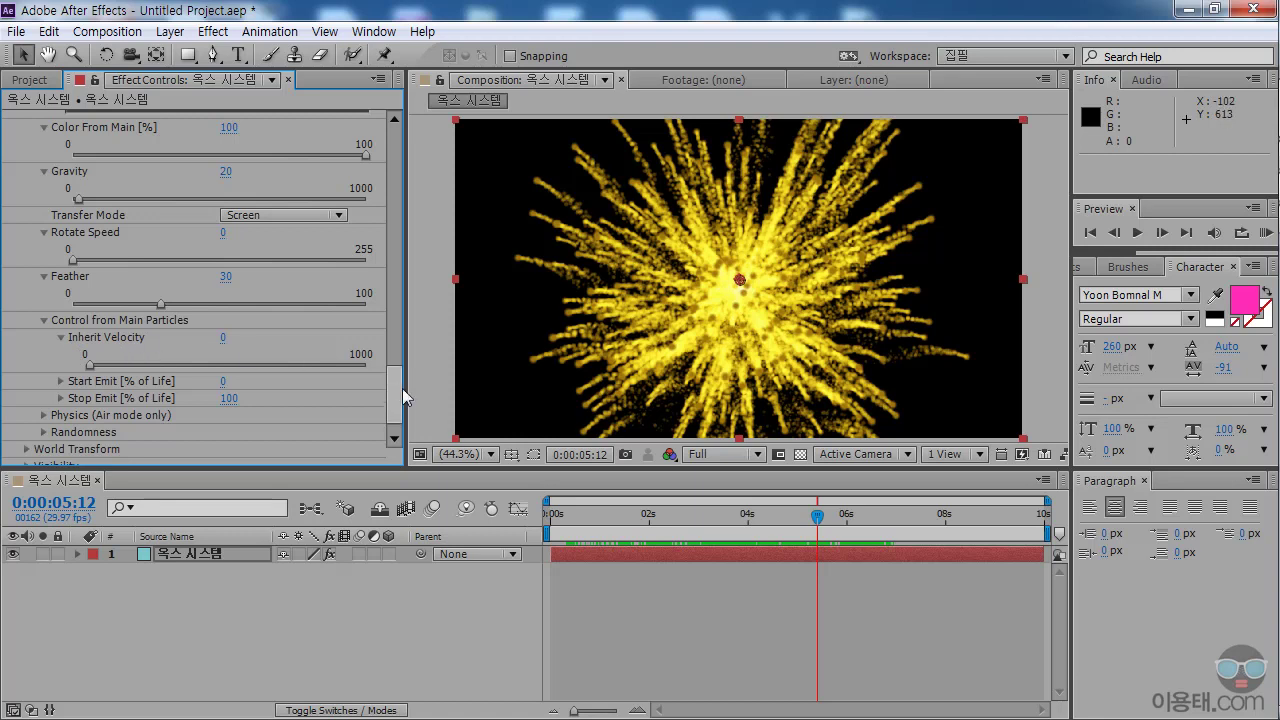
pyautogui.scroll(-2, 397, 386)
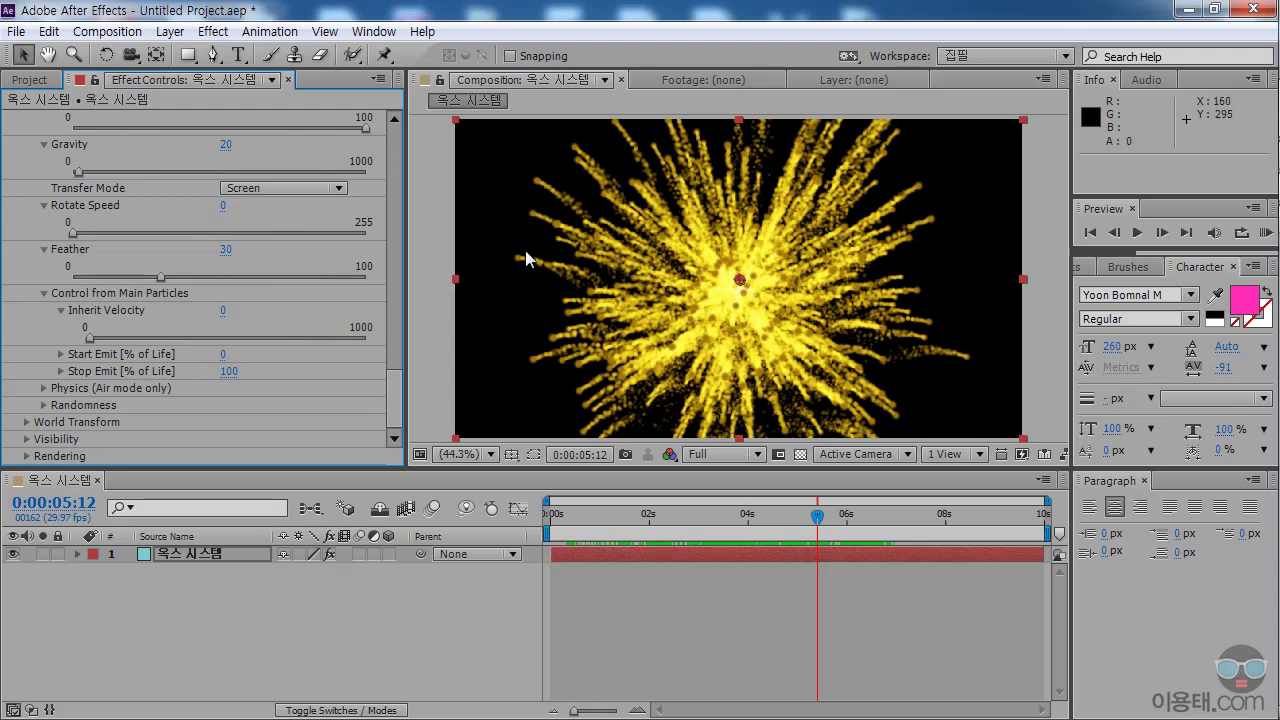
pyautogui.click(605, 514)
pyautogui.moveTo(605, 514); pyautogui.dragTo(766, 514)
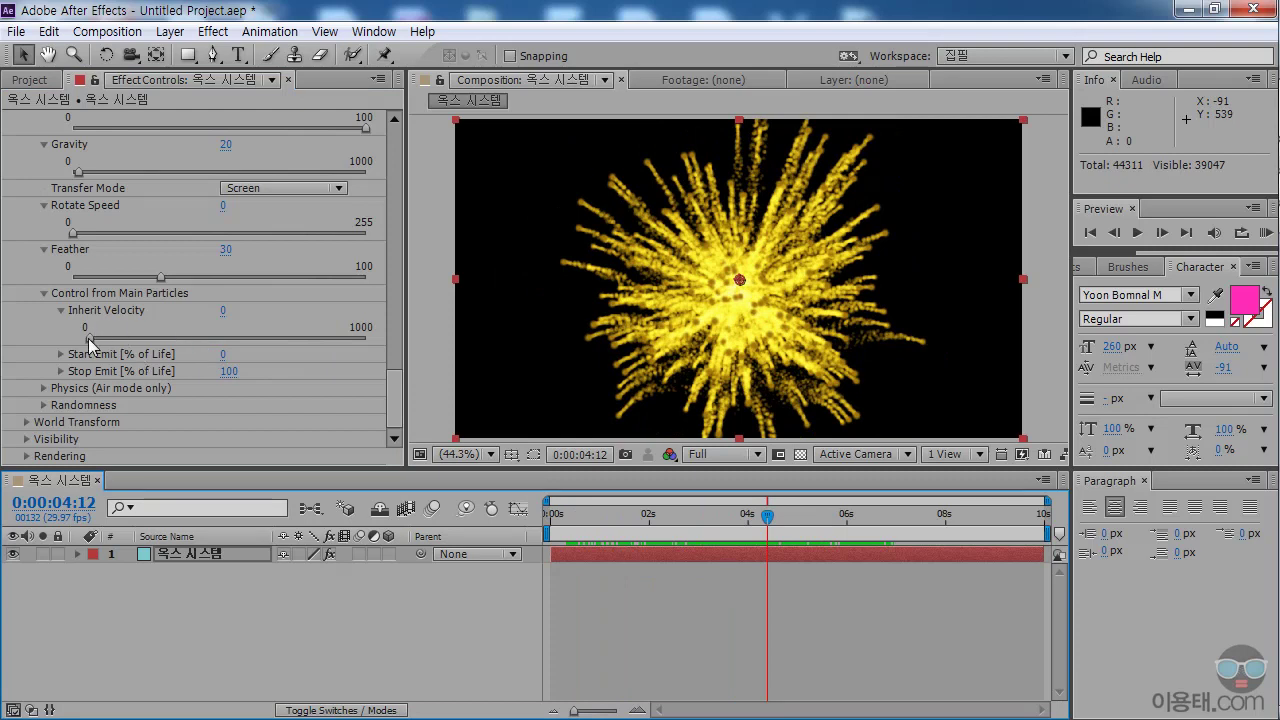
# Try an Inherit Velocity of 268, preview the trails up to 0:00:04:23, and reset it to 0.
pyautogui.moveTo(88, 343); pyautogui.dragTo(165, 341)
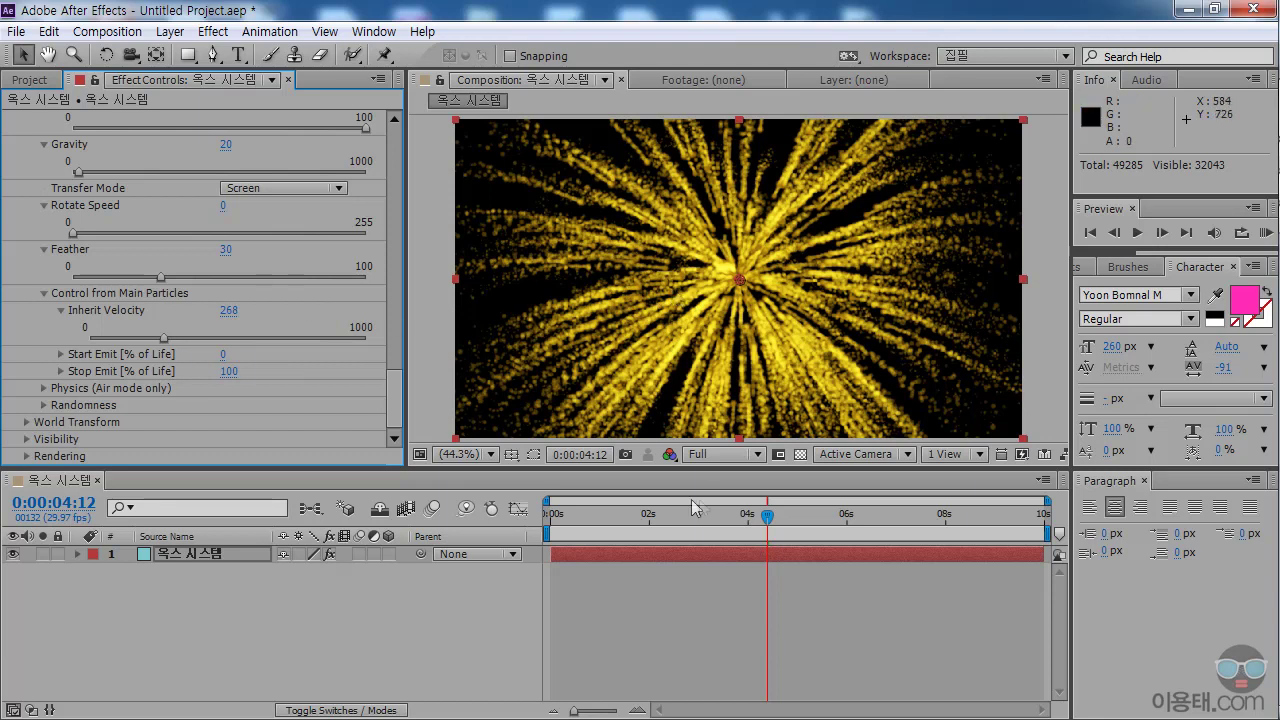
pyautogui.moveTo(568, 514); pyautogui.dragTo(789, 520)
pyautogui.moveTo(735, 524); pyautogui.dragTo(785, 517)
pyautogui.moveTo(166, 339); pyautogui.dragTo(91, 351)
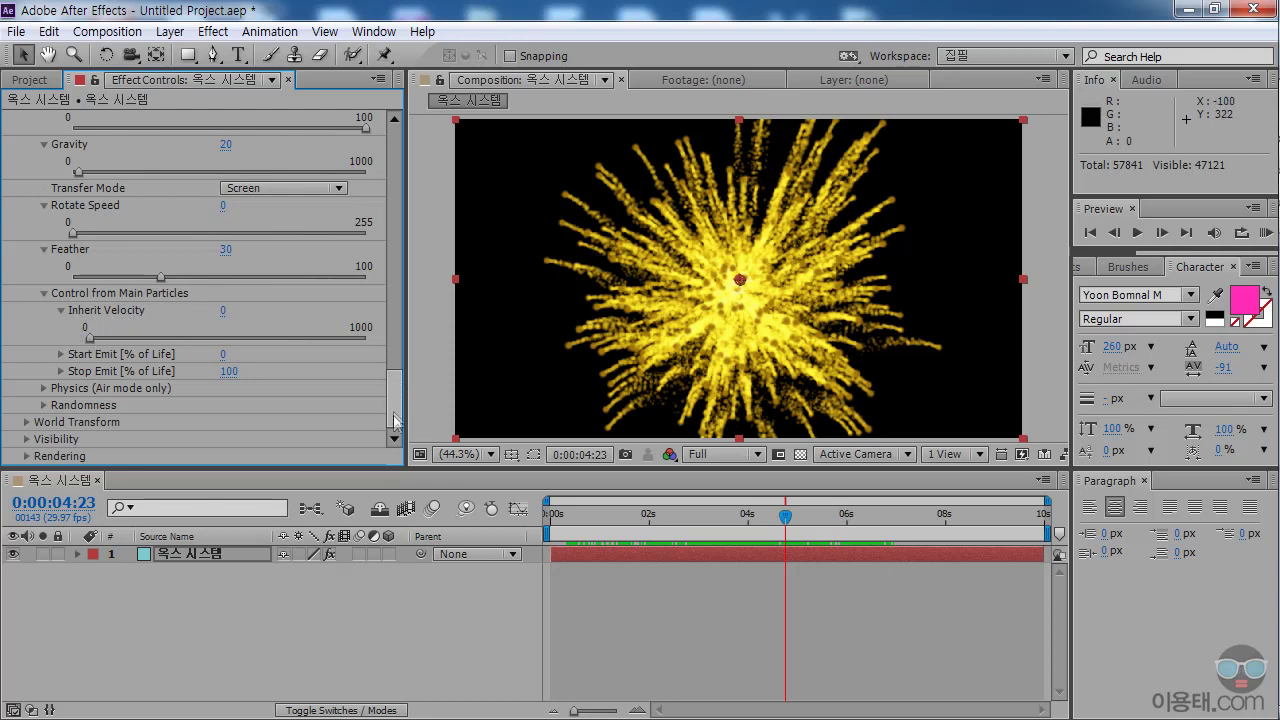
# Check the main particles' Life setting and set the Aux System's Start Emit [% of Life] to 23.
pyautogui.click(57, 354)
pyautogui.scroll(-1, 390, 400)
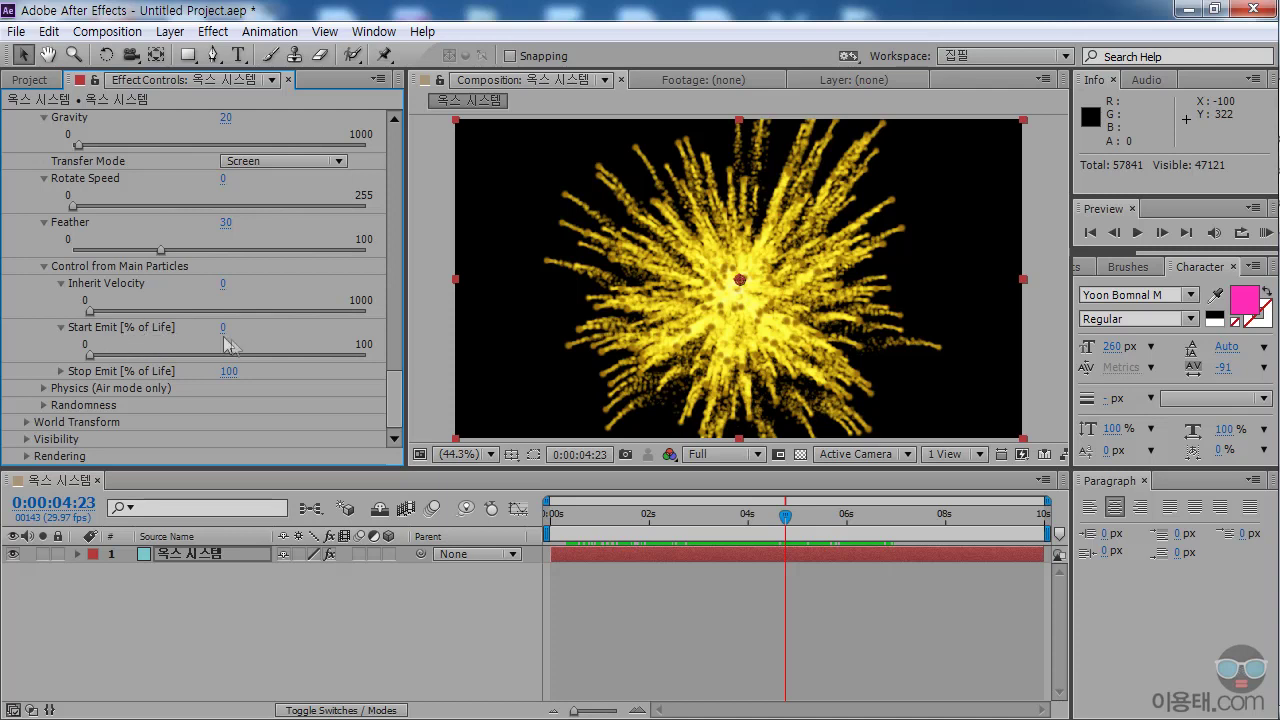
pyautogui.moveTo(396, 403); pyautogui.dragTo(397, 219)
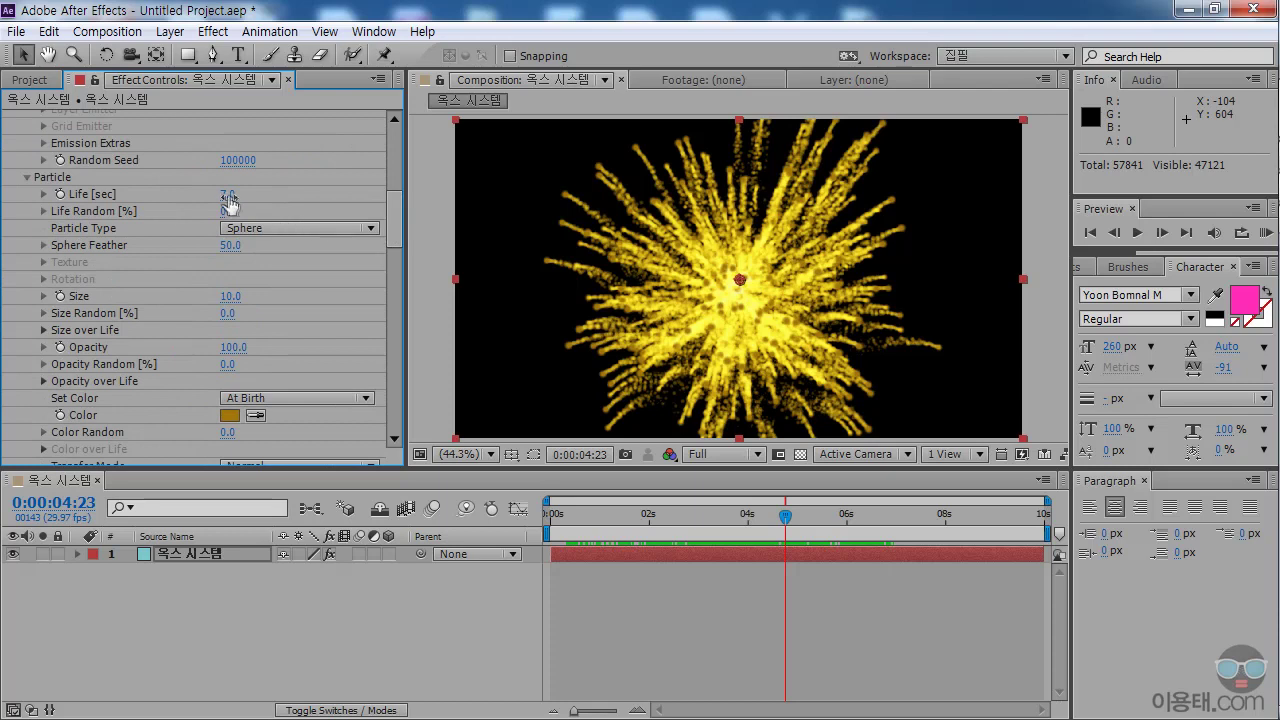
pyautogui.moveTo(397, 232); pyautogui.dragTo(397, 414)
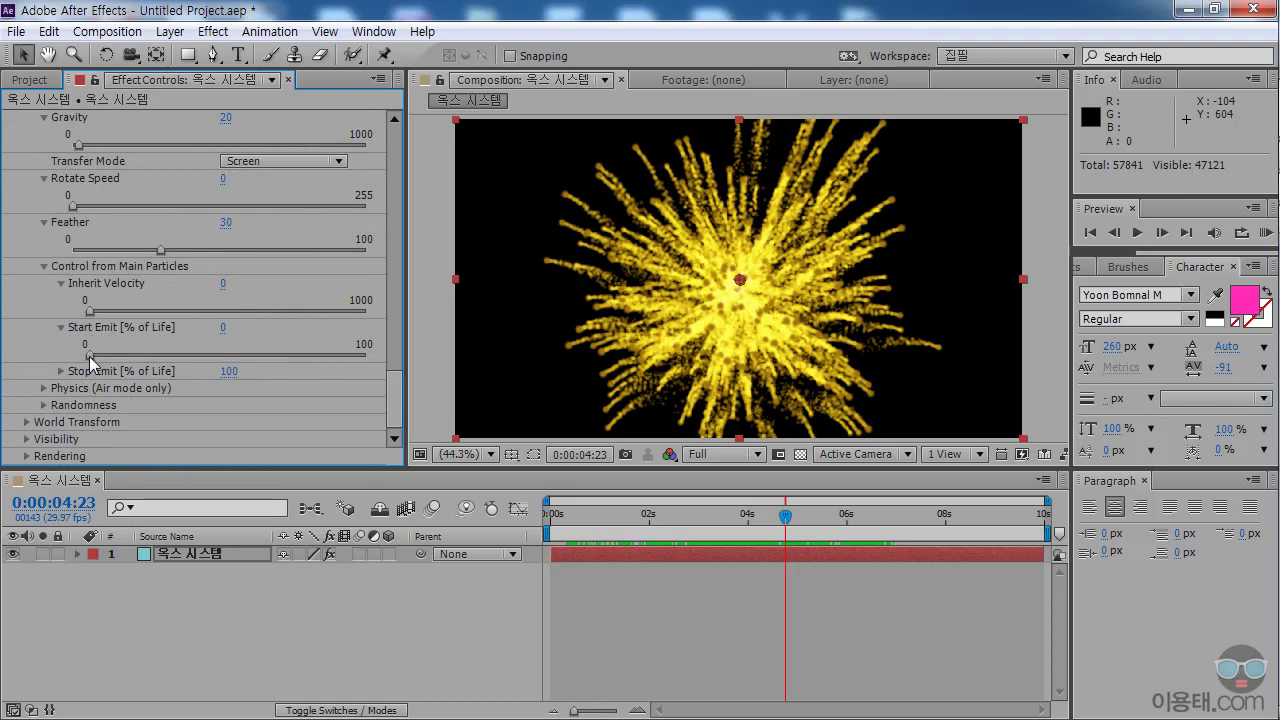
pyautogui.moveTo(90, 356); pyautogui.dragTo(148, 355)
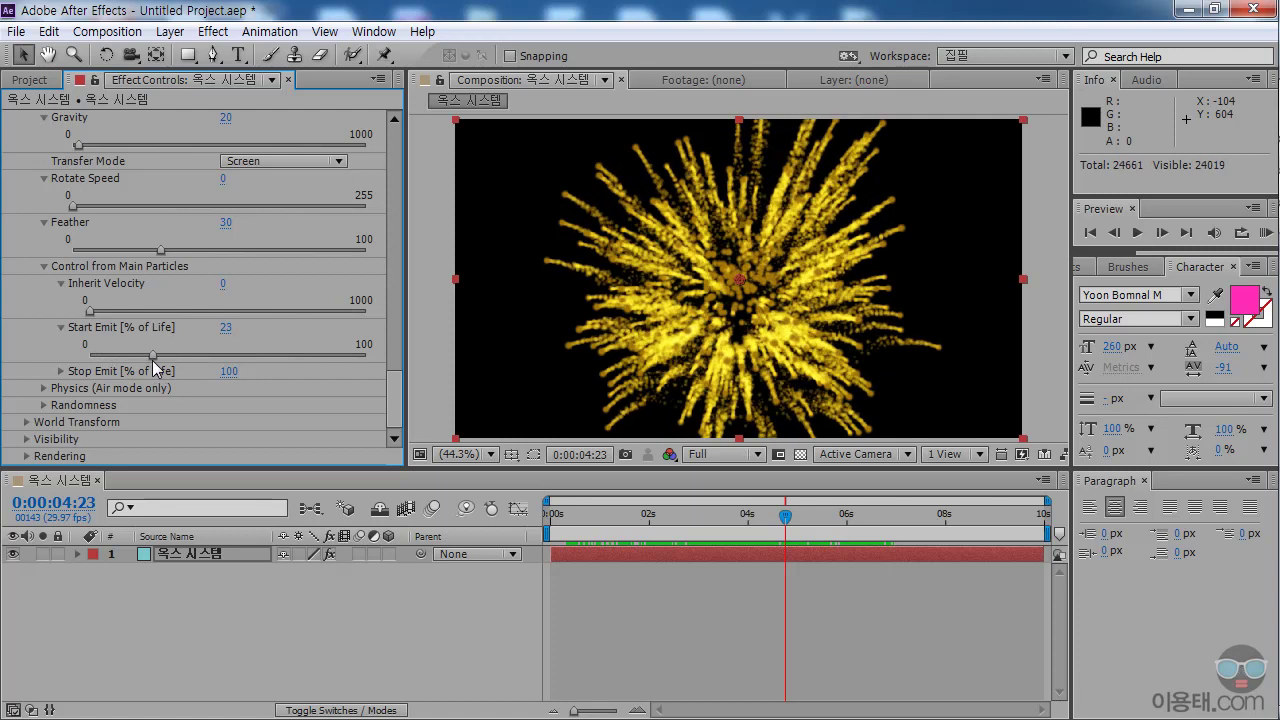
# Set the Aux System's Start Emit [% of Life] to 25 and preview the trails, ending at 0:00:02:24.
pyautogui.moveTo(152, 355); pyautogui.dragTo(159, 355)
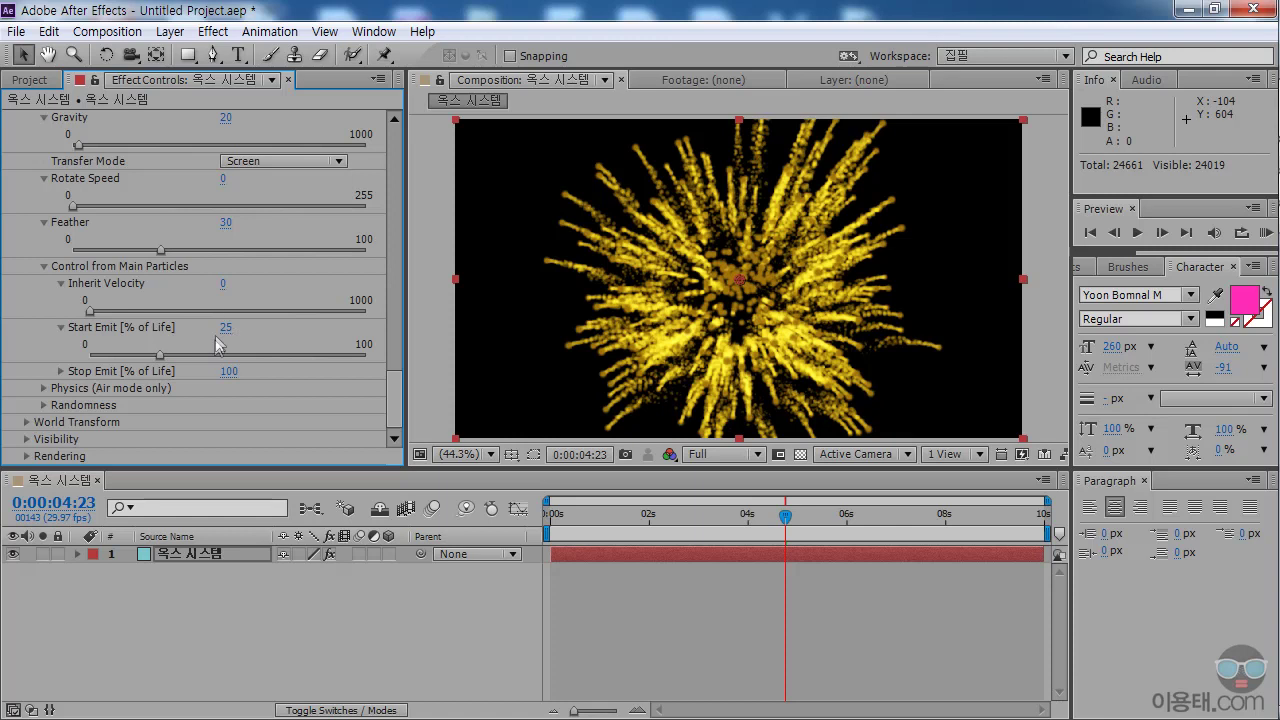
pyautogui.moveTo(582, 516); pyautogui.dragTo(703, 533)
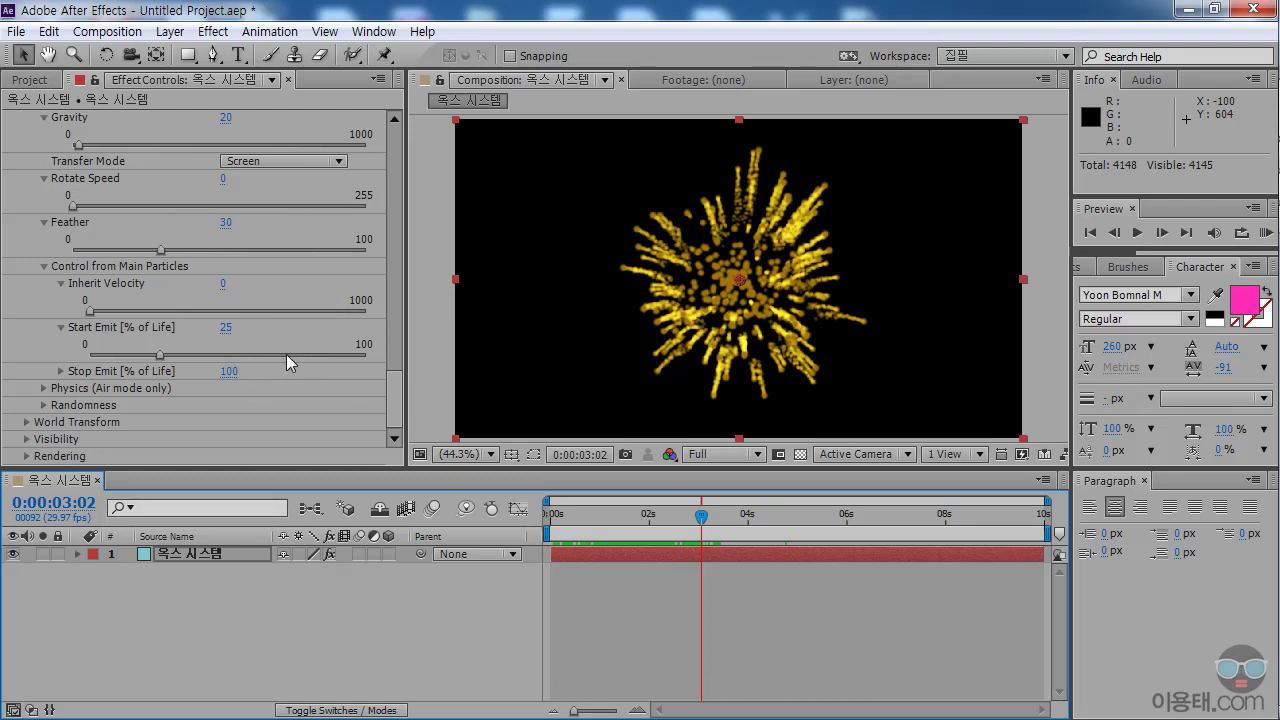
pyautogui.moveTo(704, 525)
pyautogui.mouseDown()
pyautogui.moveTo(740, 526)
pyautogui.moveTo(643, 528)
pyautogui.moveTo(688, 528)
pyautogui.mouseUp()
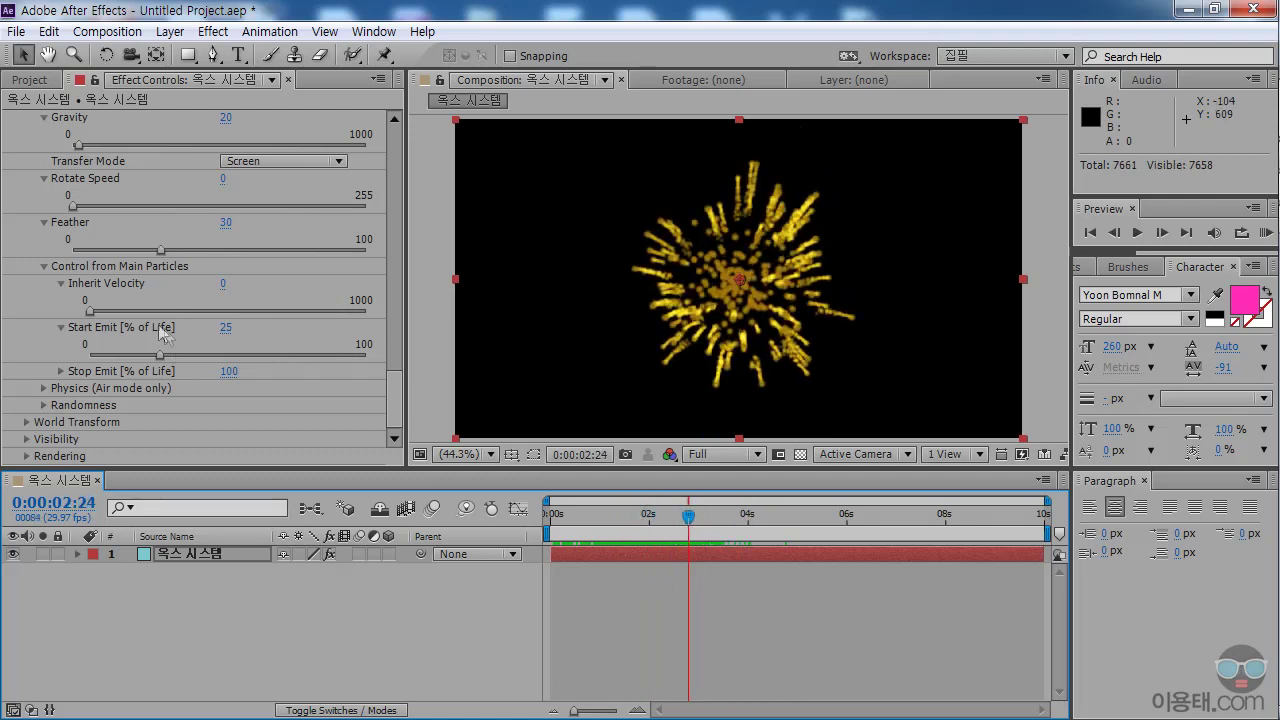
# Set the Aux System's Stop Emit [% of Life] to 59 and preview the trails, ending at 0:00:02:29.
pyautogui.click(57, 370)
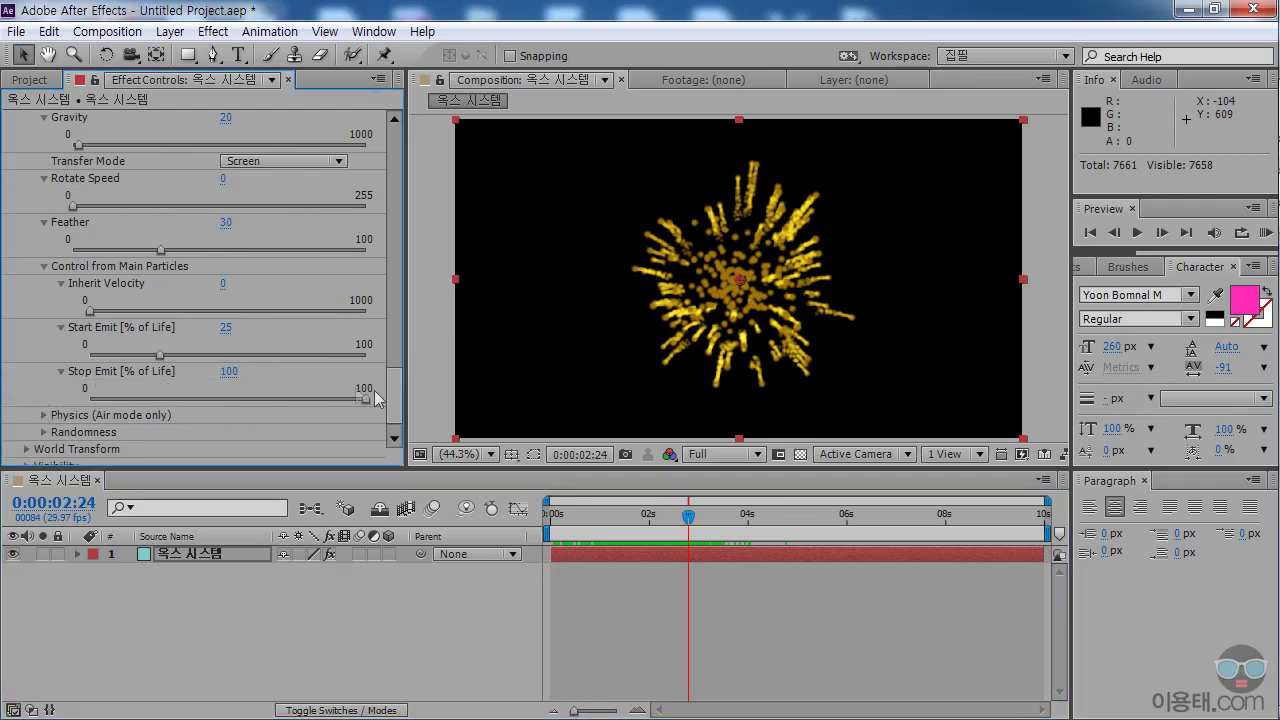
pyautogui.scroll(-1, 396, 405)
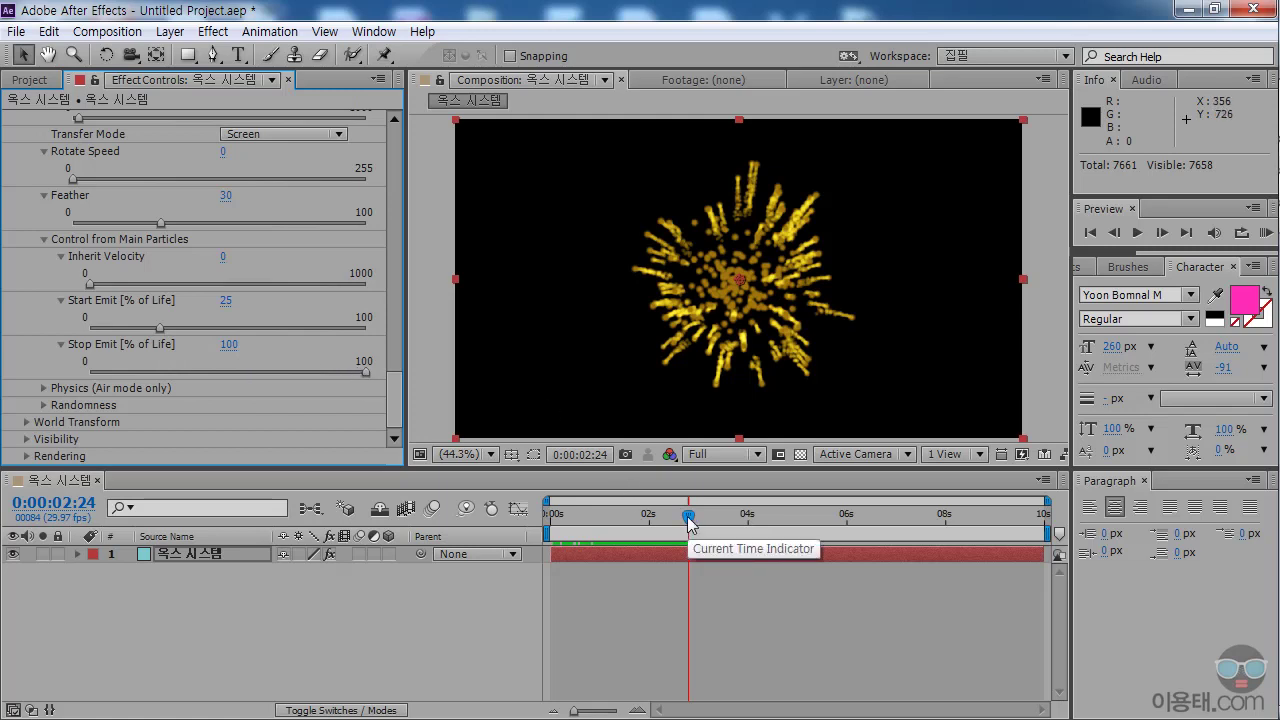
pyautogui.moveTo(688, 521); pyautogui.dragTo(745, 530)
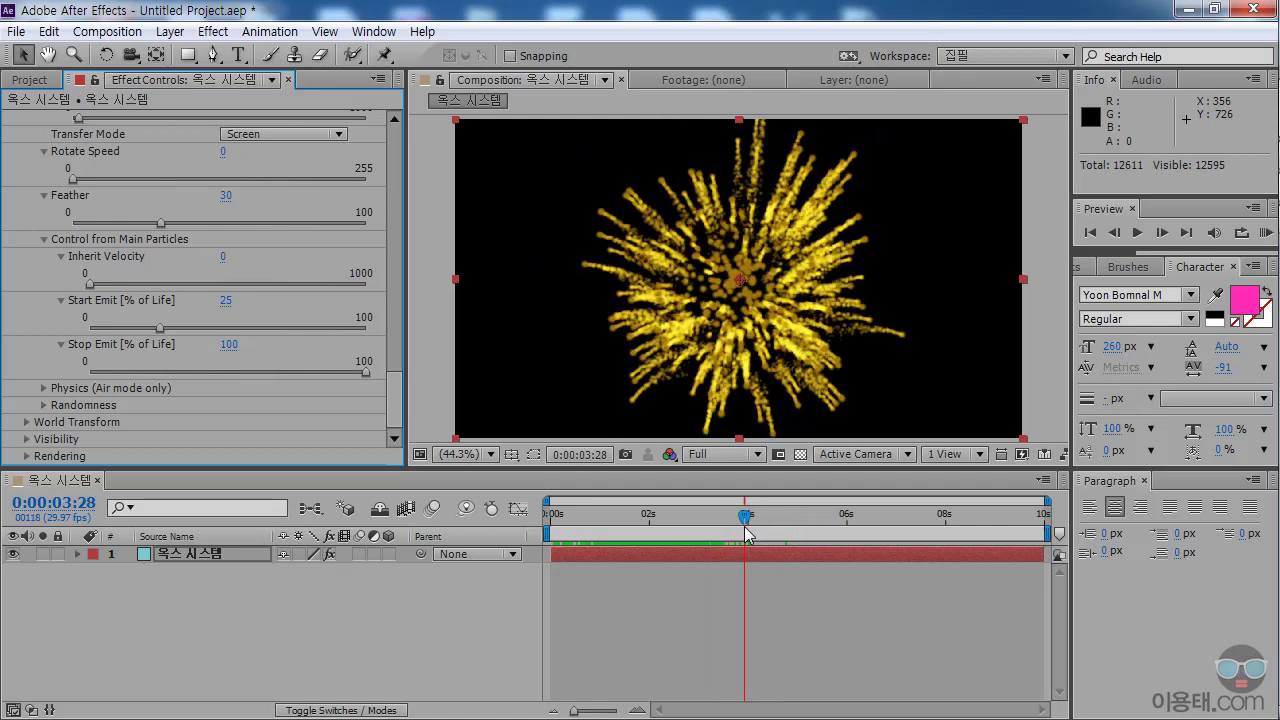
pyautogui.moveTo(365, 372); pyautogui.dragTo(265, 374)
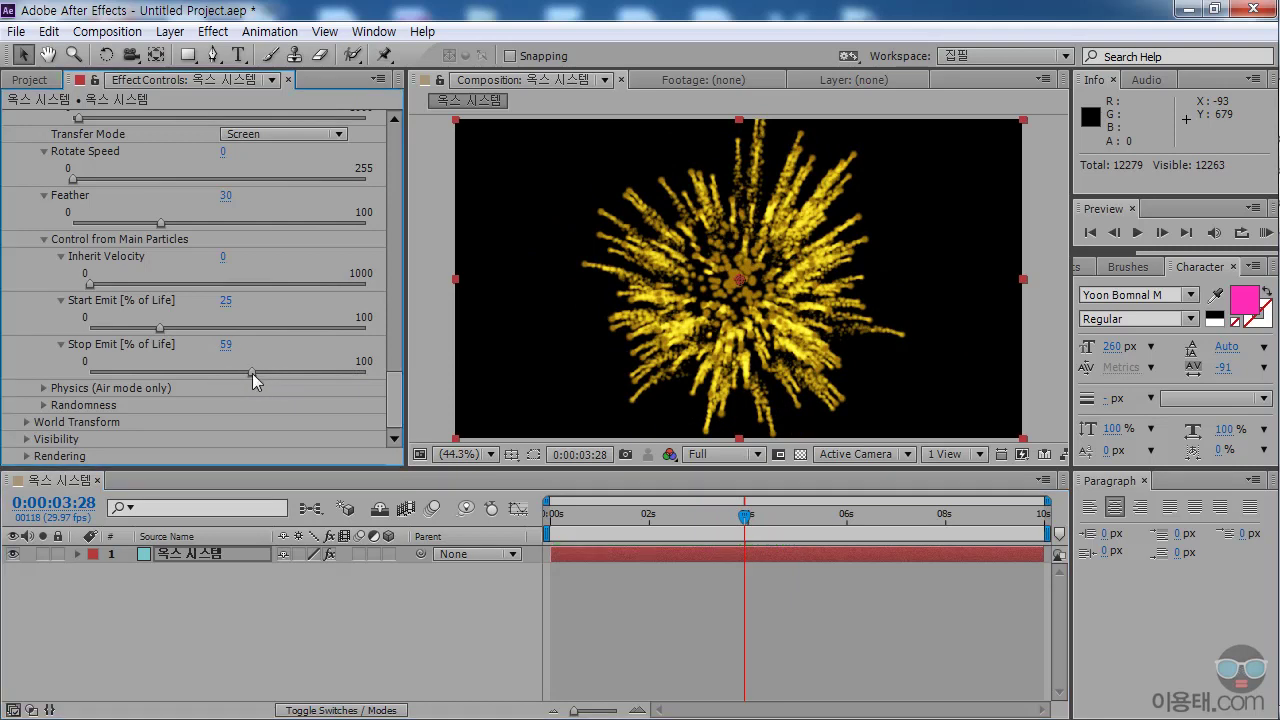
pyautogui.moveTo(742, 518); pyautogui.dragTo(697, 534)
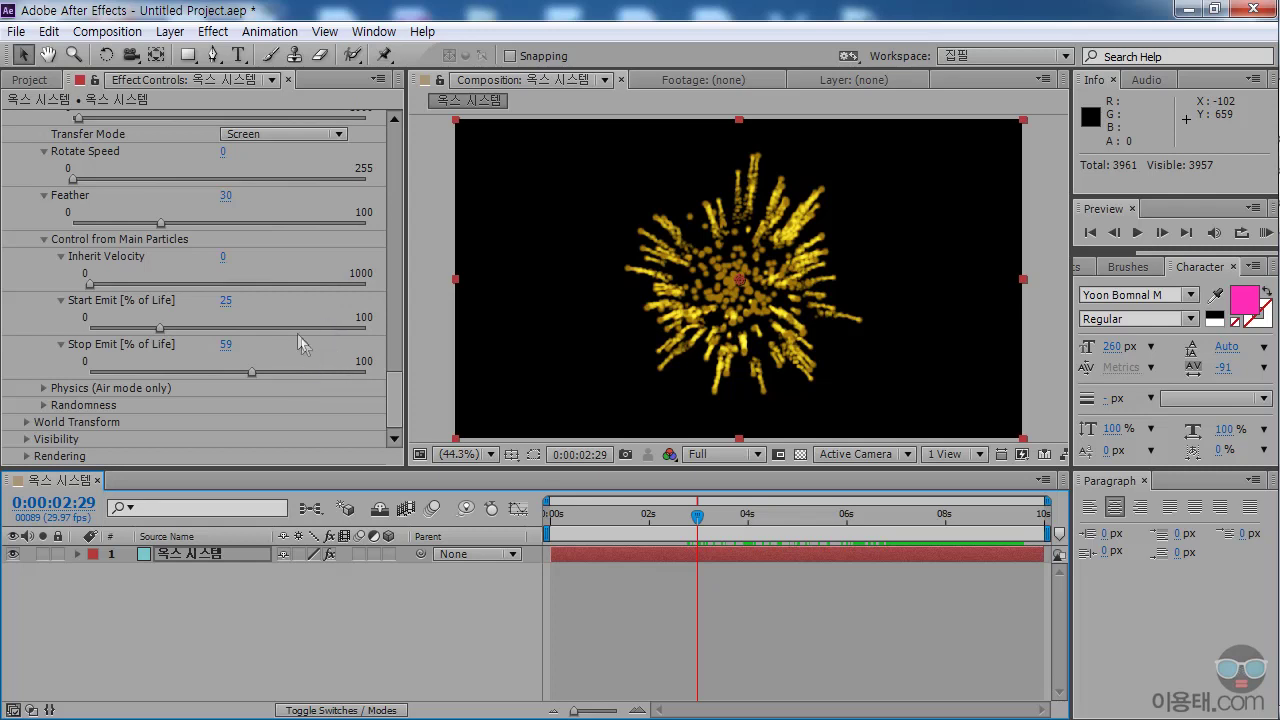
# Reset Stop Emit [% of Life] to 100 and Start Emit [% of Life] to 0, and preview the trails up to 0:00:03:25.
pyautogui.moveTo(252, 372); pyautogui.dragTo(392, 388)
pyautogui.moveTo(160, 329); pyautogui.dragTo(44, 330)
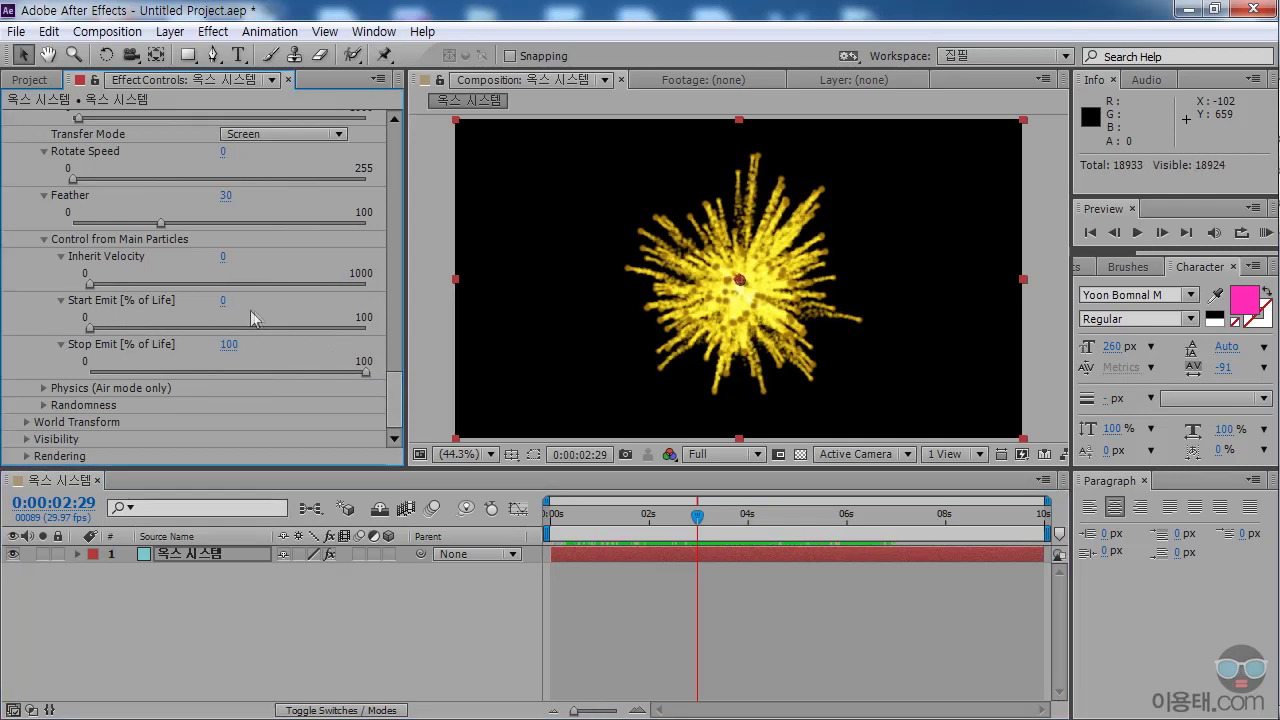
pyautogui.moveTo(697, 515); pyautogui.dragTo(740, 515)
pyautogui.click(396, 393)
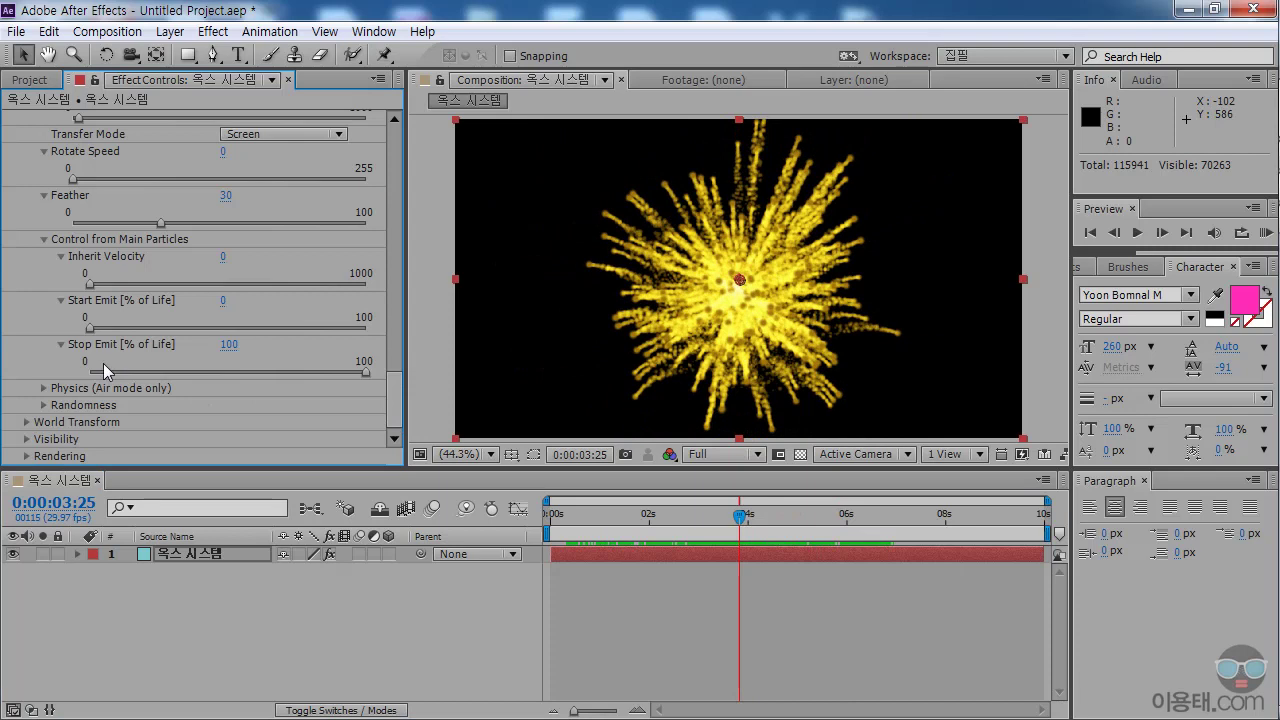
# Open the Aux System's Physics (Air mode only) settings and check the Physics Model options of the main particles.
pyautogui.click(42, 387)
pyautogui.scroll(-2, 397, 403)
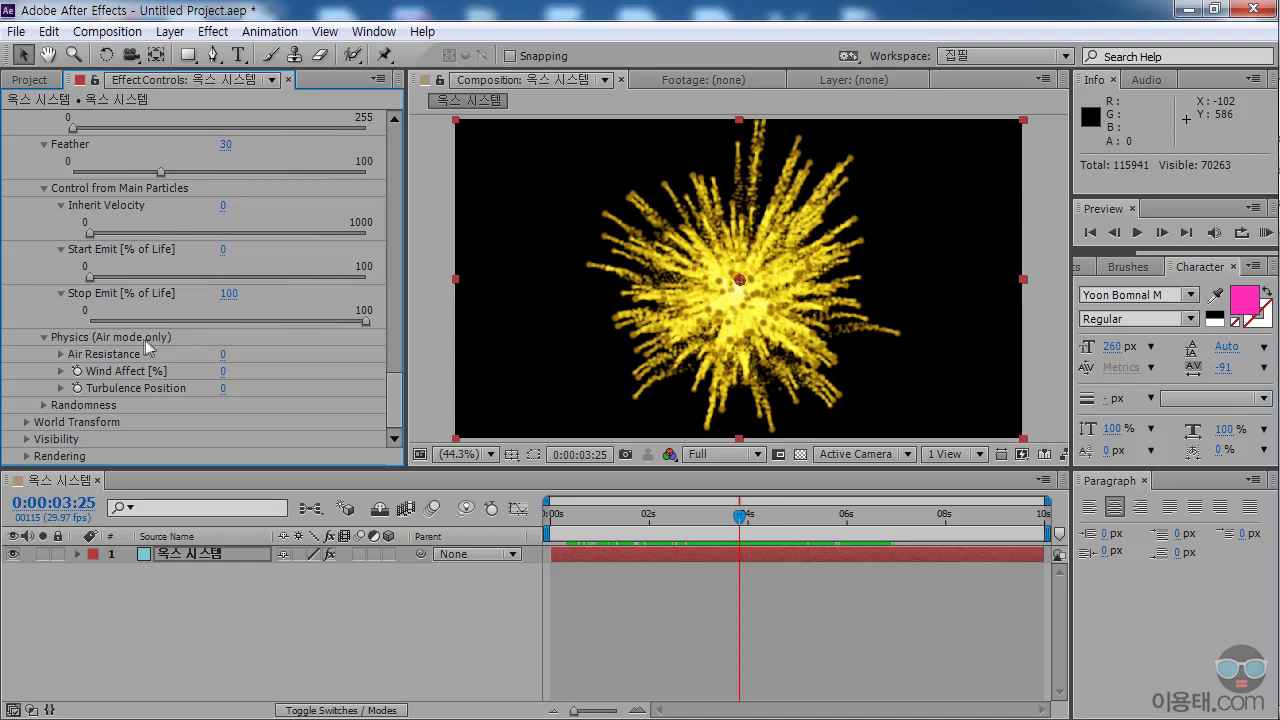
pyautogui.moveTo(397, 398); pyautogui.dragTo(397, 260)
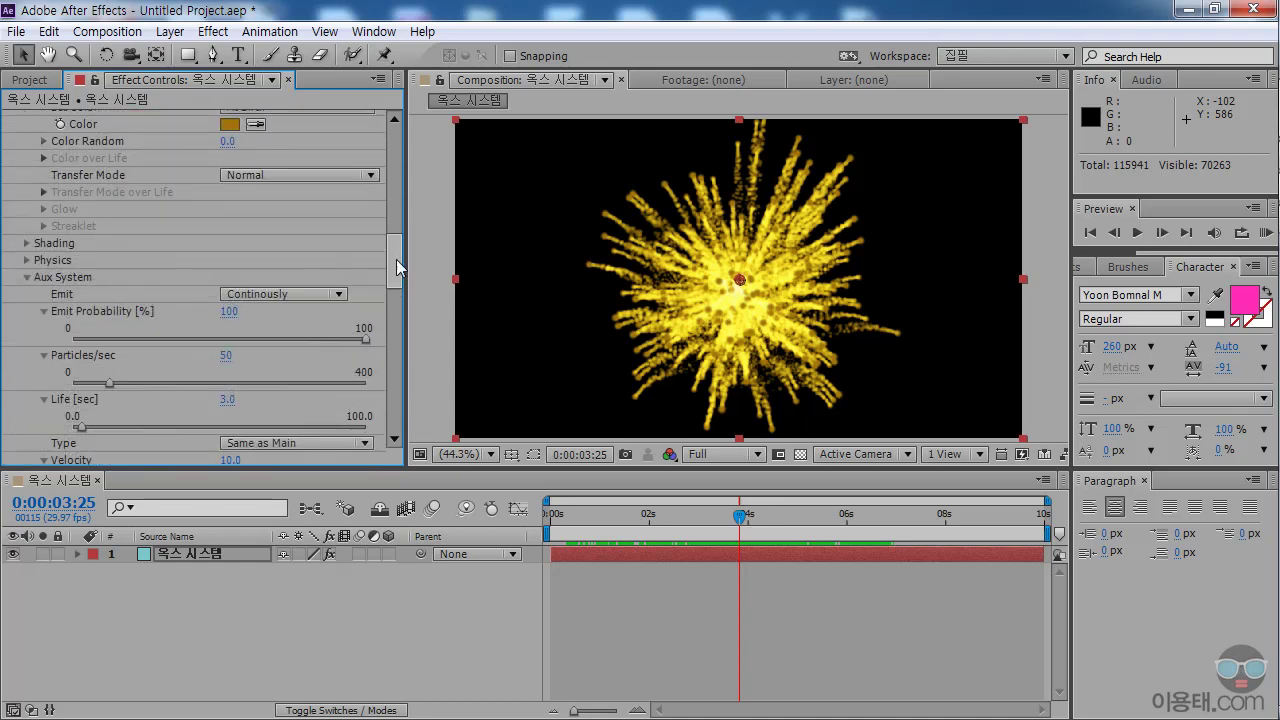
pyautogui.click(27, 260)
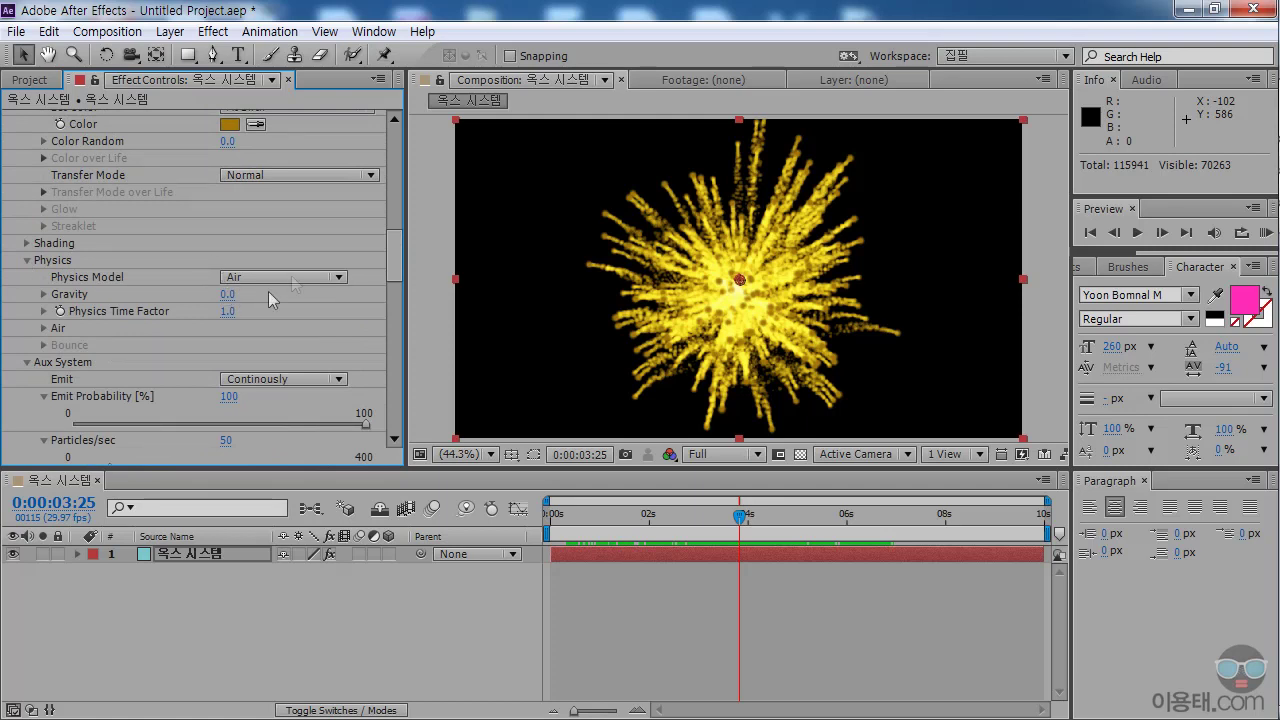
pyautogui.moveTo(397, 262); pyautogui.dragTo(397, 430)
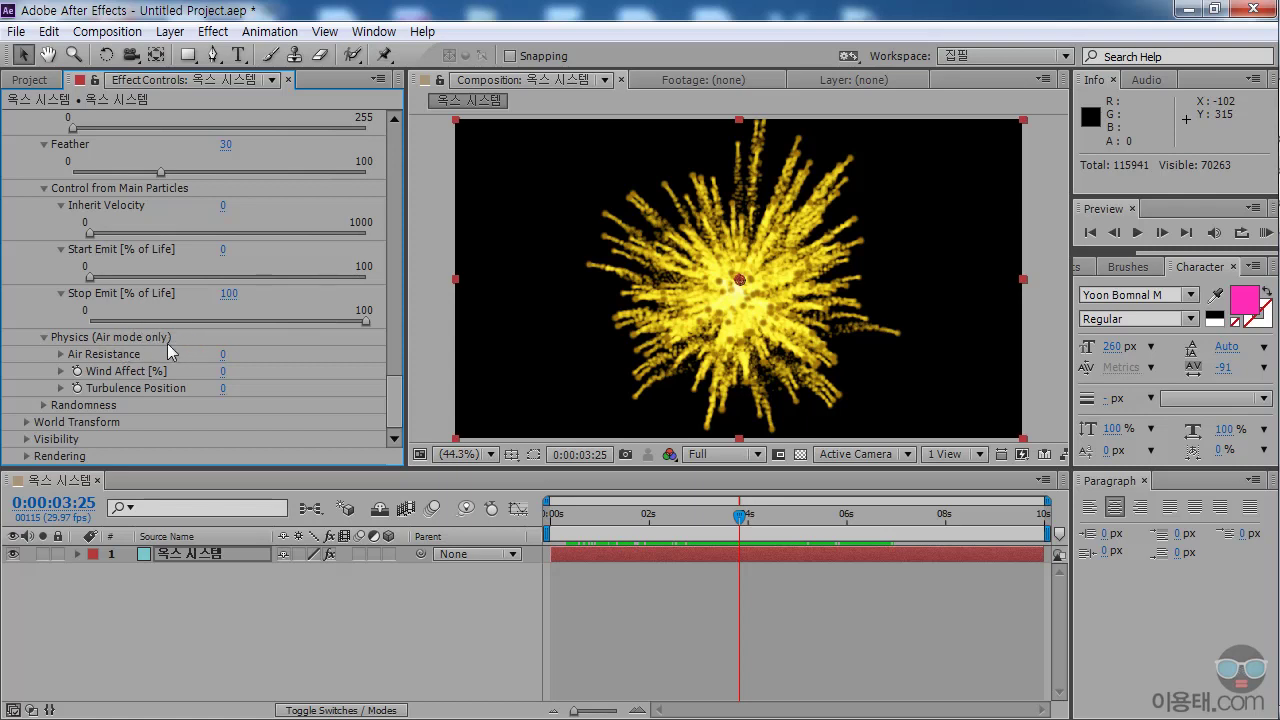
pyautogui.moveTo(393, 400); pyautogui.dragTo(393, 232)
pyautogui.scroll(-5, 140, 300)
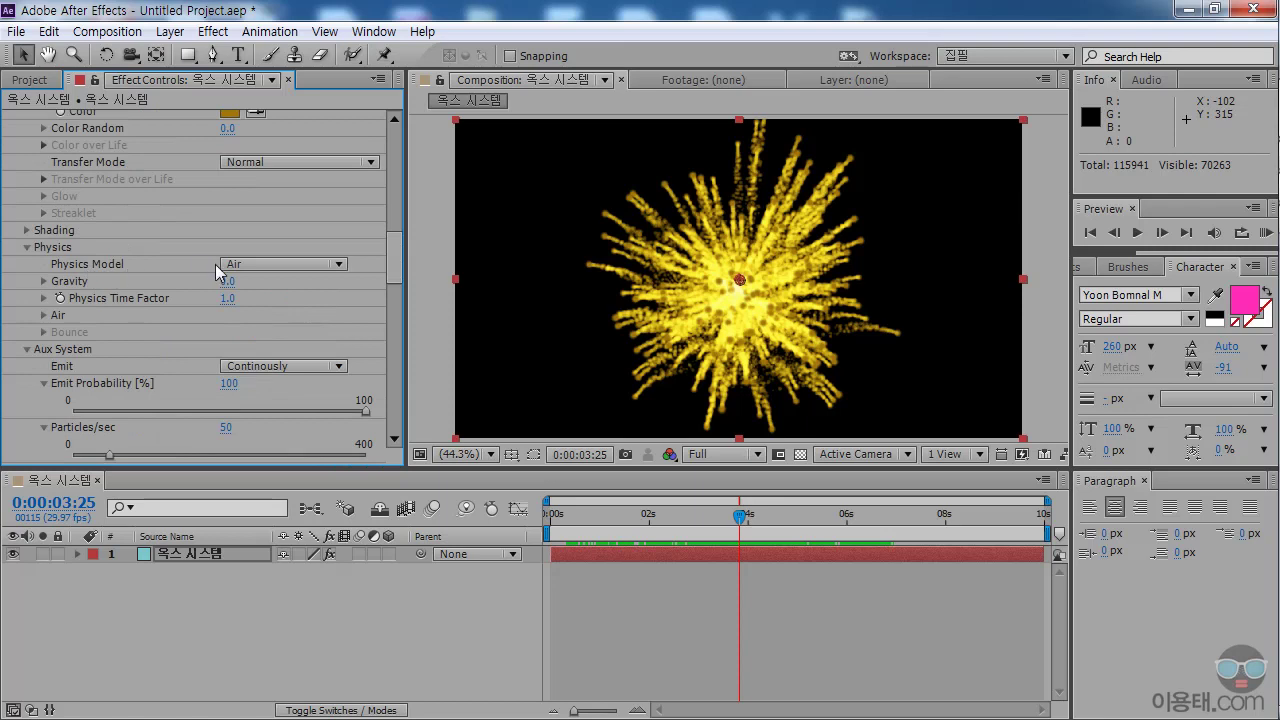
pyautogui.click(264, 272)
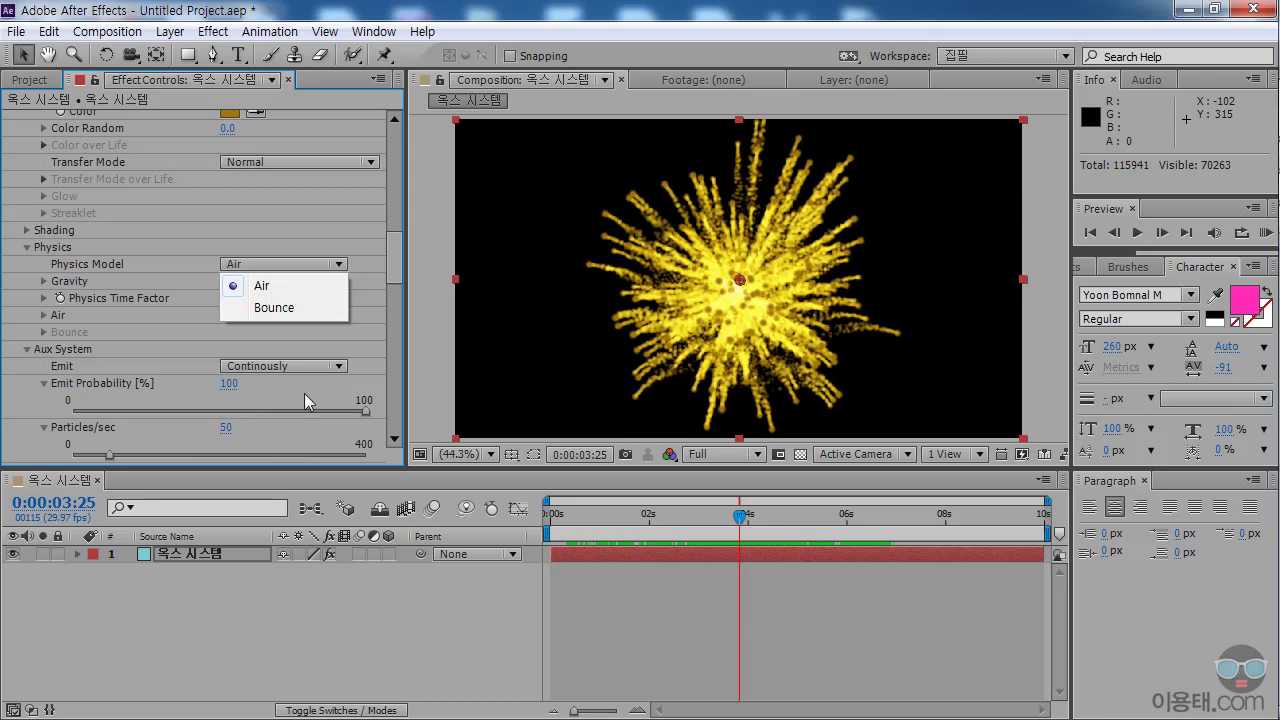
pyautogui.click(393, 268)
pyautogui.moveTo(393, 268); pyautogui.dragTo(397, 420)
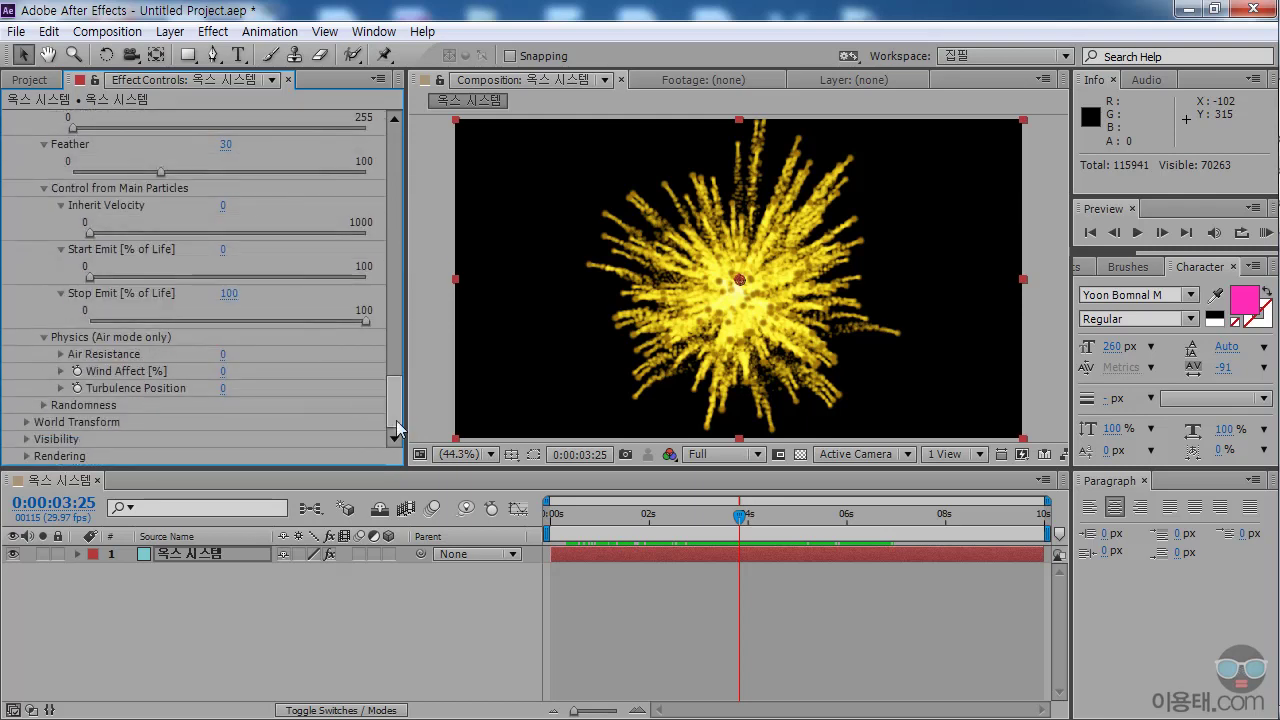
# Try an Aux System Air Resistance of 16 on the trails at 0:00:05:27 and reset it to 0.
pyautogui.click(61, 355)
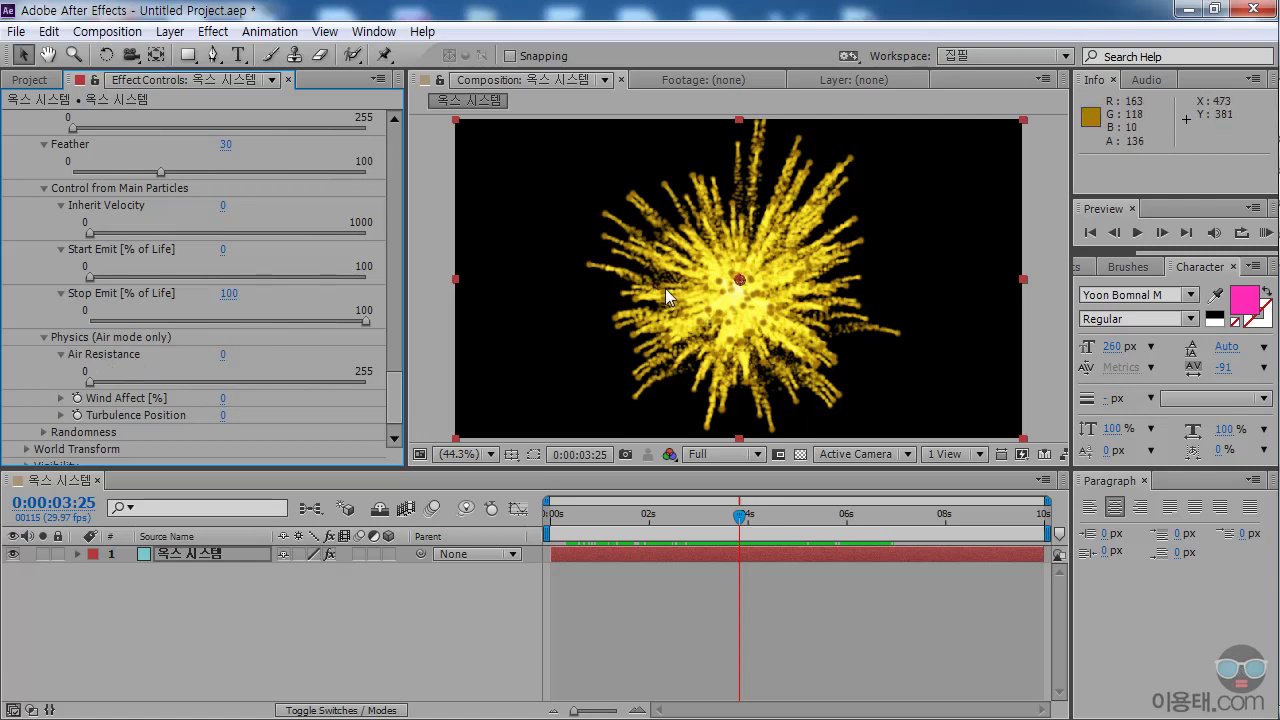
pyautogui.moveTo(582, 516); pyautogui.dragTo(842, 540)
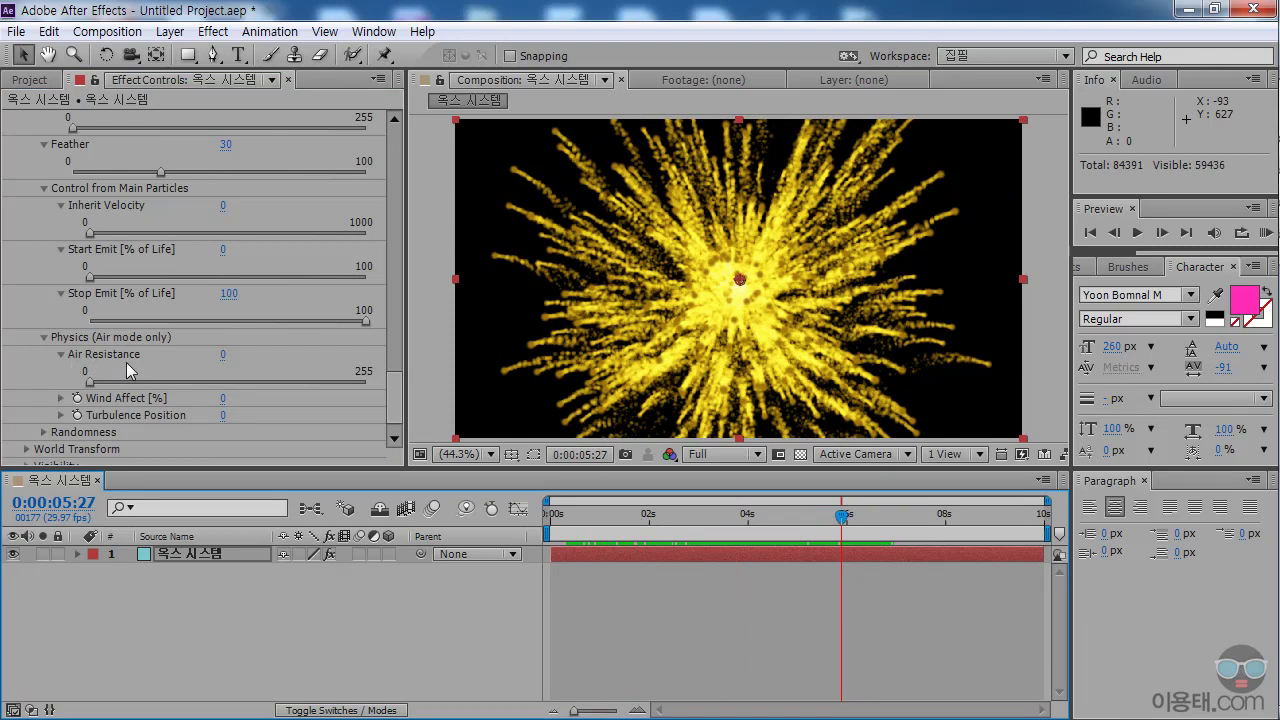
pyautogui.moveTo(89, 381)
pyautogui.mouseDown()
pyautogui.moveTo(128, 386)
pyautogui.moveTo(95, 387)
pyautogui.moveTo(108, 389)
pyautogui.mouseUp()
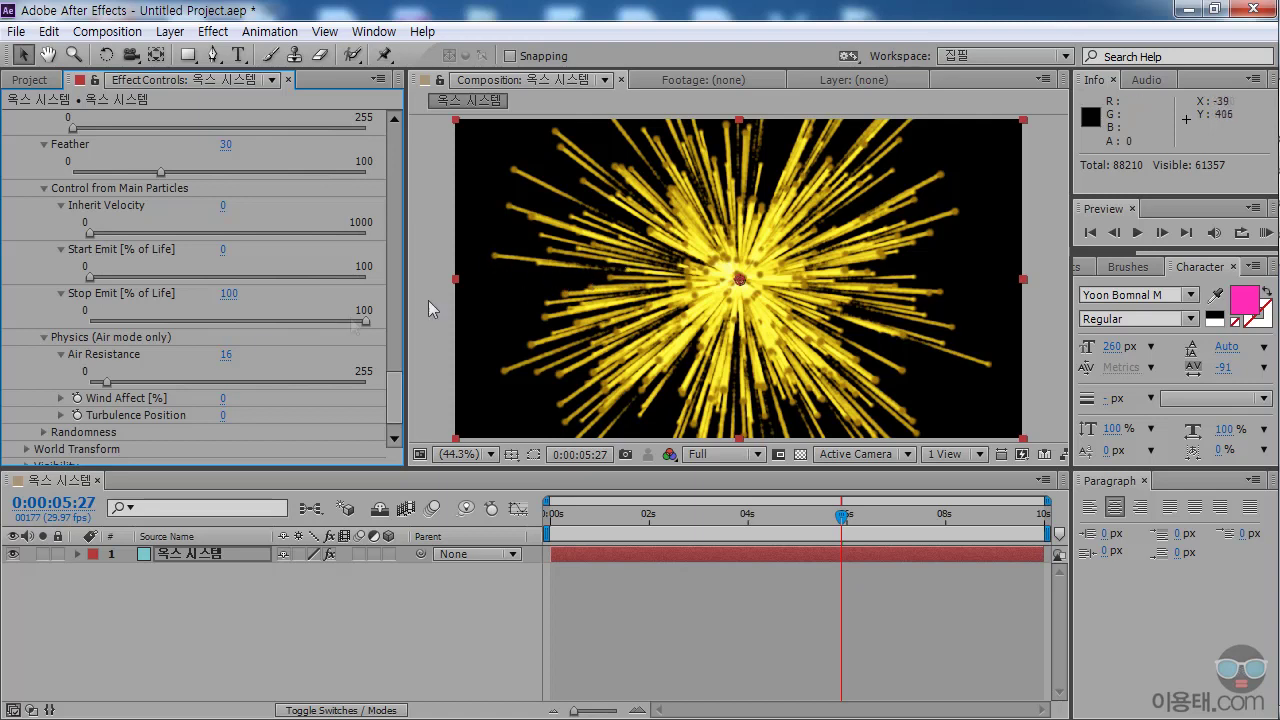
pyautogui.moveTo(107, 386); pyautogui.dragTo(92, 388)
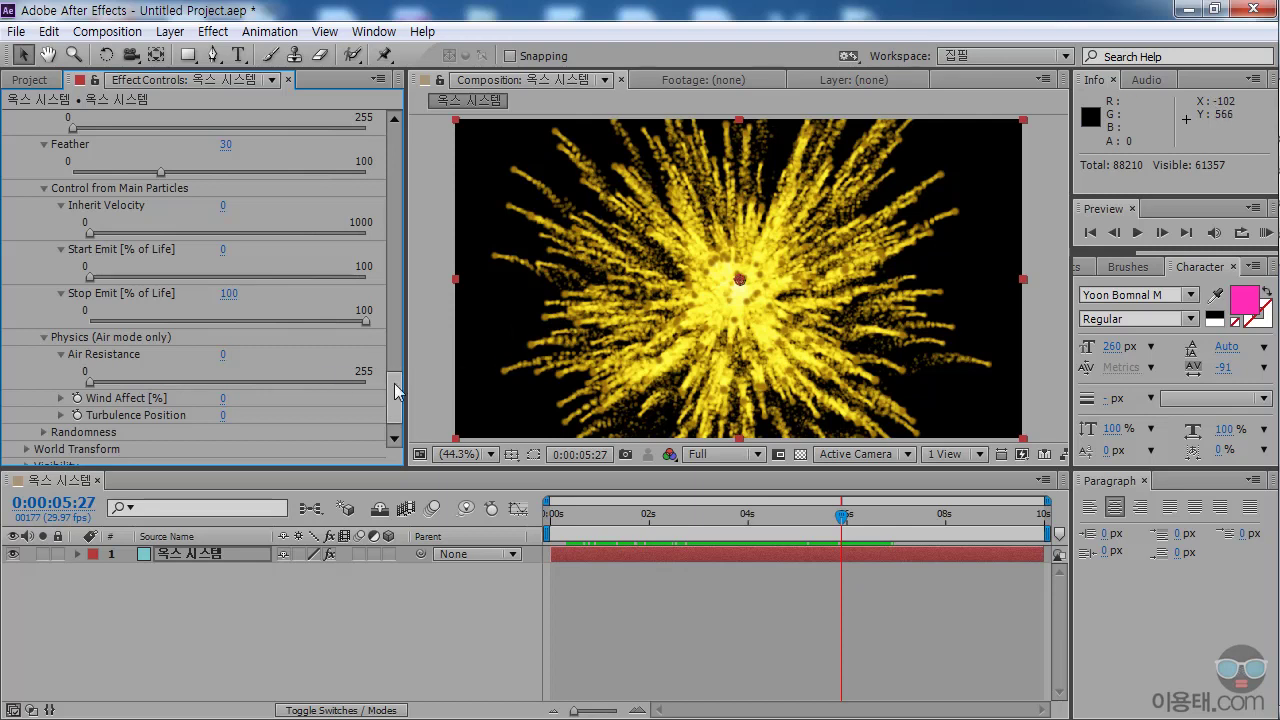
# Try an Aux System Wind Affect [%] of 21 without any wind set and return it to 0.
pyautogui.scroll(-1, 396, 392)
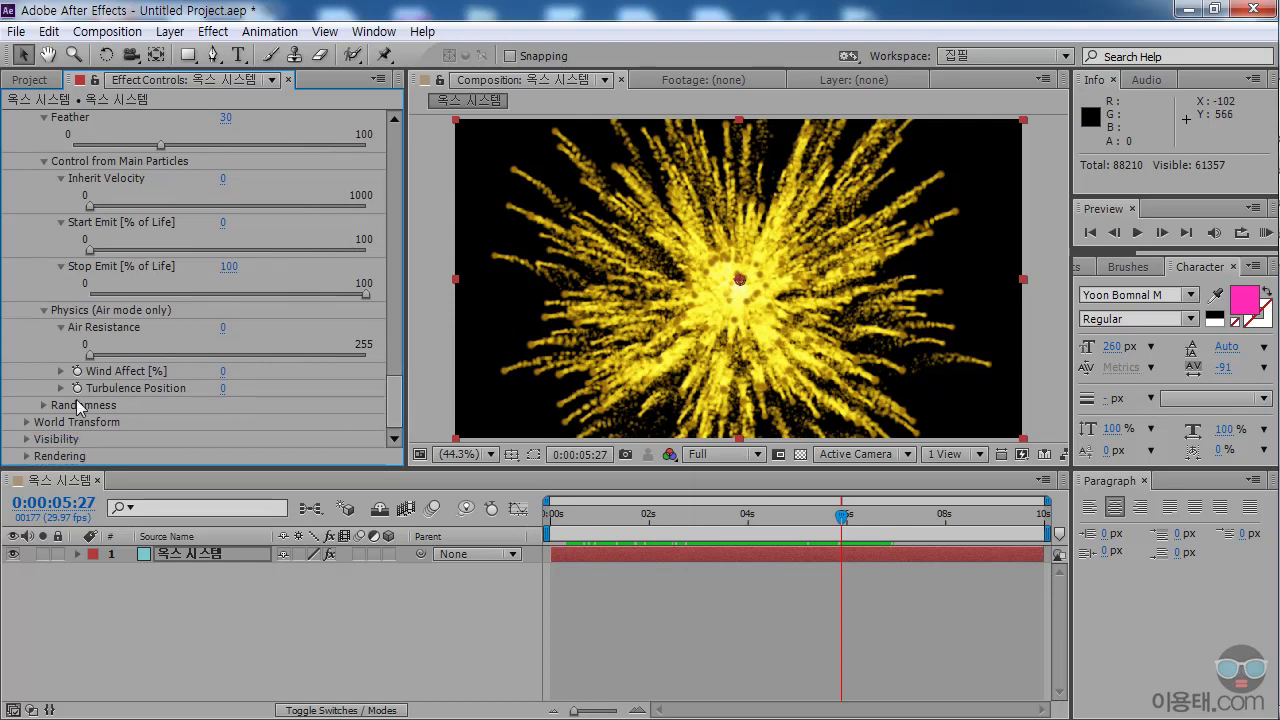
pyautogui.click(61, 371)
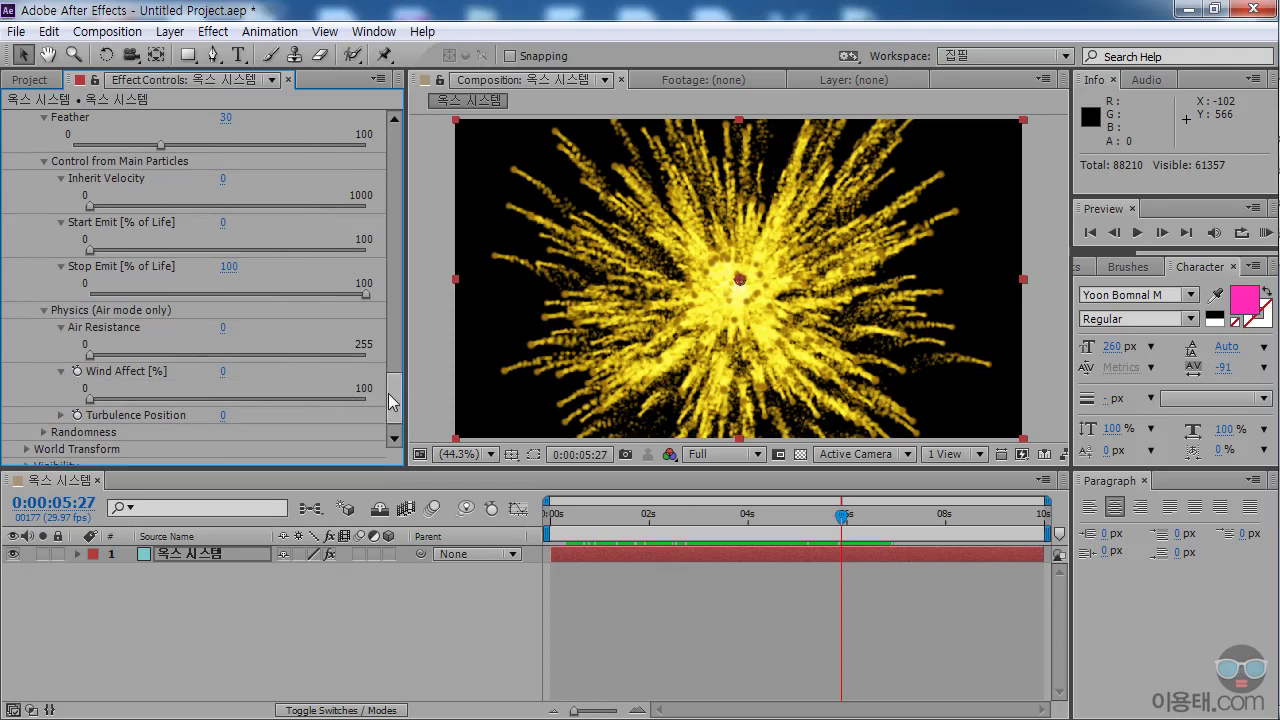
pyautogui.scroll(-1, 388, 408)
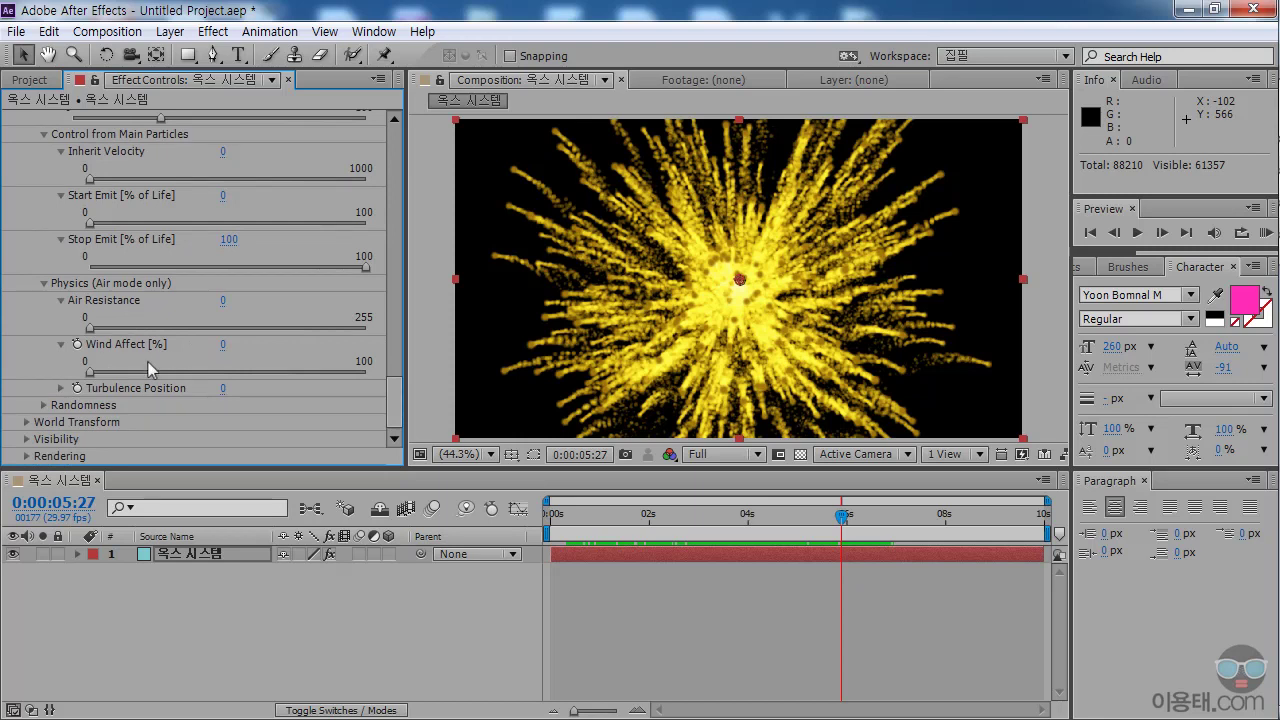
pyautogui.moveTo(90, 372); pyautogui.dragTo(148, 375)
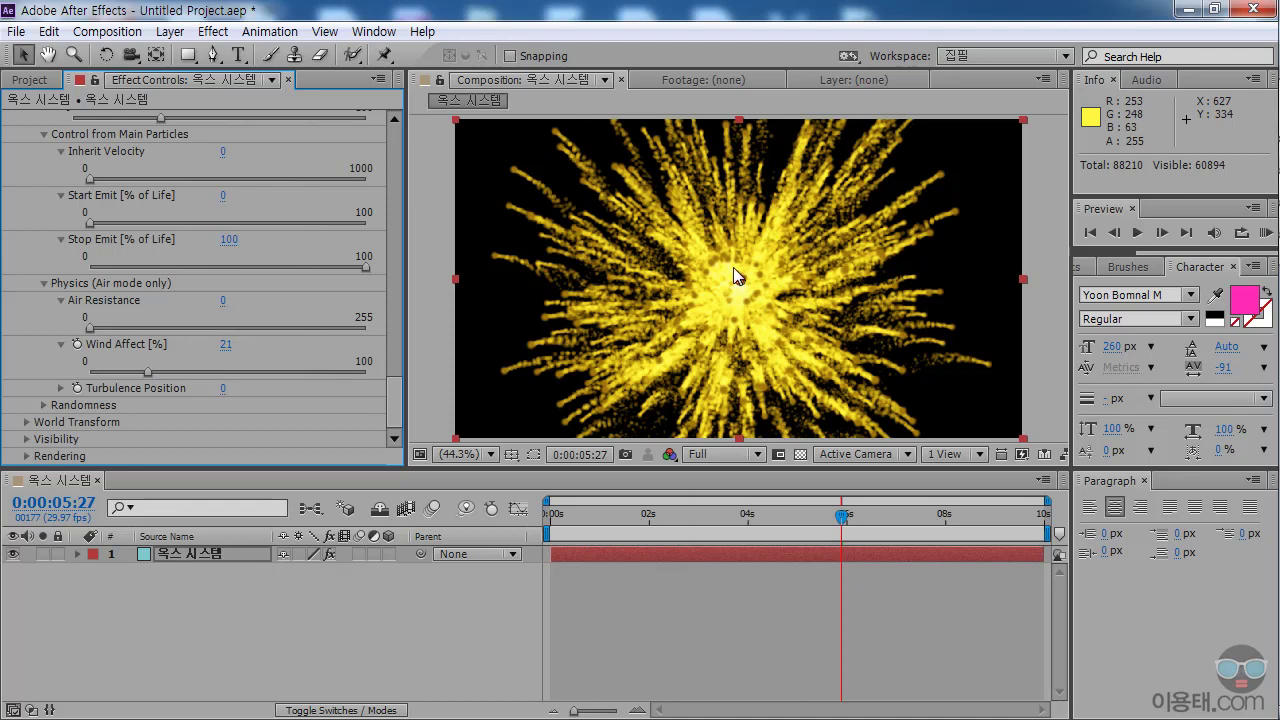
pyautogui.moveTo(148, 376); pyautogui.dragTo(75, 378)
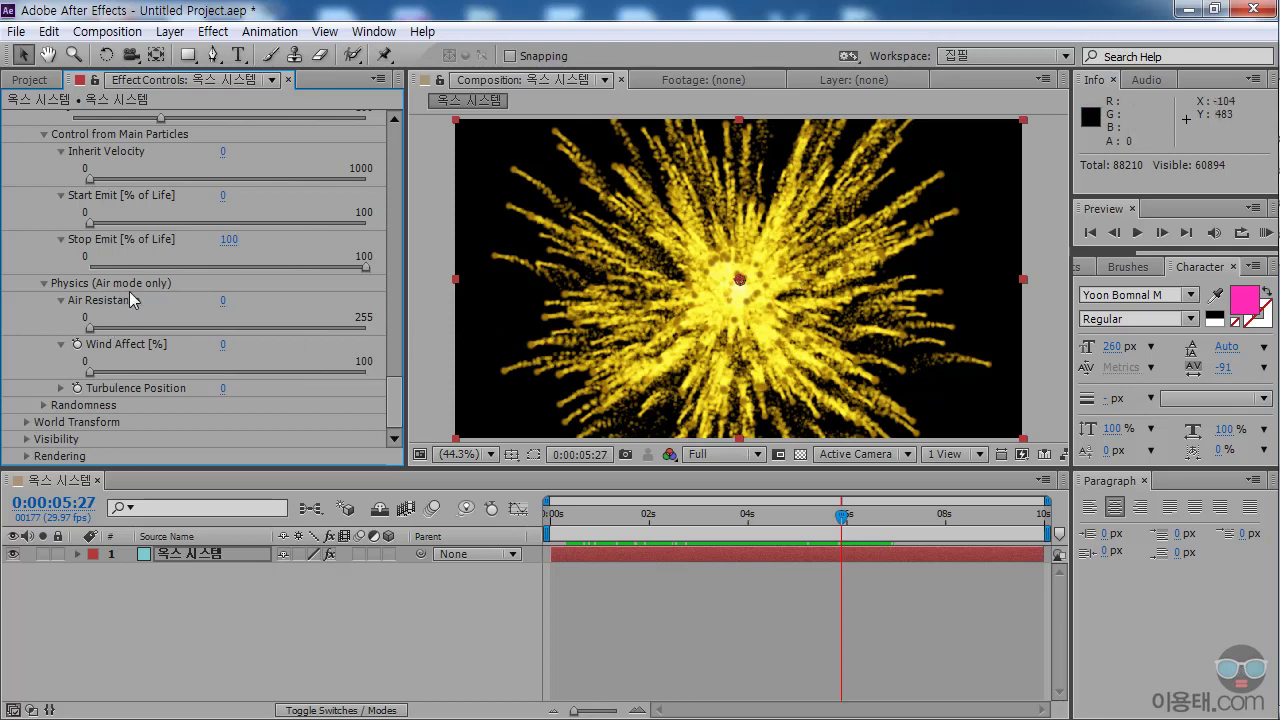
# Set Wind X to 96 in the main Physics Air settings and preview the blown particles up to 0:00:04:18.
pyautogui.moveTo(397, 410); pyautogui.dragTo(407, 264)
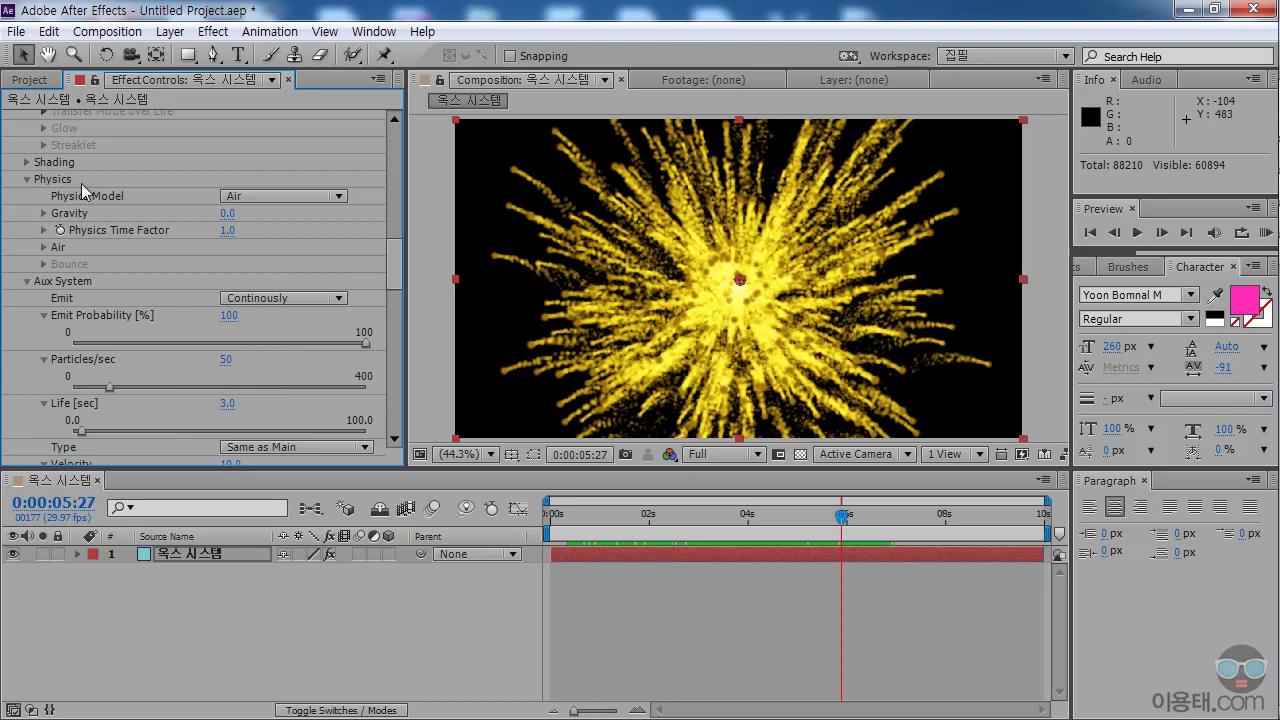
pyautogui.click(42, 247)
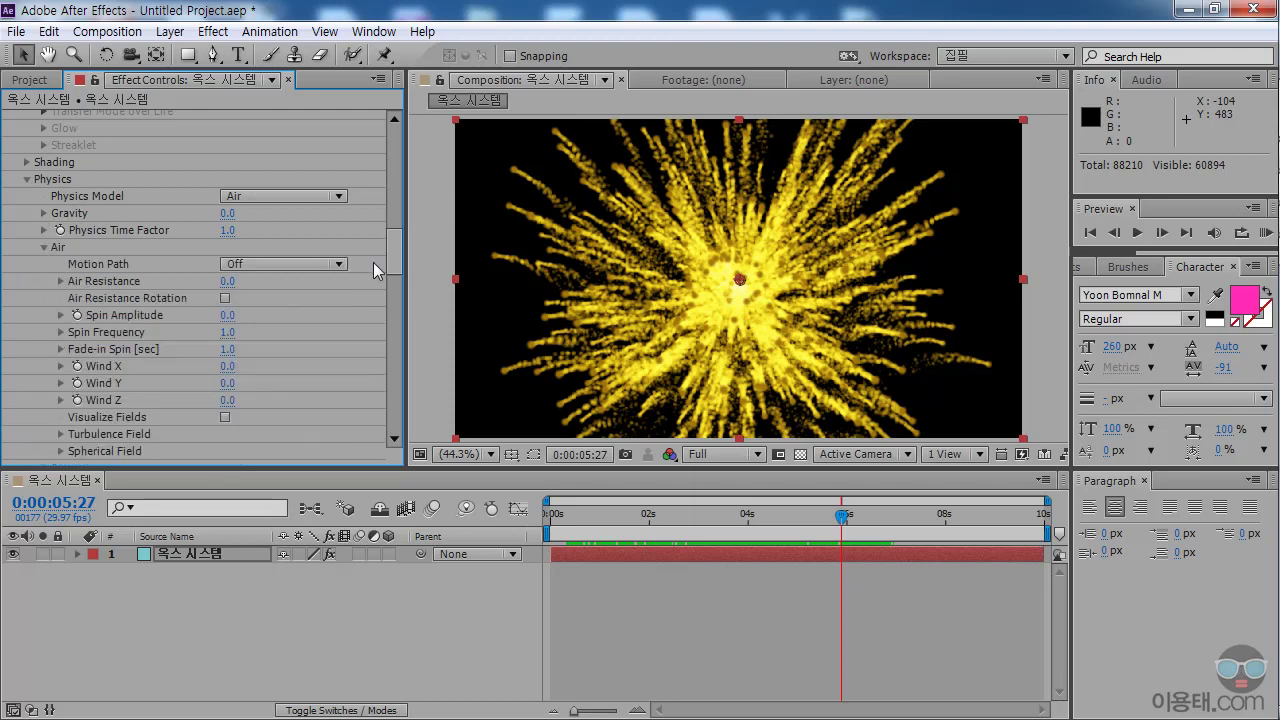
pyautogui.scroll(-3, 400, 275)
pyautogui.scroll(1, 400, 275)
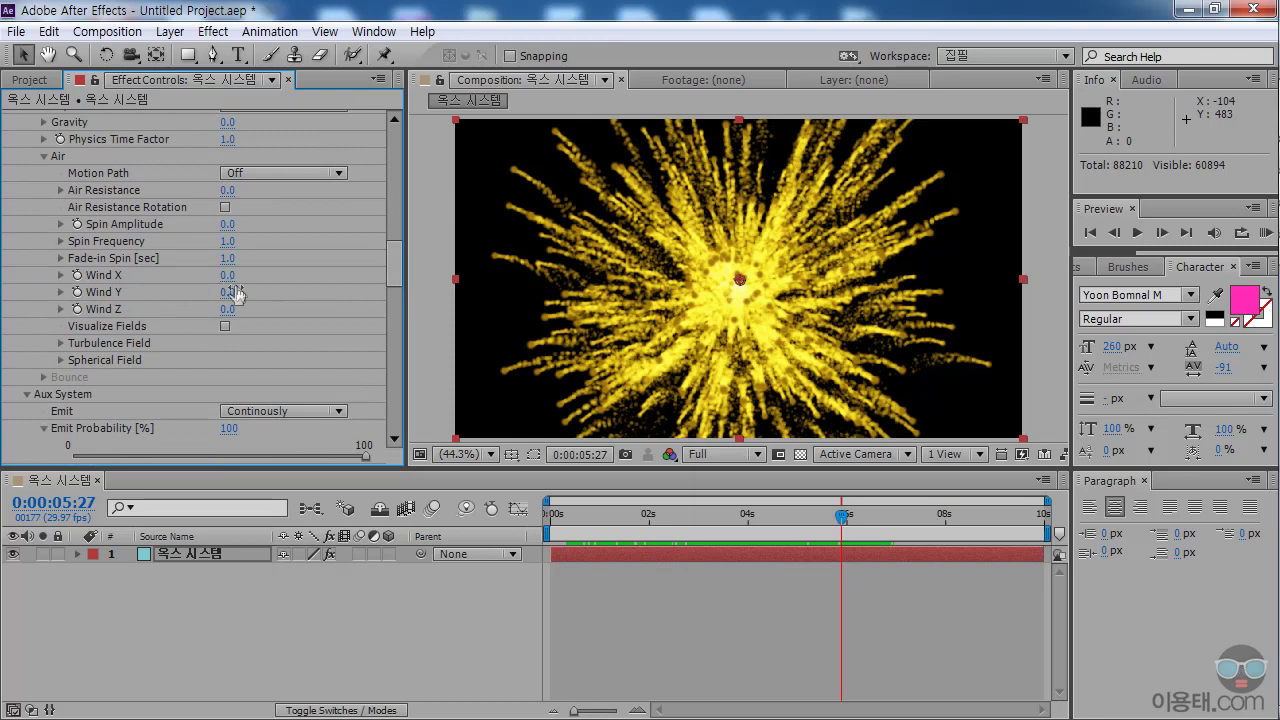
pyautogui.moveTo(230, 284); pyautogui.dragTo(328, 276)
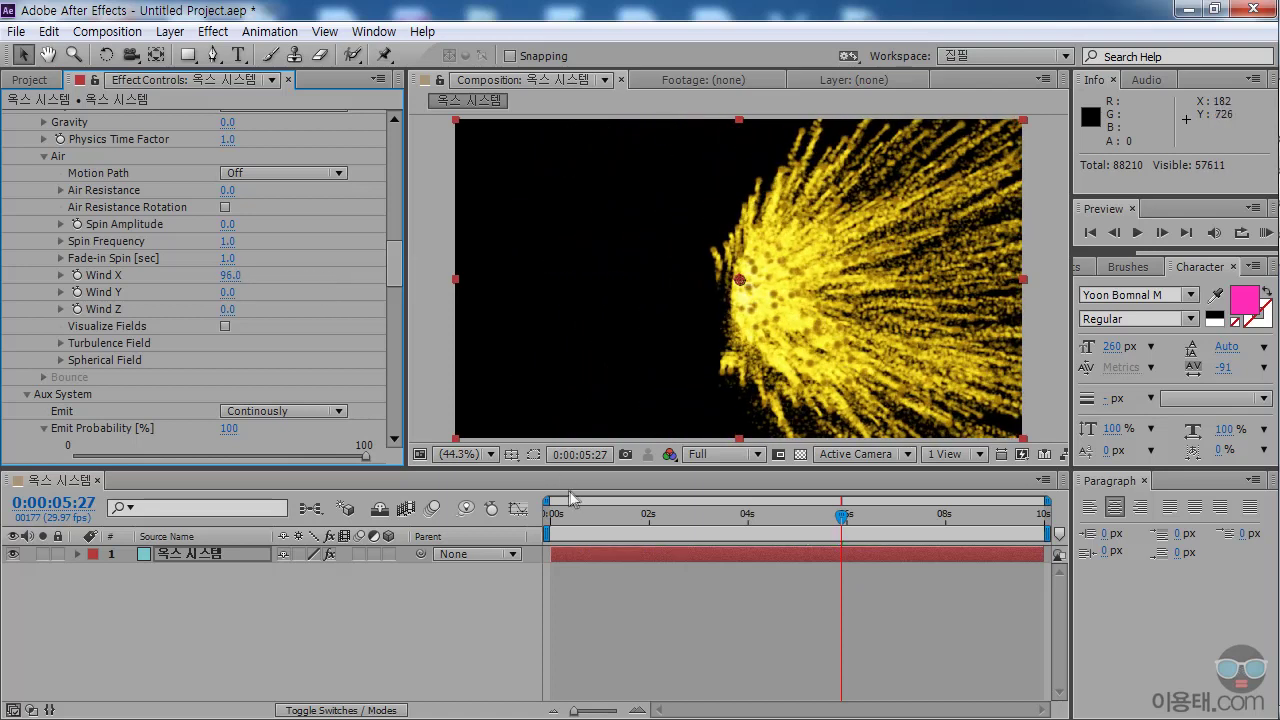
pyautogui.click(577, 516)
pyautogui.moveTo(580, 518); pyautogui.dragTo(779, 517)
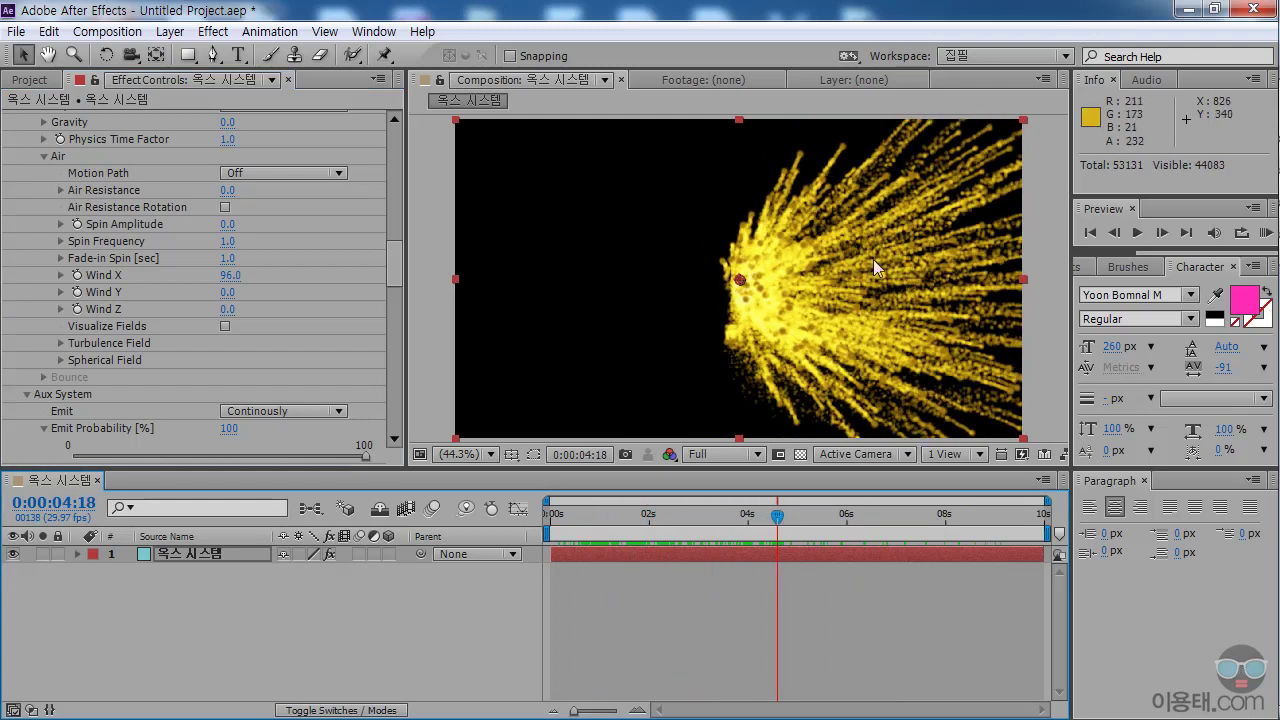
# Try an Aux System Wind Affect [%] of 39 with the wind active, preview up to 0:00:05:01, and reset it to 0.
pyautogui.moveTo(397, 256); pyautogui.dragTo(395, 410)
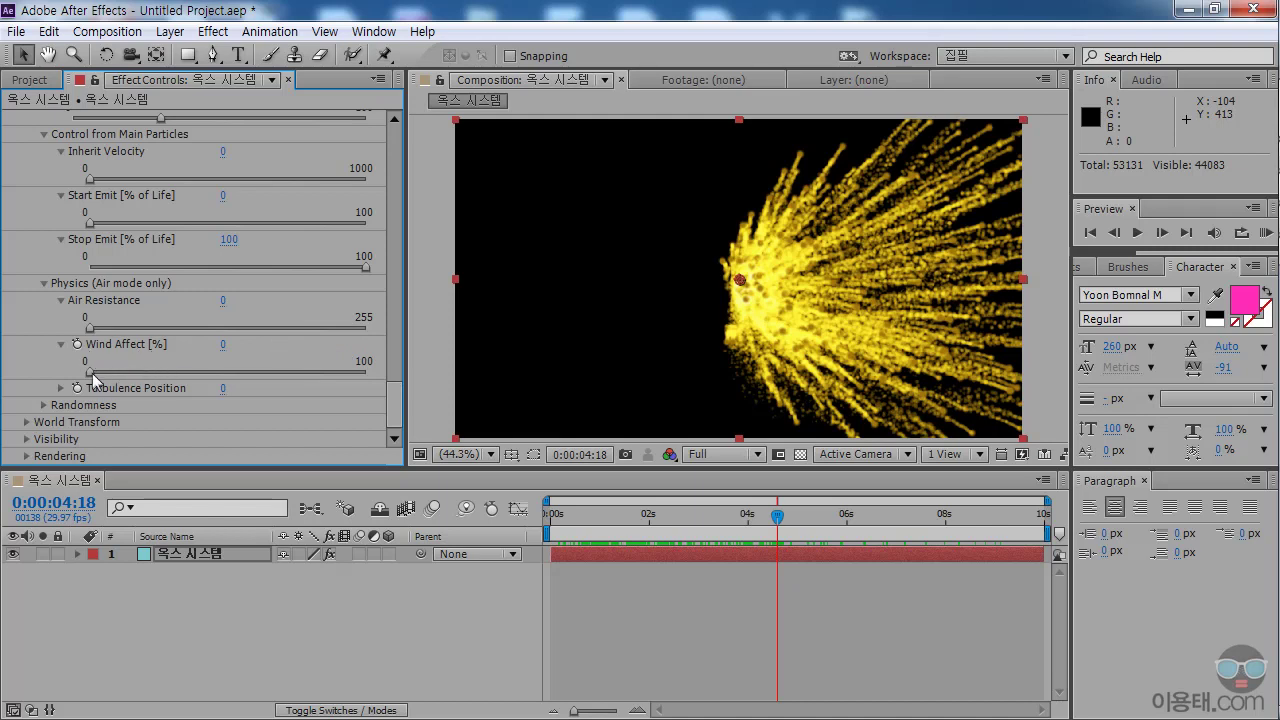
pyautogui.moveTo(90, 376); pyautogui.dragTo(205, 385)
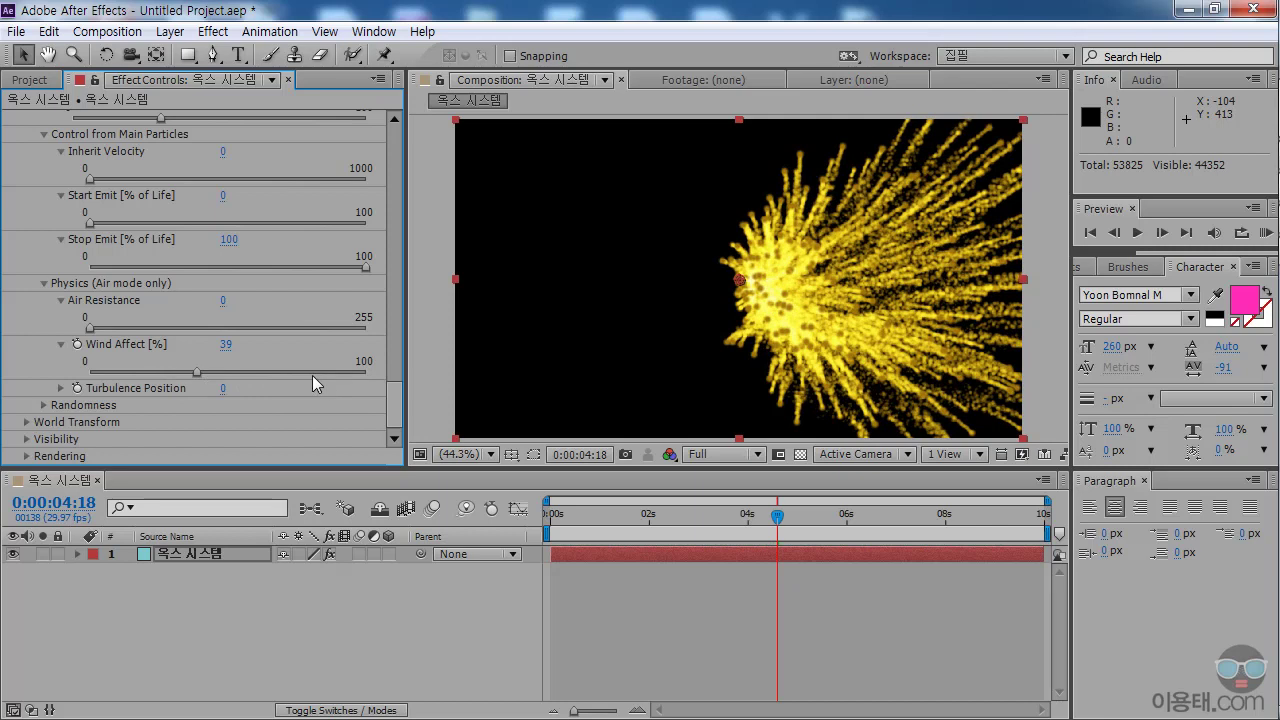
pyautogui.moveTo(630, 516); pyautogui.dragTo(800, 522)
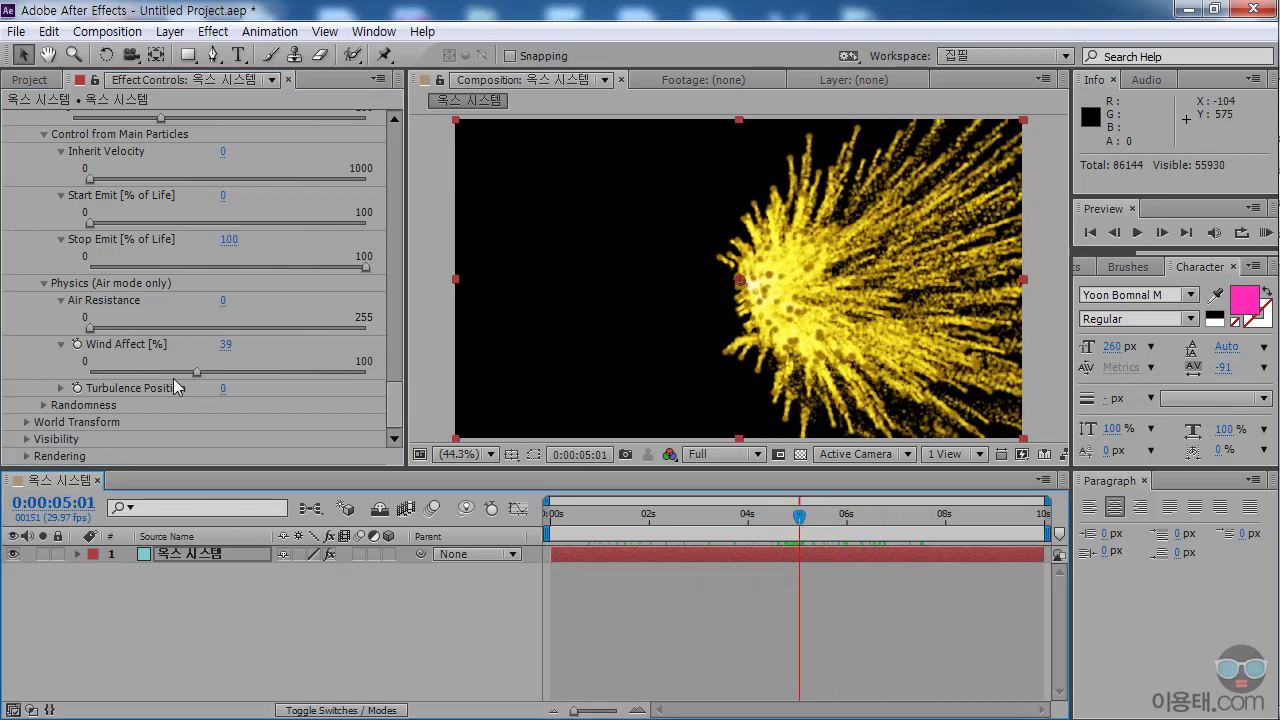
pyautogui.moveTo(197, 377); pyautogui.dragTo(72, 381)
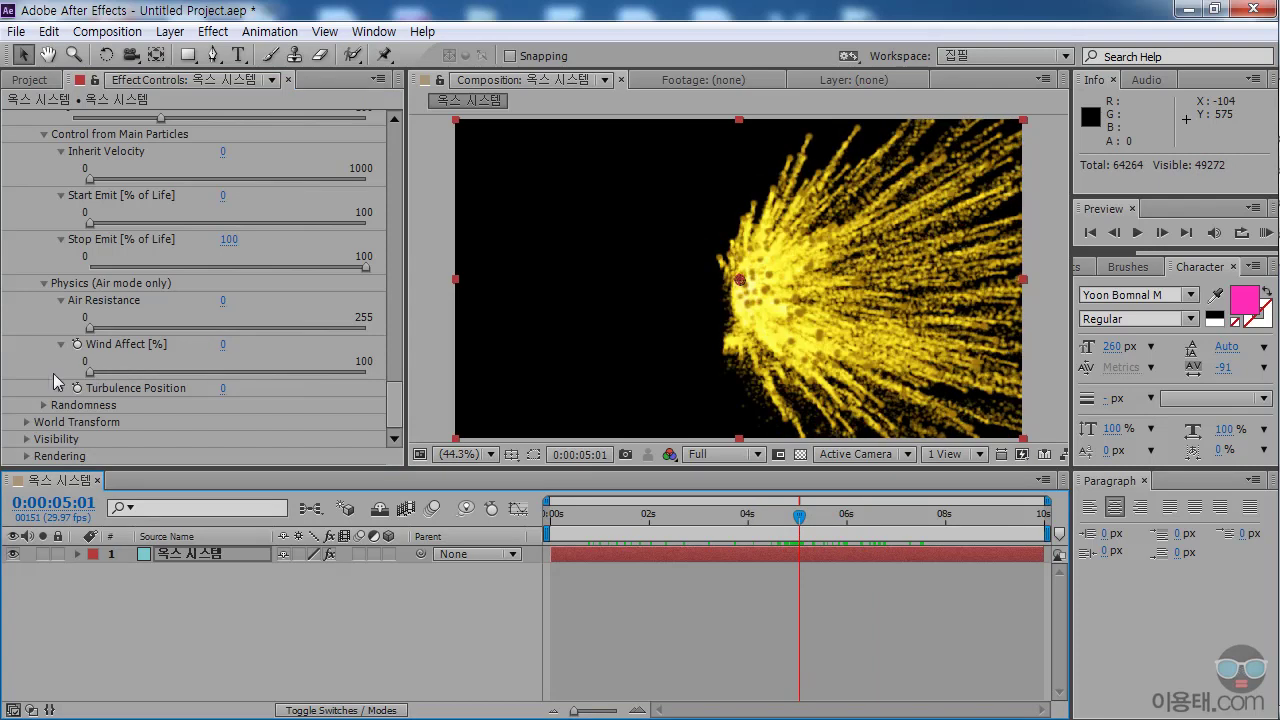
# Return Wind X to 0 in the main Physics Air settings.
pyautogui.moveTo(397, 405); pyautogui.dragTo(402, 271)
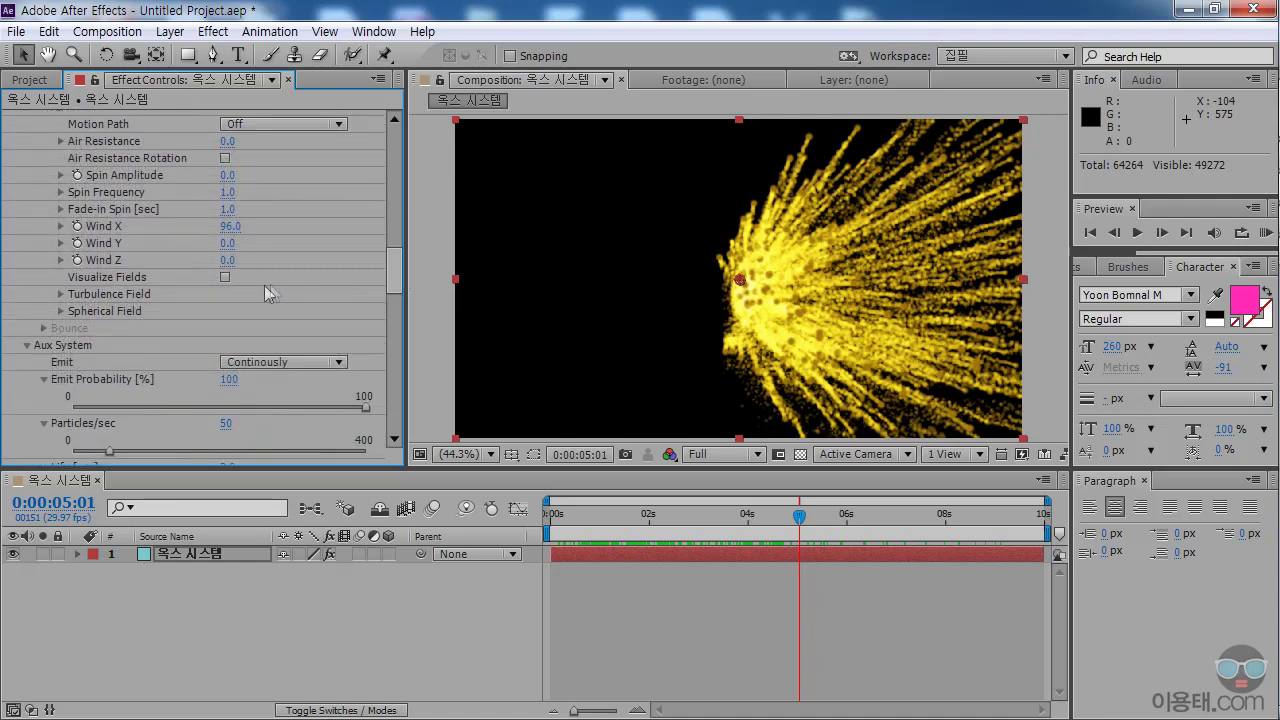
pyautogui.click(225, 227)
pyautogui.write('0')
pyautogui.press('Return')
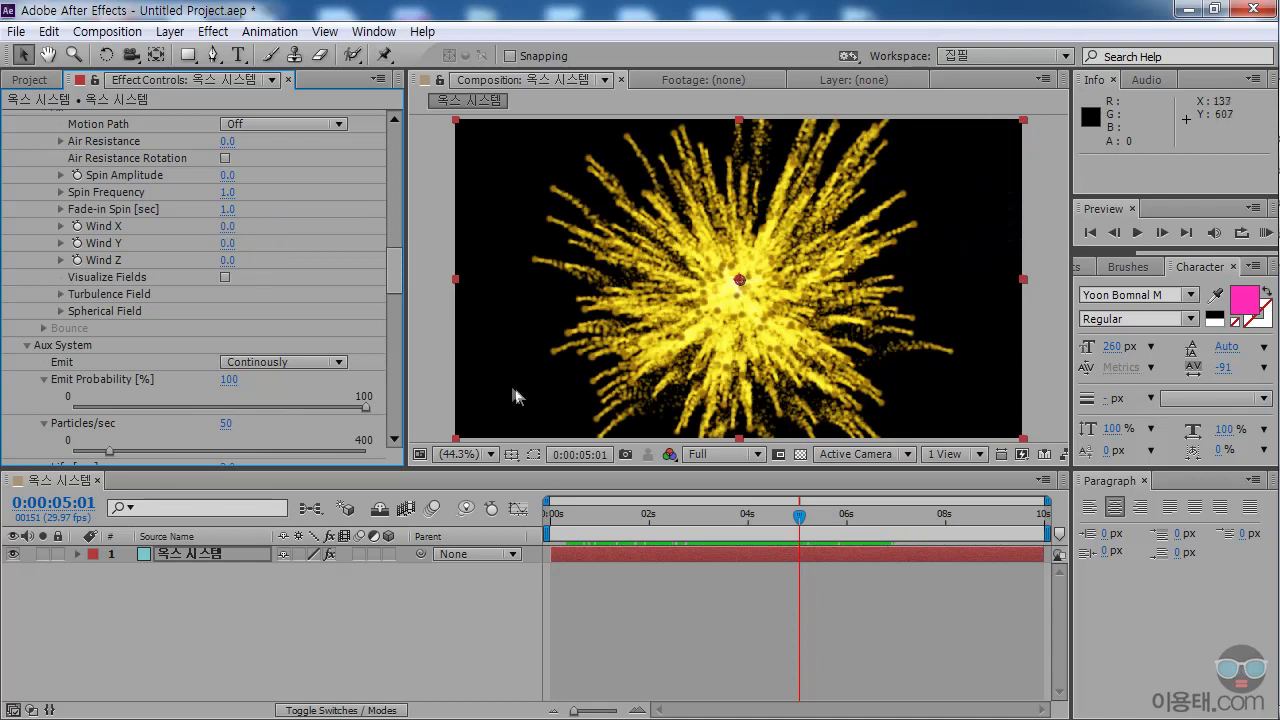
# Try an Aux System Turbulence Position of 43 on the trails and return it to 0.
pyautogui.moveTo(395, 272); pyautogui.dragTo(401, 420)
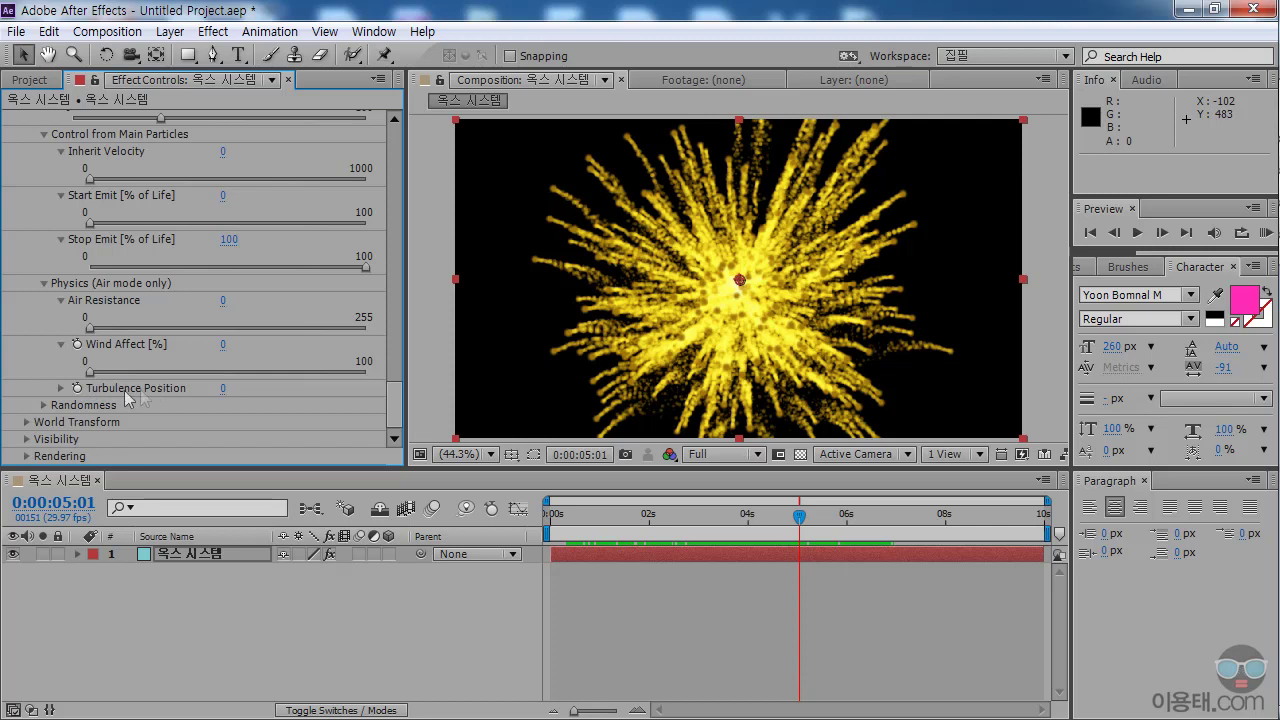
pyautogui.click(60, 388)
pyautogui.scroll(-1, 100, 392)
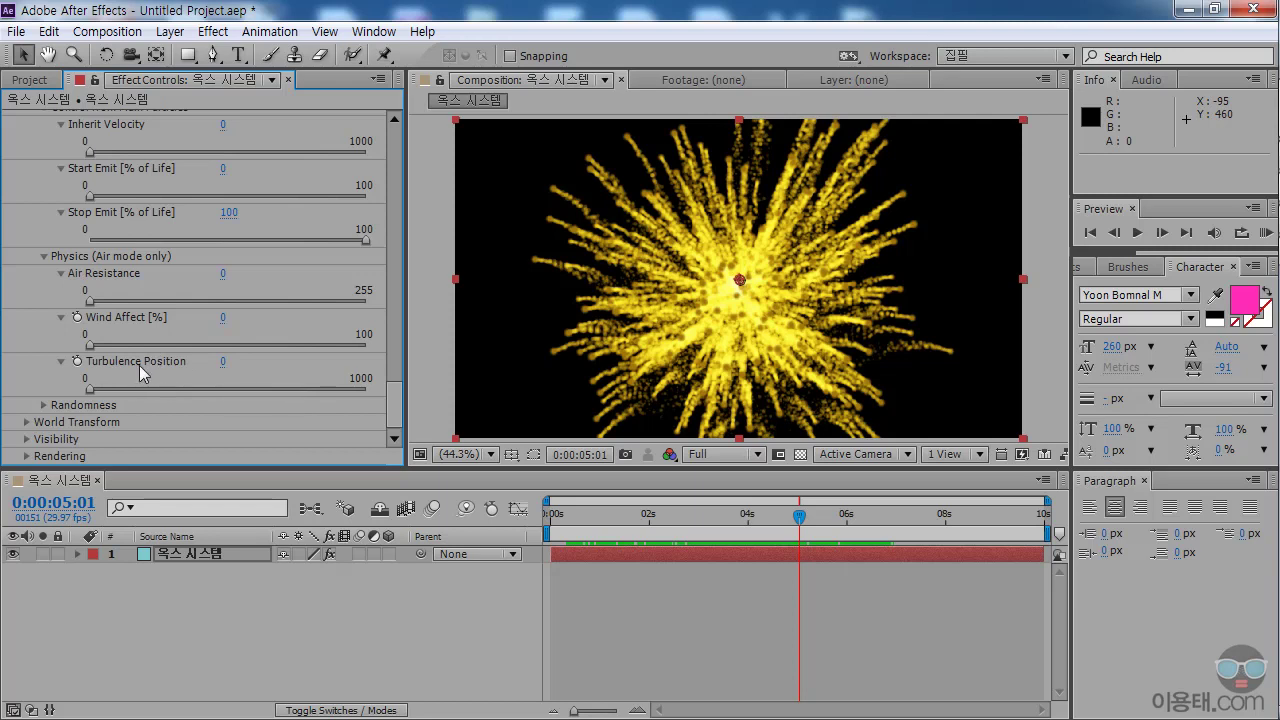
pyautogui.moveTo(88, 391)
pyautogui.mouseDown()
pyautogui.moveTo(343, 400)
pyautogui.moveTo(83, 390)
pyautogui.moveTo(155, 392)
pyautogui.moveTo(101, 394)
pyautogui.mouseUp()
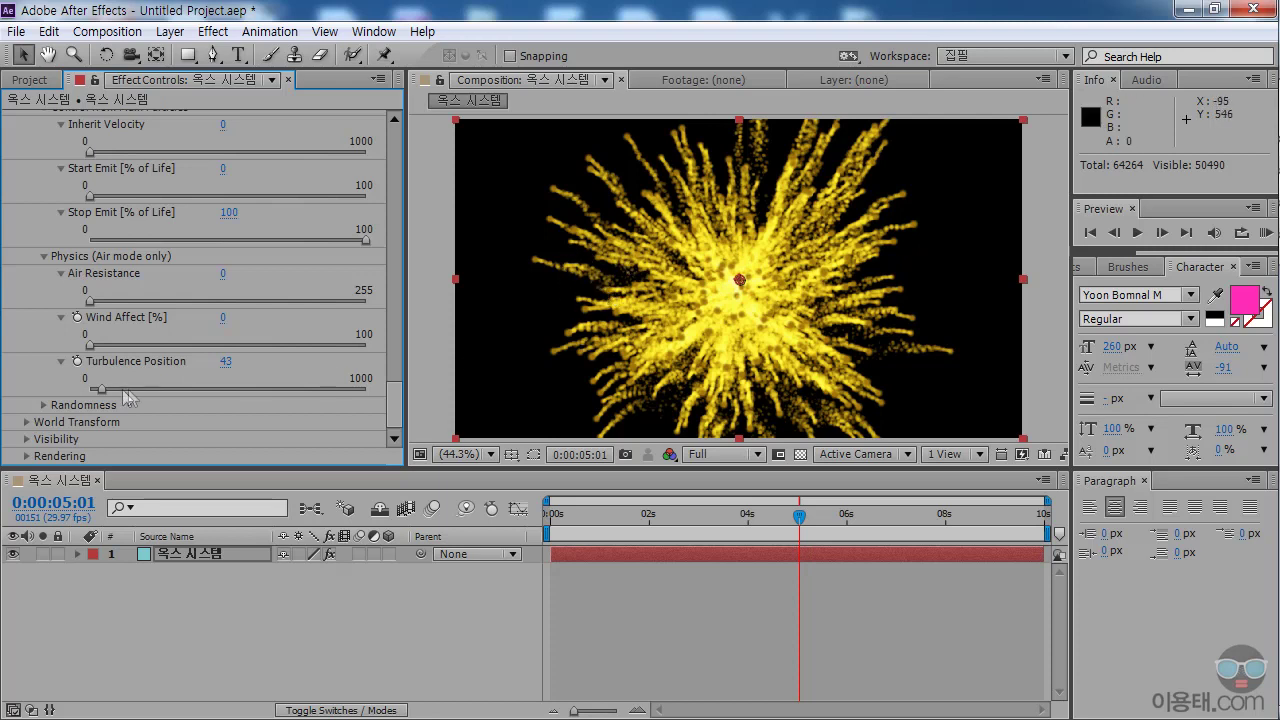
pyautogui.moveTo(102, 390)
pyautogui.mouseDown()
pyautogui.moveTo(137, 393)
pyautogui.moveTo(80, 392)
pyautogui.mouseUp()
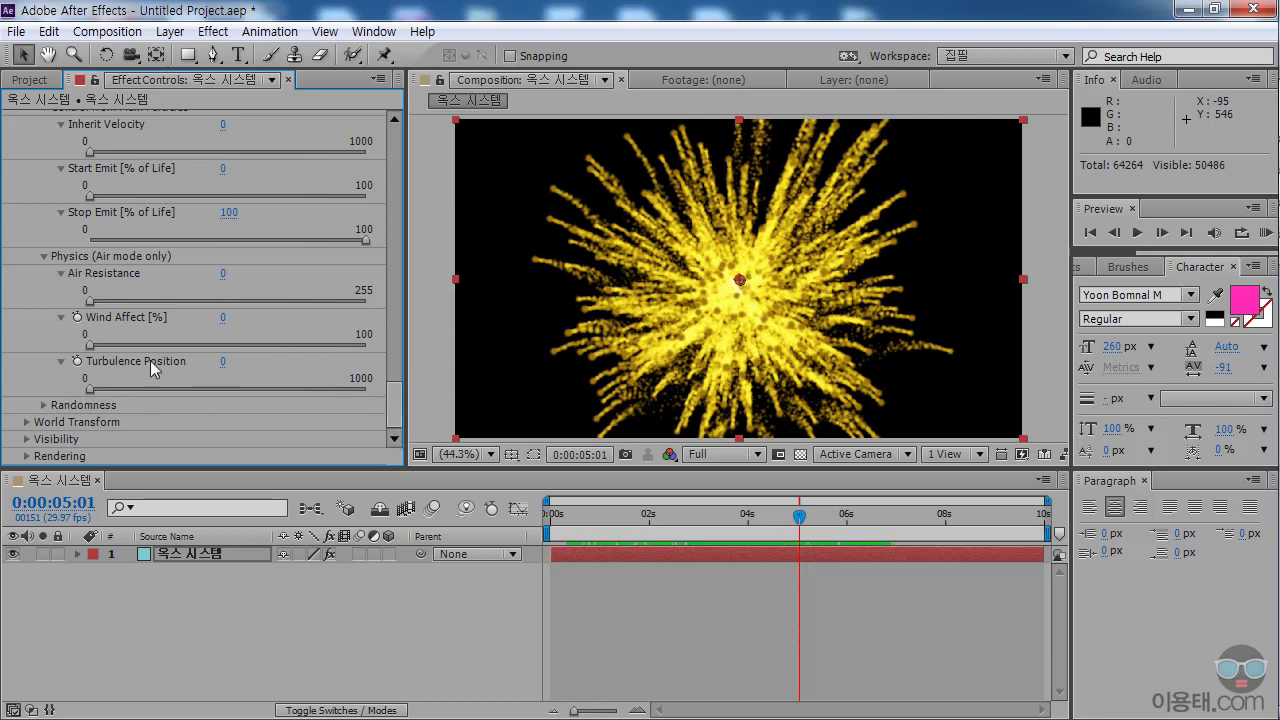
# Set the Life randomness of the Aux System to 45, previewing the trails up to 0:00:06:01.
pyautogui.click(44, 406)
pyautogui.scroll(-2, 398, 426)
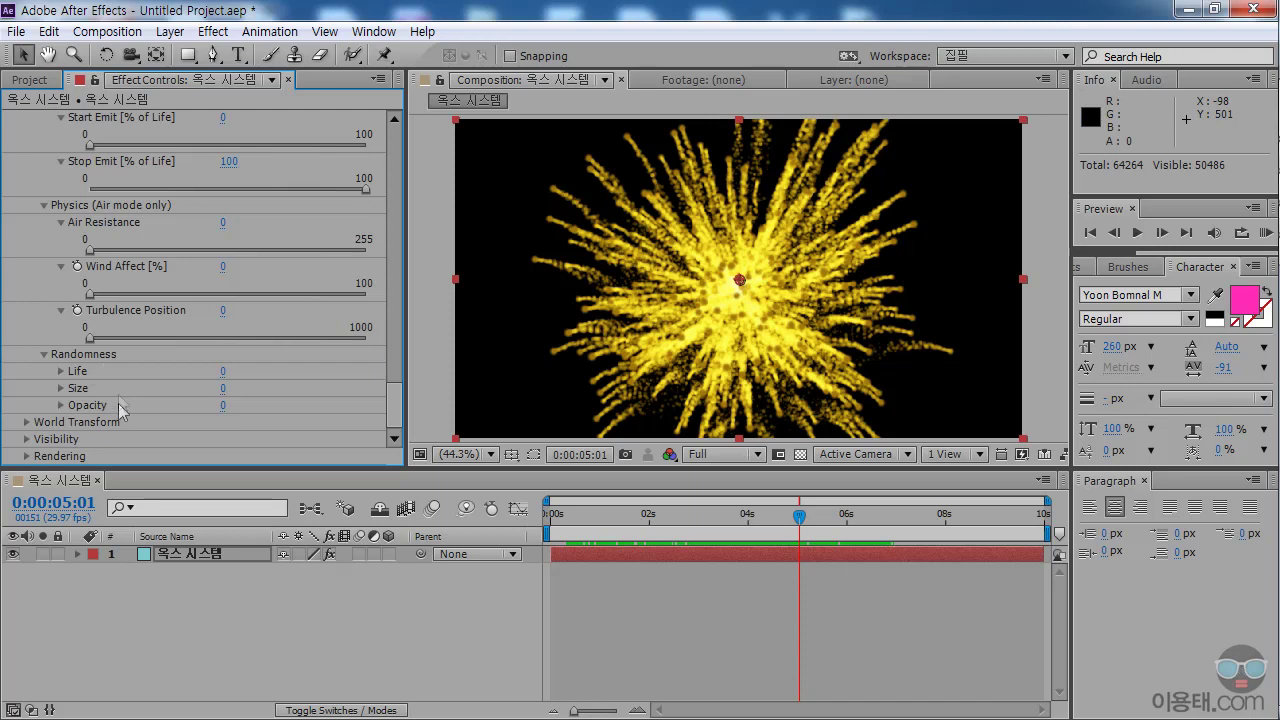
pyautogui.click(60, 371)
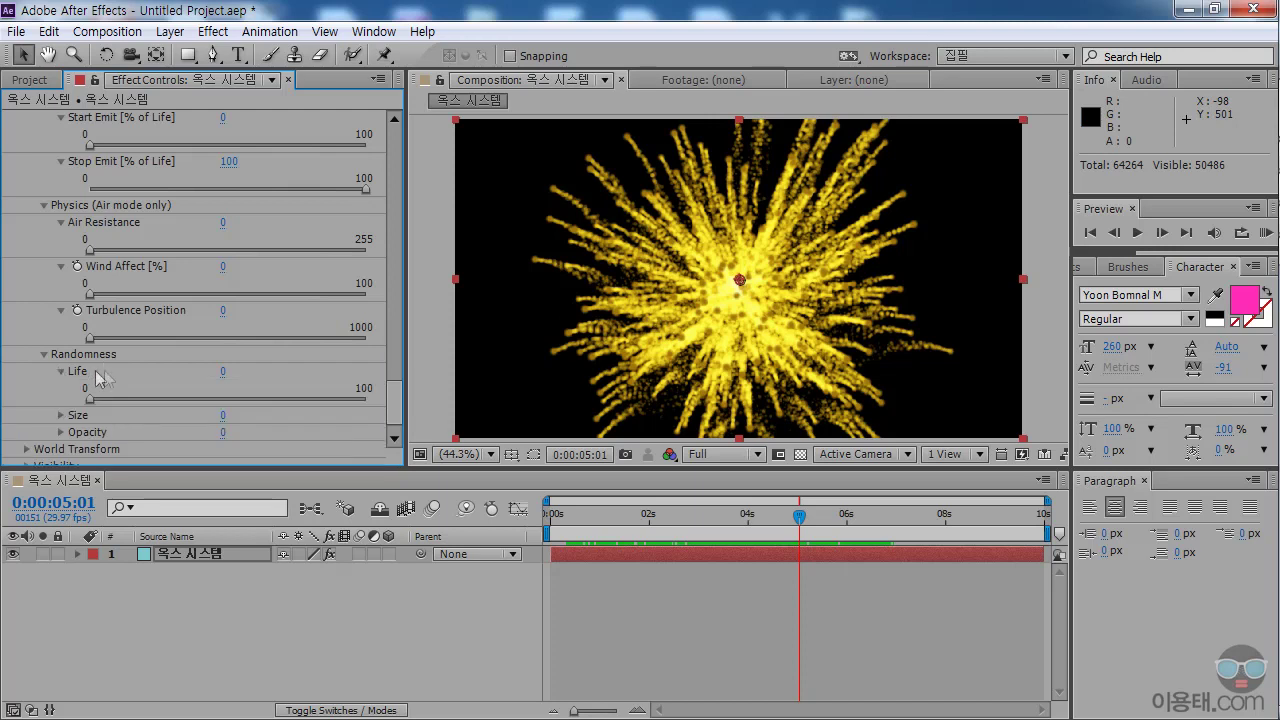
pyautogui.moveTo(396, 402); pyautogui.dragTo(398, 302)
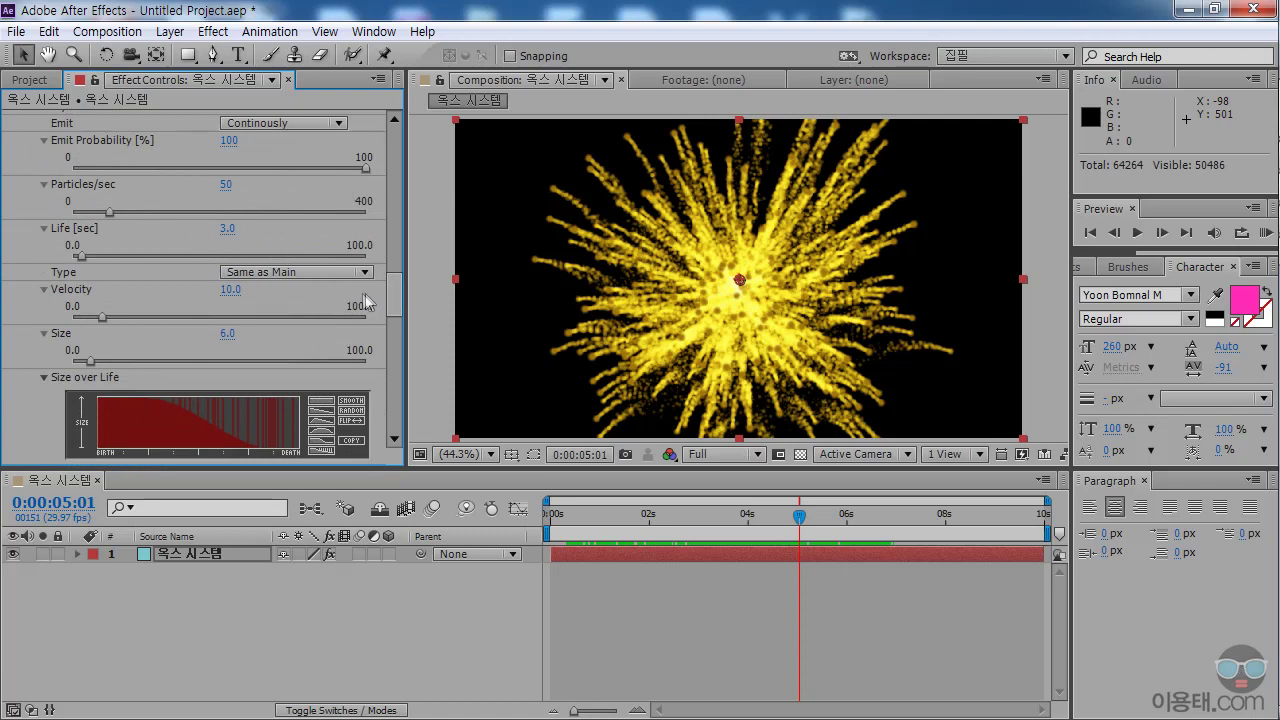
pyautogui.moveTo(396, 300); pyautogui.dragTo(396, 284)
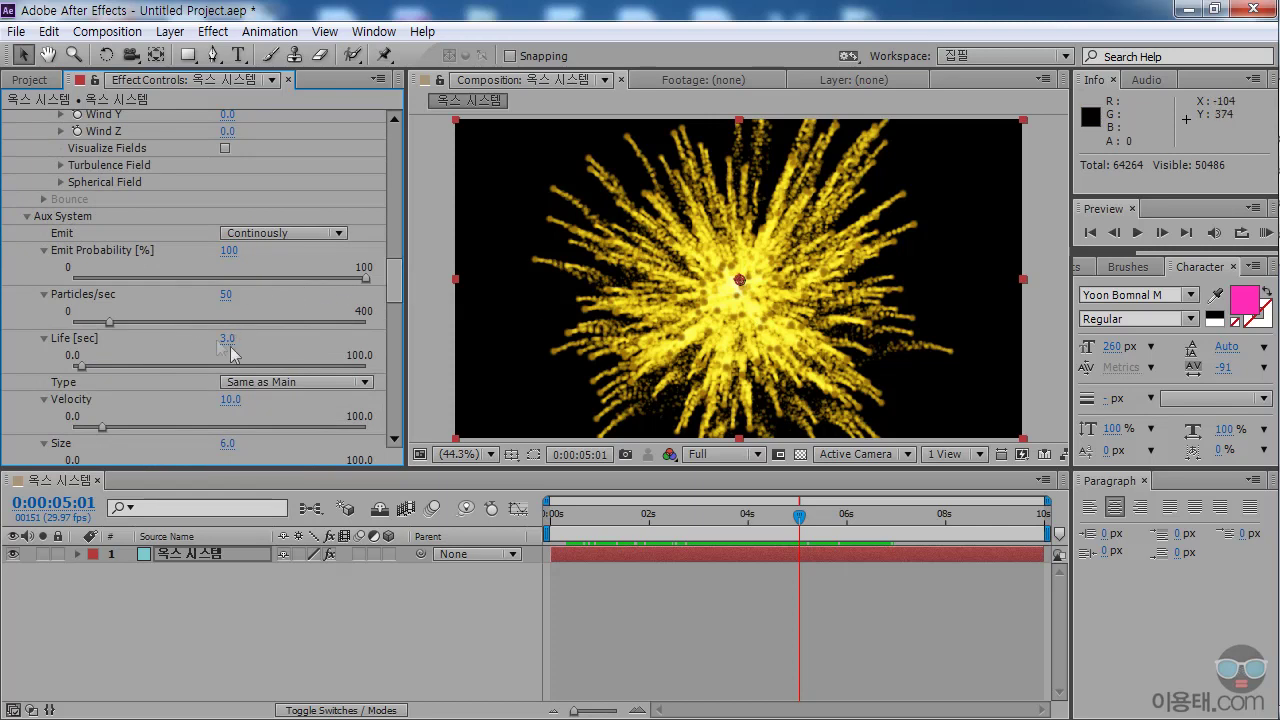
pyautogui.moveTo(396, 294); pyautogui.dragTo(398, 425)
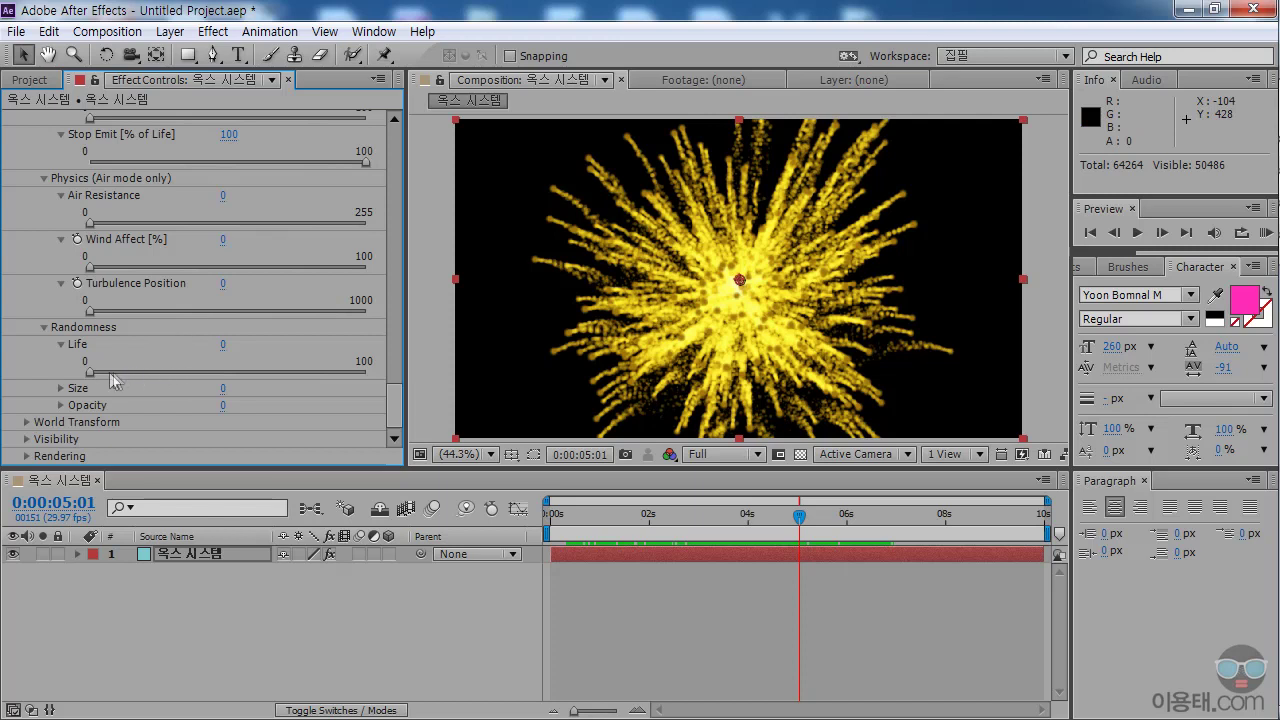
pyautogui.moveTo(90, 375); pyautogui.dragTo(223, 380)
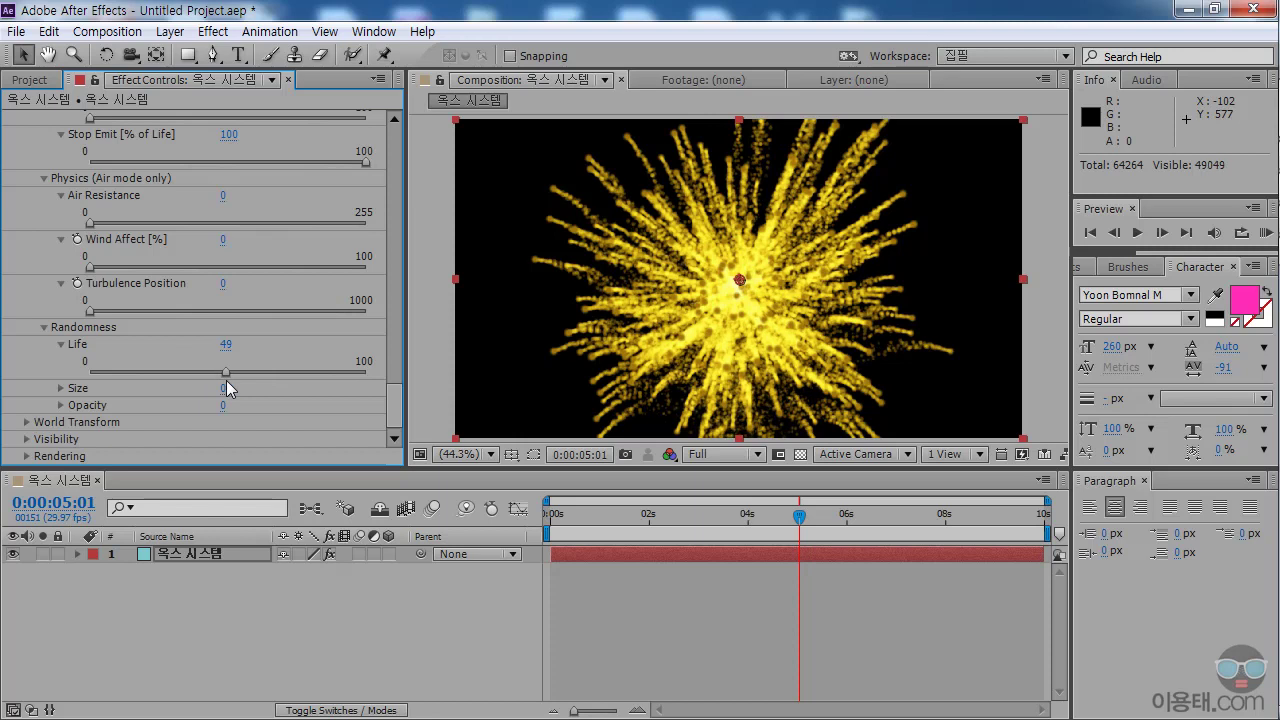
pyautogui.moveTo(588, 529); pyautogui.dragTo(848, 522)
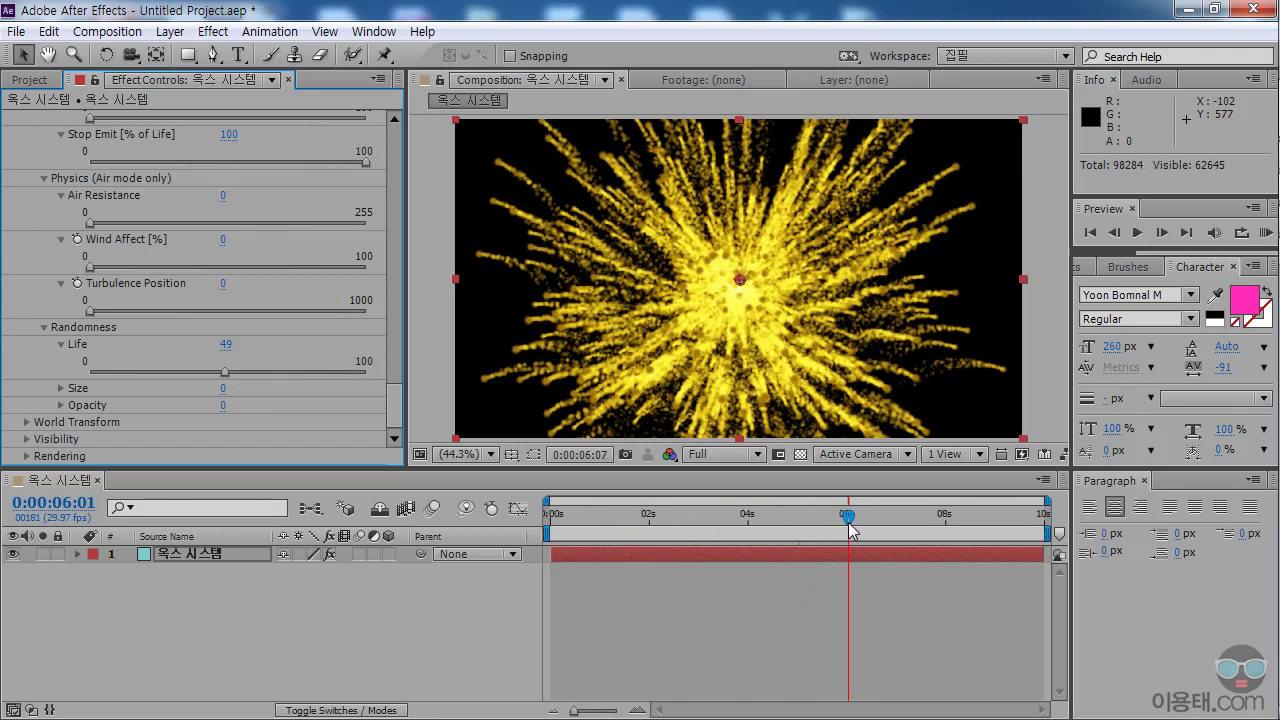
pyautogui.moveTo(225, 372)
pyautogui.mouseDown()
pyautogui.moveTo(151, 374)
pyautogui.moveTo(215, 374)
pyautogui.mouseUp()
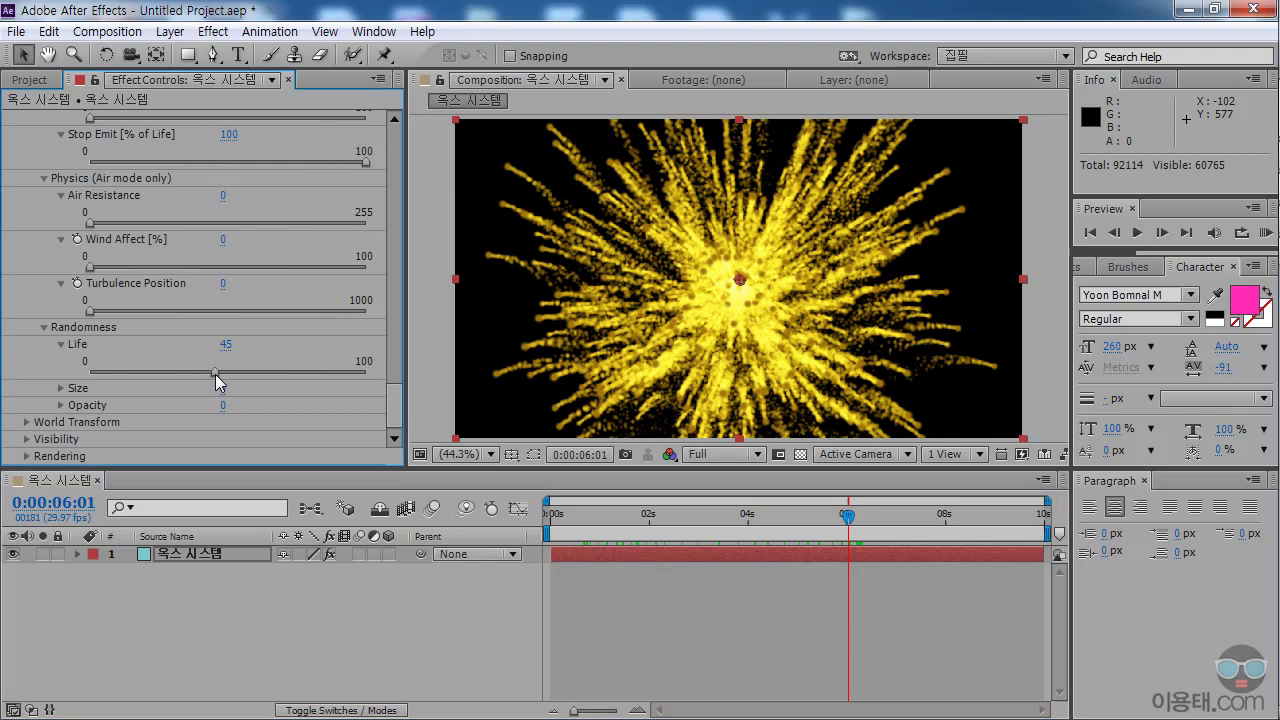
# Set the Size randomness of the Aux System to 44.
pyautogui.click(60, 388)
pyautogui.scroll(-1, 370, 407)
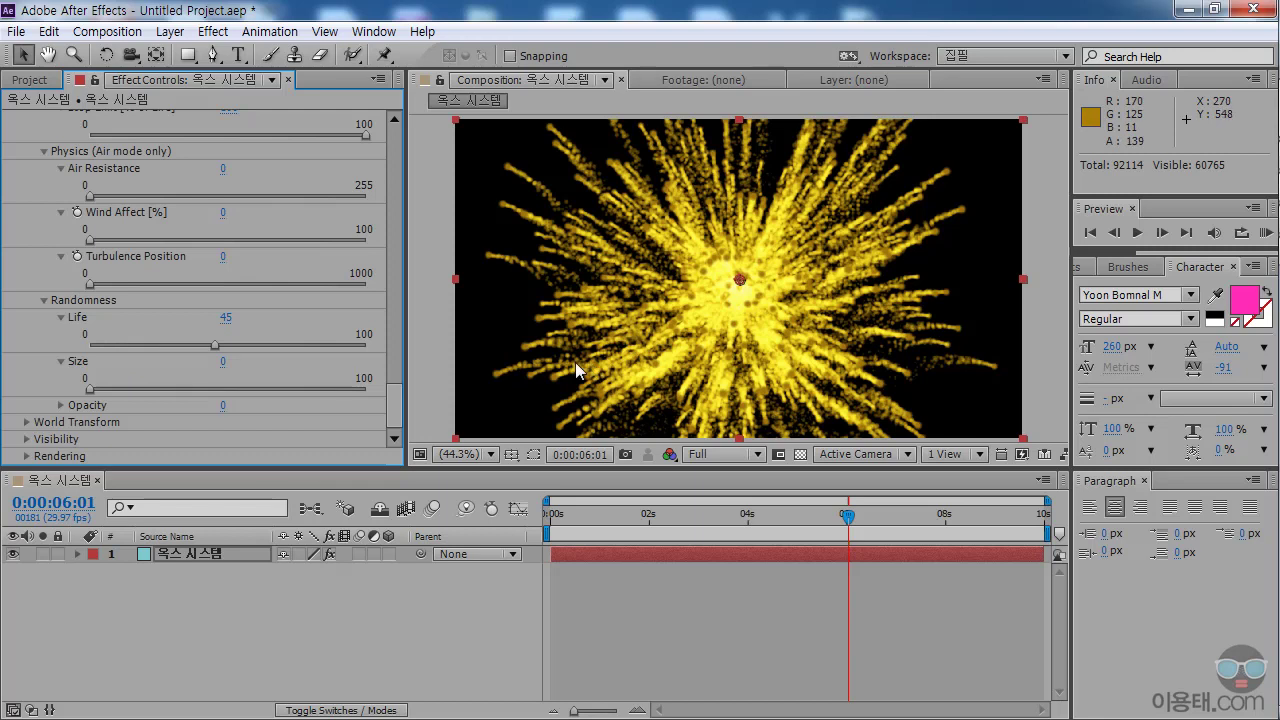
pyautogui.moveTo(393, 410)
pyautogui.mouseDown()
pyautogui.moveTo(401, 293)
pyautogui.moveTo(395, 423)
pyautogui.mouseUp()
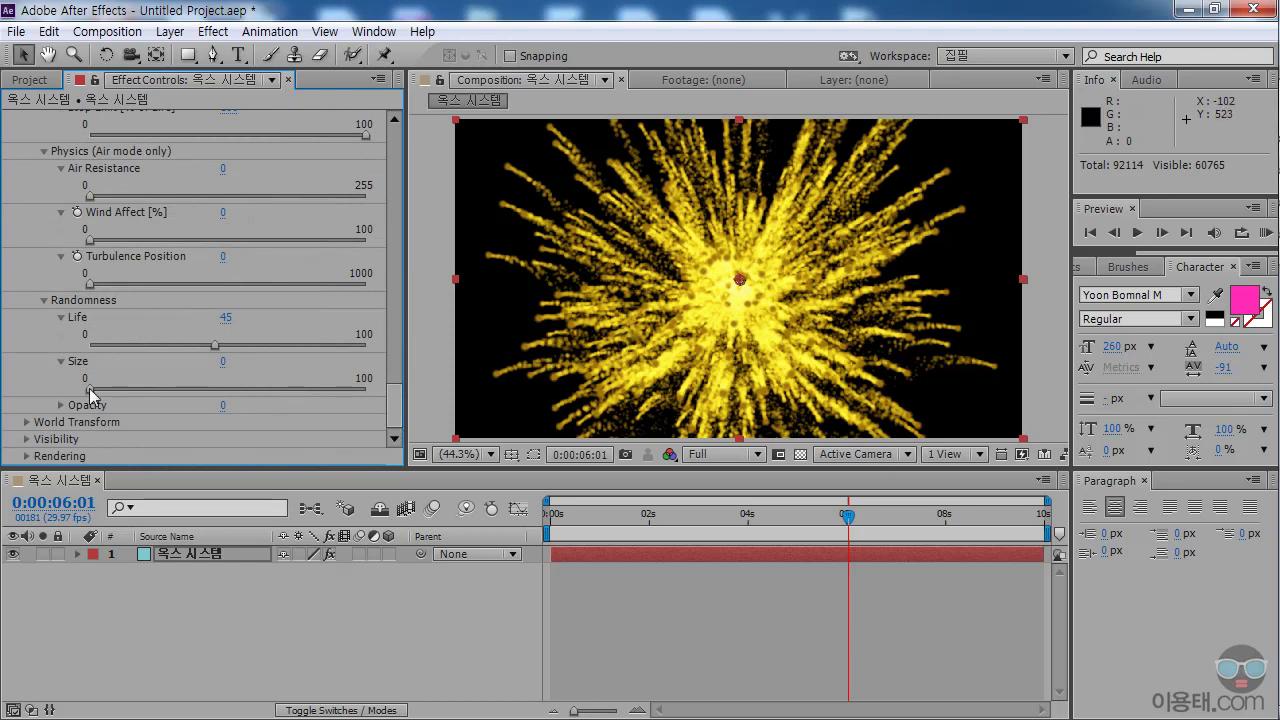
pyautogui.moveTo(89, 391); pyautogui.dragTo(213, 404)
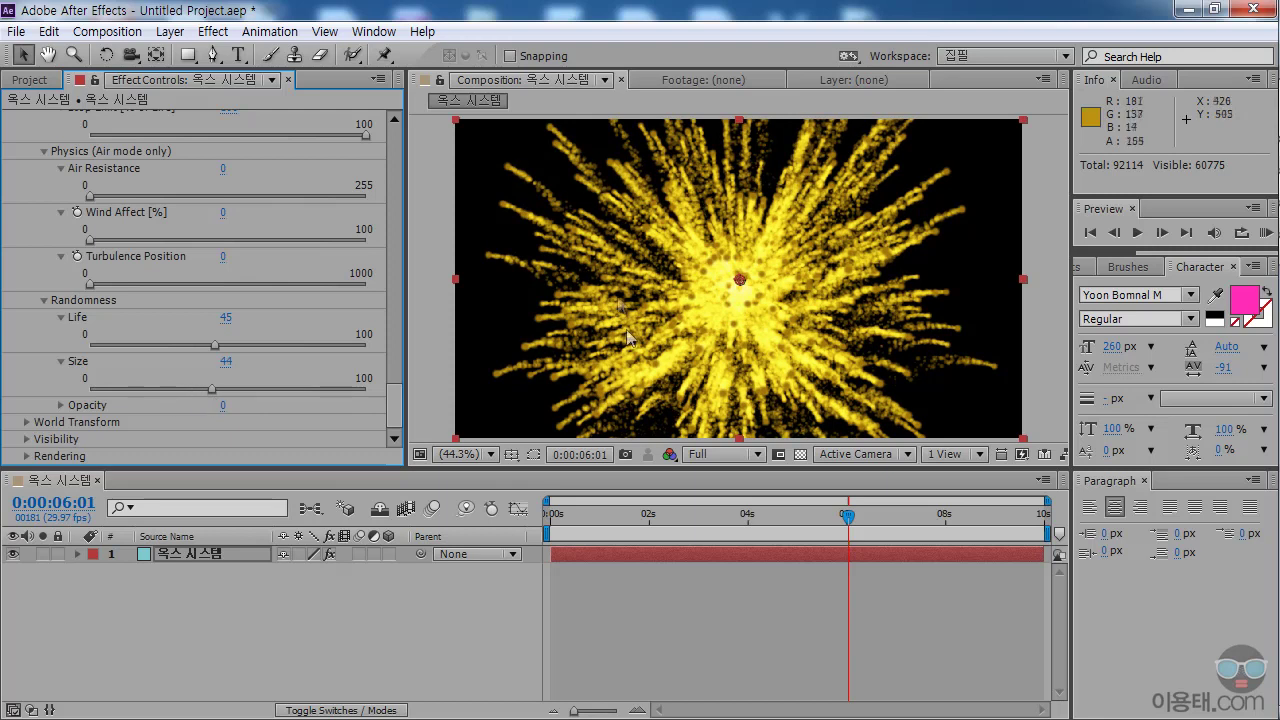
# Set the Opacity randomness of the Aux System to 35.
pyautogui.click(60, 410)
pyautogui.scroll(-1, 392, 415)
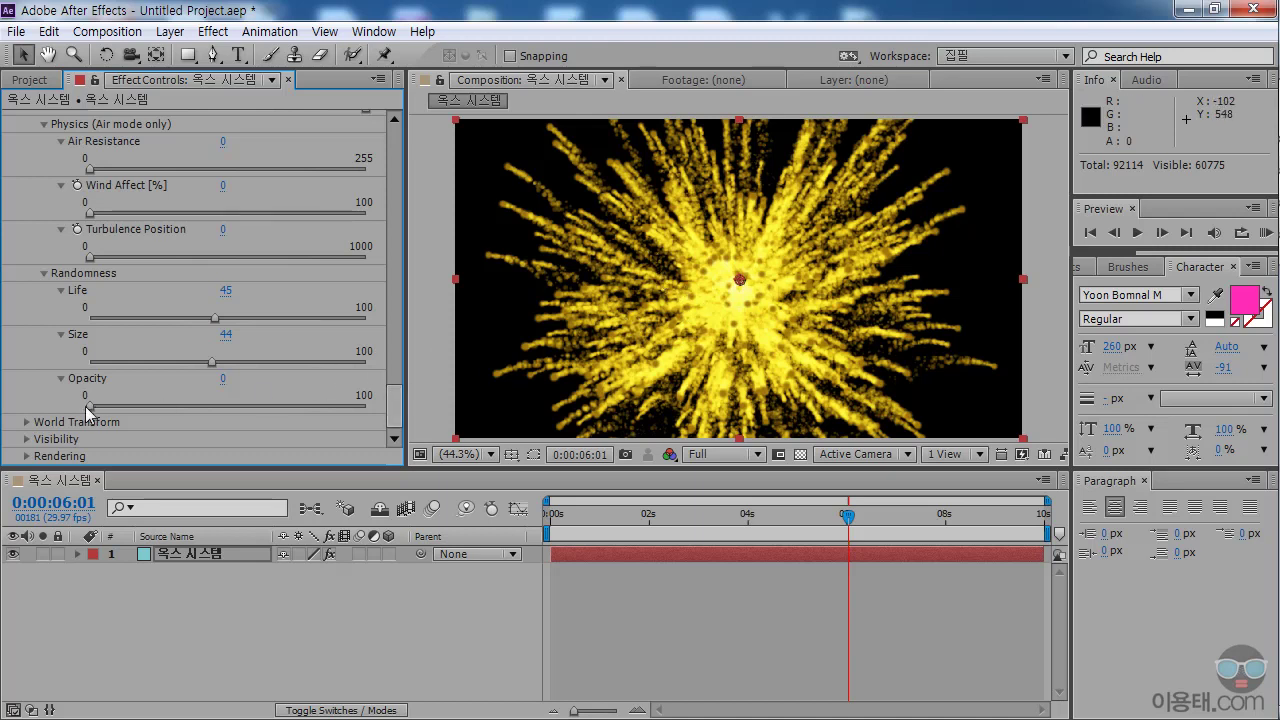
pyautogui.moveTo(90, 406); pyautogui.dragTo(167, 407)
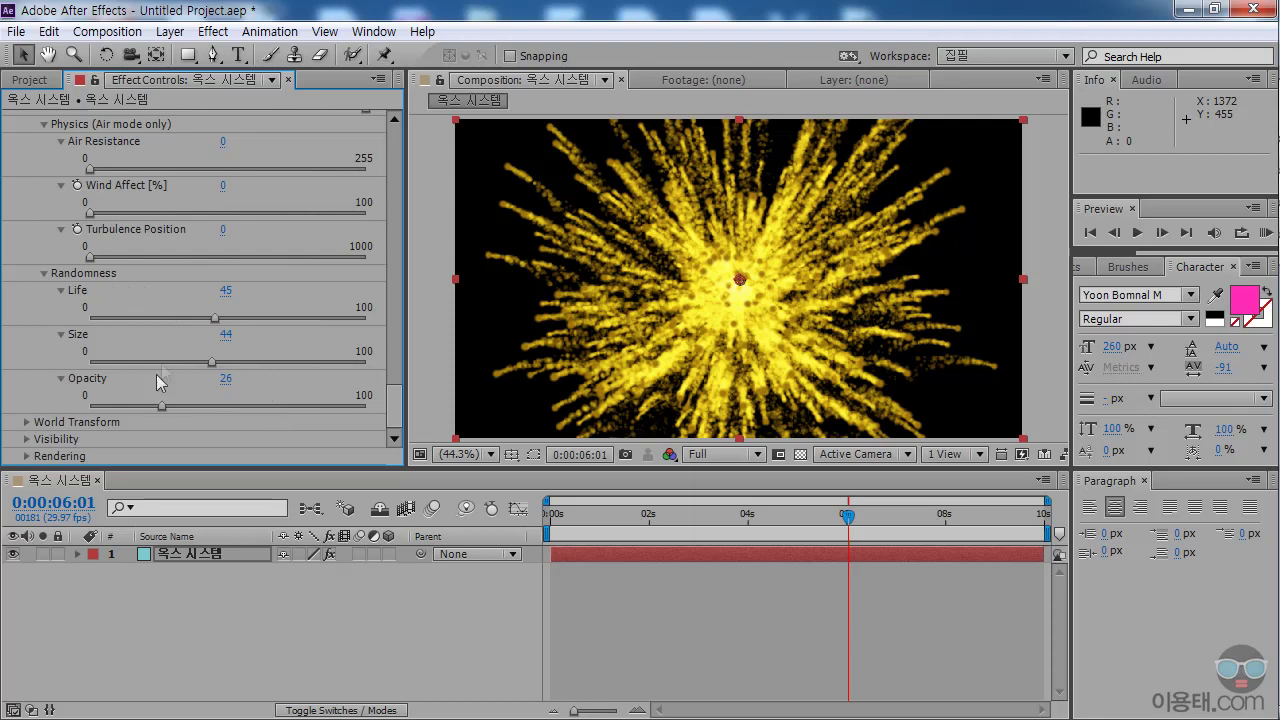
pyautogui.moveTo(161, 406); pyautogui.dragTo(180, 408)
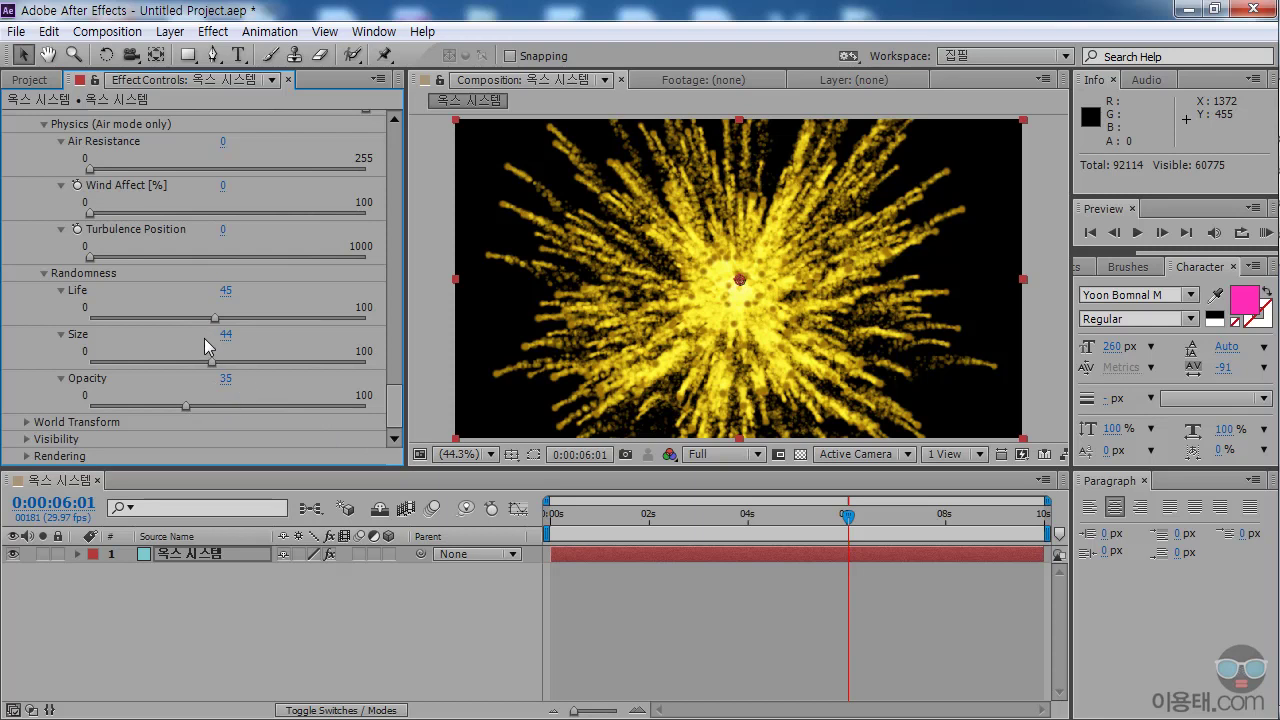
# Preview the randomized trails up to about five seconds, ending at 0:00:04:26, and review the main Physics settings.
pyautogui.moveTo(626, 514); pyautogui.dragTo(787, 527)
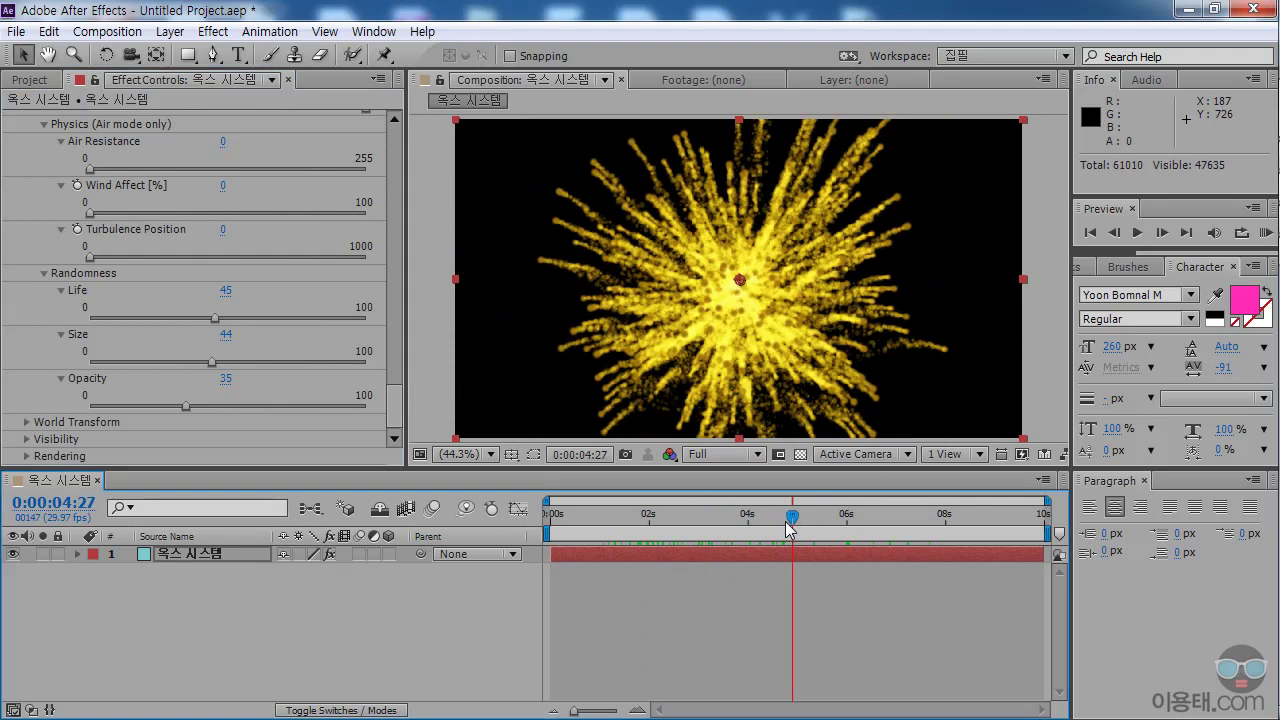
pyautogui.moveTo(590, 520); pyautogui.dragTo(799, 527)
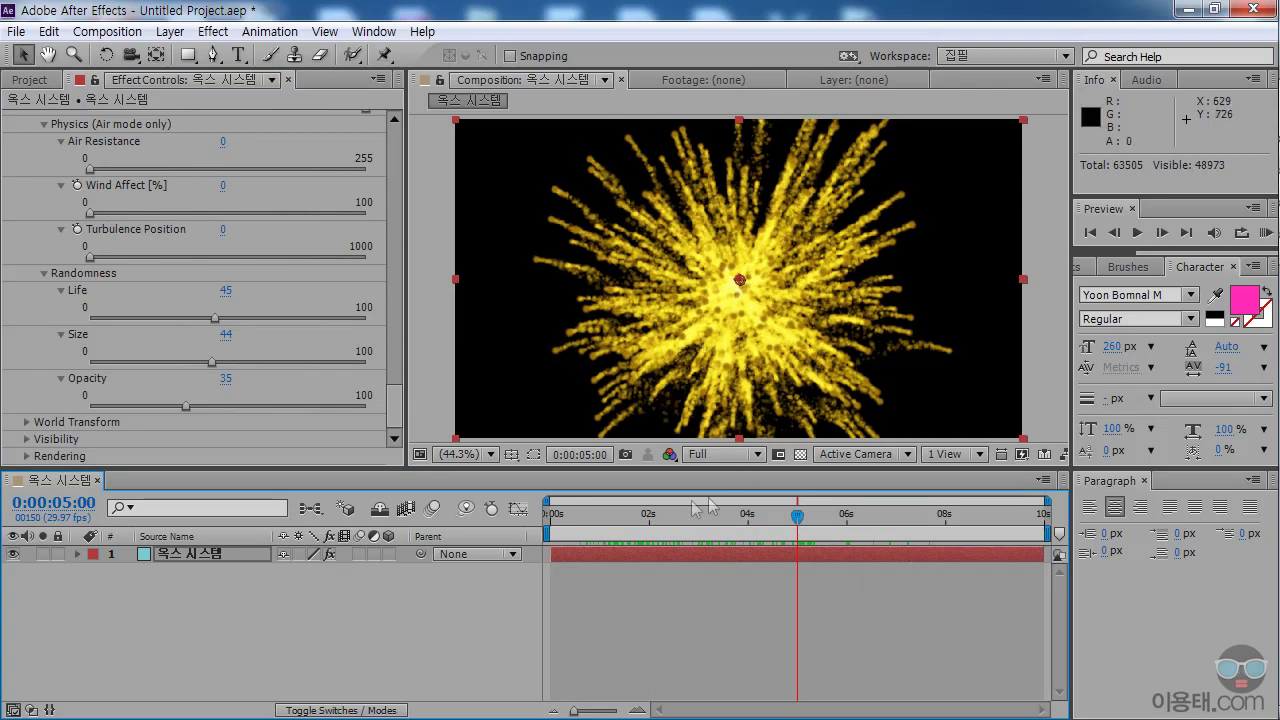
pyautogui.moveTo(600, 521); pyautogui.dragTo(791, 524)
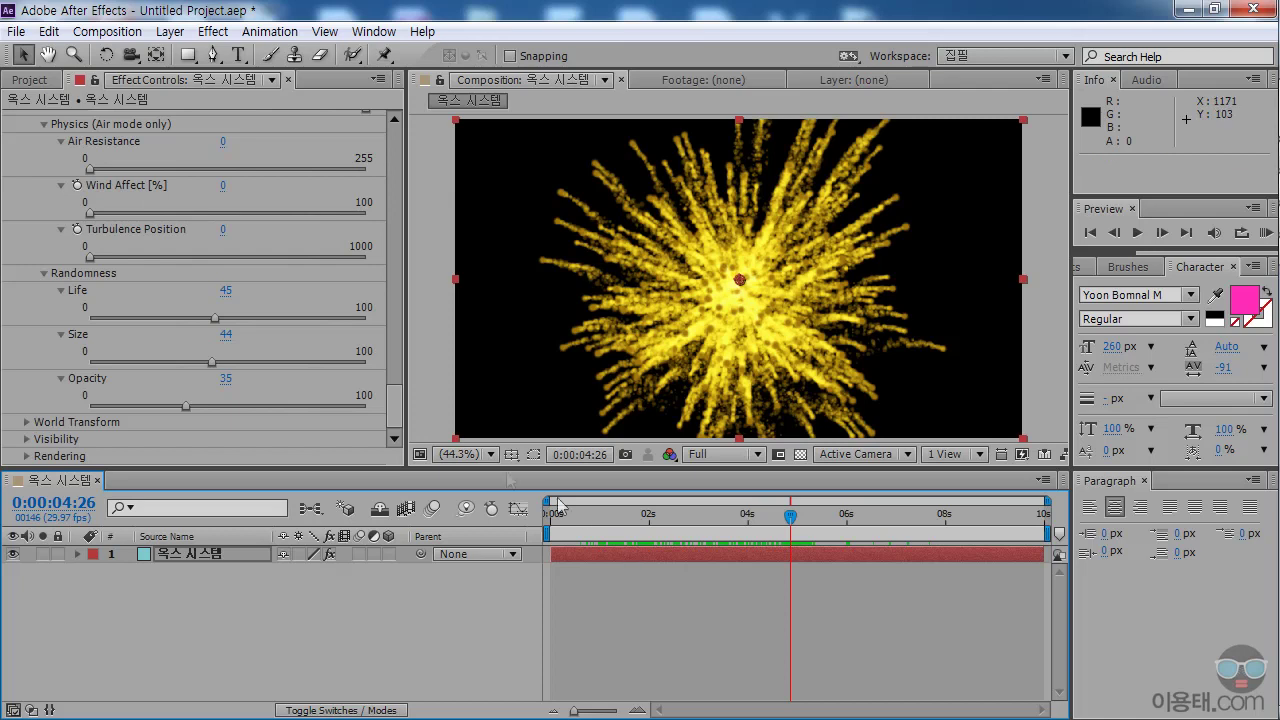
pyautogui.moveTo(398, 402); pyautogui.dragTo(398, 336)
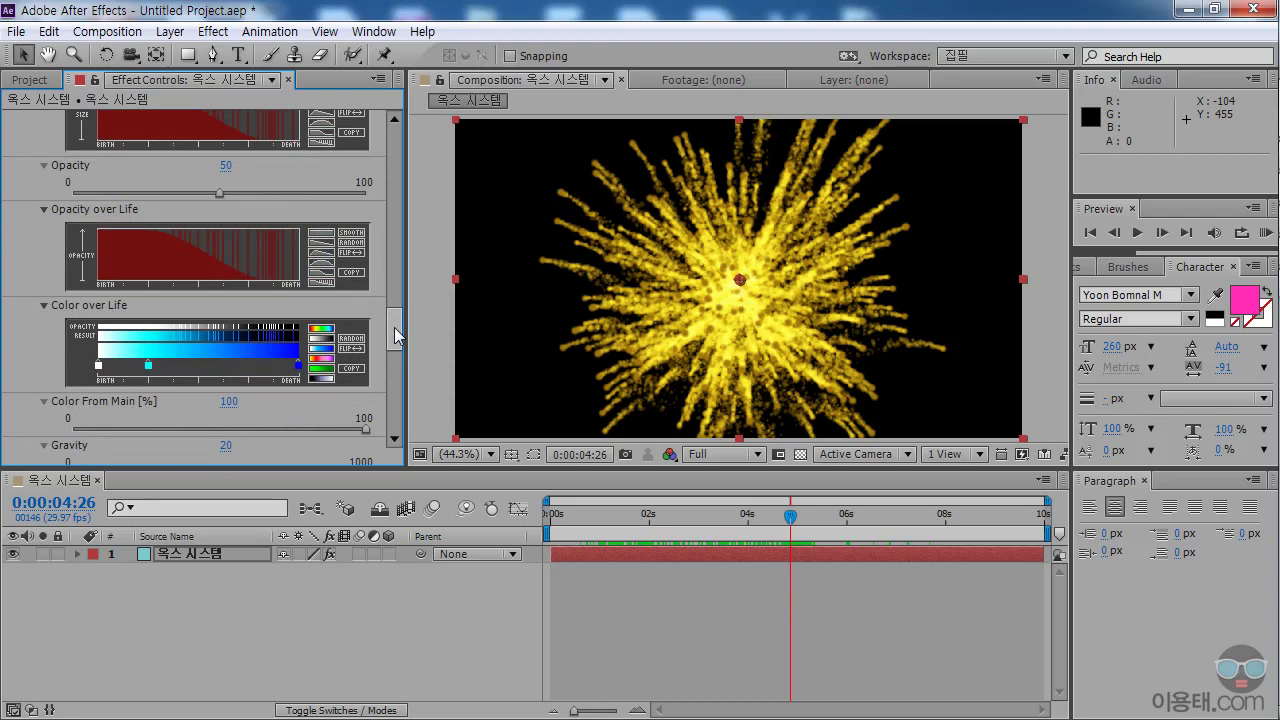
pyautogui.moveTo(395, 327); pyautogui.dragTo(398, 245)
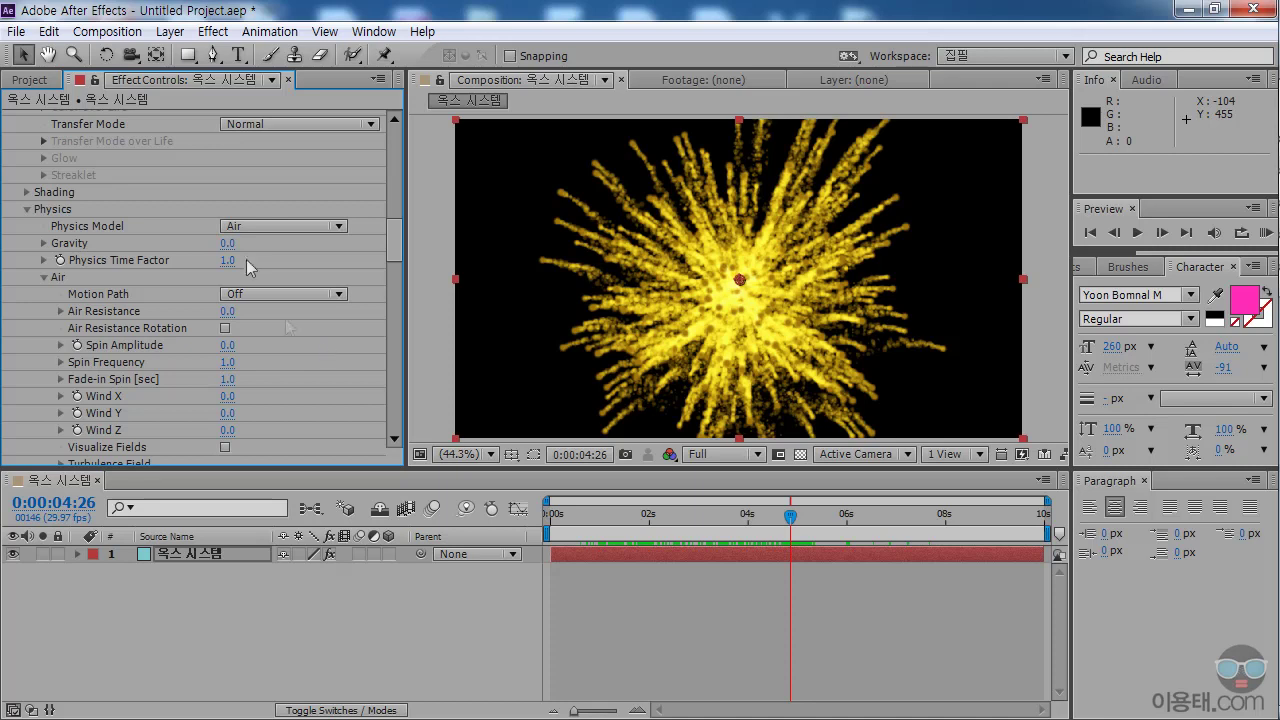
# Create a new composition named 바운스 이벤트 with the HDV/HDTV 720 29.97 preset and a duration of 0:00:10:00.
pyautogui.click(107, 31)
pyautogui.click(125, 58)
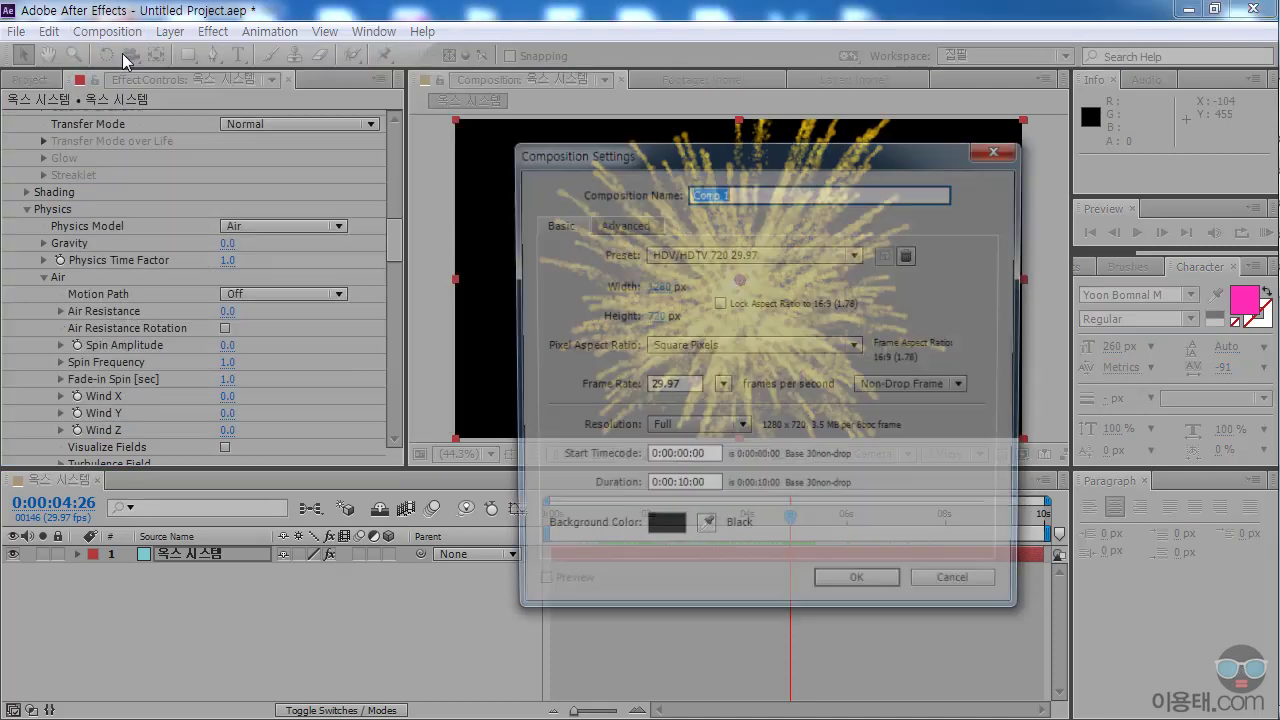
pyautogui.write('ㅂㅏㅜㄴ')
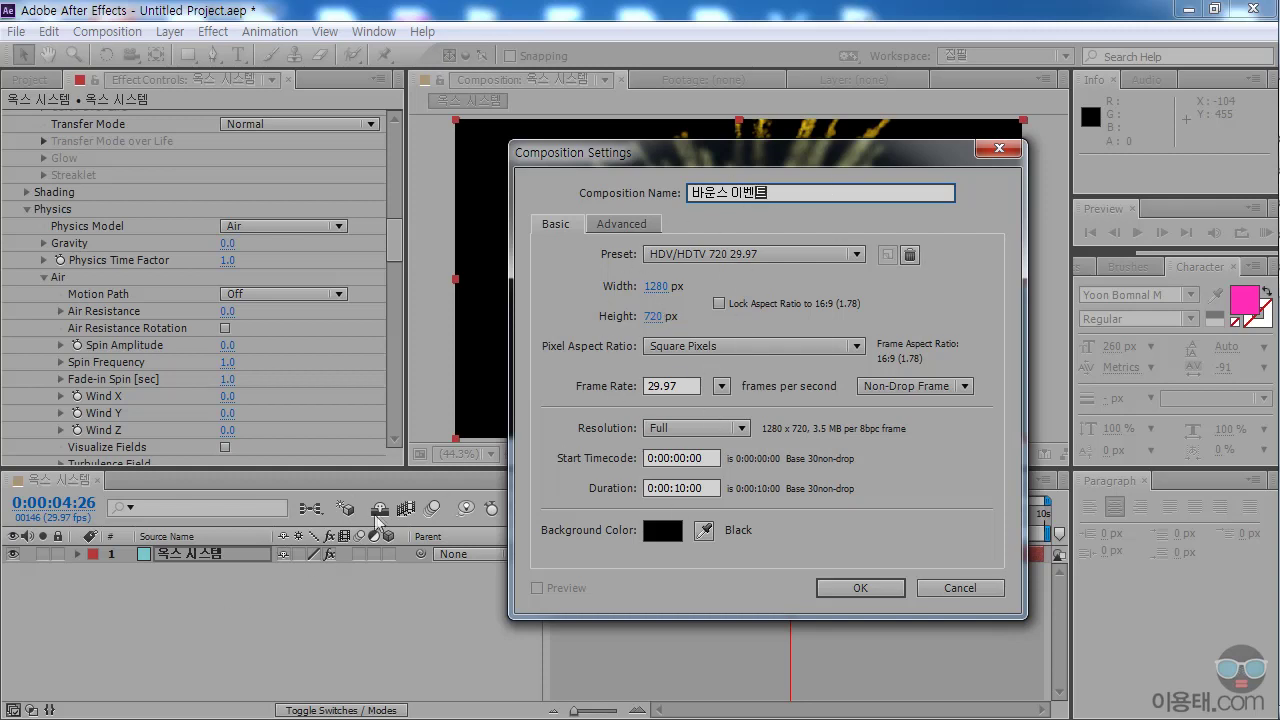
pyautogui.click(862, 589)
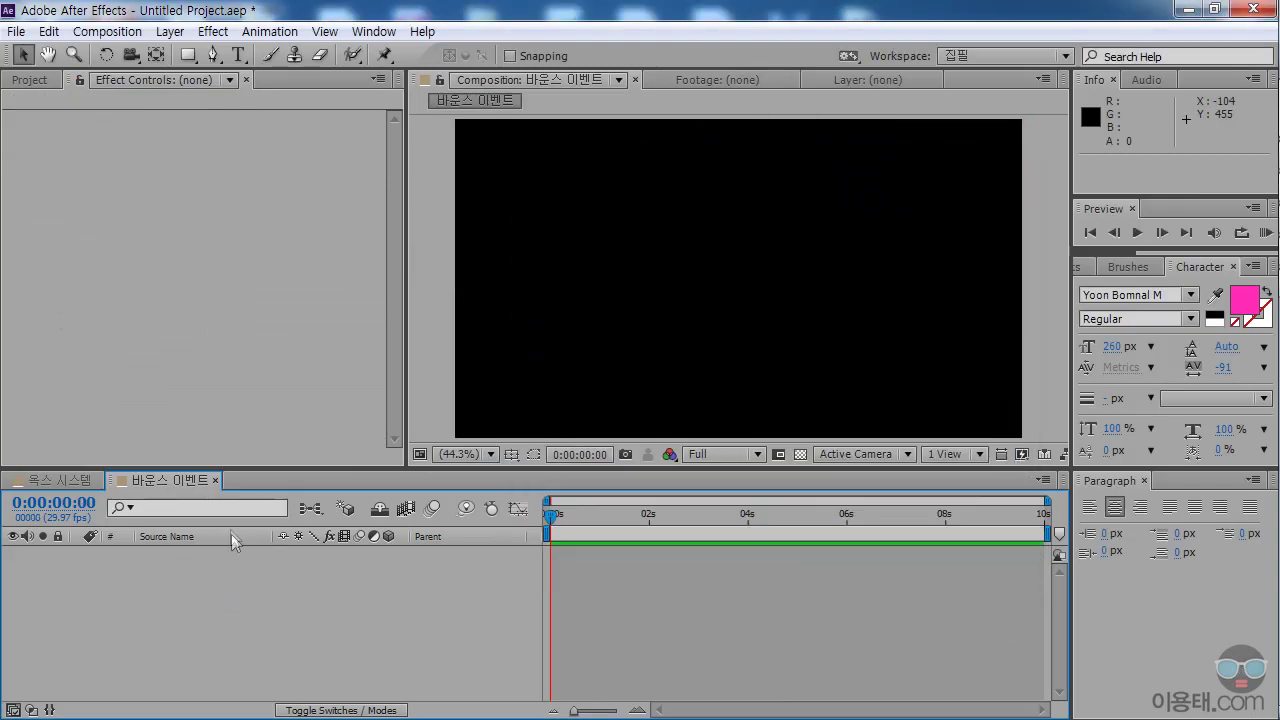
# Add a 1280 x 720 px solid layer named 바운스 이벤트 to the new composition.
pyautogui.moveTo(250, 468); pyautogui.dragTo(250, 479)
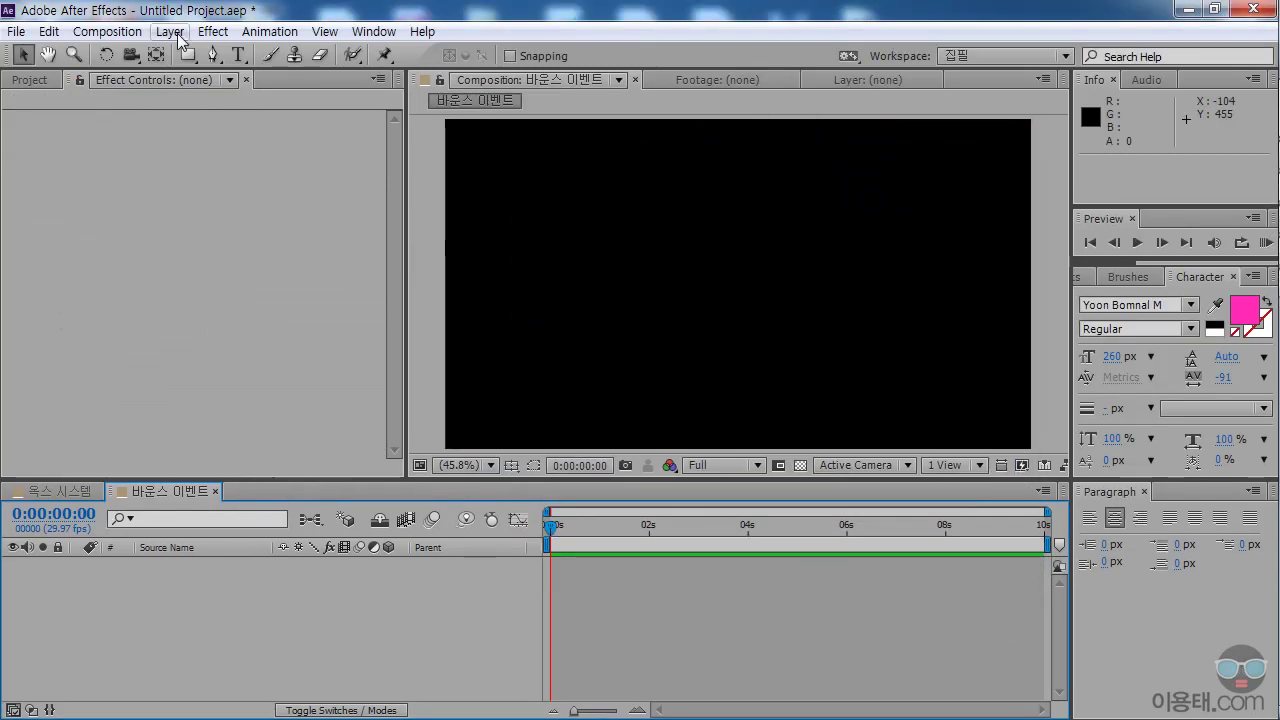
pyautogui.click(171, 36)
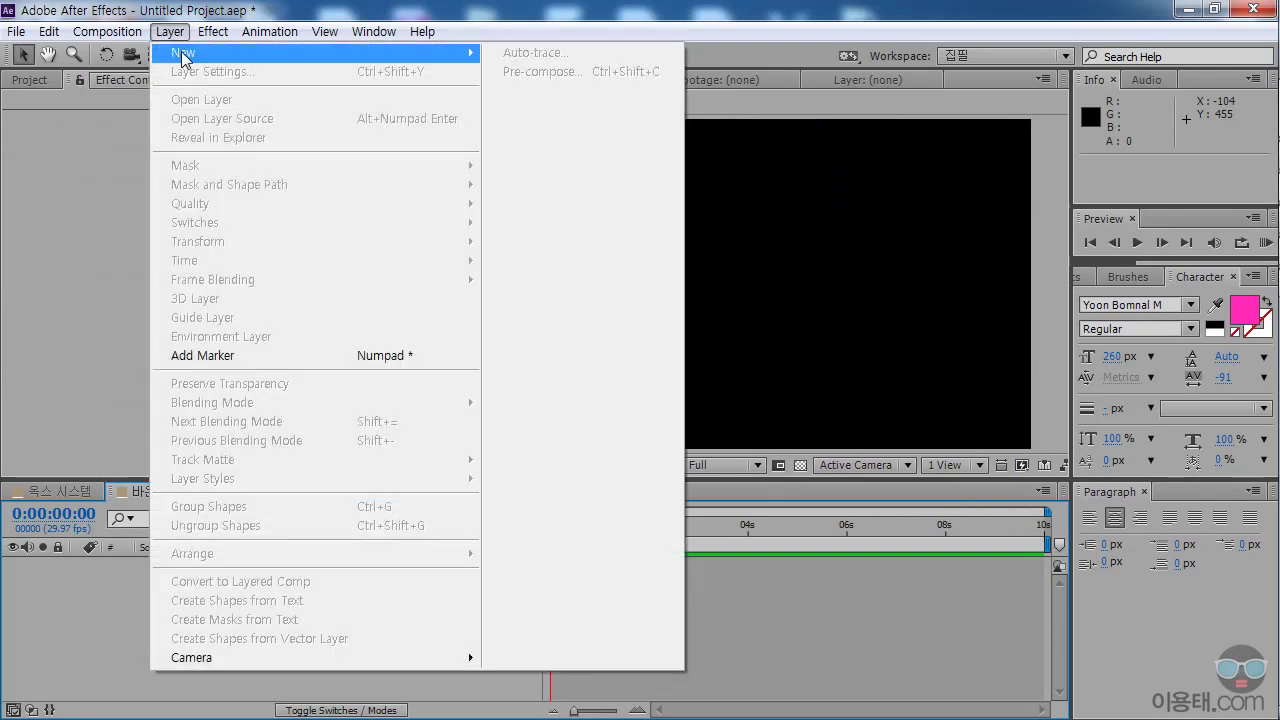
pyautogui.moveTo(345, 55)
pyautogui.click(530, 77)
pyautogui.write('바')
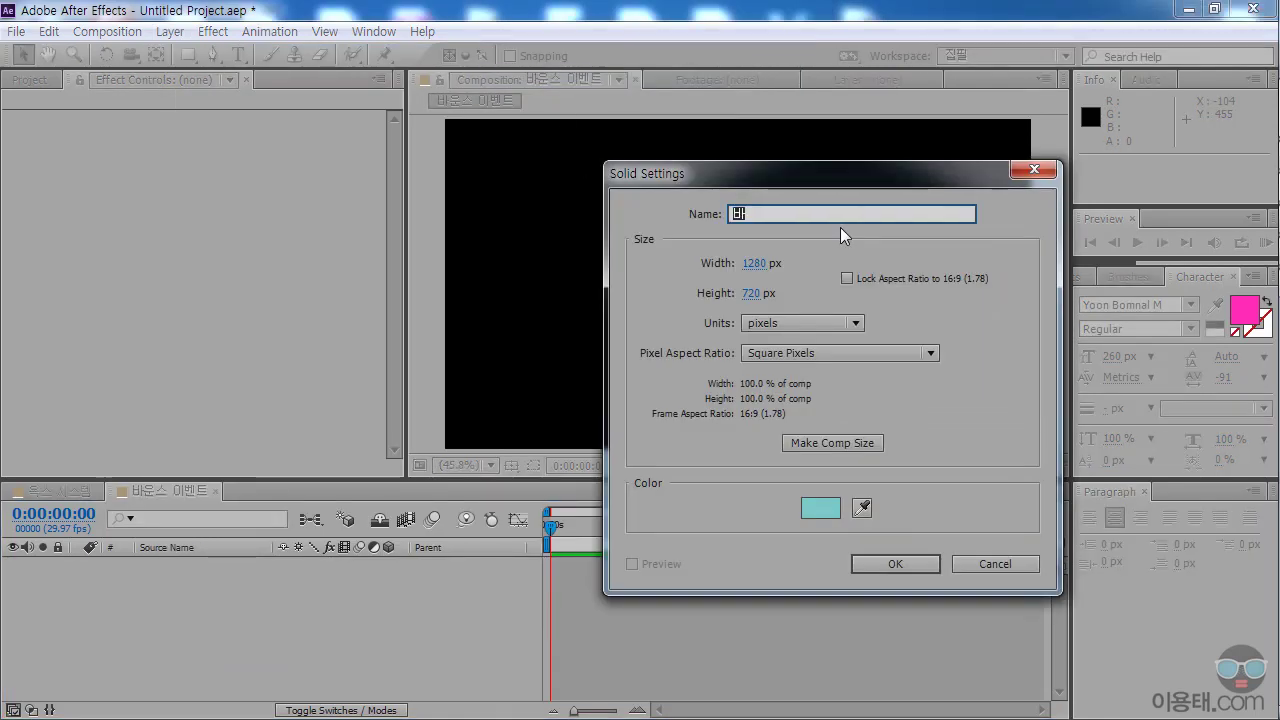
pyautogui.write('운스 이벤트')
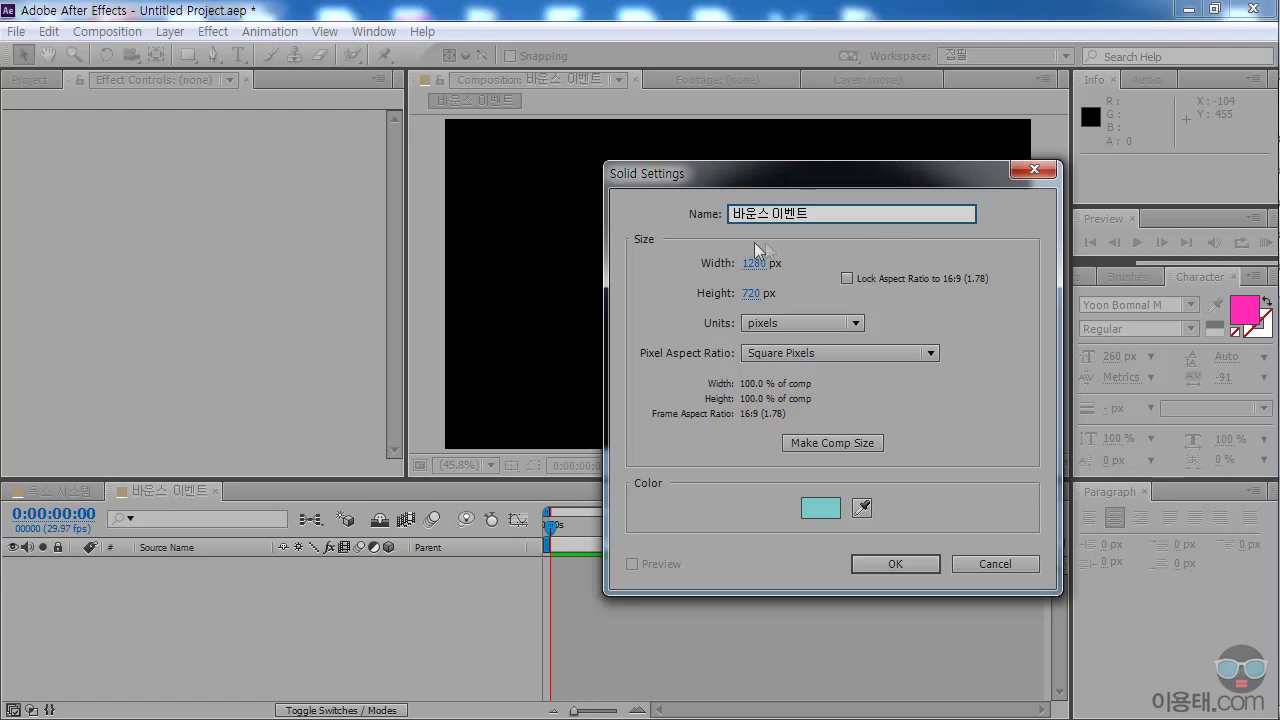
pyautogui.click(895, 562)
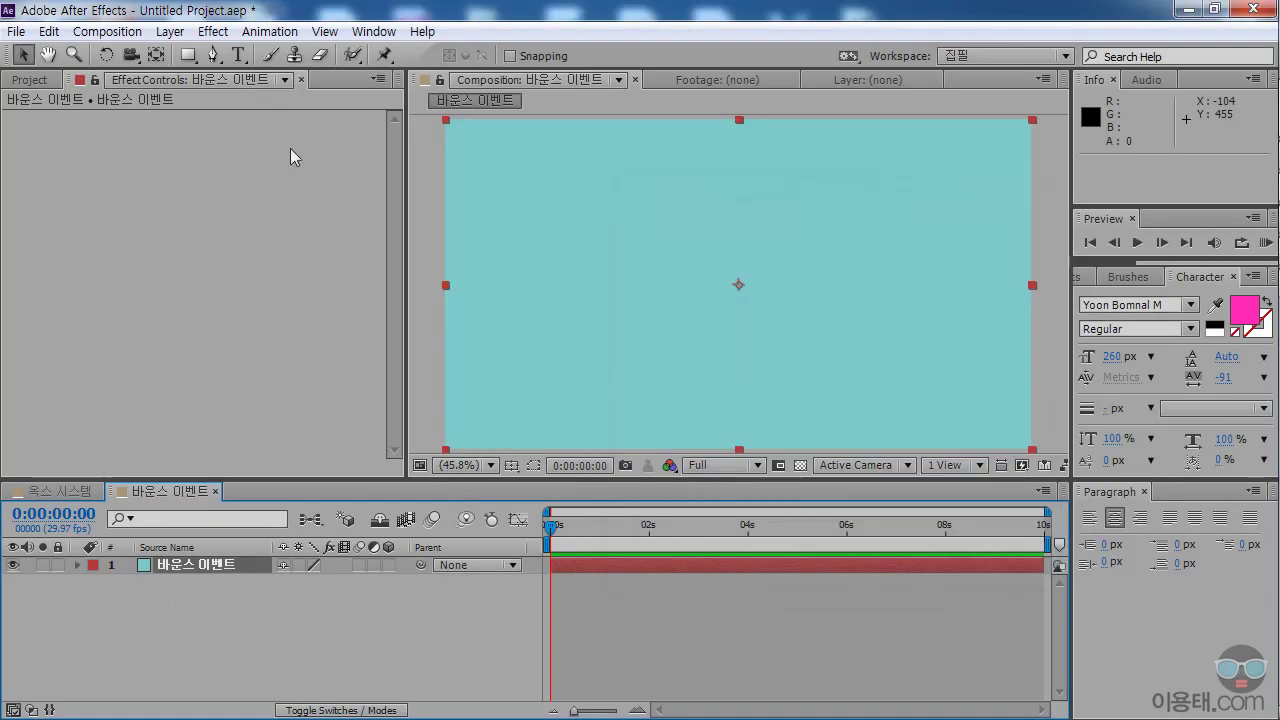
# Apply the Particular effect to the 바운스 이벤트 solid and preview the emission up to 0:00:04:28.
pyautogui.click(213, 32)
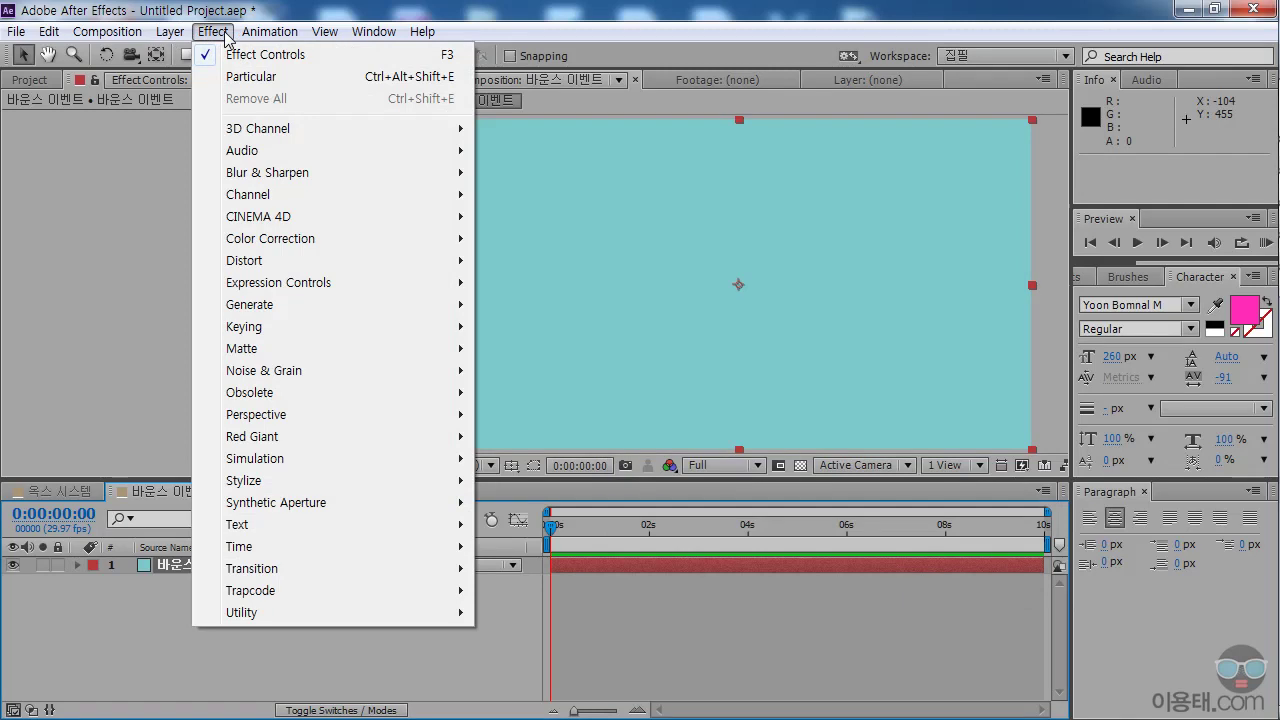
pyautogui.click(263, 78)
pyautogui.moveTo(590, 530); pyautogui.dragTo(794, 535)
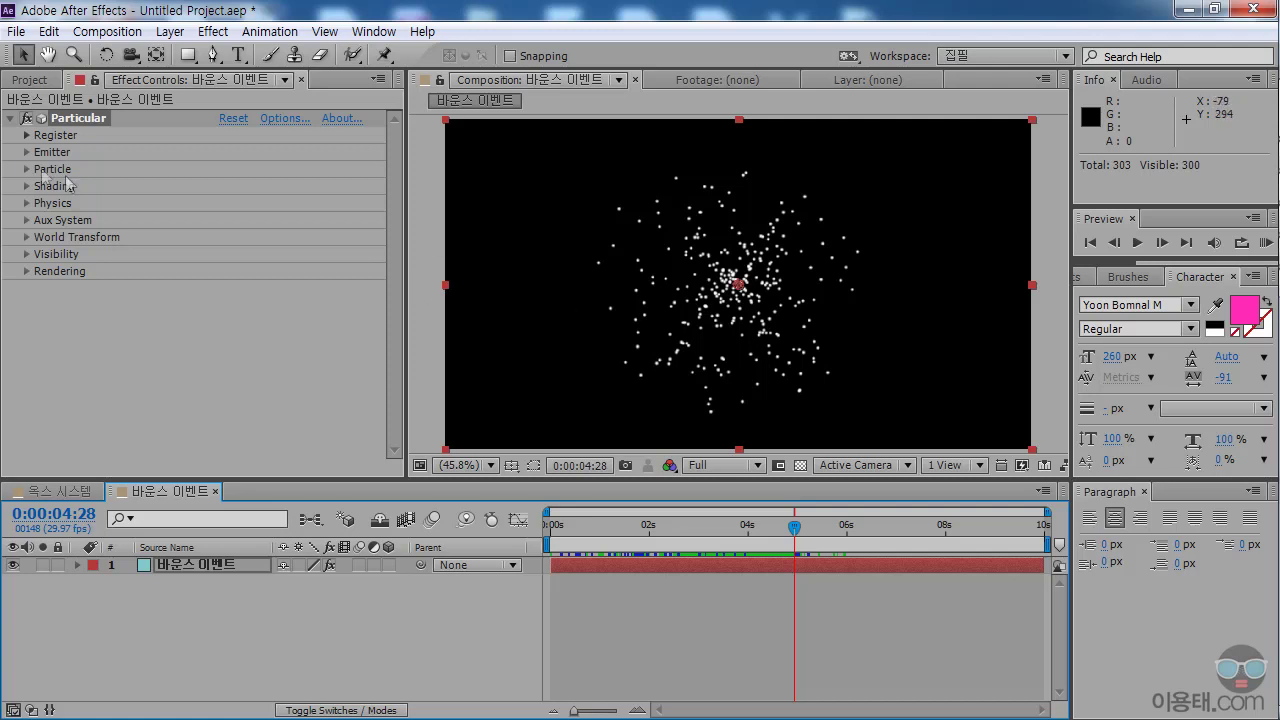
# Move the Particular emitter up by setting its Position XY to 640, 198.
pyautogui.click(27, 152)
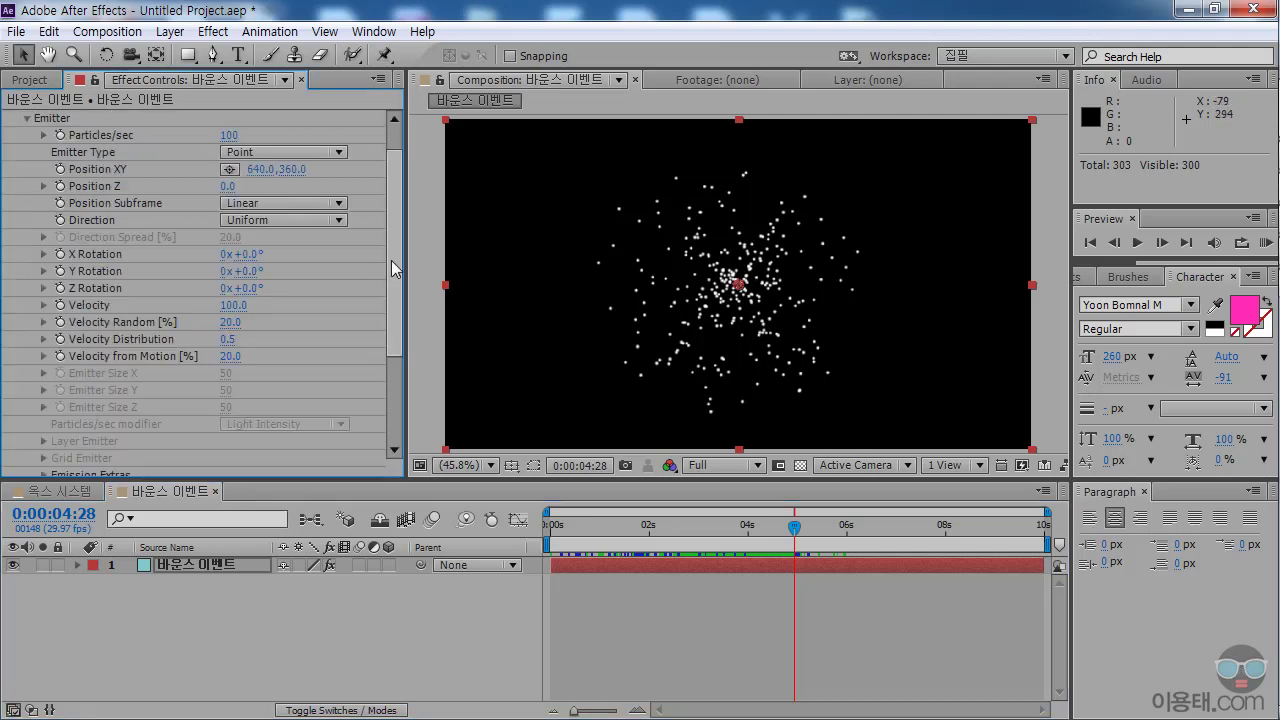
pyautogui.moveTo(391, 260); pyautogui.dragTo(393, 223)
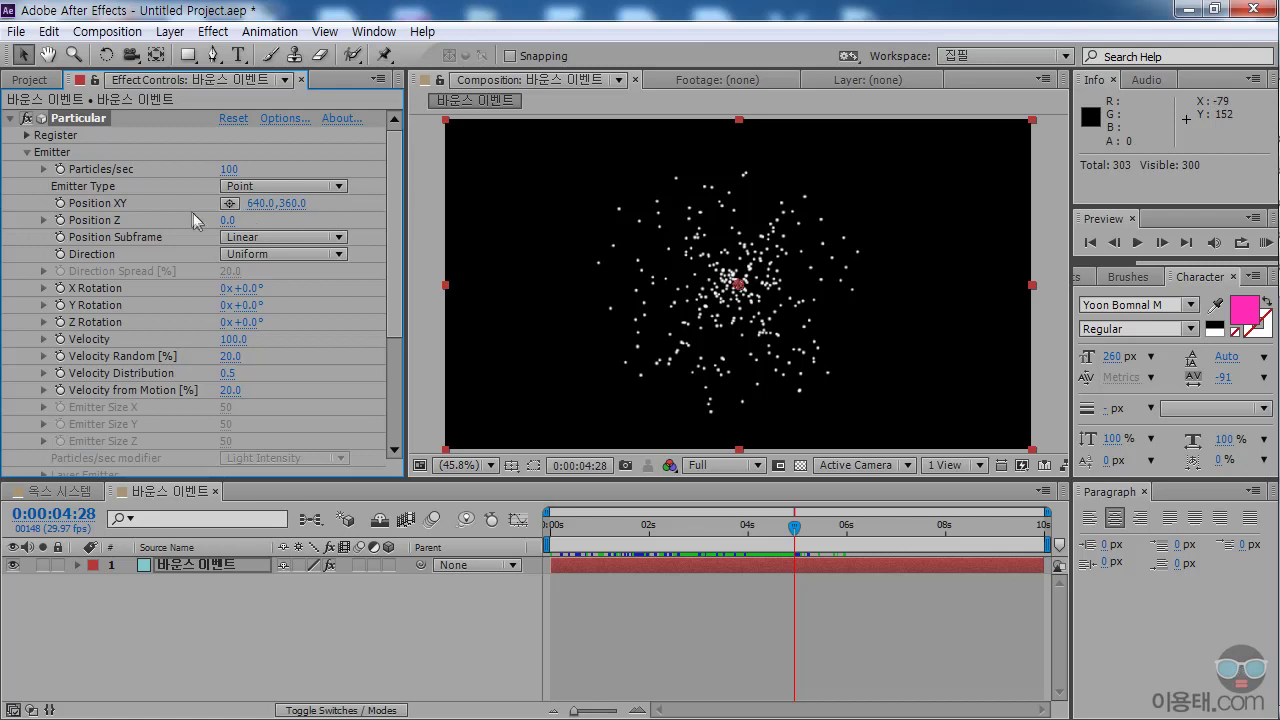
pyautogui.moveTo(292, 203); pyautogui.dragTo(114, 224)
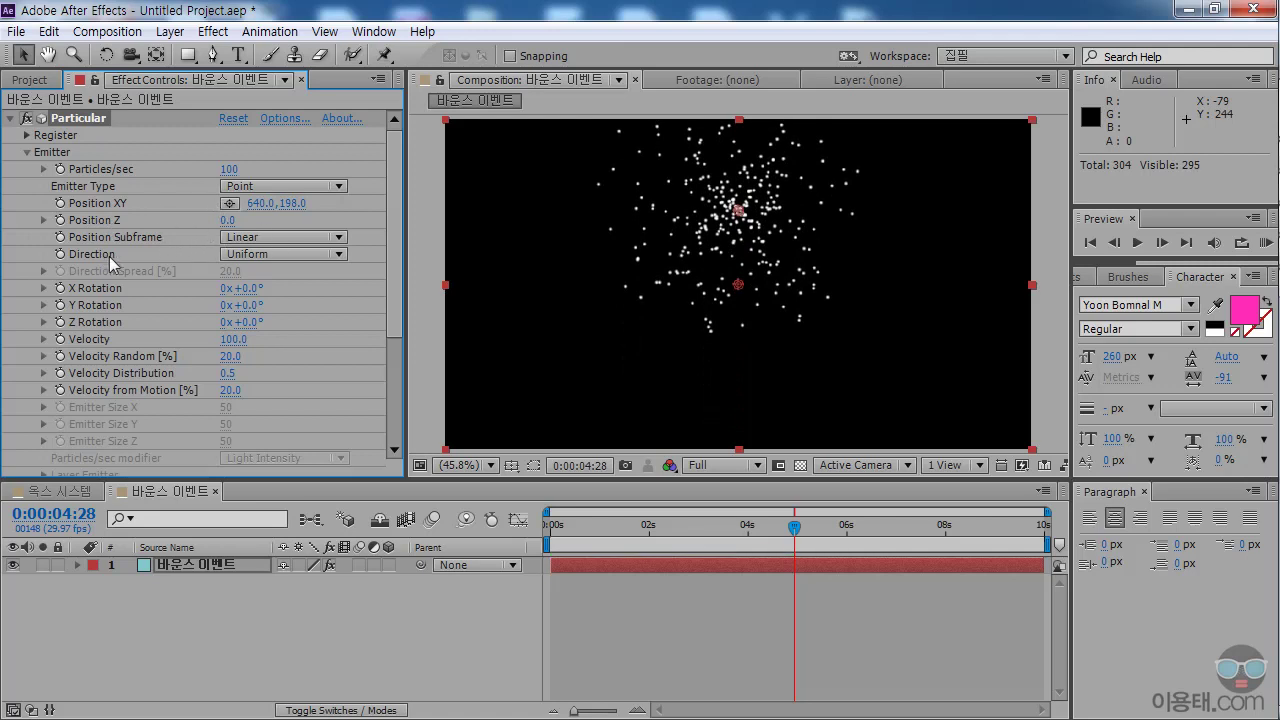
# Set the emitter Direction to Directional with an X Rotation of -90° and preview the emission up to 0:00:03:09.
pyautogui.click(264, 255)
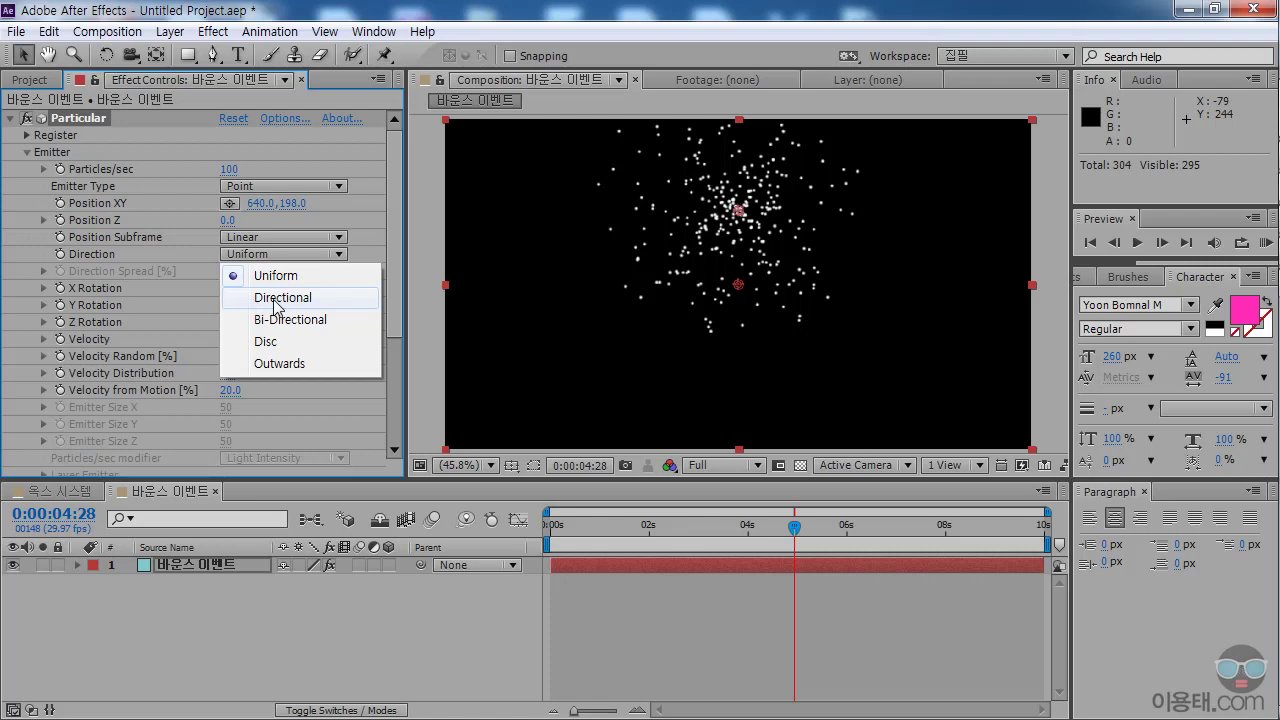
pyautogui.click(274, 300)
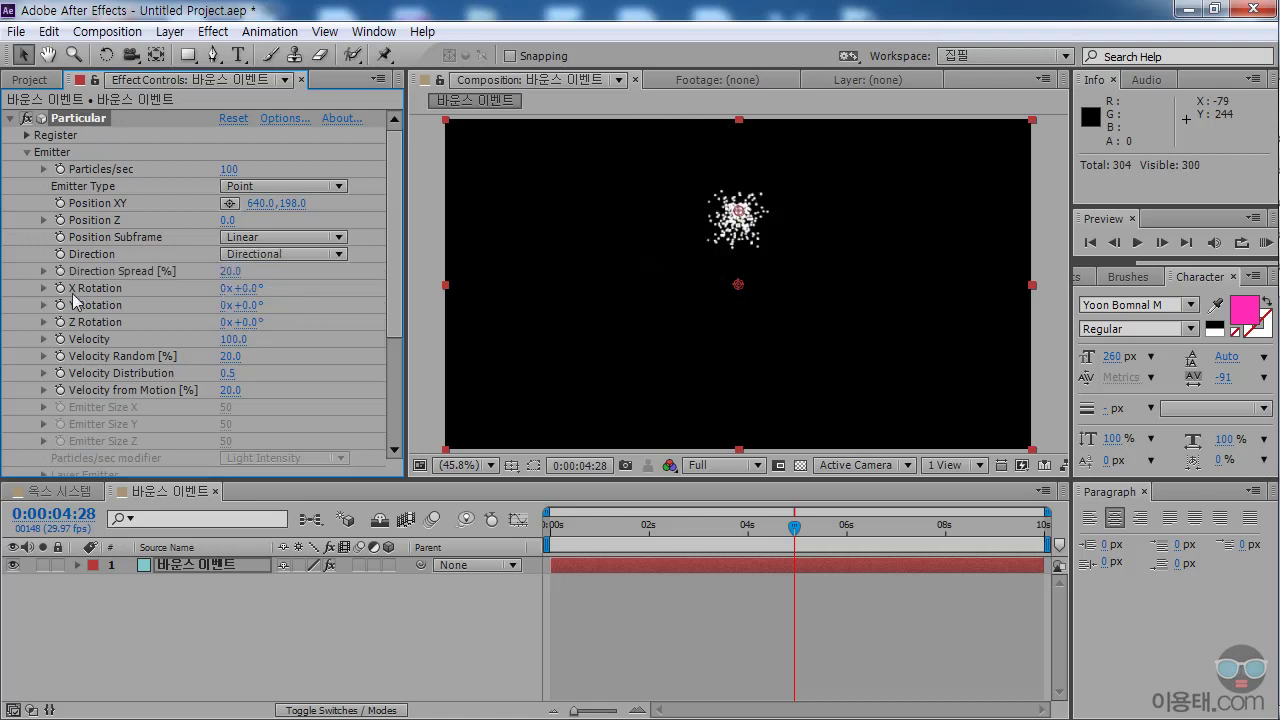
pyautogui.moveTo(245, 289); pyautogui.dragTo(205, 289)
pyautogui.click(240, 288)
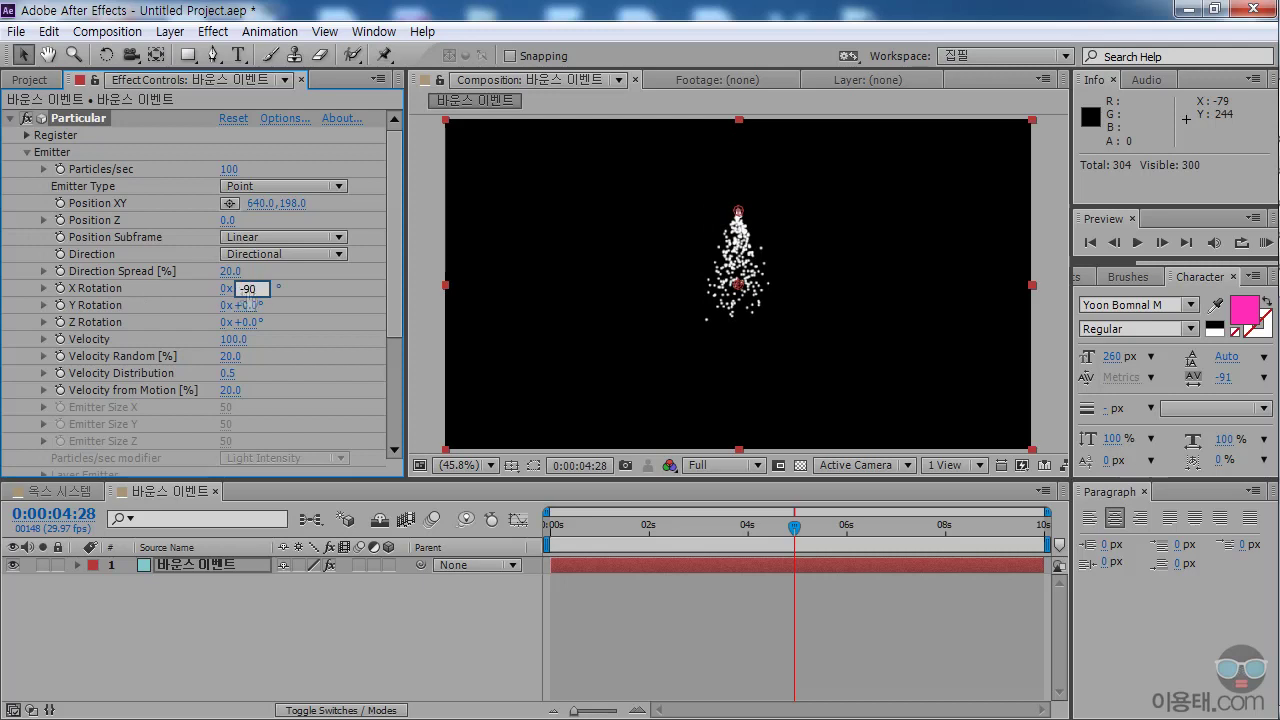
pyautogui.press('Return')
pyautogui.moveTo(578, 526); pyautogui.dragTo(714, 527)
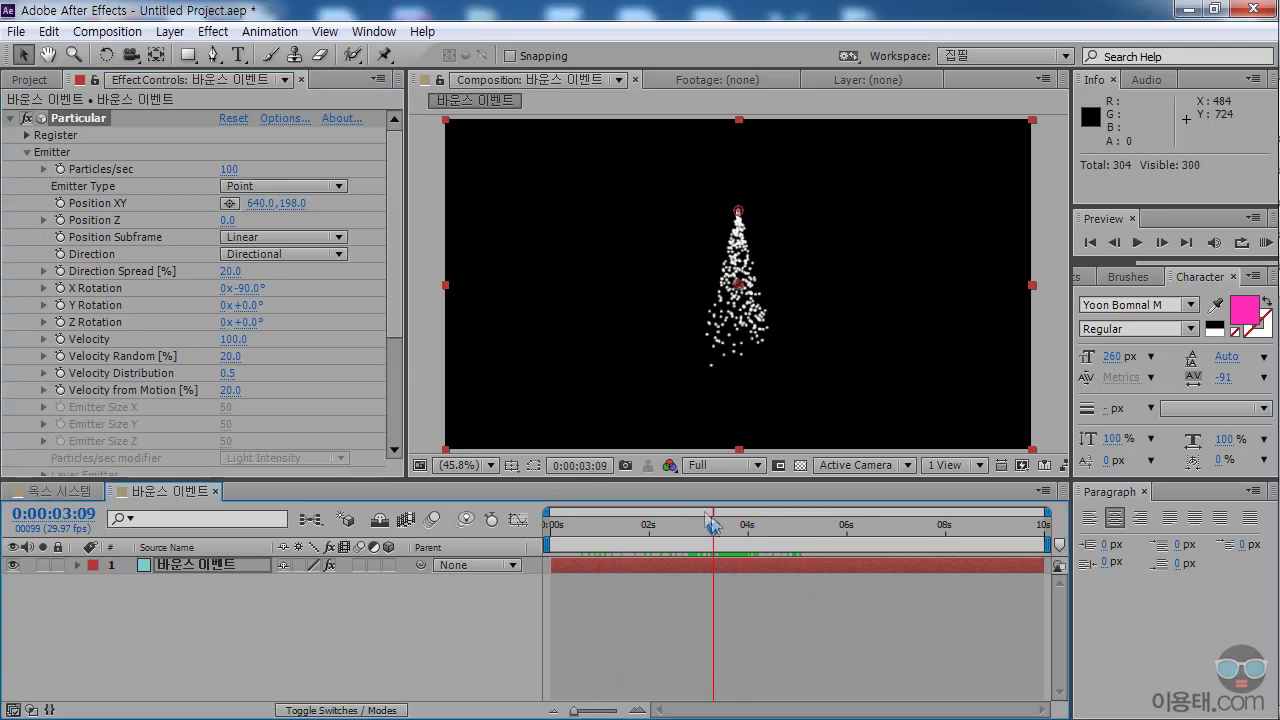
# Set the emitter's Particles/sec to 200 and preview the emission up to 0:00:03:25.
pyautogui.click(229, 170)
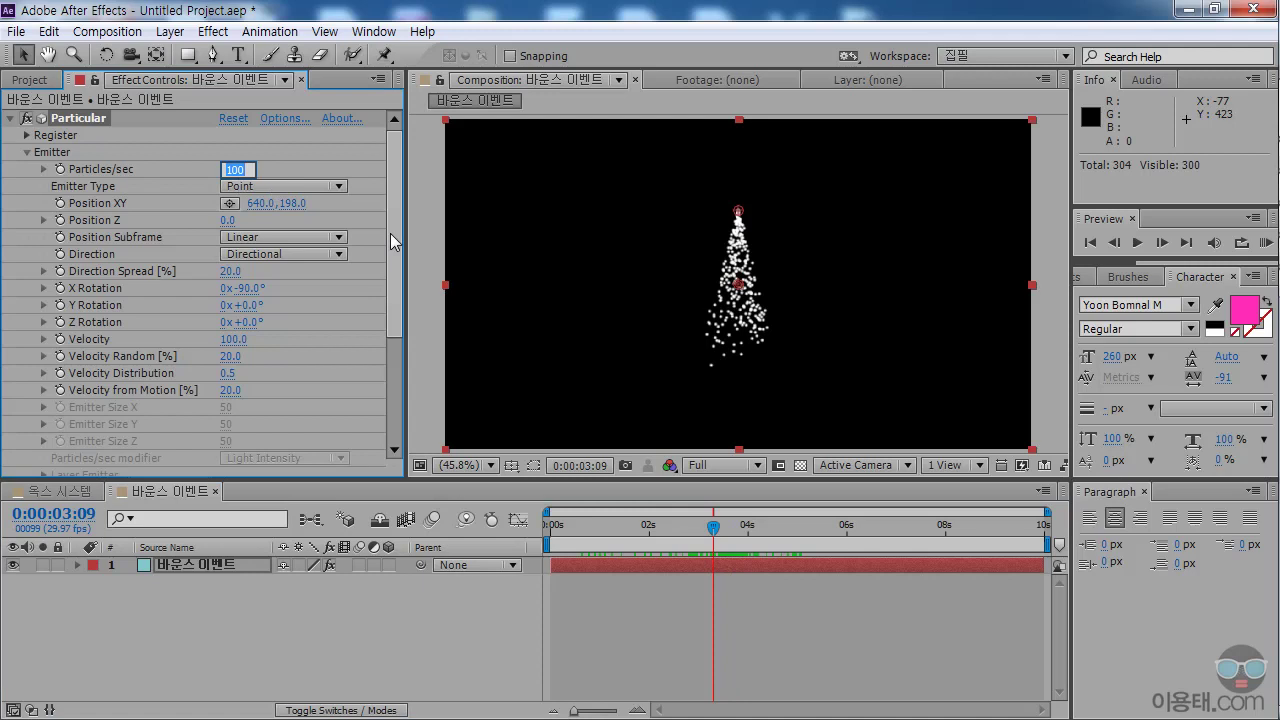
pyautogui.write('200')
pyautogui.press('Return')
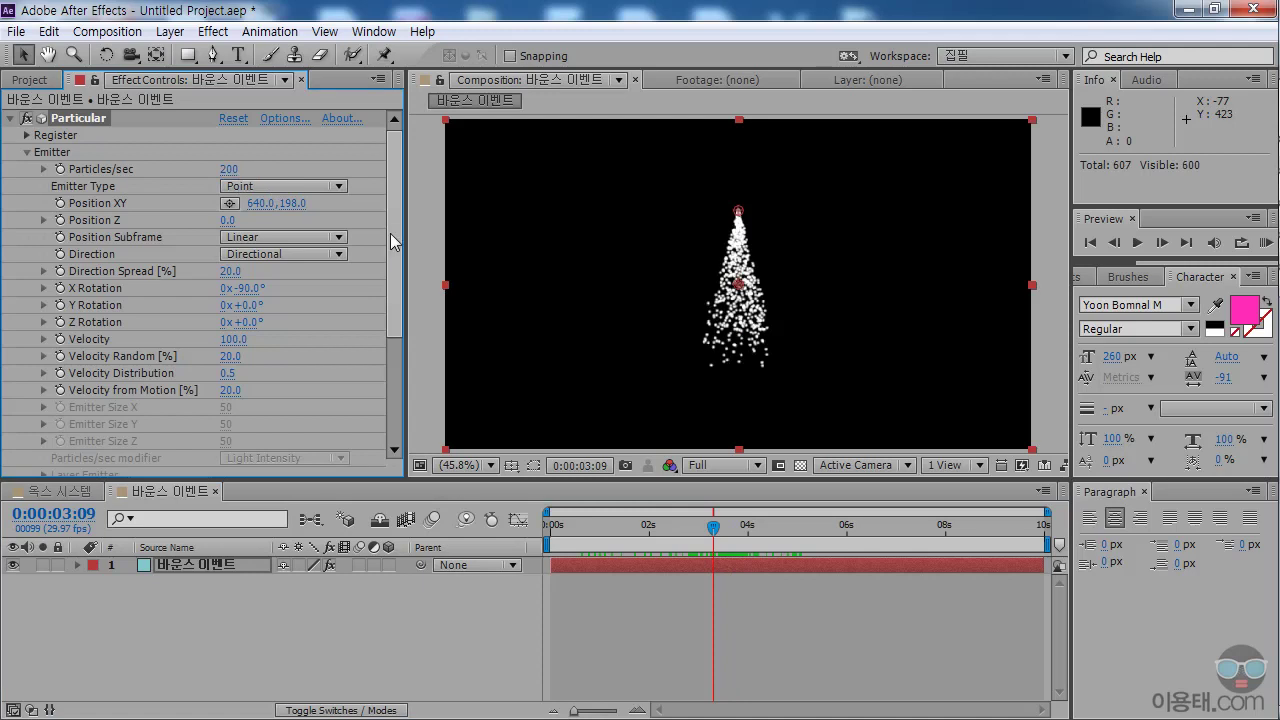
pyautogui.moveTo(594, 528); pyautogui.dragTo(740, 528)
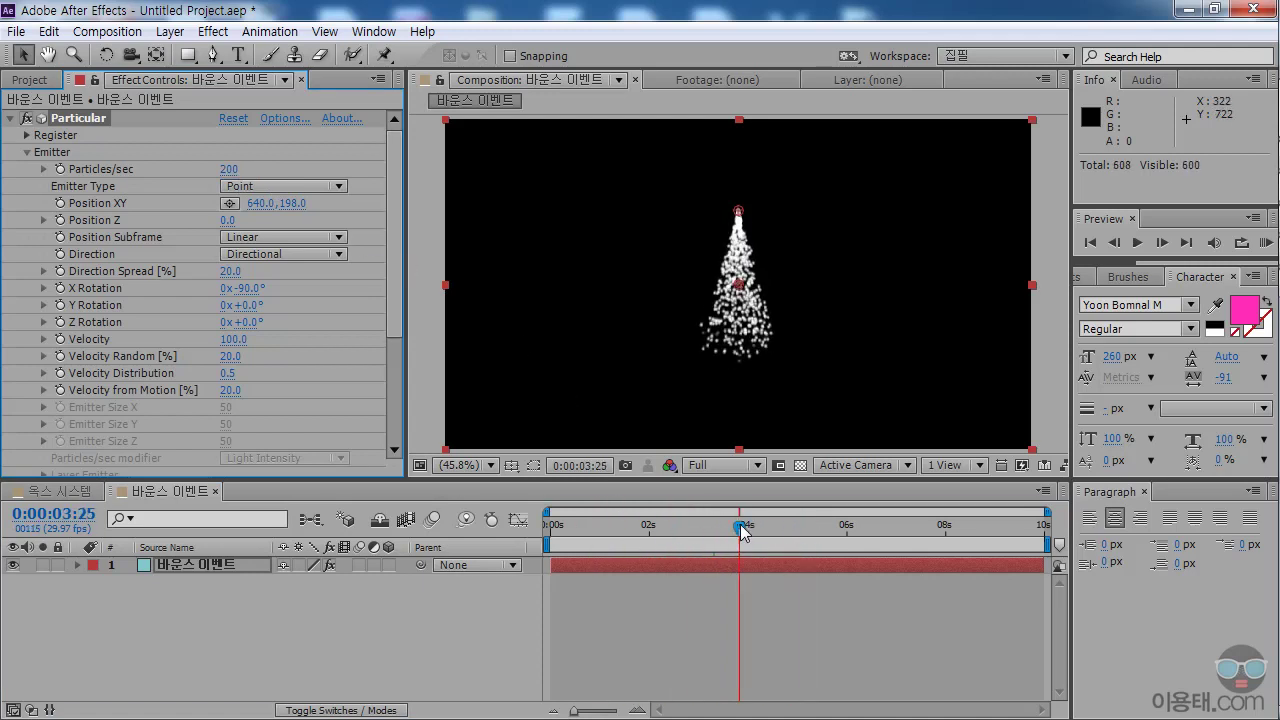
# Try emitter Velocity values of 170 and 500, checking the particles at 0:00:02:27.
pyautogui.moveTo(394, 247); pyautogui.dragTo(394, 292)
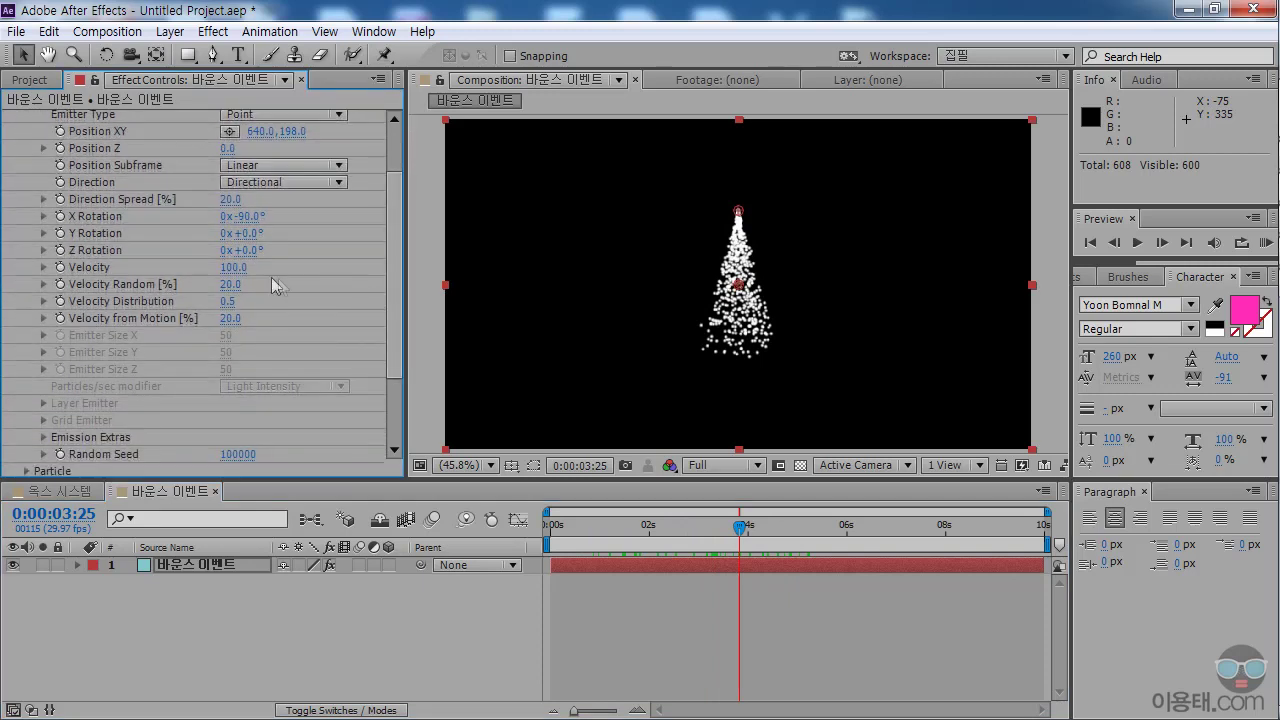
pyautogui.click(233, 268)
pyautogui.write('170')
pyautogui.press('Return')
pyautogui.click(236, 268)
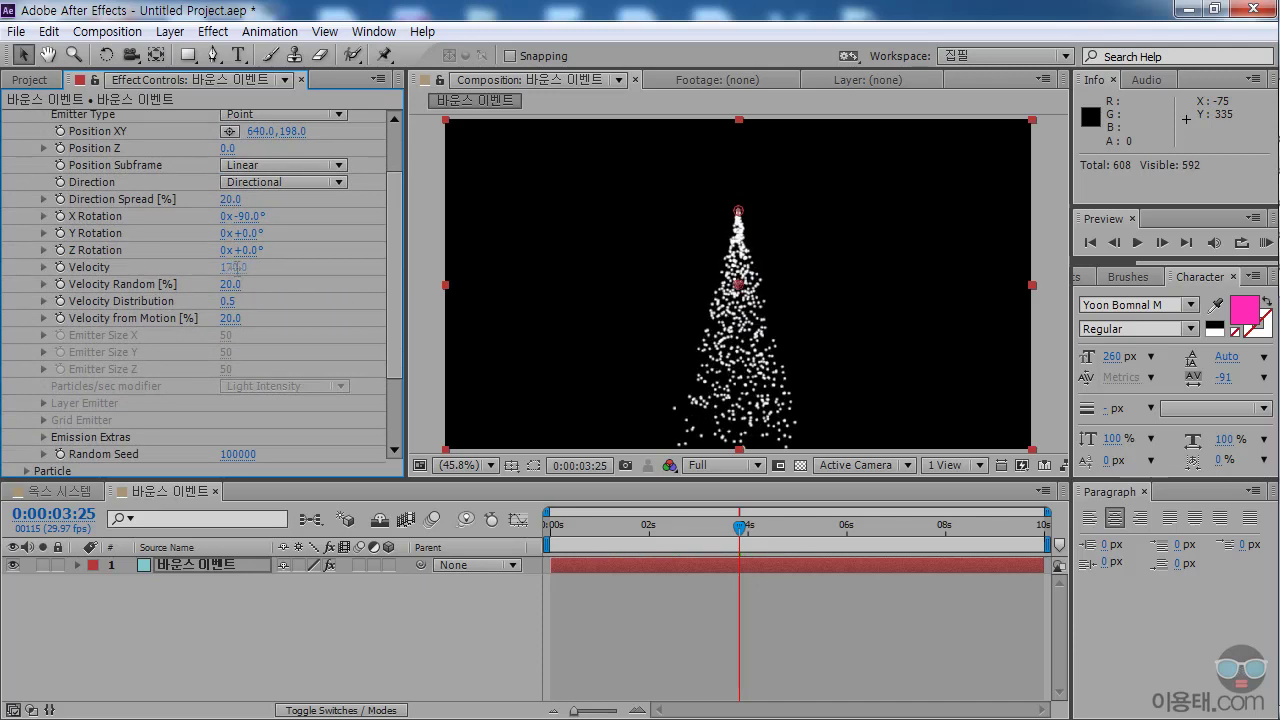
pyautogui.write('500')
pyautogui.press('Return')
pyautogui.click(693, 525)
# Set the emitter Velocity to 400 and preview the emission up to 0:00:03:25.
pyautogui.click(236, 268)
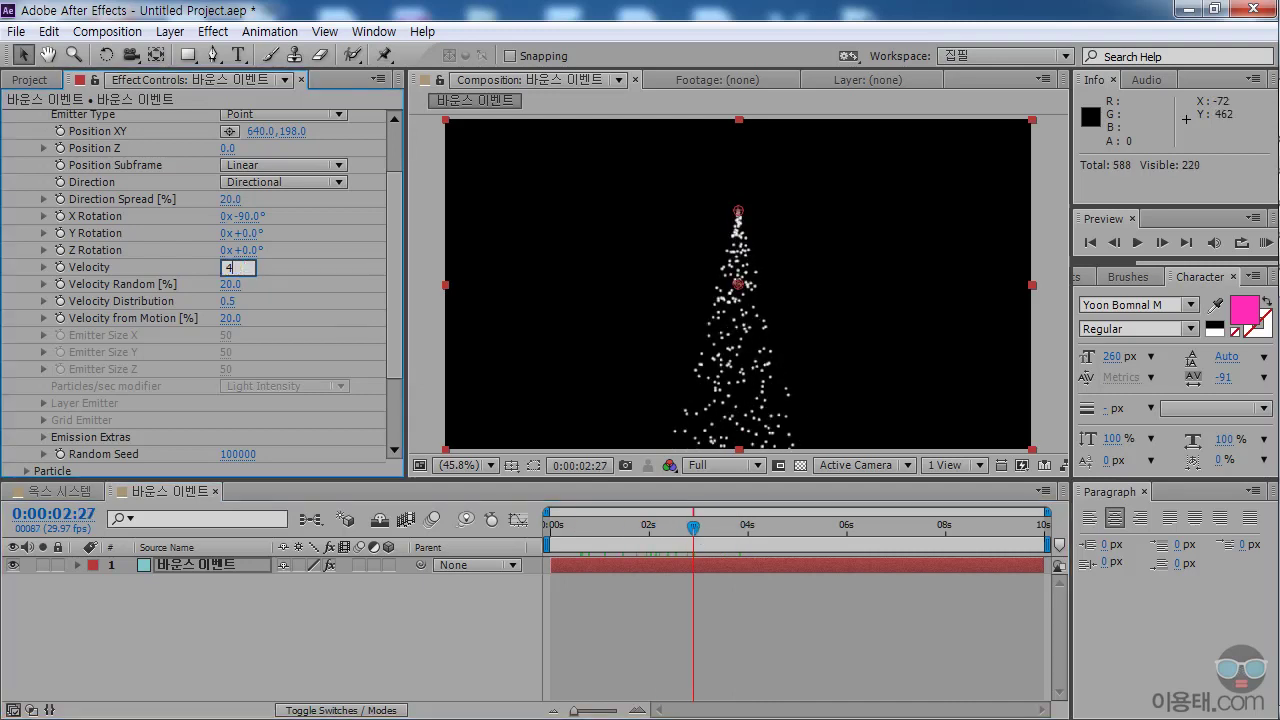
pyautogui.write('400')
pyautogui.press('Return')
pyautogui.moveTo(555, 525); pyautogui.dragTo(739, 546)
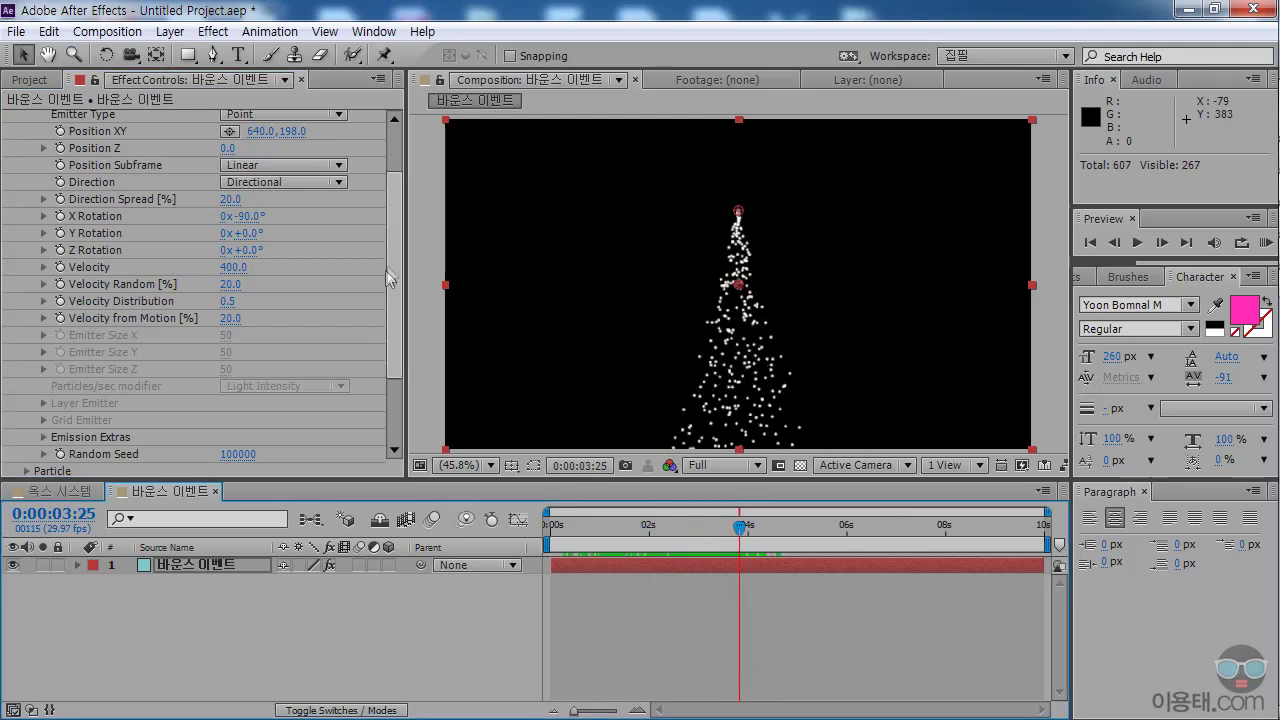
# Set the particle Size to 10 and preview the emission up to 0:00:03:04.
pyautogui.scroll(-5, 396, 276)
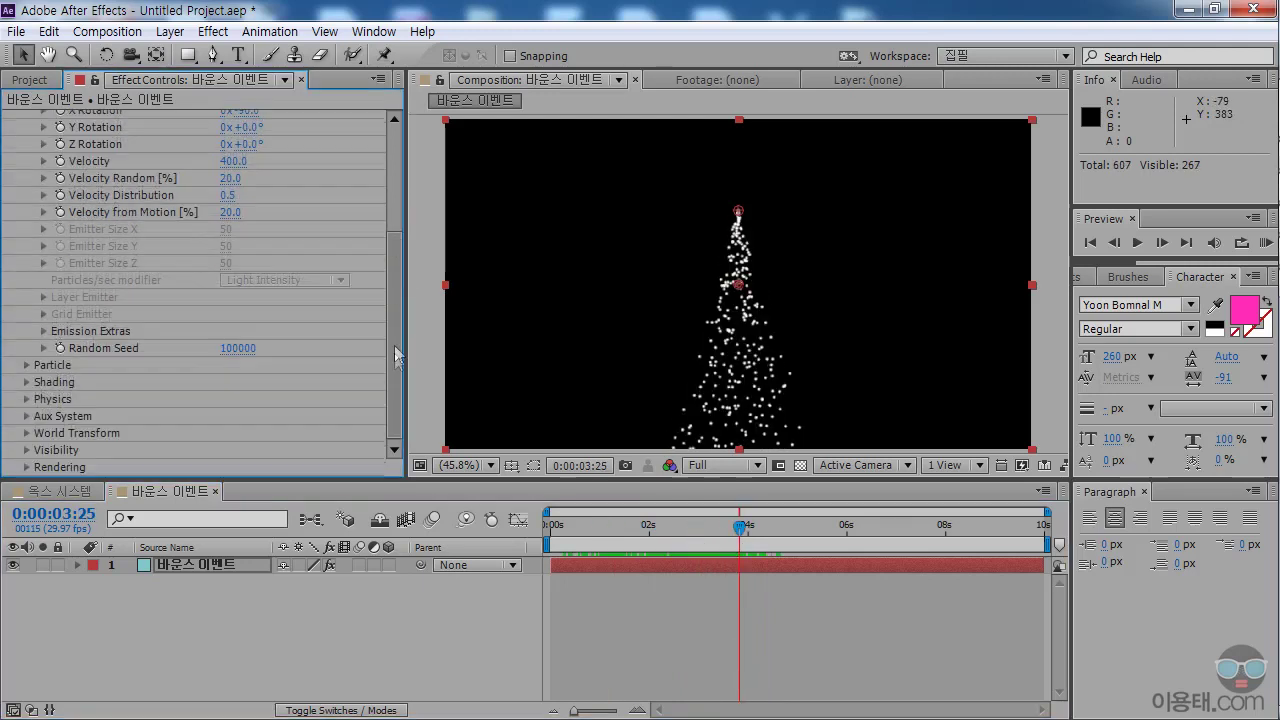
pyautogui.click(26, 366)
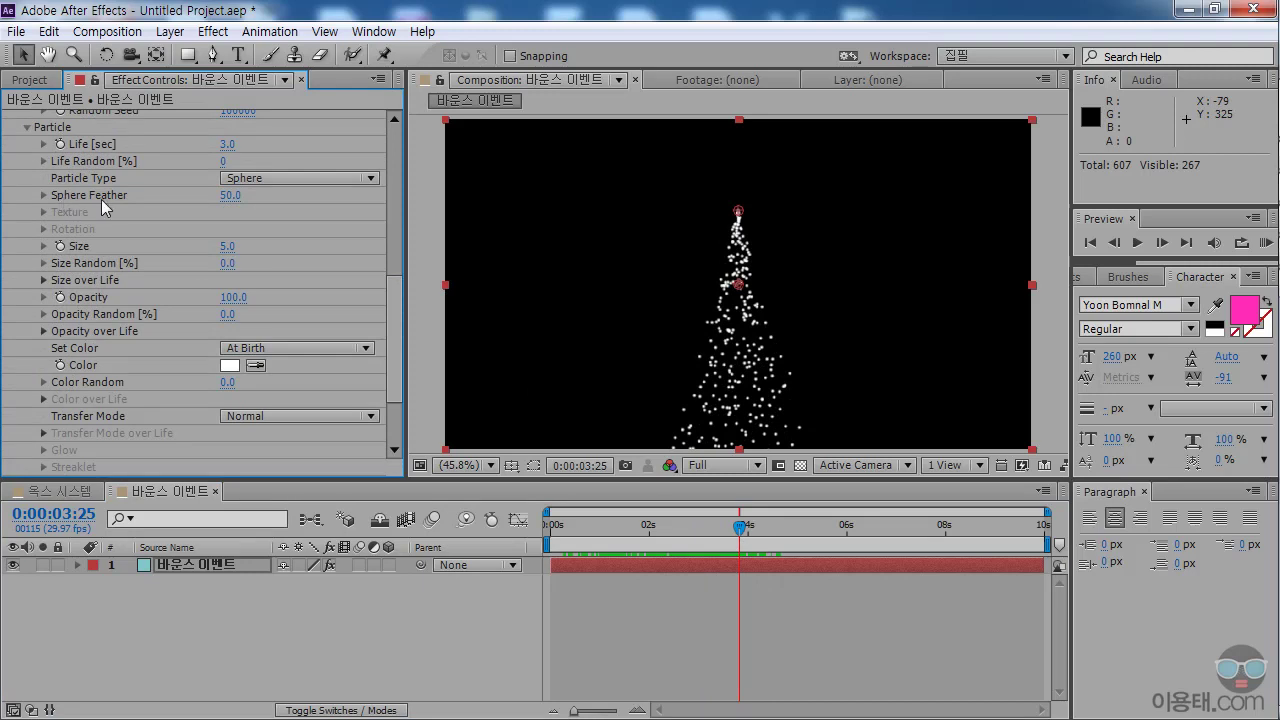
pyautogui.click(229, 246)
pyautogui.press('Return')
pyautogui.moveTo(592, 530); pyautogui.dragTo(705, 530)
# Set the particle Life to 5 seconds and check the emission at 0:00:03:07.
pyautogui.click(229, 144)
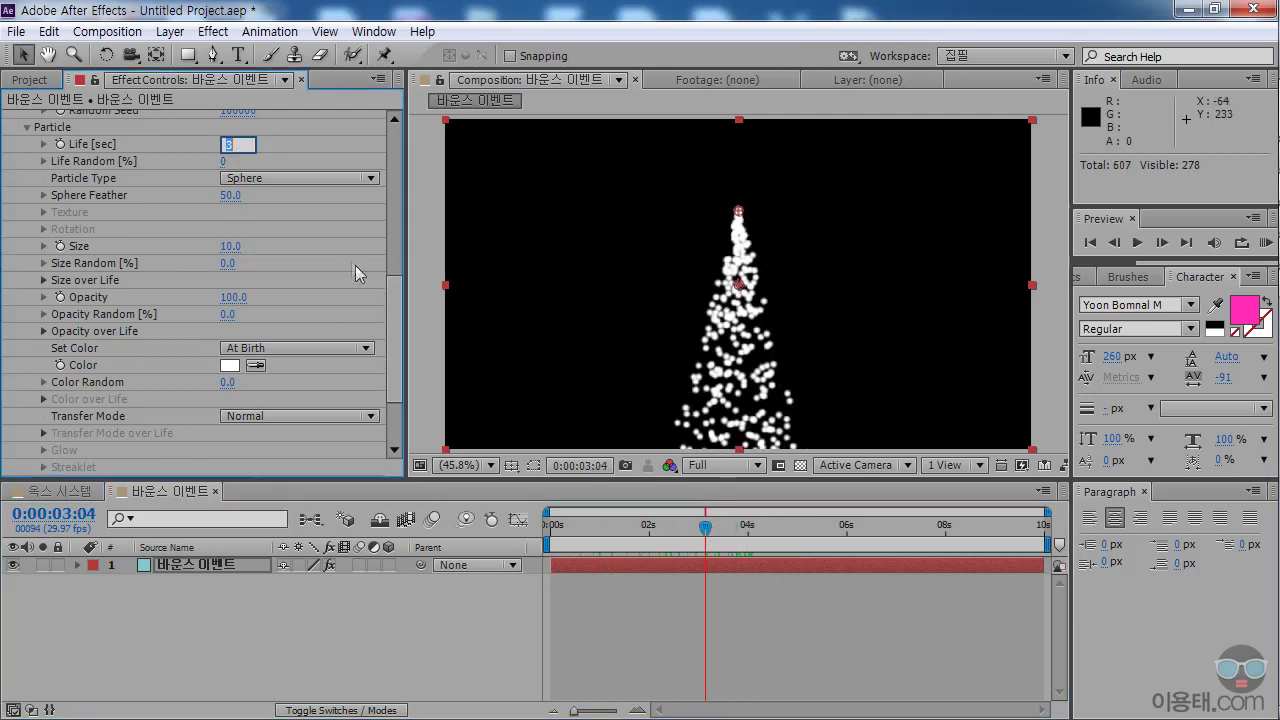
pyautogui.write('5')
pyautogui.press('Return')
pyautogui.moveTo(705, 527)
pyautogui.mouseDown()
pyautogui.moveTo(780, 528)
pyautogui.moveTo(654, 528)
pyautogui.moveTo(710, 527)
pyautogui.mouseUp()
pyautogui.moveTo(392, 301); pyautogui.dragTo(386, 360)
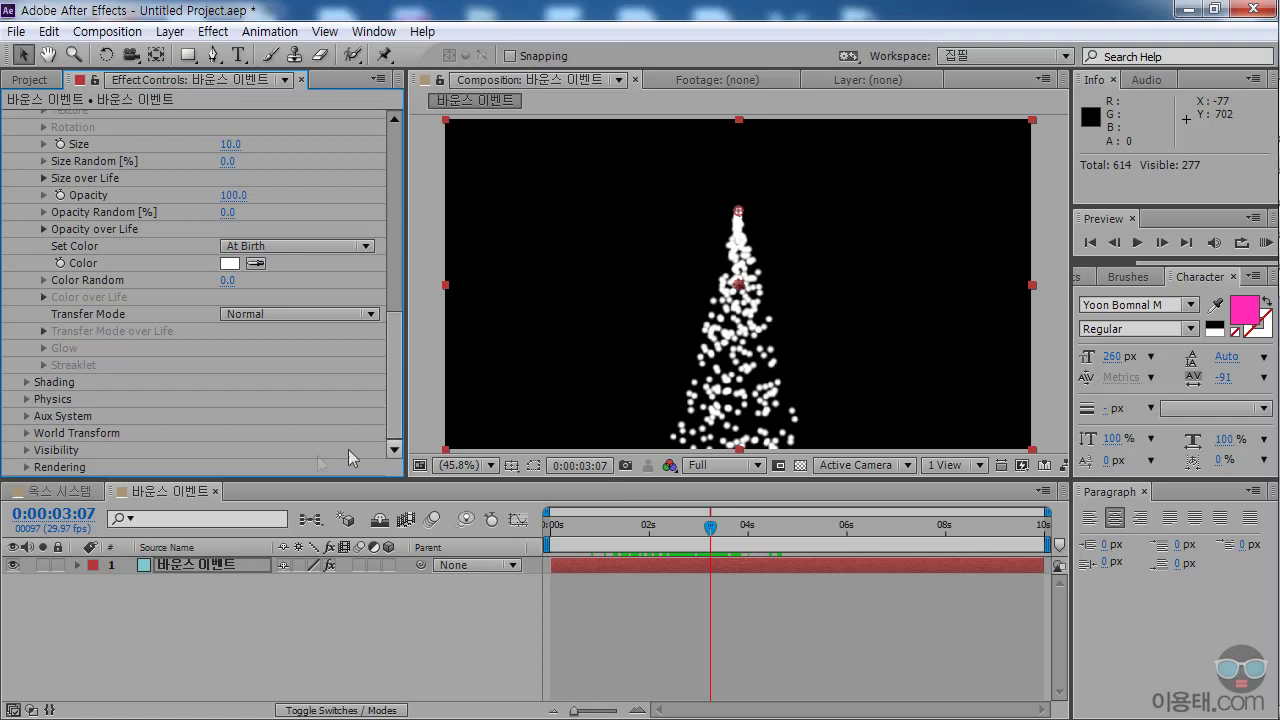
# Add a 1280 x 720 px solid layer named 바닥 to the composition.
pyautogui.click(169, 33)
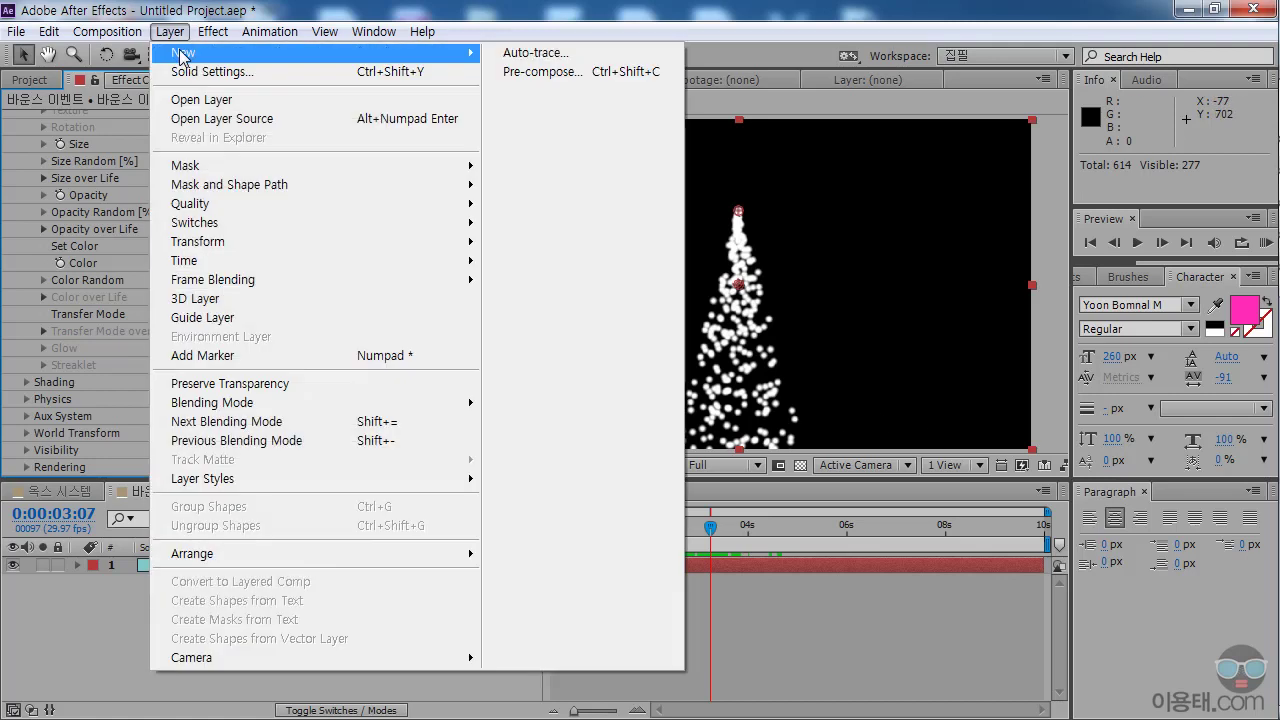
pyautogui.moveTo(182, 55)
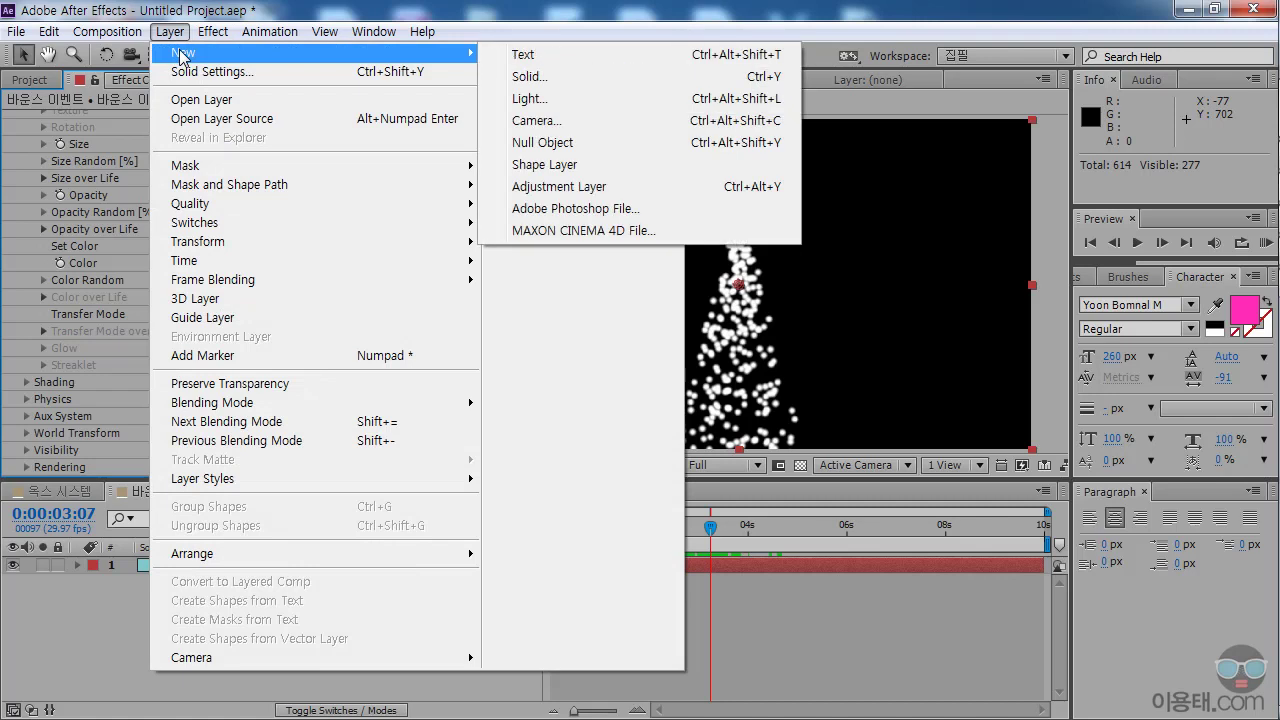
pyautogui.click(540, 76)
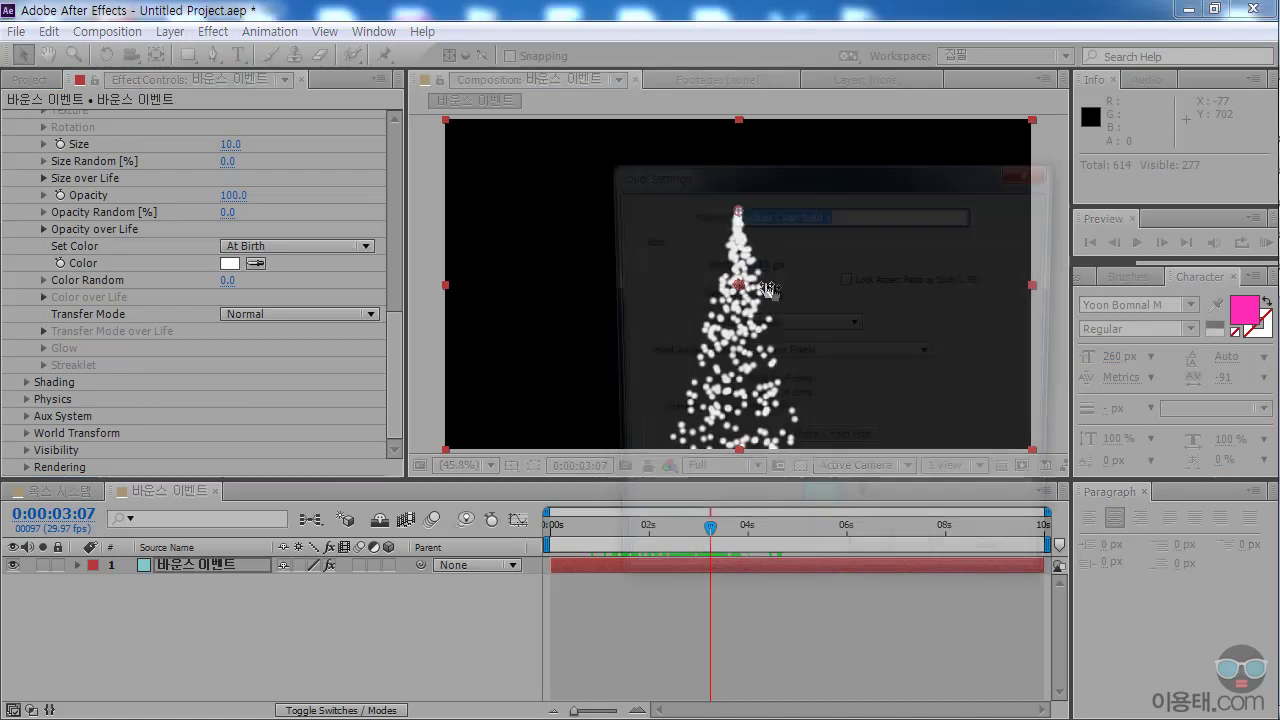
pyautogui.write('바람')
pyautogui.write('닥')
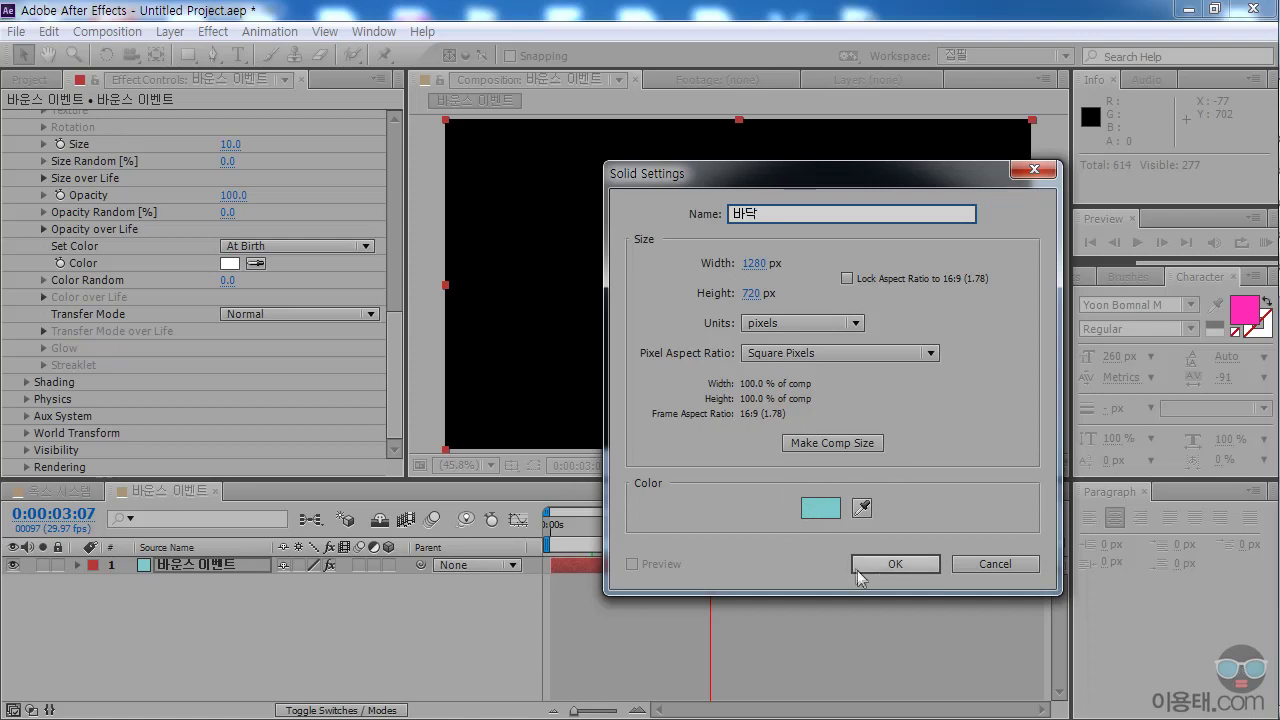
pyautogui.click(896, 564)
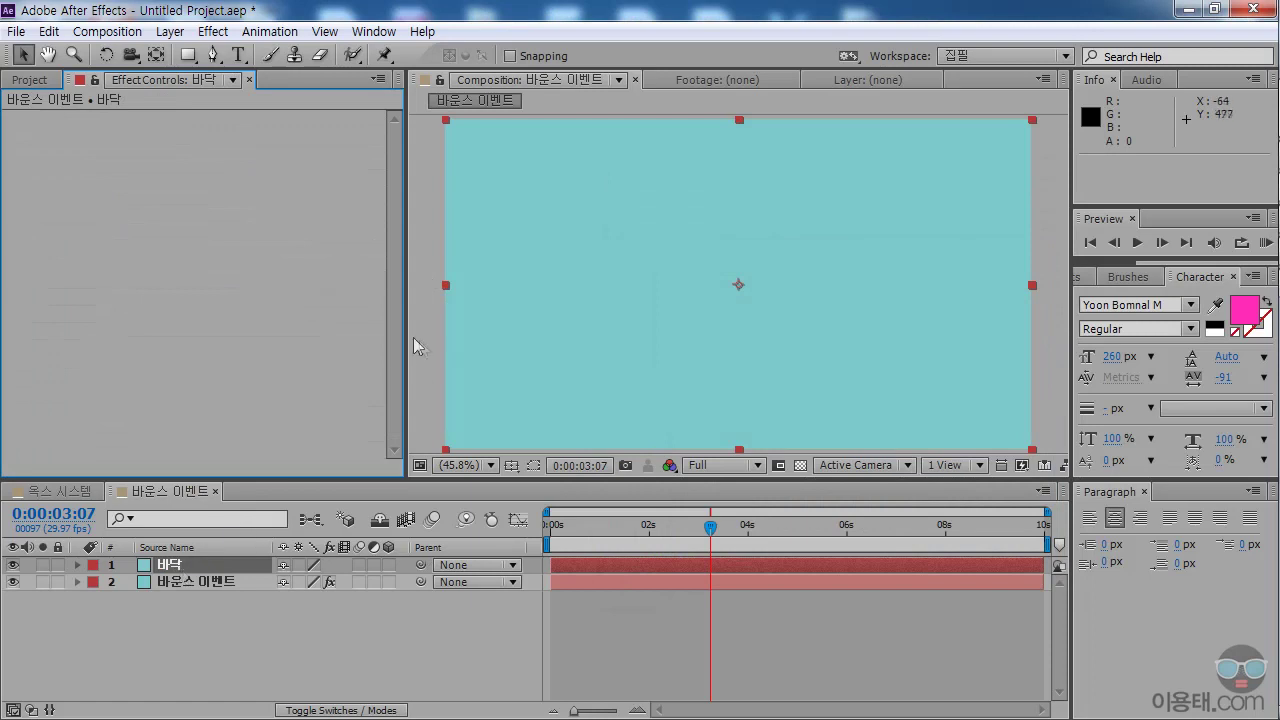
# Make the 바닥 layer 3D and rotate it about its X axis to an orientation of 270°, 0°, 0°.
pyautogui.click(388, 565)
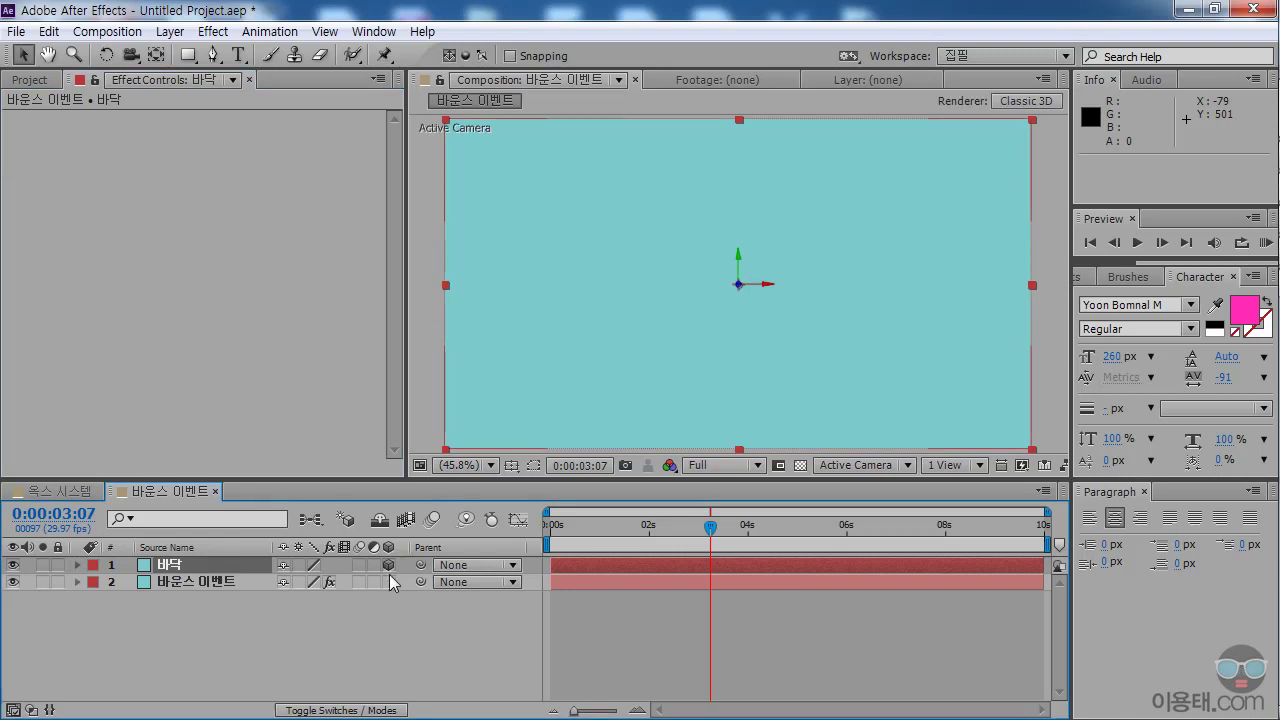
pyautogui.click(105, 55)
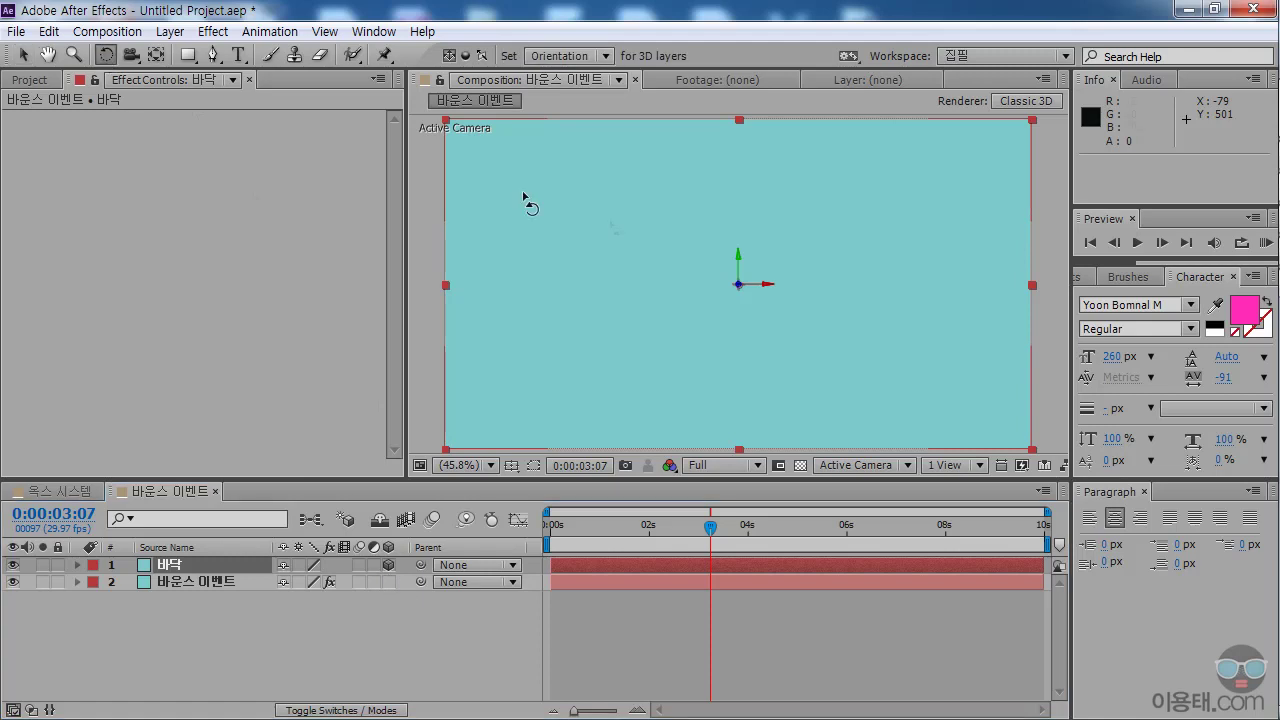
pyautogui.moveTo(764, 284); pyautogui.dragTo(764, 244)
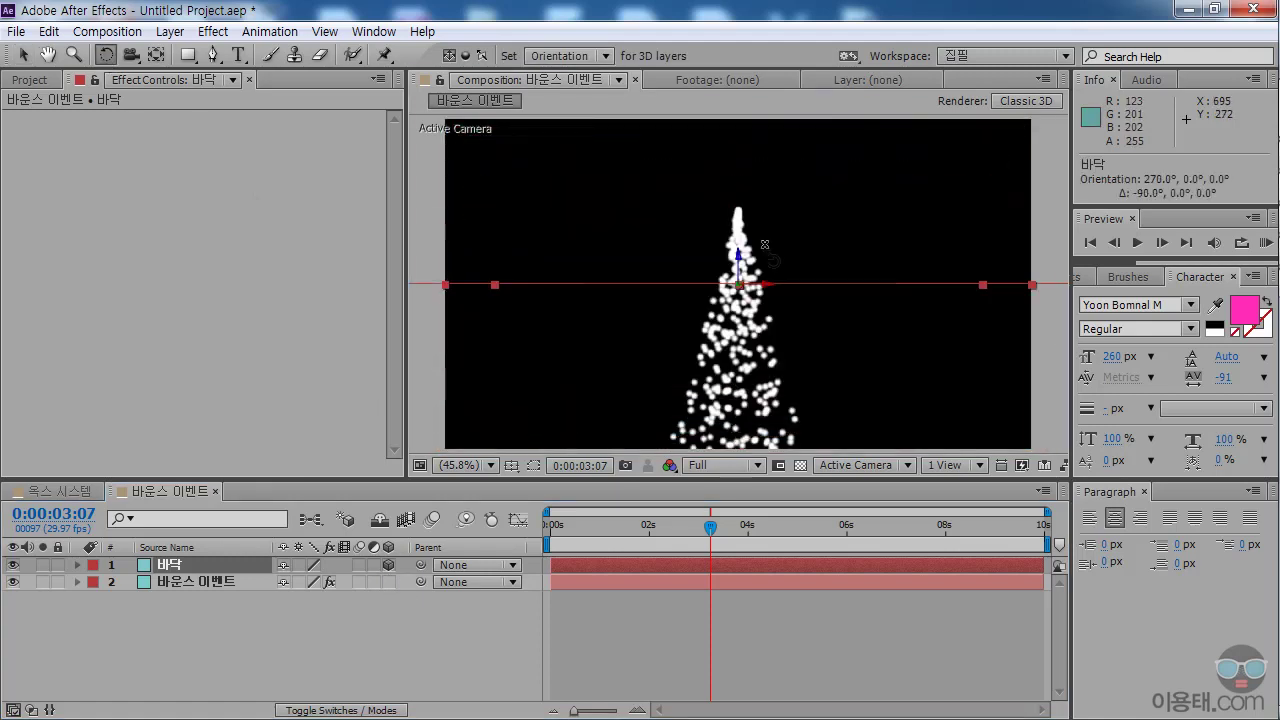
# Lower the 바닥 layer to about 640, 650, 0 as a floor and preview the emission up to 0:00:02:07.
pyautogui.click(24, 56)
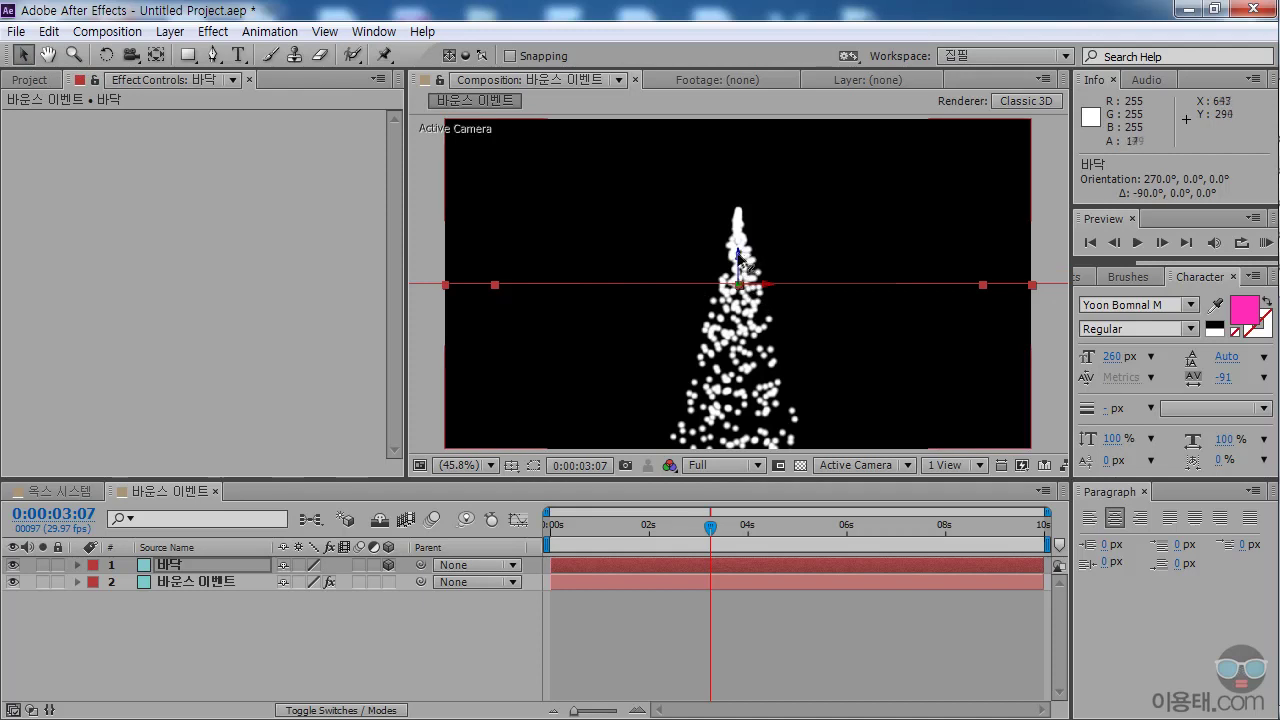
pyautogui.moveTo(738, 256); pyautogui.dragTo(738, 386)
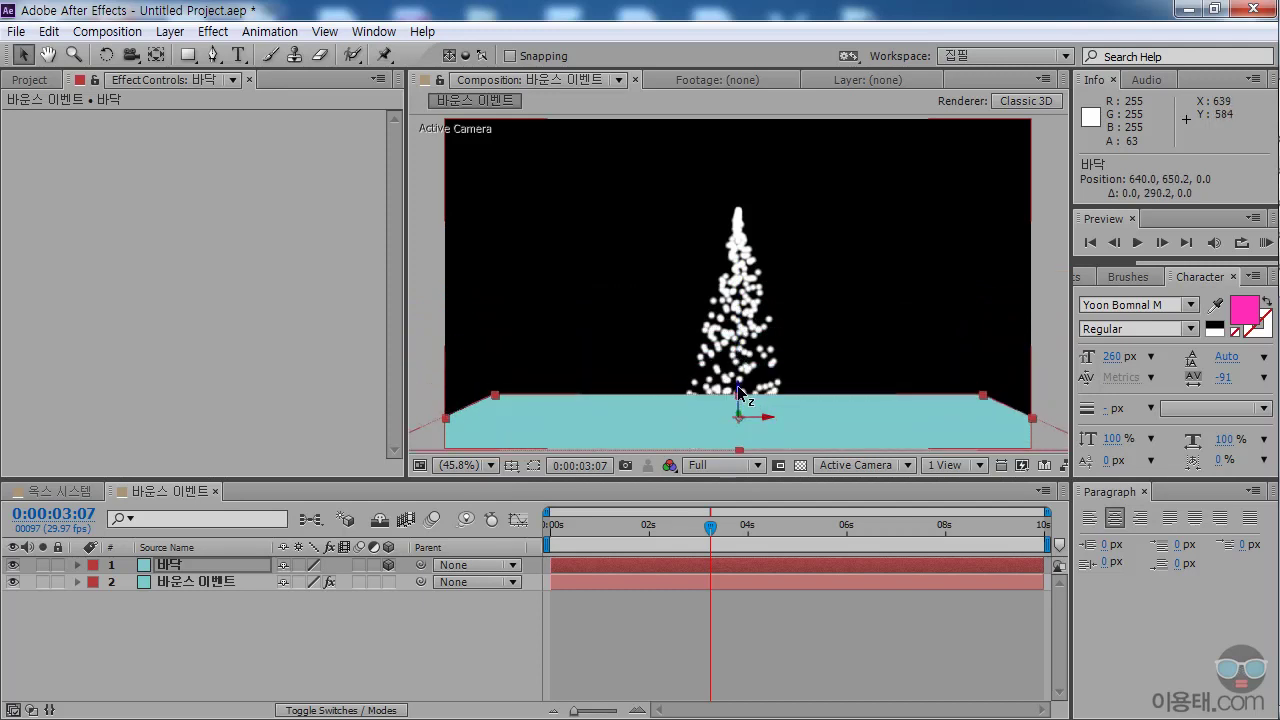
pyautogui.moveTo(614, 527); pyautogui.dragTo(660, 528)
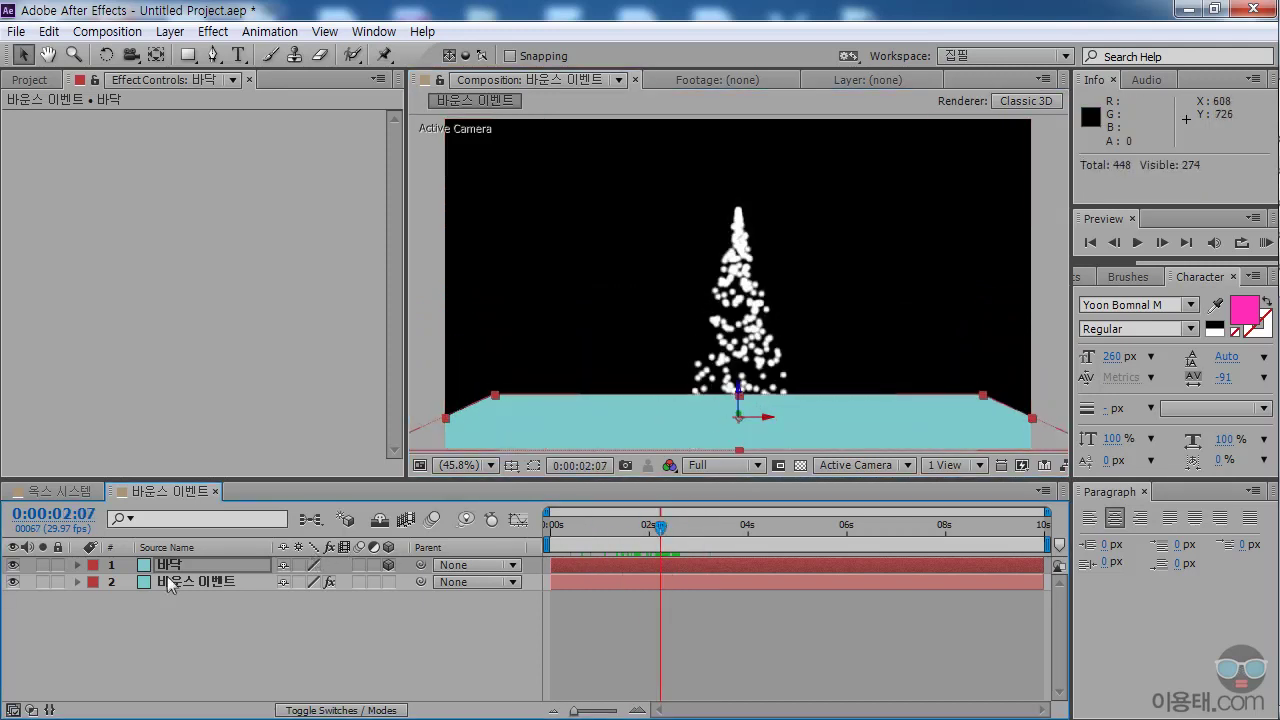
# Set the Physics Model of the 바운스 이벤트 layer's Particular effect to Bounce.
pyautogui.click(199, 586)
pyautogui.moveTo(399, 252); pyautogui.dragTo(398, 430)
pyautogui.click(26, 399)
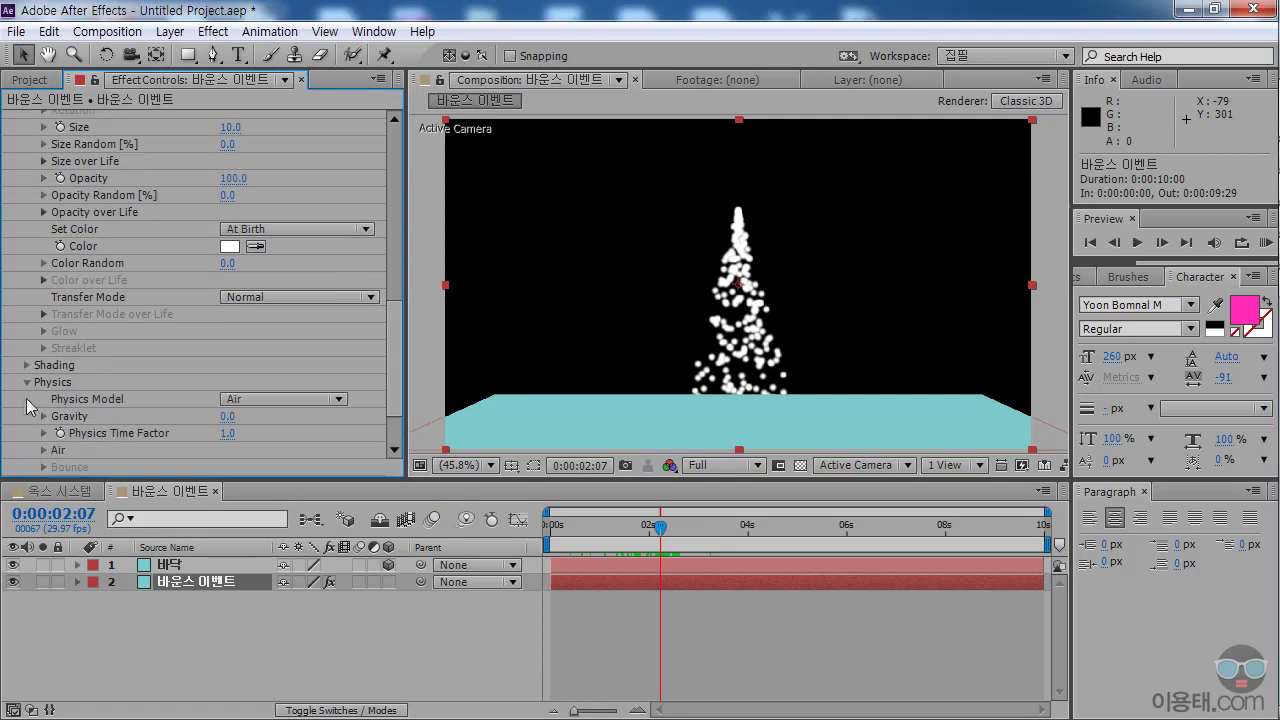
pyautogui.moveTo(394, 355); pyautogui.dragTo(394, 377)
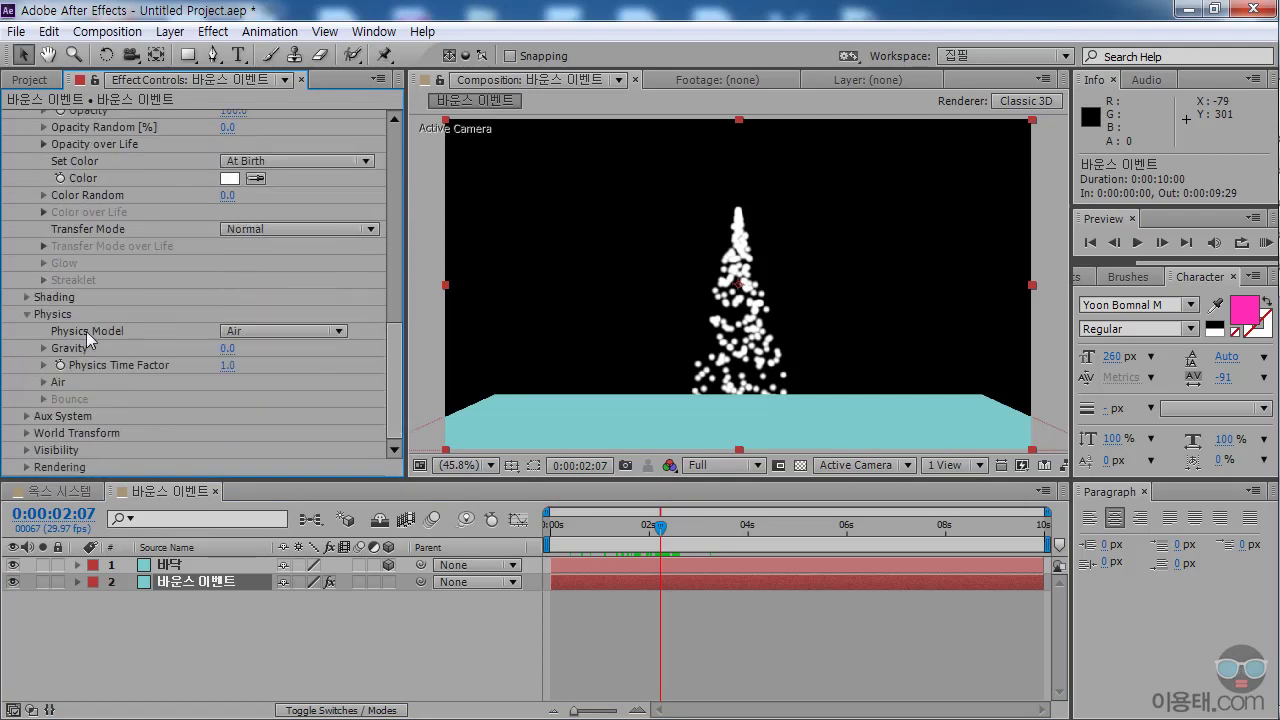
pyautogui.click(250, 331)
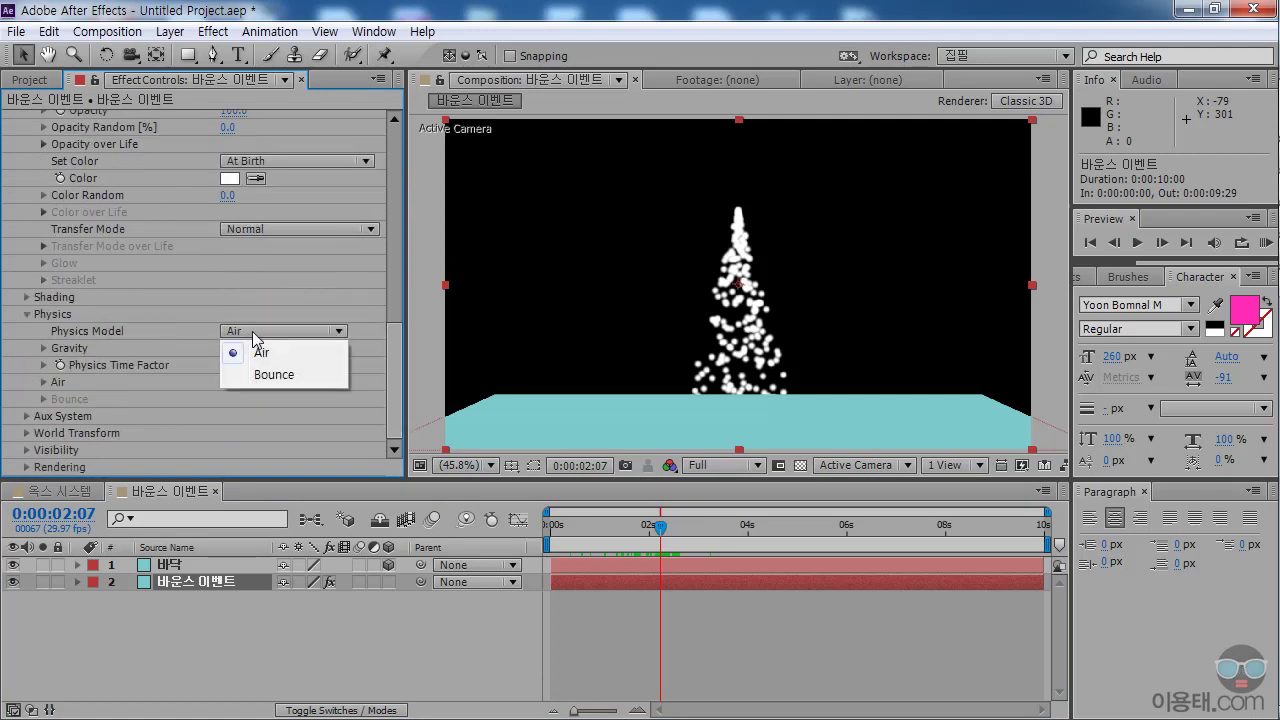
pyautogui.click(275, 376)
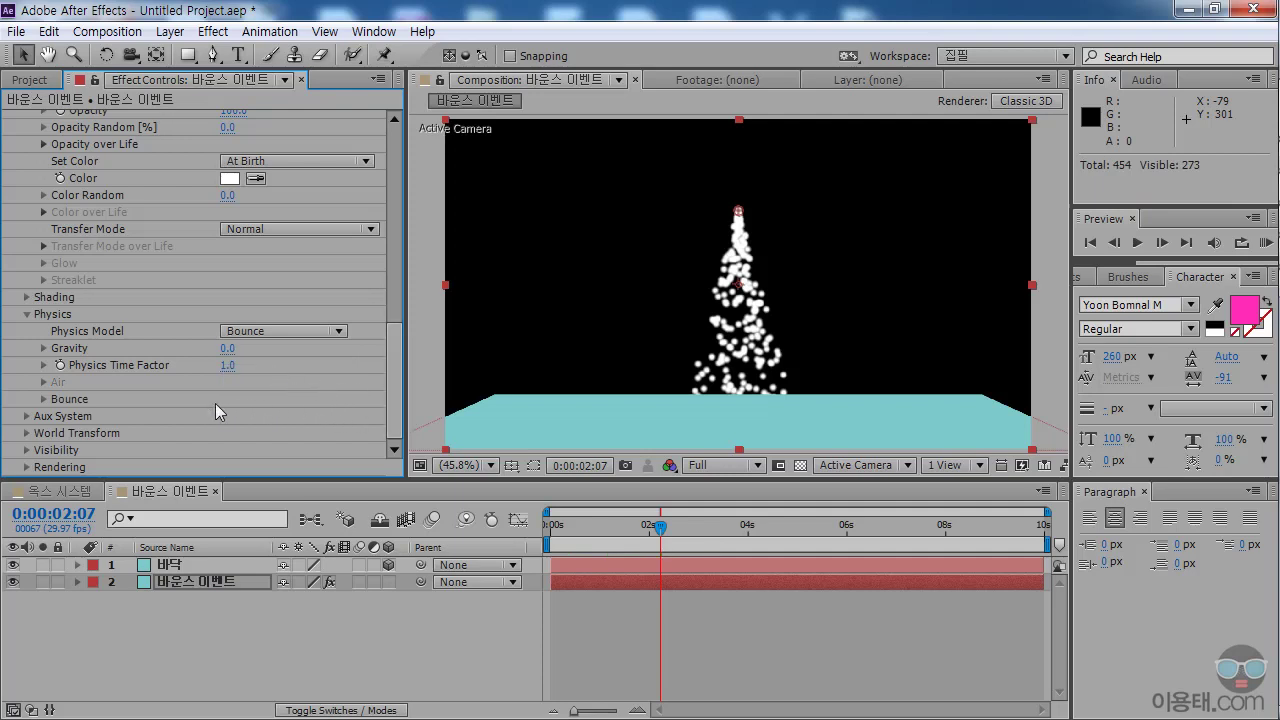
# Assign 바닥 as the Floor Layer in Particular's Bounce settings and preview the collision up to 0:00:02:21.
pyautogui.click(43, 399)
pyautogui.moveTo(391, 364); pyautogui.dragTo(393, 382)
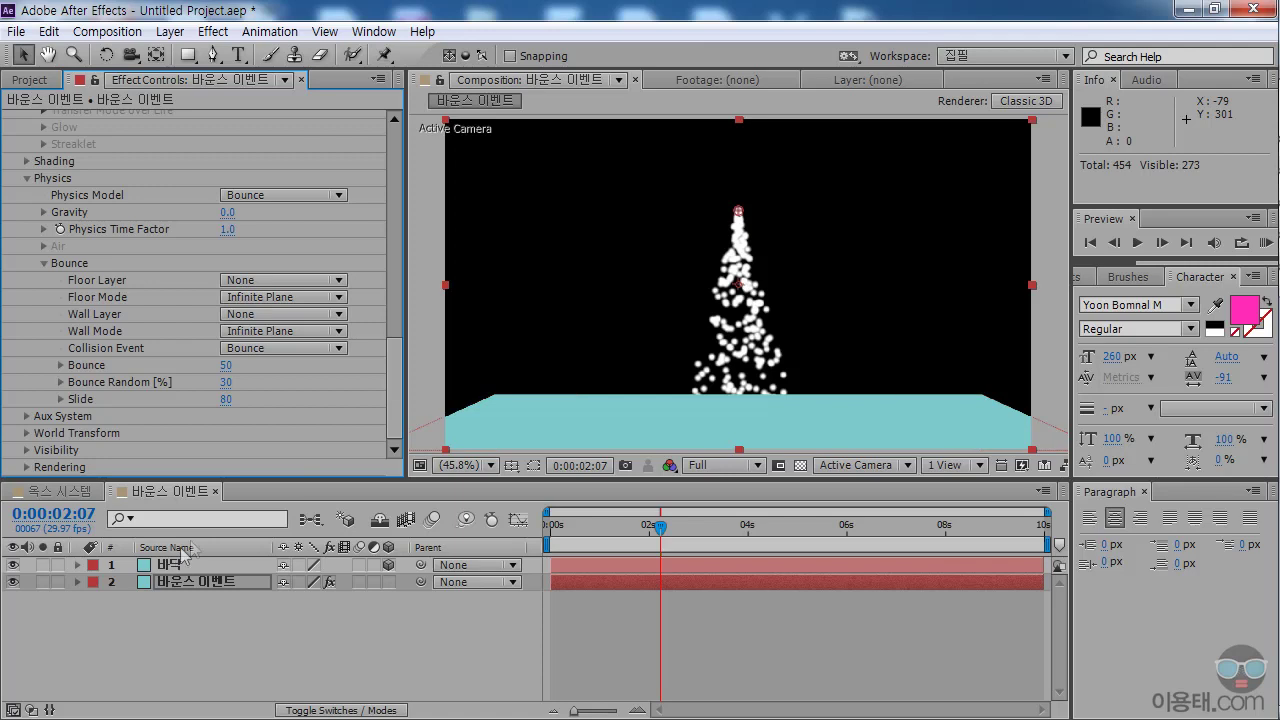
pyautogui.click(256, 283)
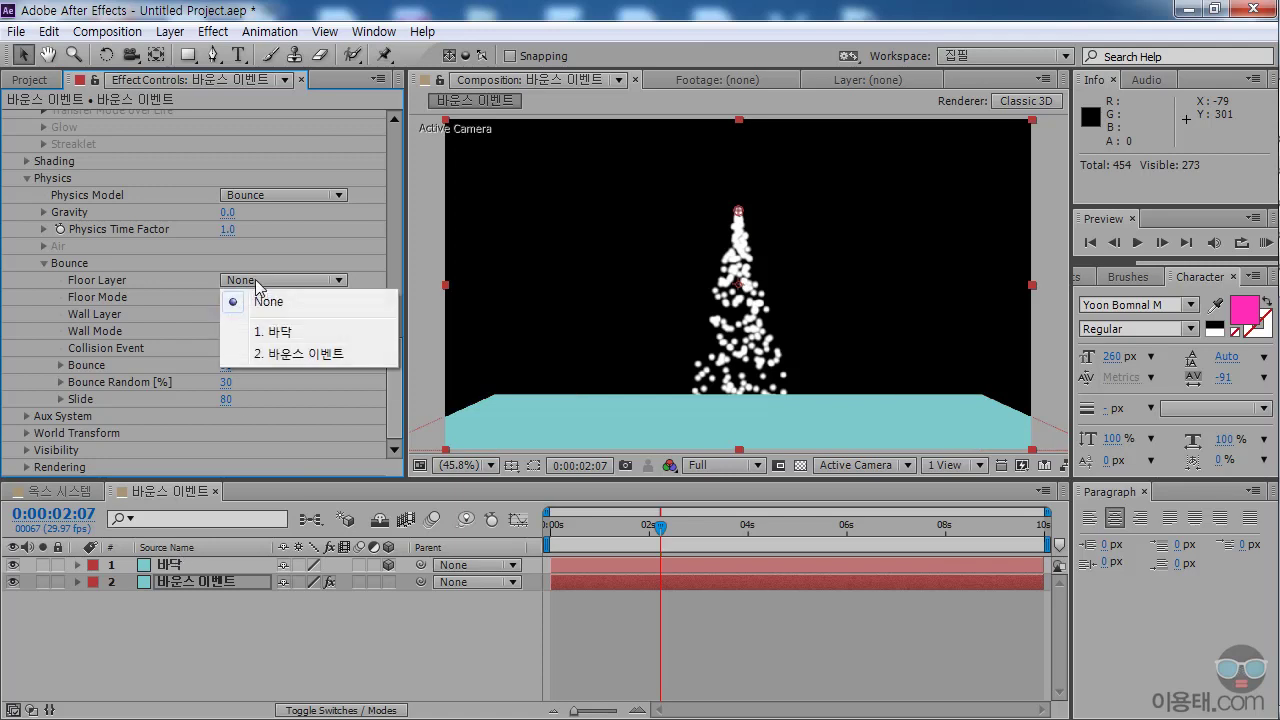
pyautogui.click(289, 339)
pyautogui.moveTo(586, 540); pyautogui.dragTo(686, 542)
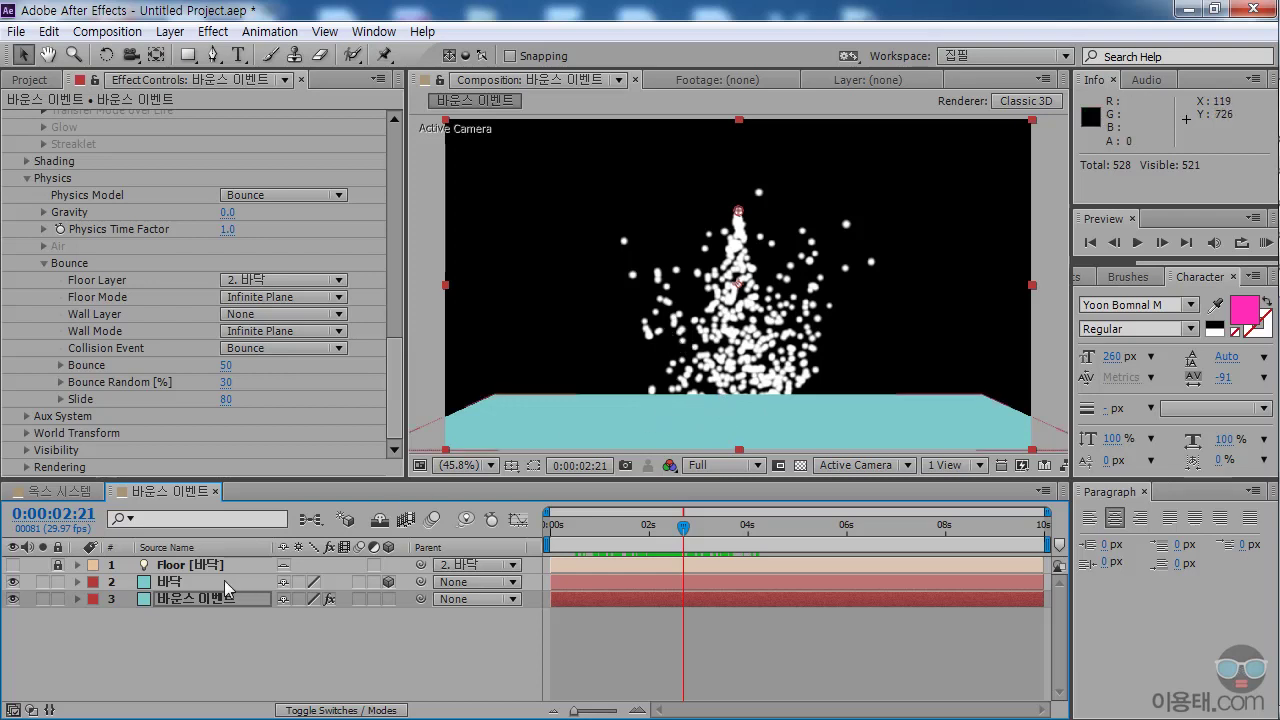
# Move the 바닥 layer beneath the 바운스 이벤트 layer in the stack and preview the bounce up to 0:00:03:13.
pyautogui.moveTo(172, 589); pyautogui.dragTo(184, 605)
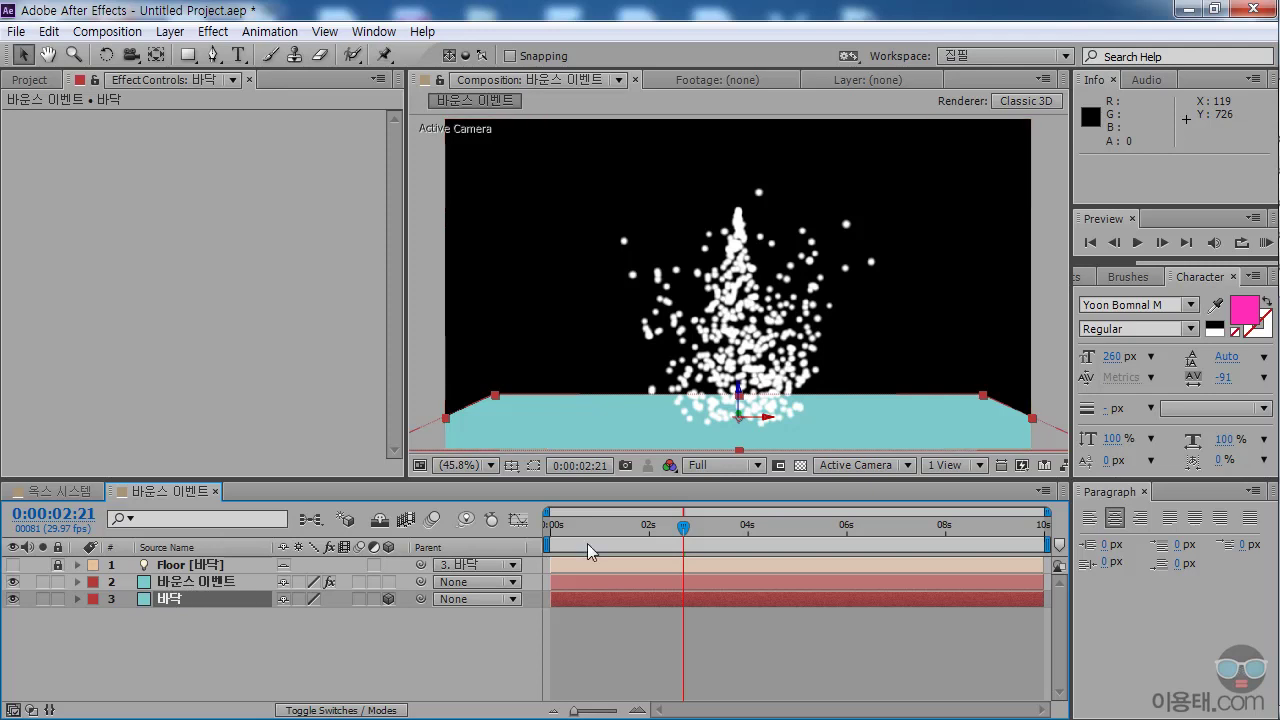
pyautogui.moveTo(590, 527); pyautogui.dragTo(720, 545)
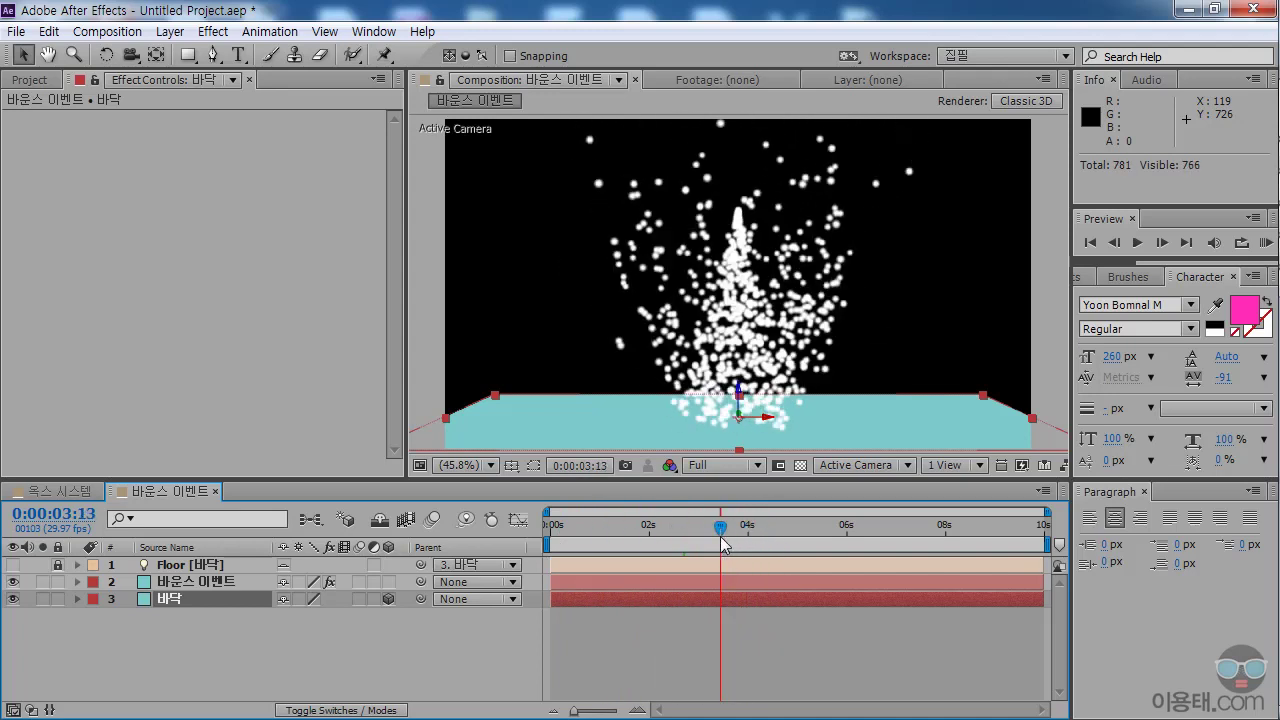
# Set Emit in the Aux System of the 바운스 이벤트 layer's Particular effect to At Bounce Event.
pyautogui.click(193, 581)
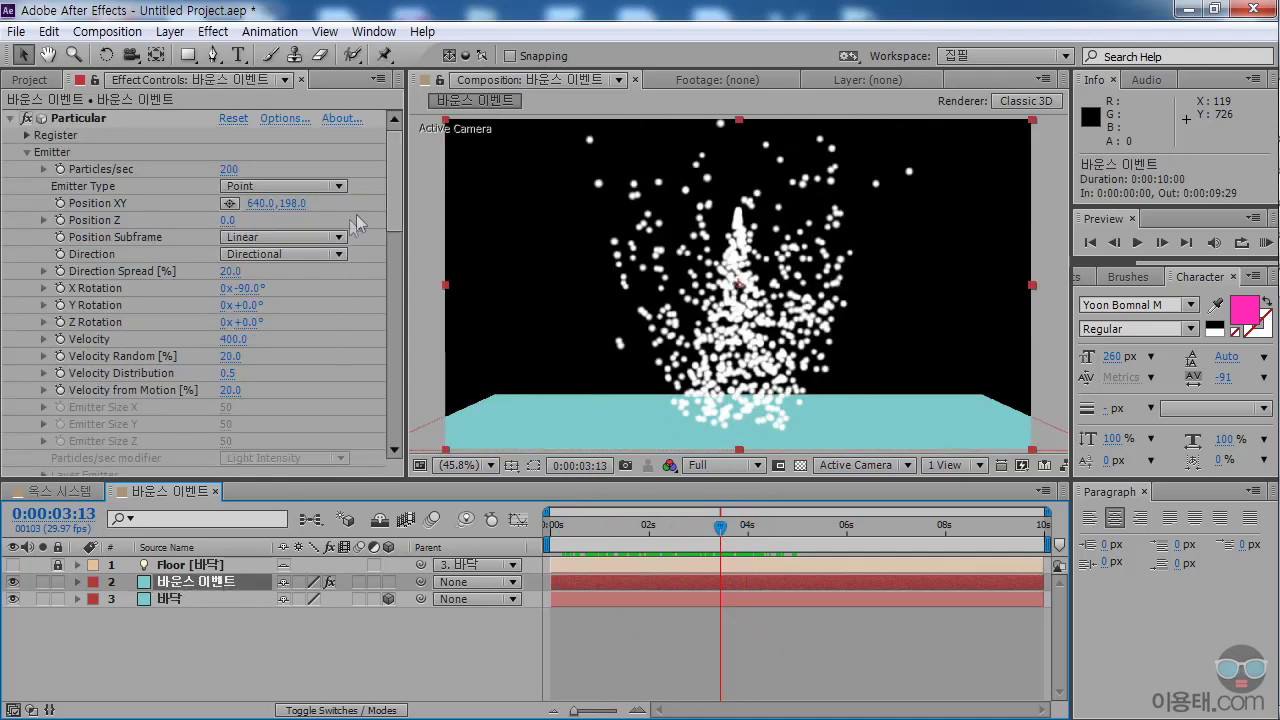
pyautogui.moveTo(397, 209); pyautogui.dragTo(396, 432)
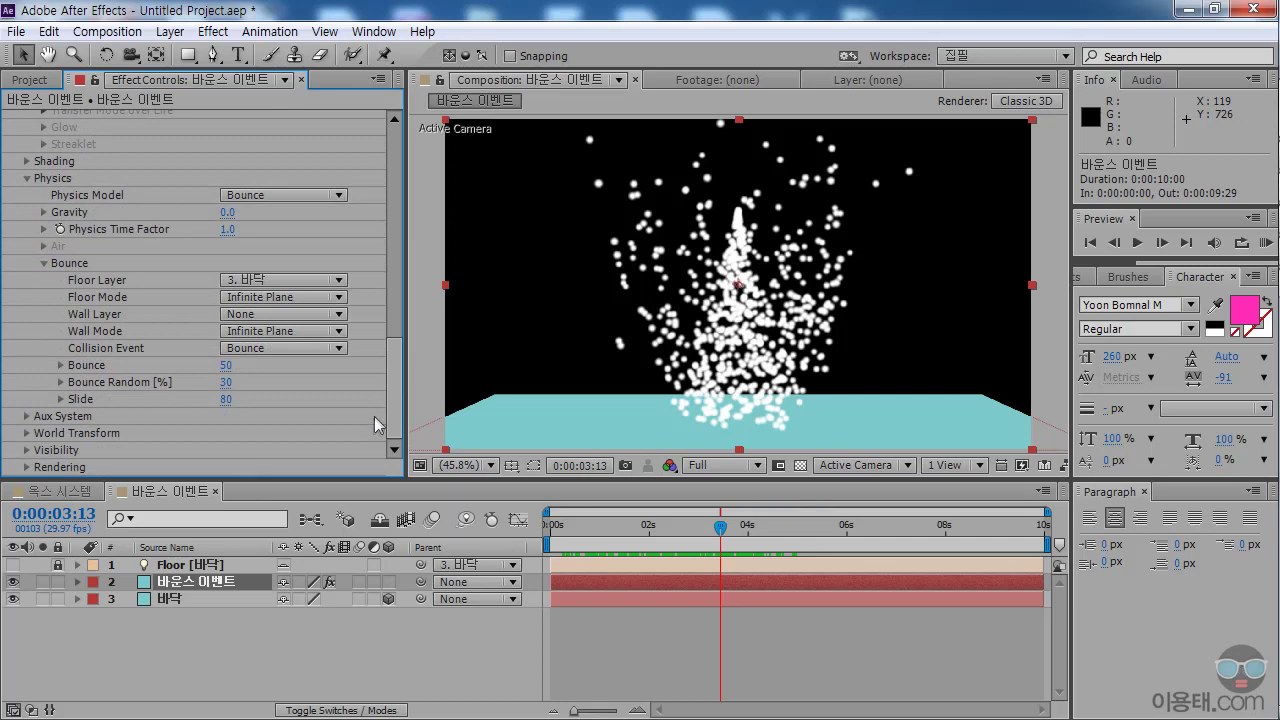
pyautogui.click(27, 416)
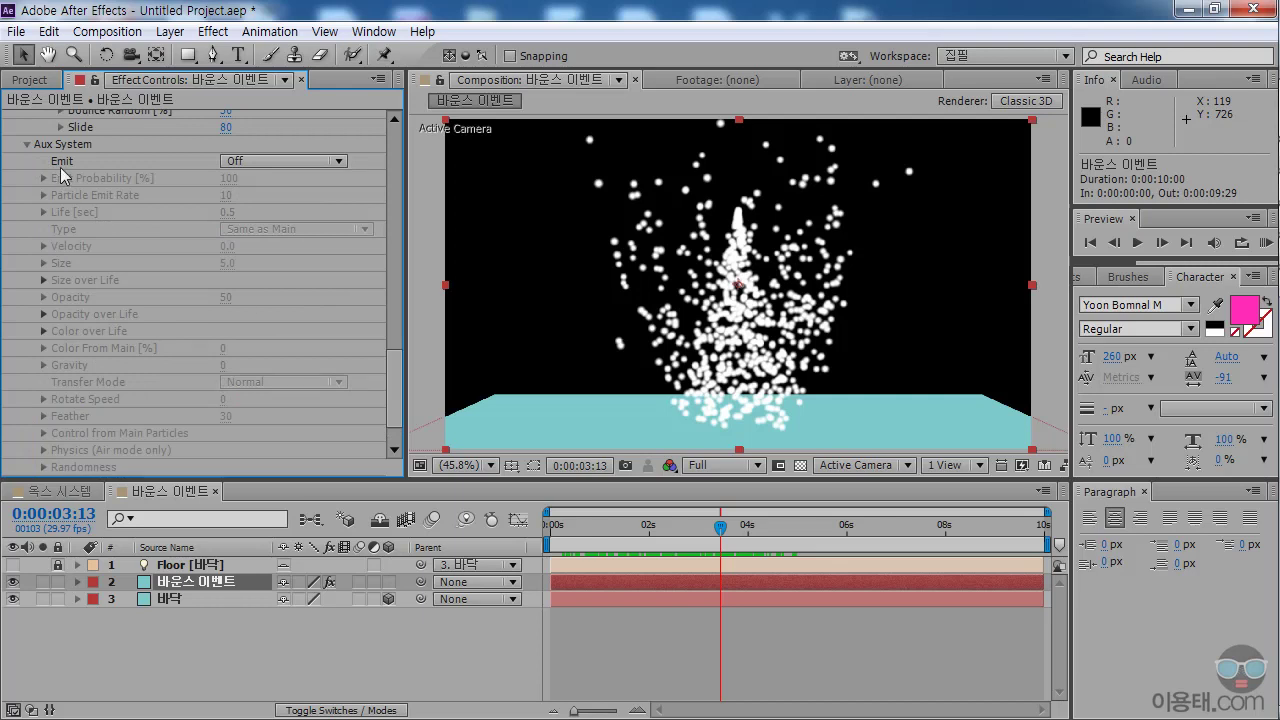
pyautogui.click(256, 159)
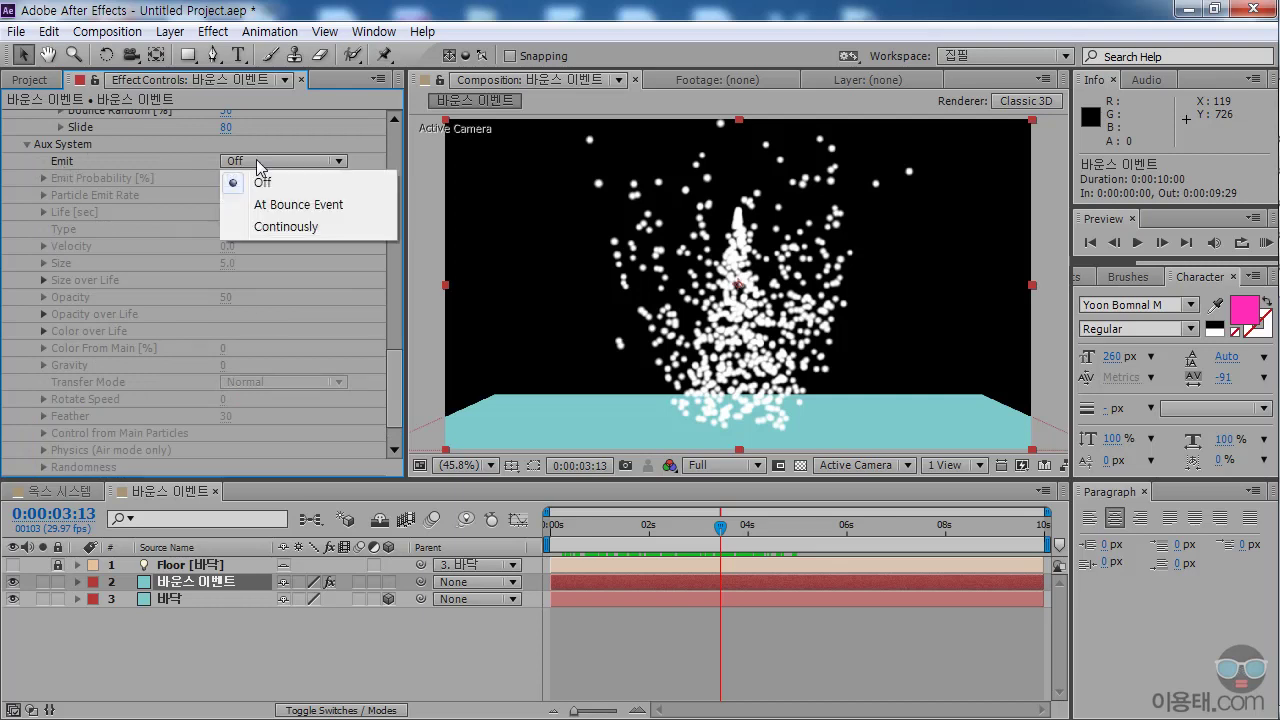
pyautogui.click(300, 205)
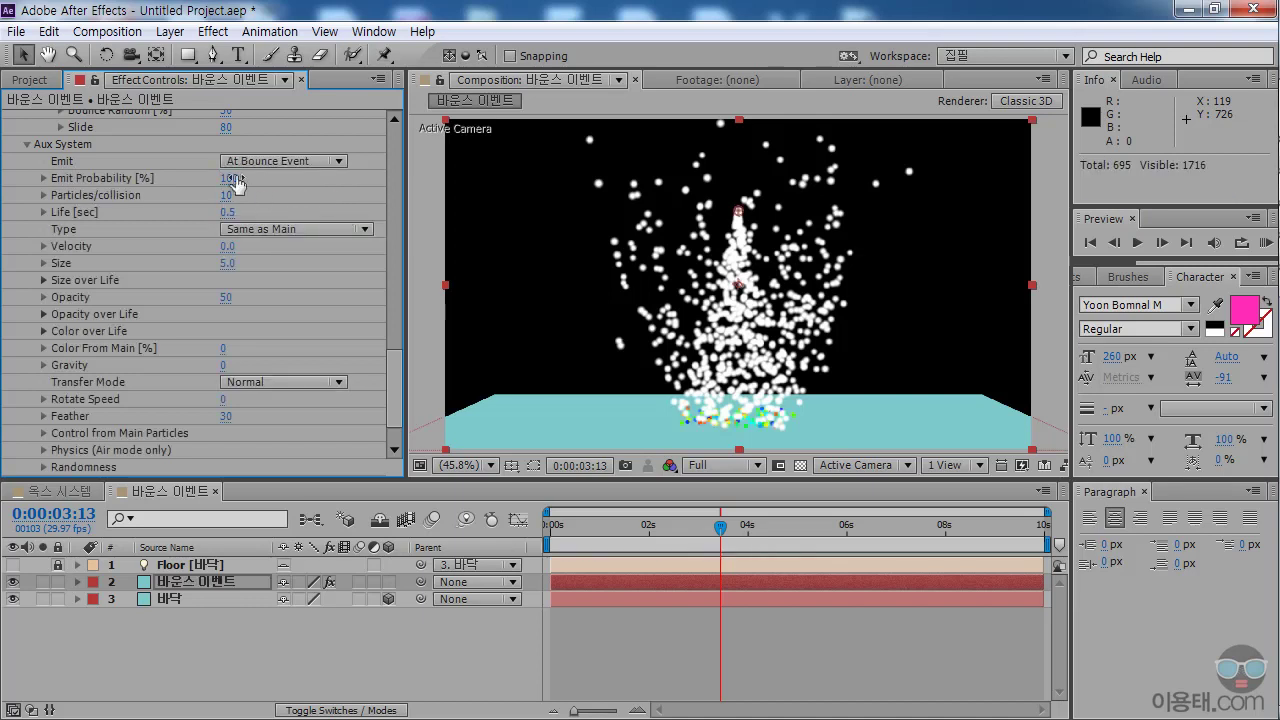
pyautogui.click(306, 165)
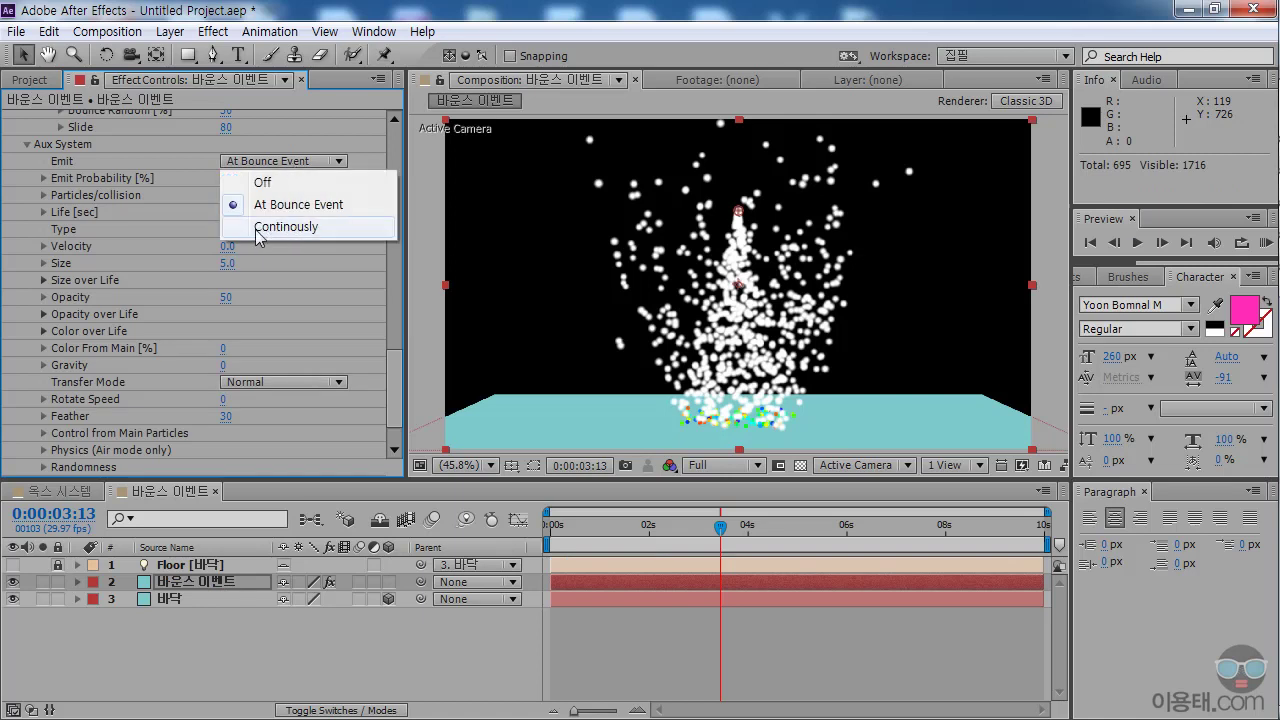
pyautogui.click(395, 370)
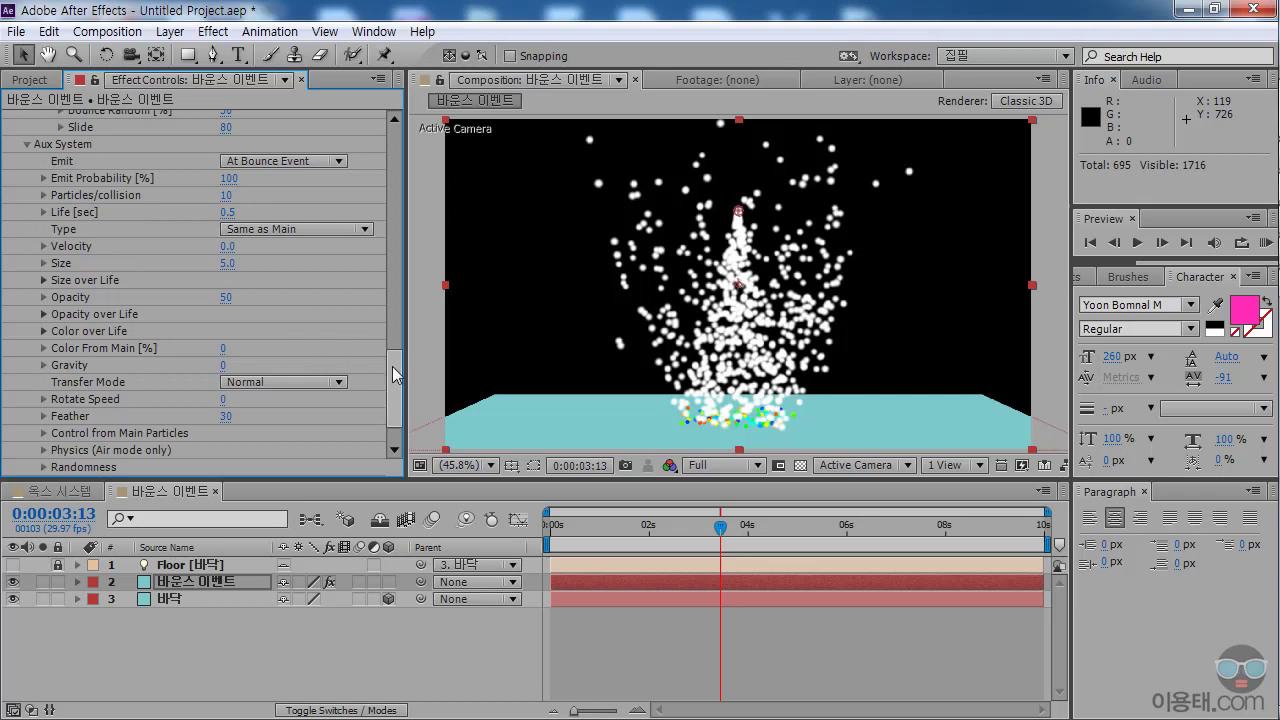
# Raise the Aux System's Particles/collision to 22 and preview the first bounces around 0:00:01:12.
pyautogui.moveTo(394, 372)
pyautogui.mouseDown()
pyautogui.moveTo(396, 392)
pyautogui.moveTo(397, 314)
pyautogui.mouseUp()
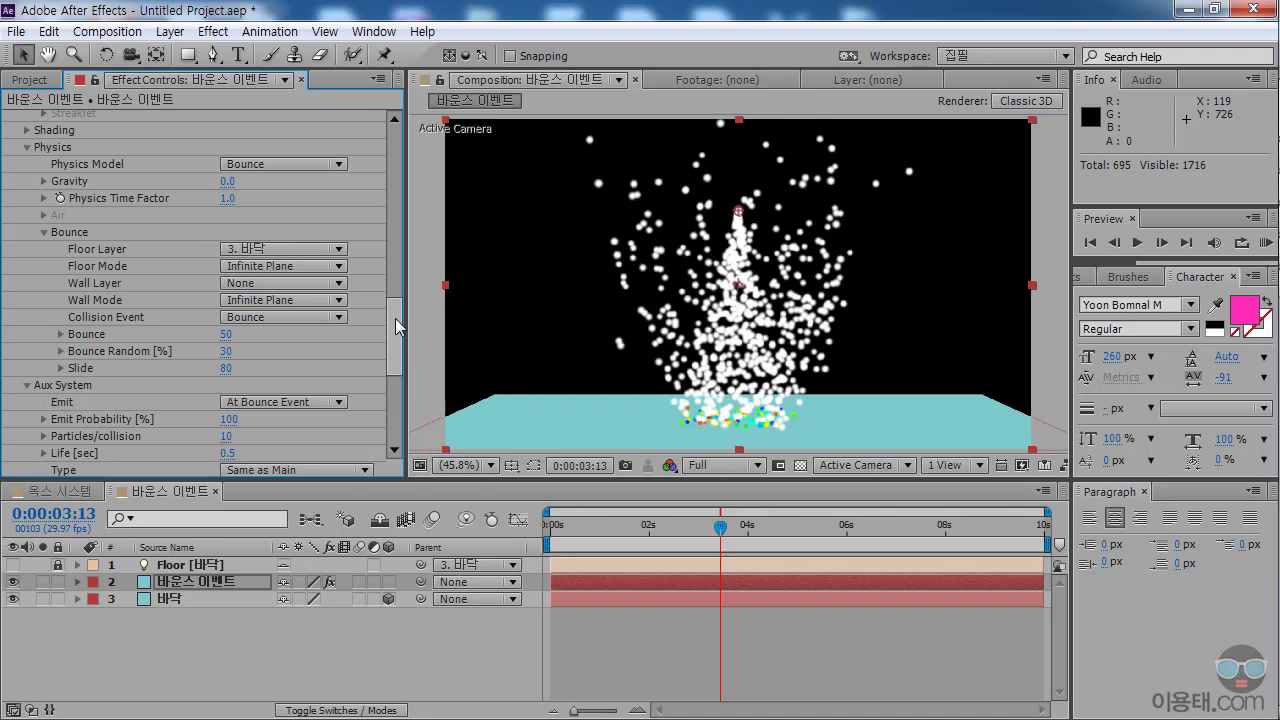
pyautogui.moveTo(395, 318); pyautogui.dragTo(400, 372)
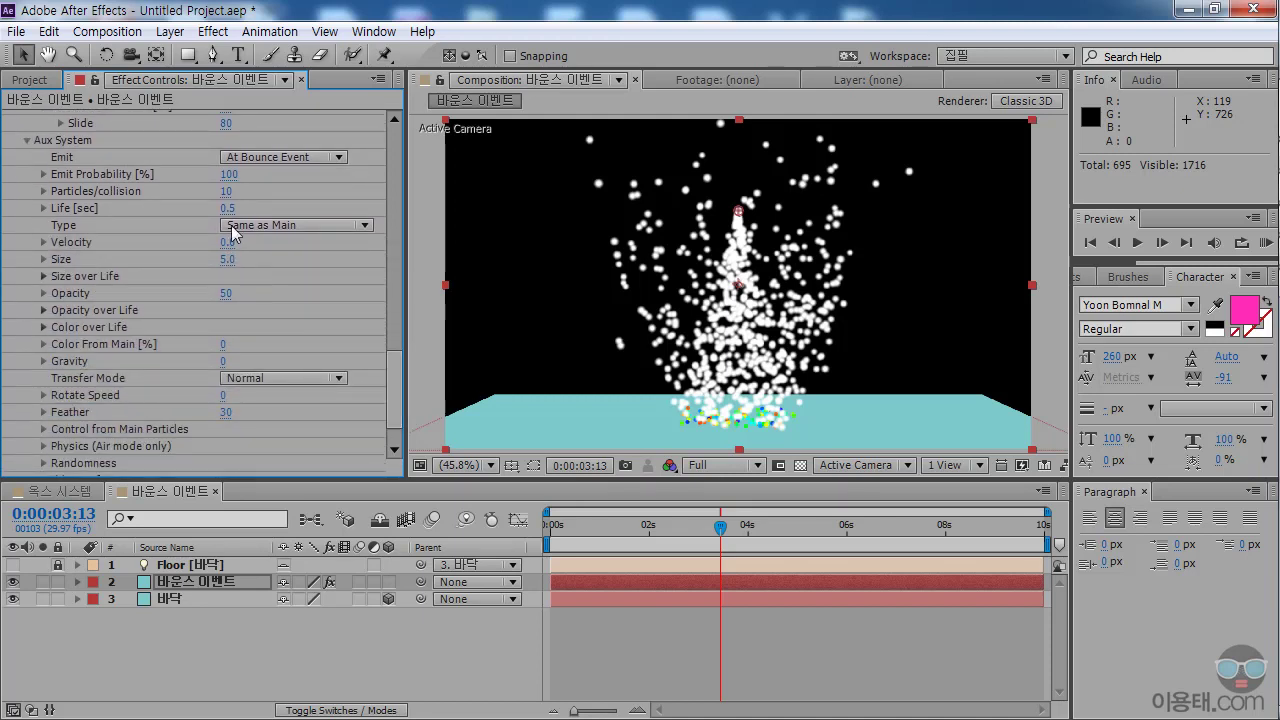
pyautogui.click(43, 191)
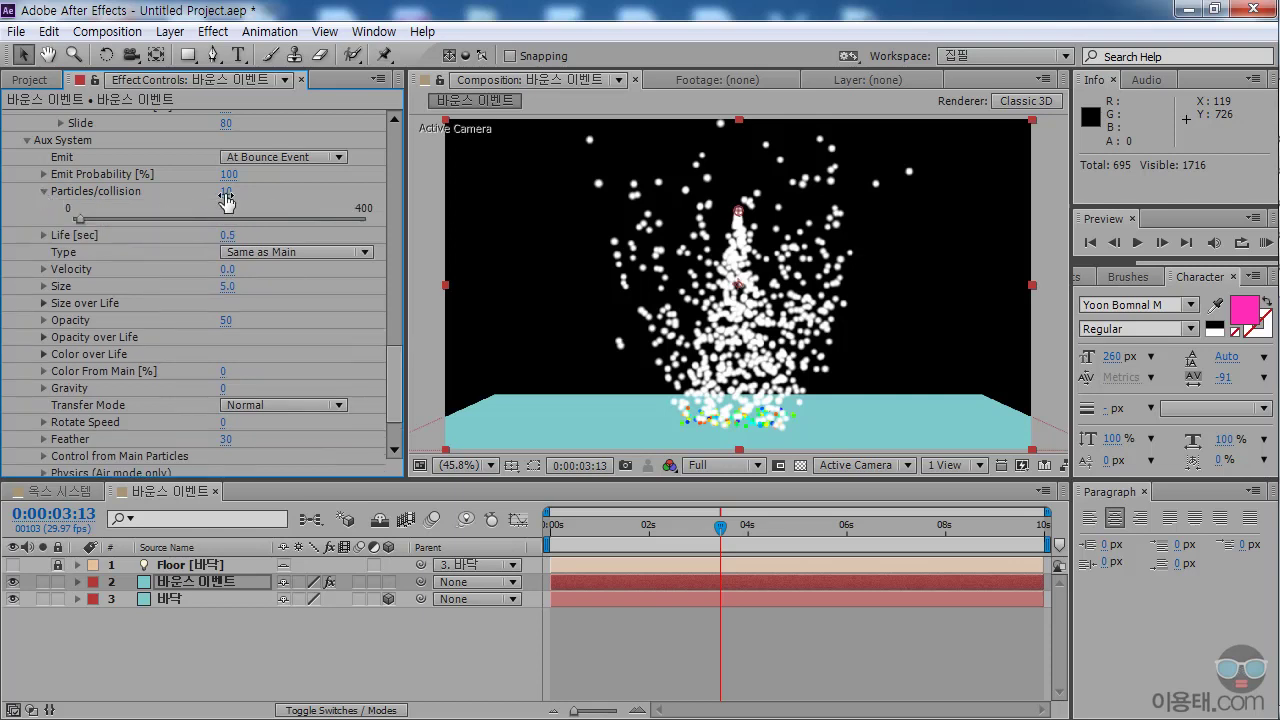
pyautogui.moveTo(79, 220); pyautogui.dragTo(89, 220)
pyautogui.click(583, 530)
pyautogui.moveTo(596, 537); pyautogui.dragTo(627, 549)
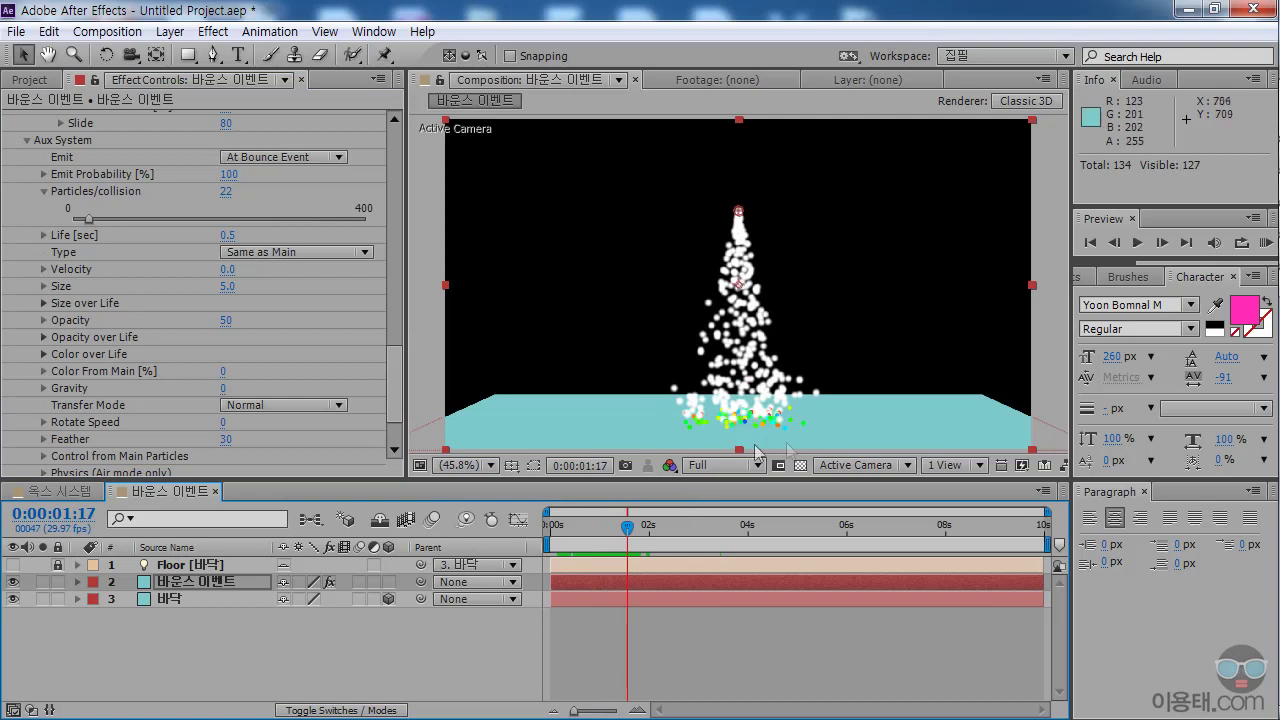
pyautogui.moveTo(629, 535)
pyautogui.mouseDown()
pyautogui.moveTo(600, 540)
pyautogui.moveTo(676, 545)
pyautogui.moveTo(590, 548)
pyautogui.moveTo(681, 549)
pyautogui.moveTo(585, 548)
pyautogui.moveTo(648, 545)
pyautogui.moveTo(619, 543)
pyautogui.mouseUp()
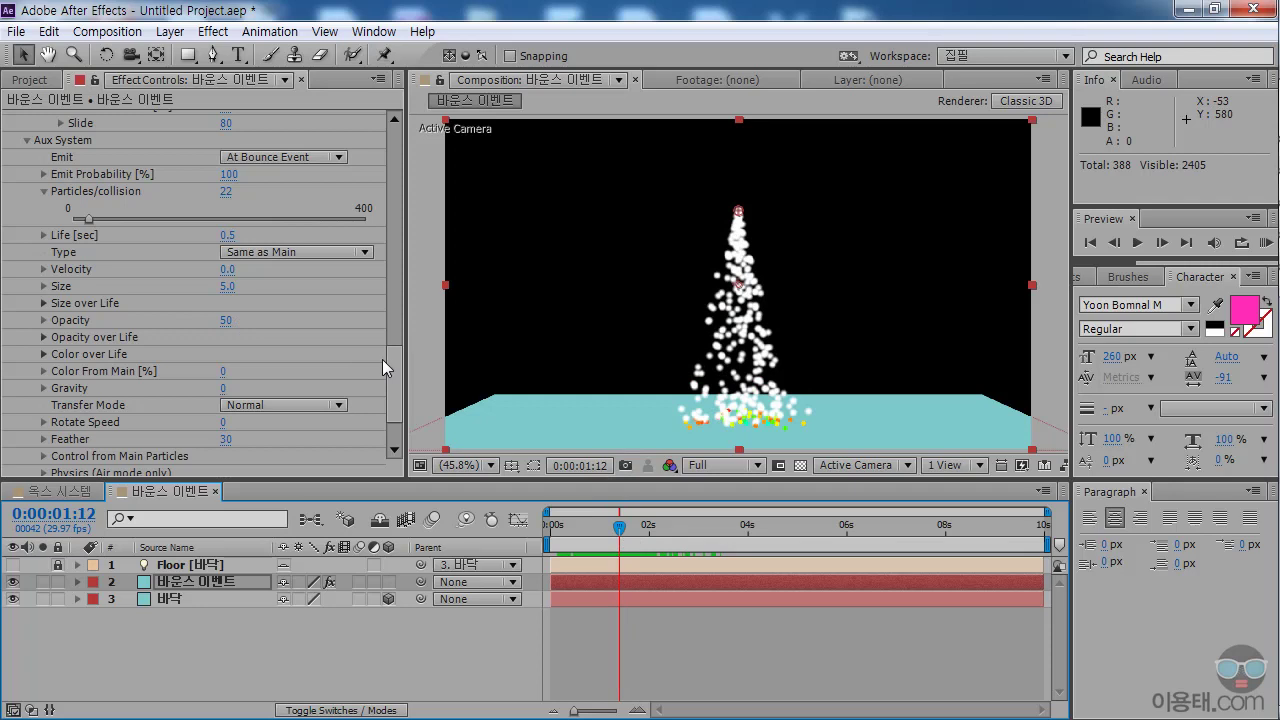
# Set the Aux System's Velocity to 100 and preview the secondary particles up to 0:00:02:29.
pyautogui.click(43, 269)
pyautogui.moveTo(72, 298); pyautogui.dragTo(333, 298)
pyautogui.moveTo(576, 540); pyautogui.dragTo(703, 536)
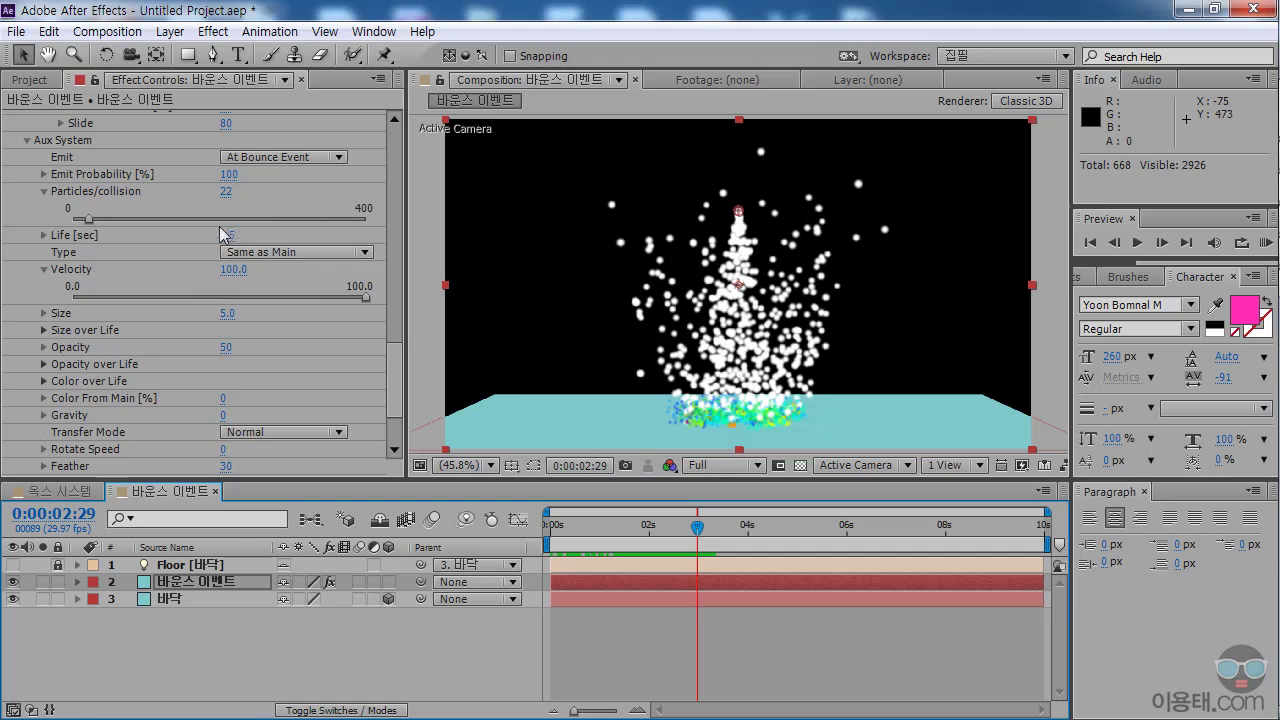
# Set the Aux System's Life to 3 seconds and preview the spread of the secondary particles.
pyautogui.click(43, 236)
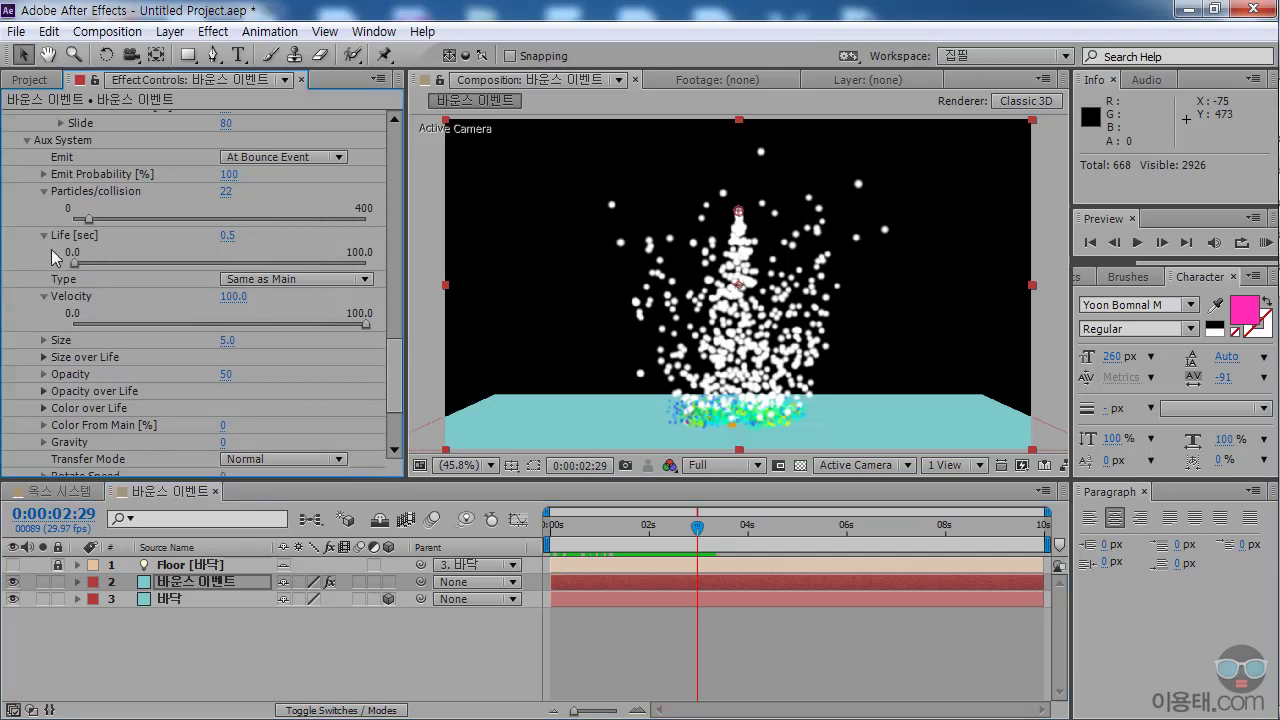
pyautogui.moveTo(76, 268); pyautogui.dragTo(83, 265)
pyautogui.click(237, 236)
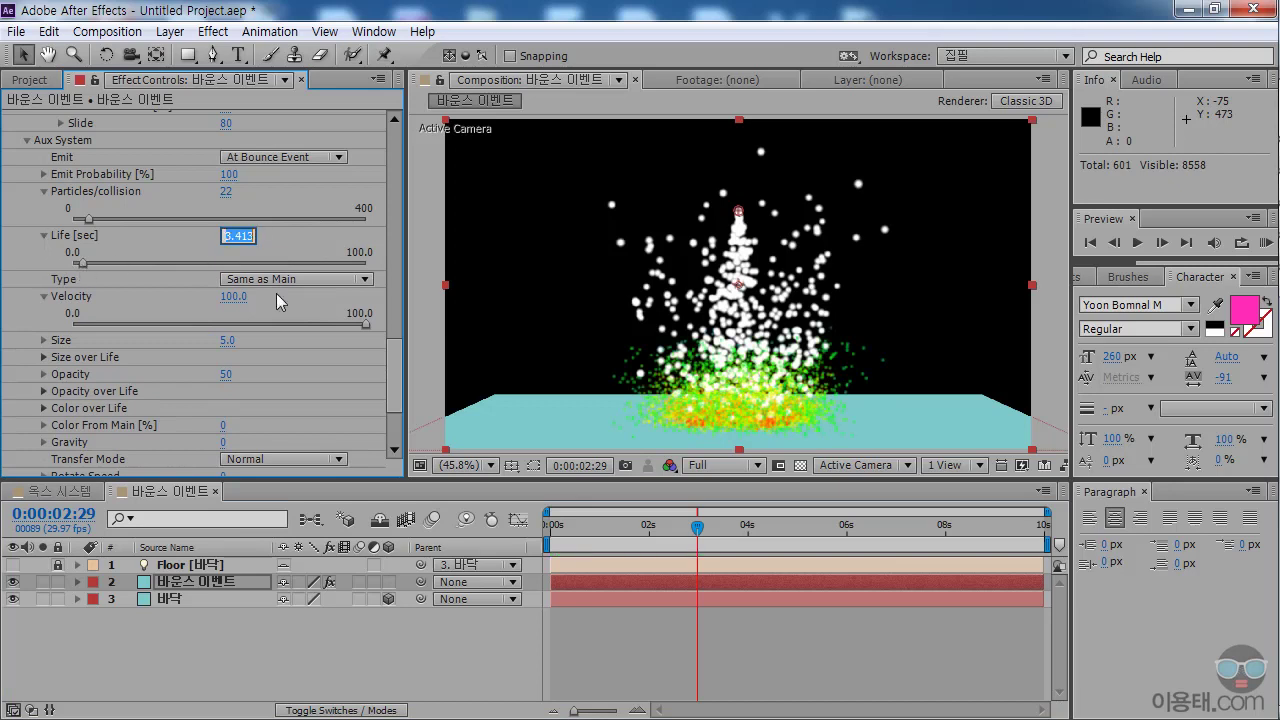
pyautogui.write('3')
pyautogui.moveTo(553, 545); pyautogui.dragTo(767, 547)
# Set the Aux System's Life to 6 seconds and preview the animation up to 0:00:04:21.
pyautogui.click(228, 235)
pyautogui.write('6')
pyautogui.press('Return')
pyautogui.moveTo(728, 538); pyautogui.dragTo(782, 529)
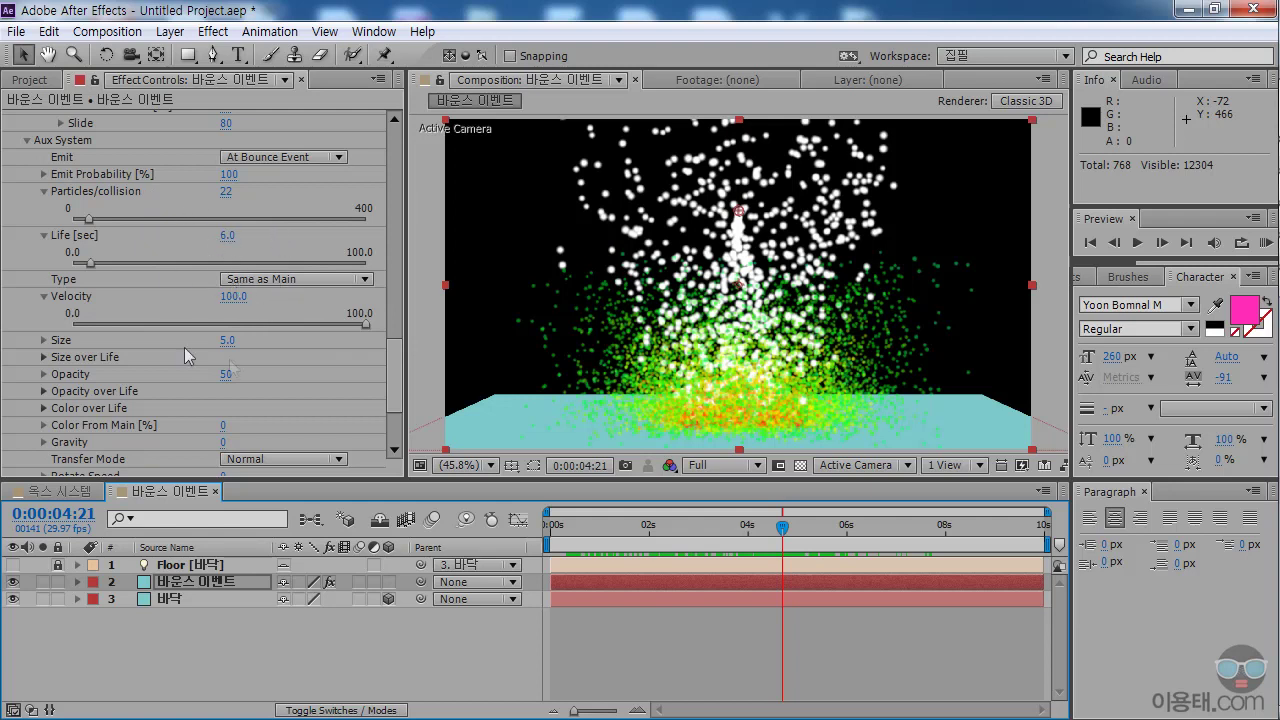
pyautogui.moveTo(393, 360); pyautogui.dragTo(395, 400)
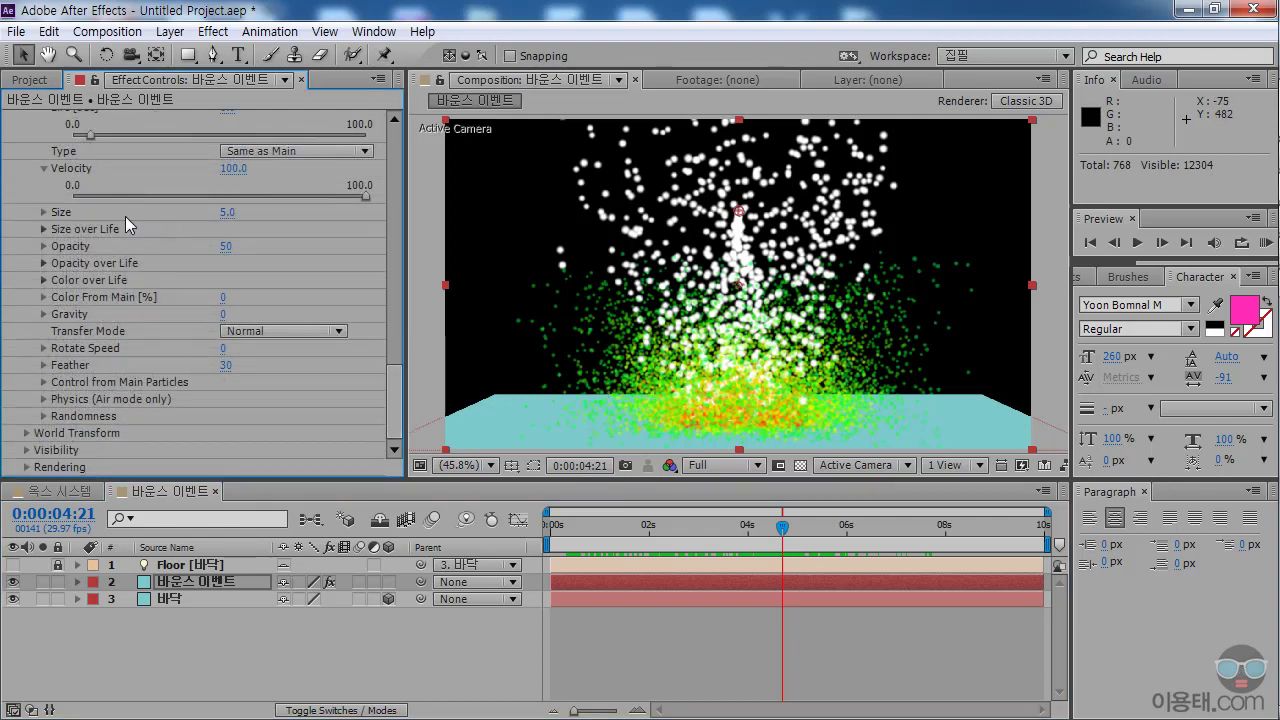
pyautogui.moveTo(395, 390); pyautogui.dragTo(401, 316)
pyautogui.click(338, 342)
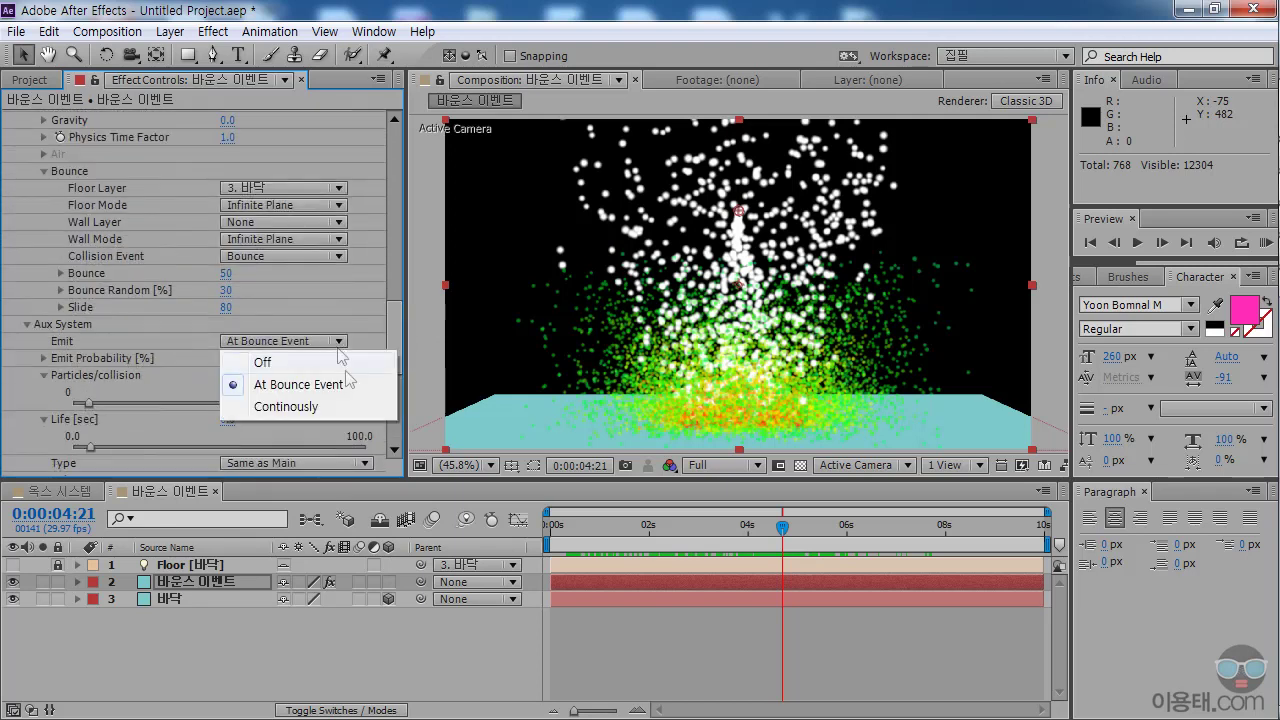
pyautogui.click(397, 331)
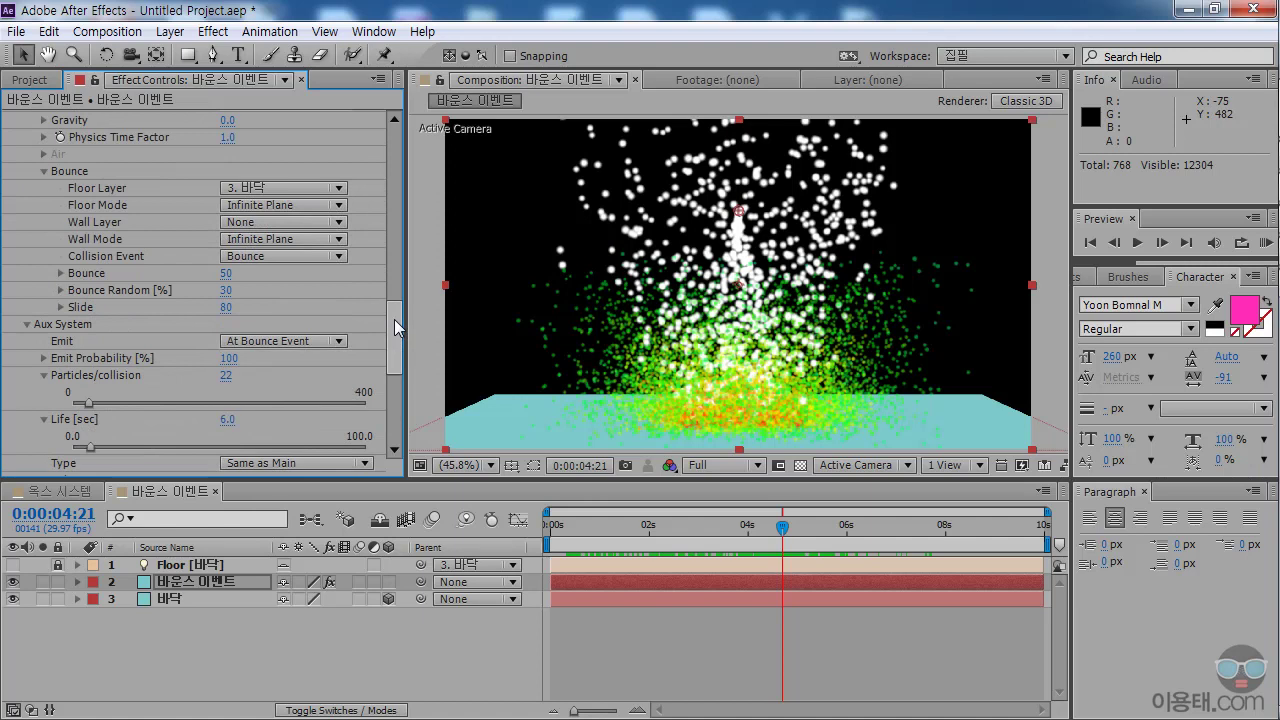
# Apply the white-cyan-blue gradient preset to the Aux System's Color over Life and preview the animation up to 0:00:04:28.
pyautogui.moveTo(397, 331); pyautogui.dragTo(398, 428)
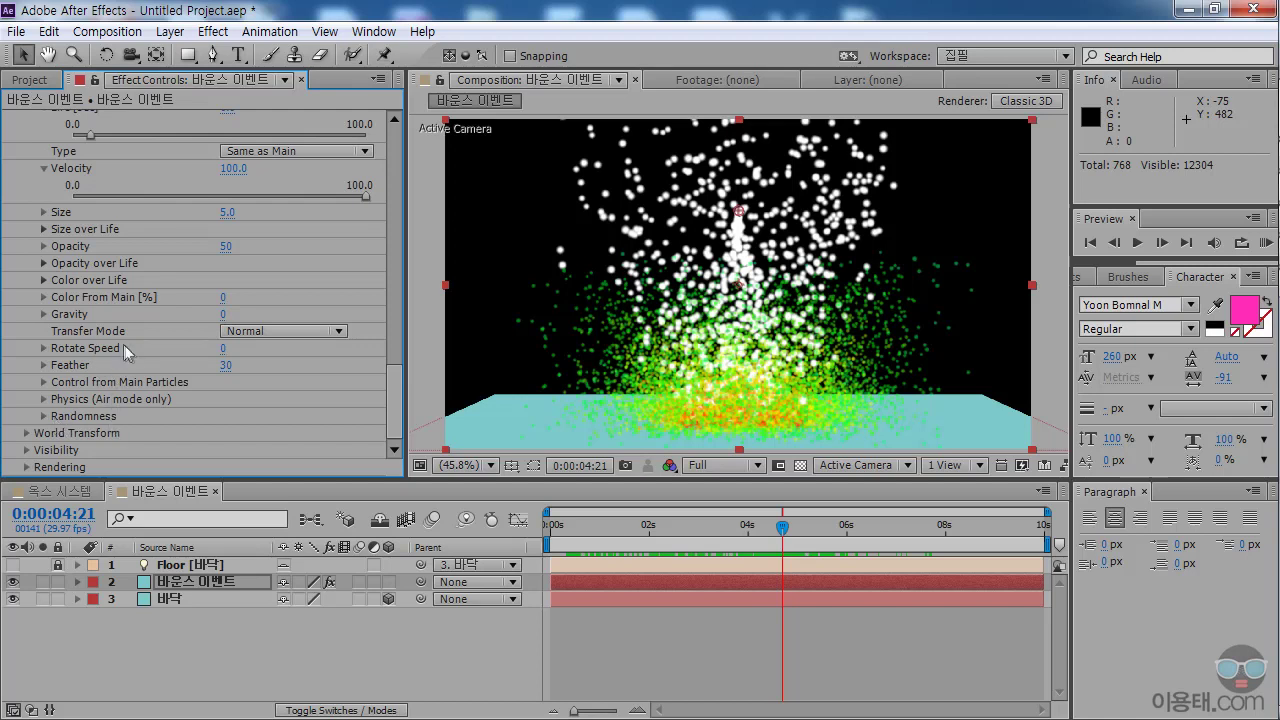
pyautogui.click(43, 280)
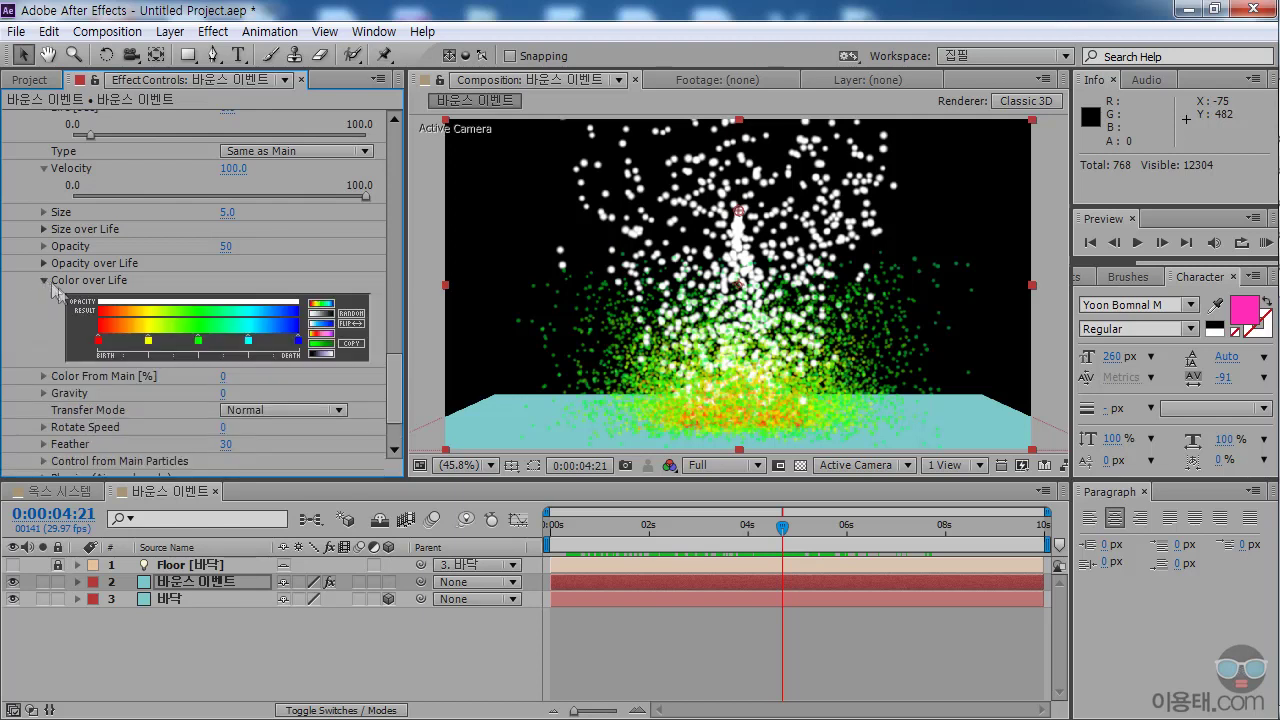
pyautogui.click(321, 354)
pyautogui.click(321, 344)
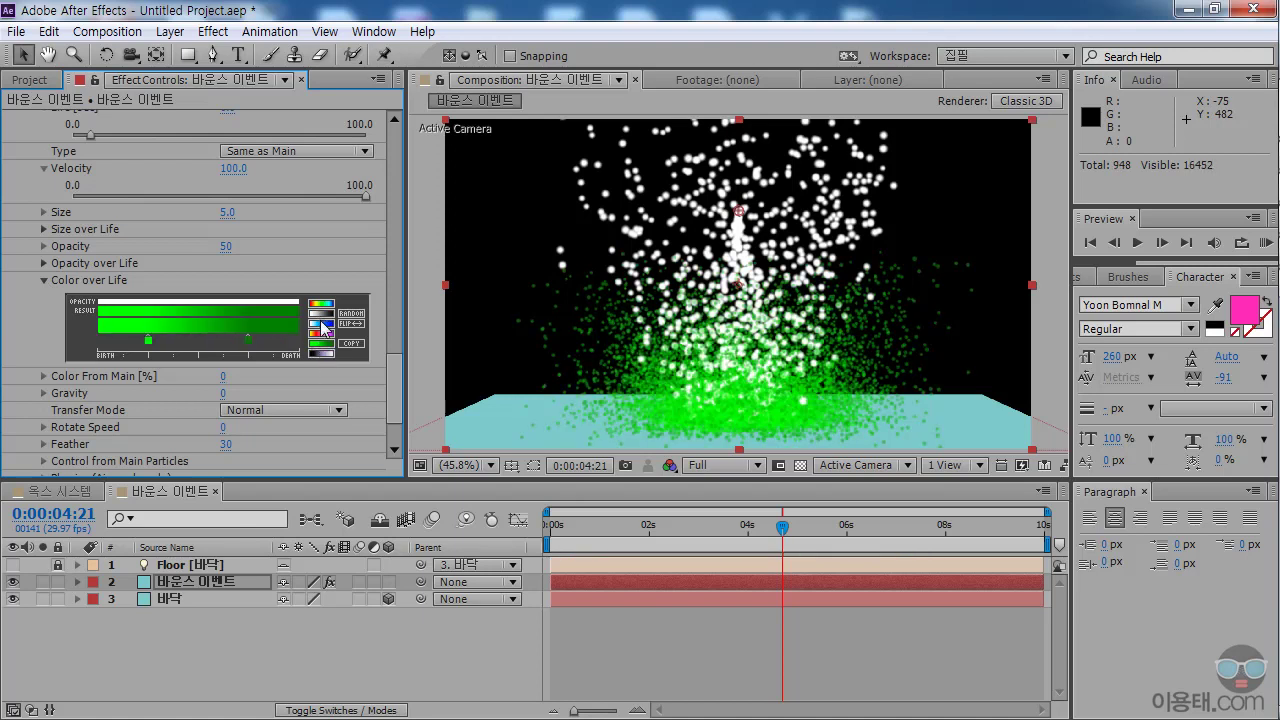
pyautogui.click(321, 323)
pyautogui.moveTo(563, 526); pyautogui.dragTo(812, 540)
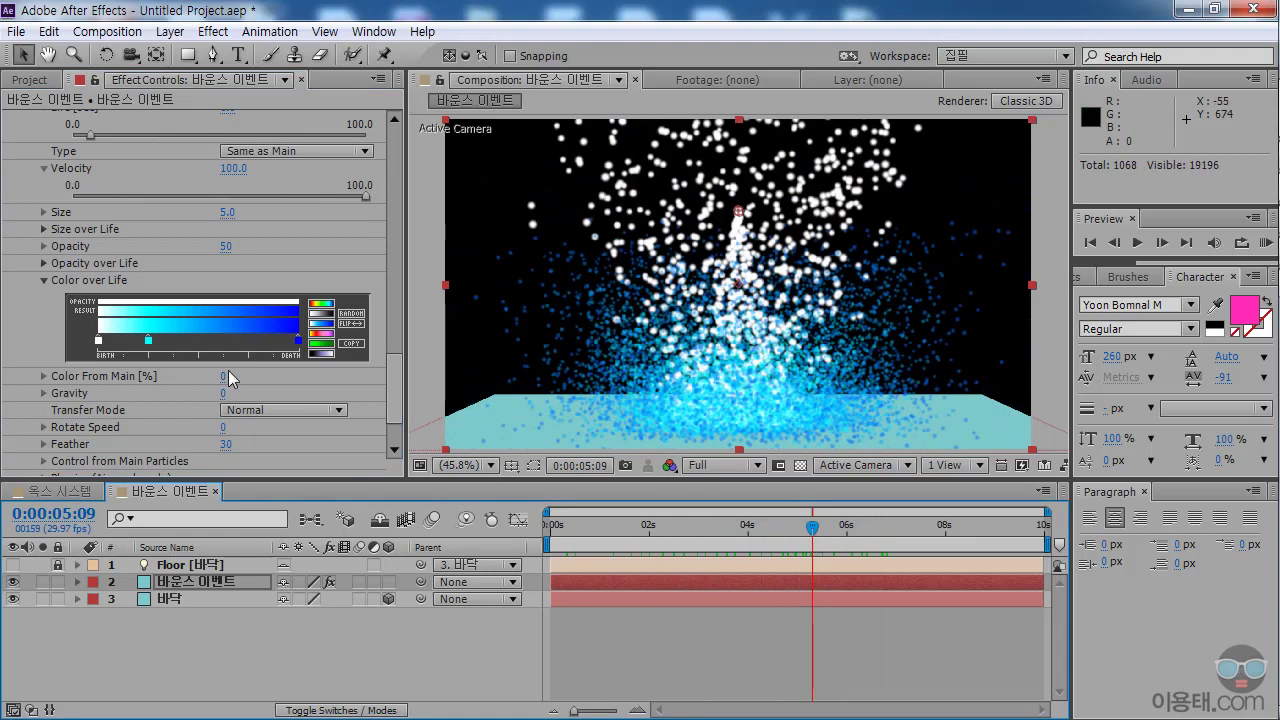
pyautogui.moveTo(584, 527); pyautogui.dragTo(690, 530)
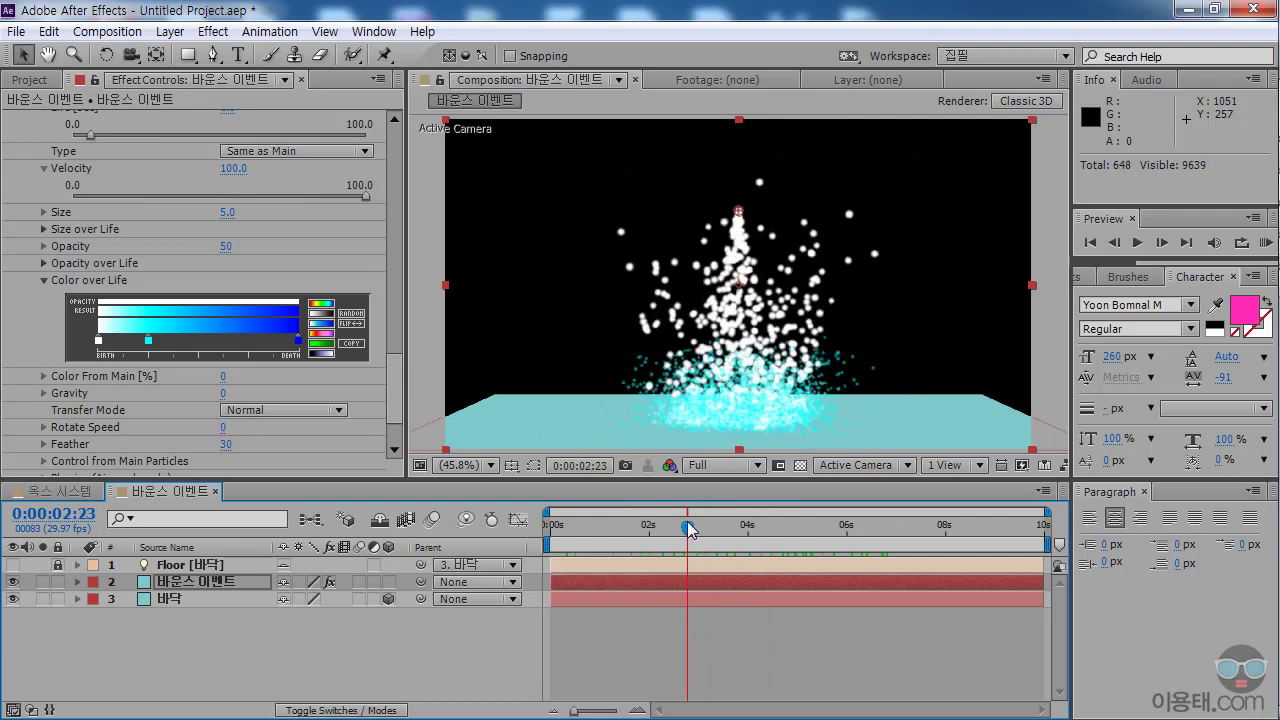
pyautogui.moveTo(690, 530); pyautogui.dragTo(797, 537)
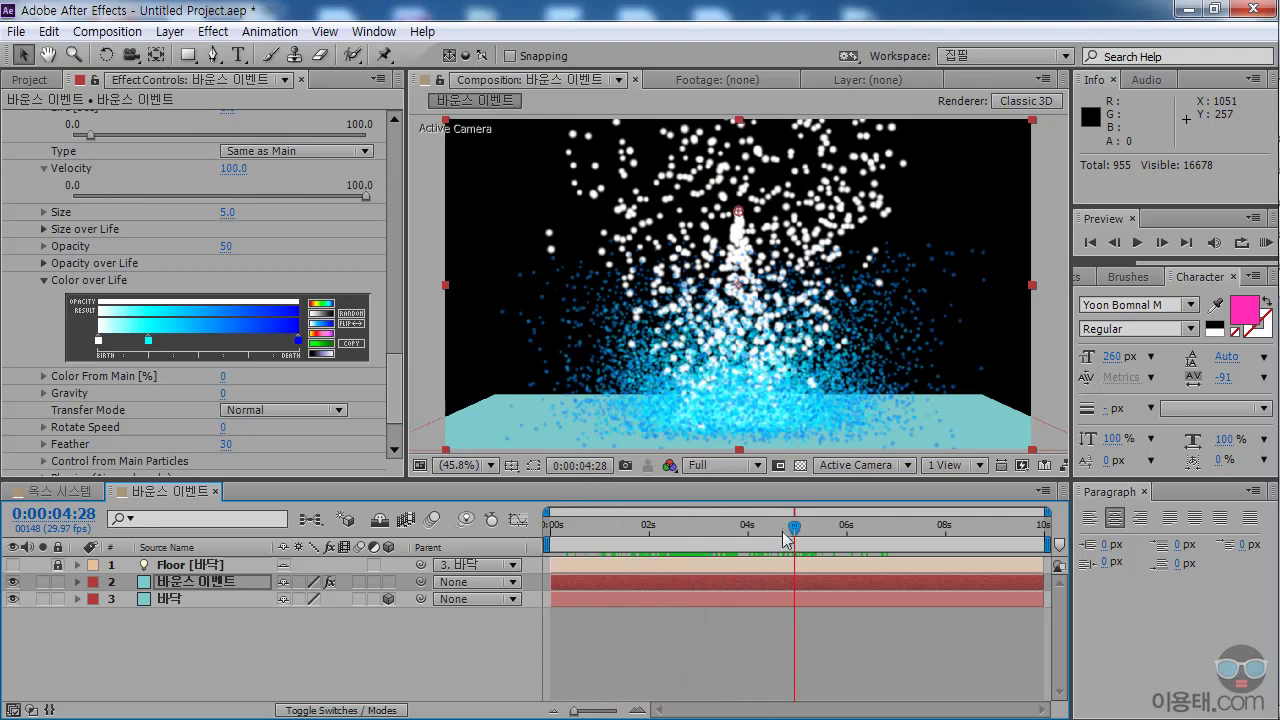